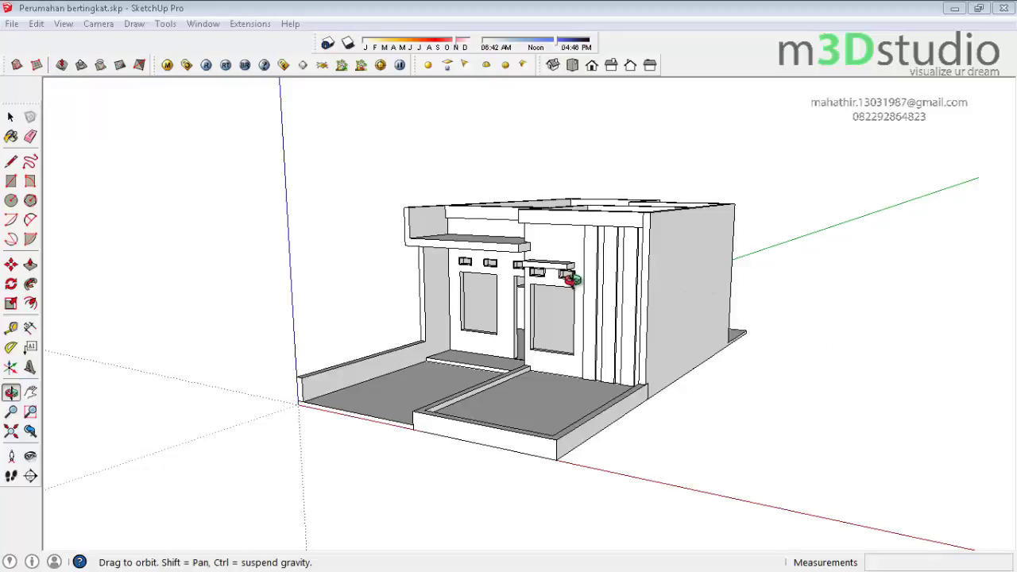
Orbit and zoom to a high view over the house front and upper floor
mouse_move(572, 279)
mouse_down()
mouse_move(703, 329)
mouse_move(606, 390)
mouse_move(592, 219)
mouse_move(629, 397)
mouse_move(586, 344)
mouse_move(563, 284)
mouse_move(674, 224)
mouse_move(612, 239)
mouse_move(644, 125)
mouse_move(730, 216)
mouse_move(611, 296)
mouse_move(608, 188)
mouse_move(643, 336)
mouse_move(551, 178)
mouse_move(605, 342)
mouse_move(657, 329)
mouse_move(715, 354)
mouse_move(590, 437)
mouse_move(728, 165)
mouse_move(532, 352)
mouse_move(740, 177)
mouse_move(532, 406)
mouse_move(628, 322)
mouse_move(526, 390)
mouse_move(493, 286)
mouse_move(608, 337)
mouse_up()
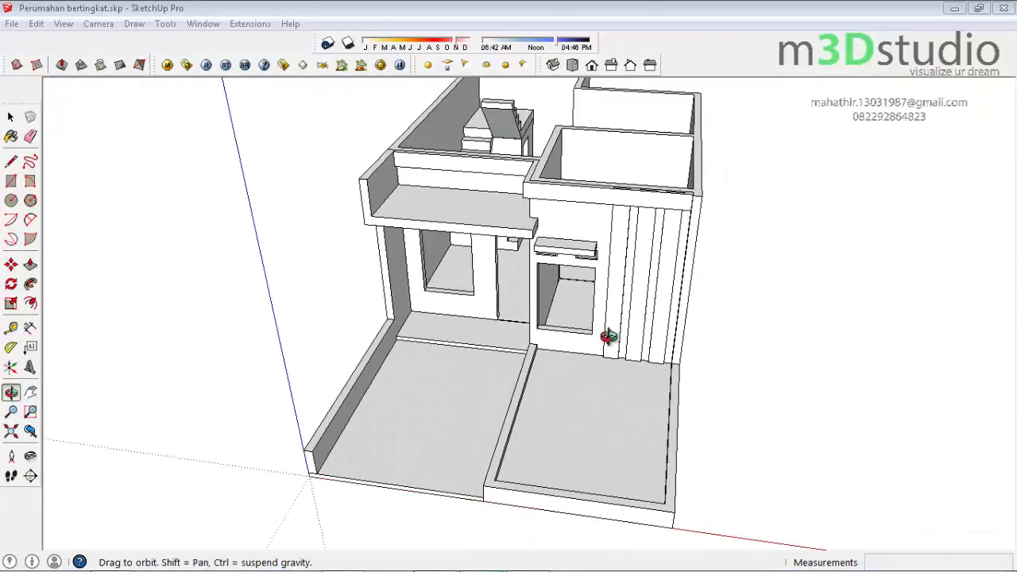
scroll(608, 337, up, 2)
scroll(590, 341, up, 2)
scroll(586, 363, up, 2)
scroll(612, 357, up, 2)
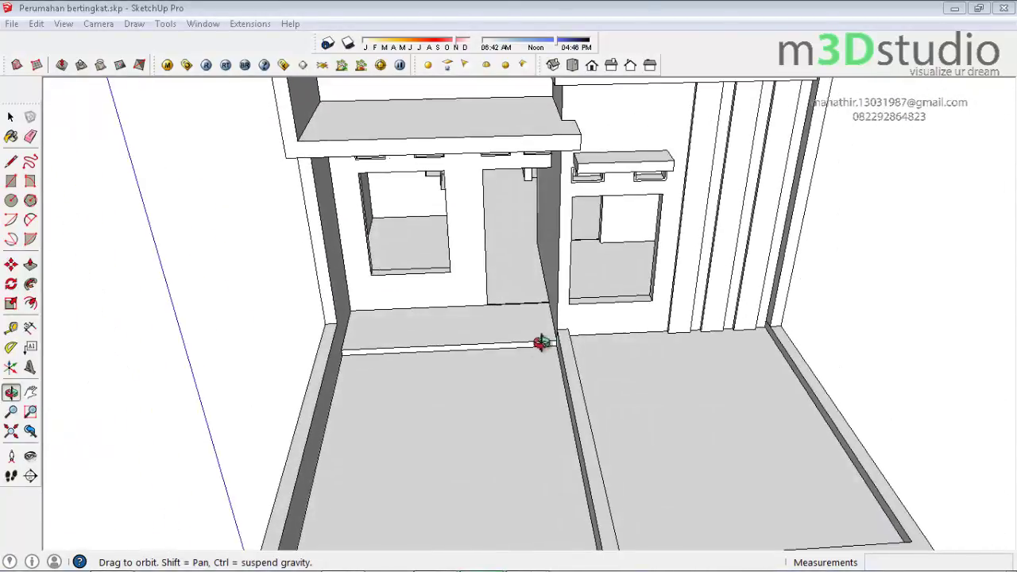
scroll(663, 190, up, 2)
scroll(699, 288, up, 1)
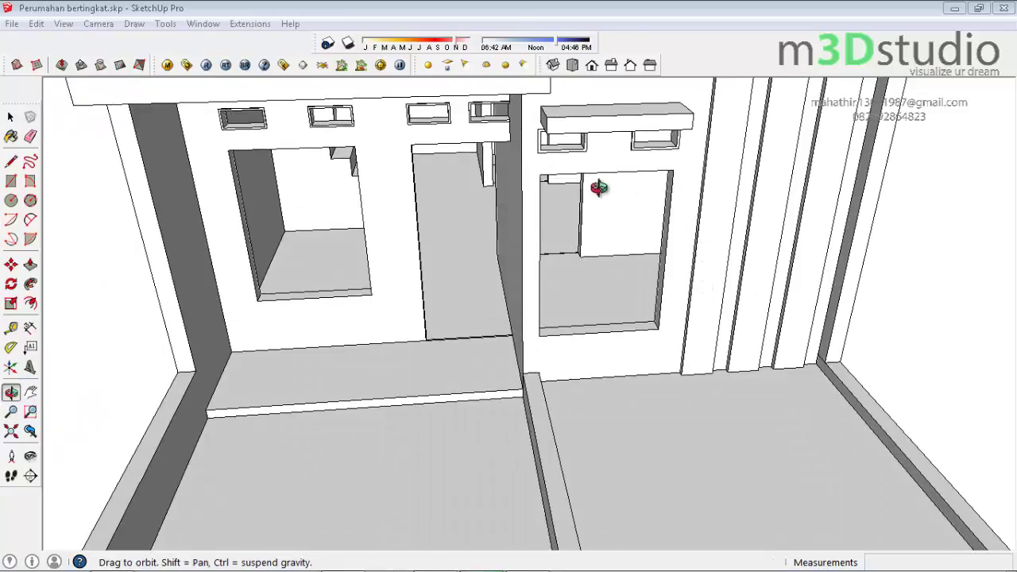
mouse_move(599, 187)
mouse_down()
mouse_move(665, 283)
mouse_move(624, 234)
mouse_up()
key(space)
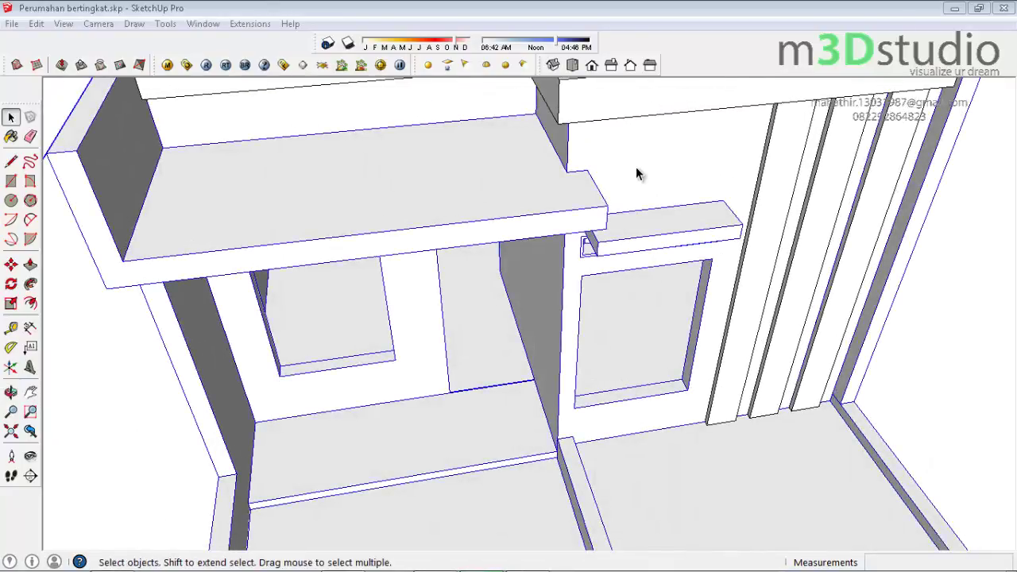
scroll(596, 199, down, 3)
scroll(812, 211, down, 2)
scroll(645, 211, up, 2)
Select the upper-floor staircase geometry and make it a group
click(645, 211)
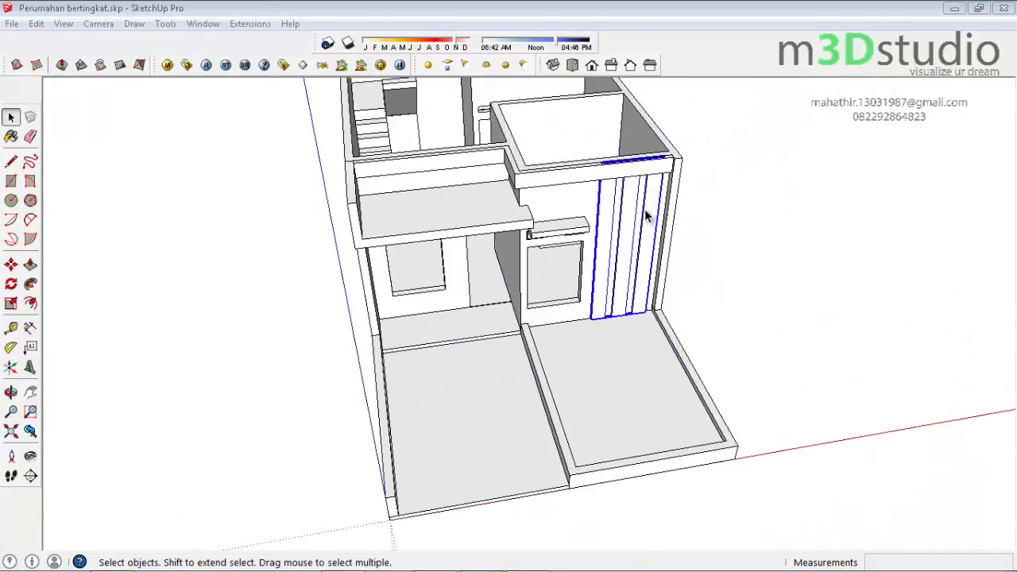
click(479, 201)
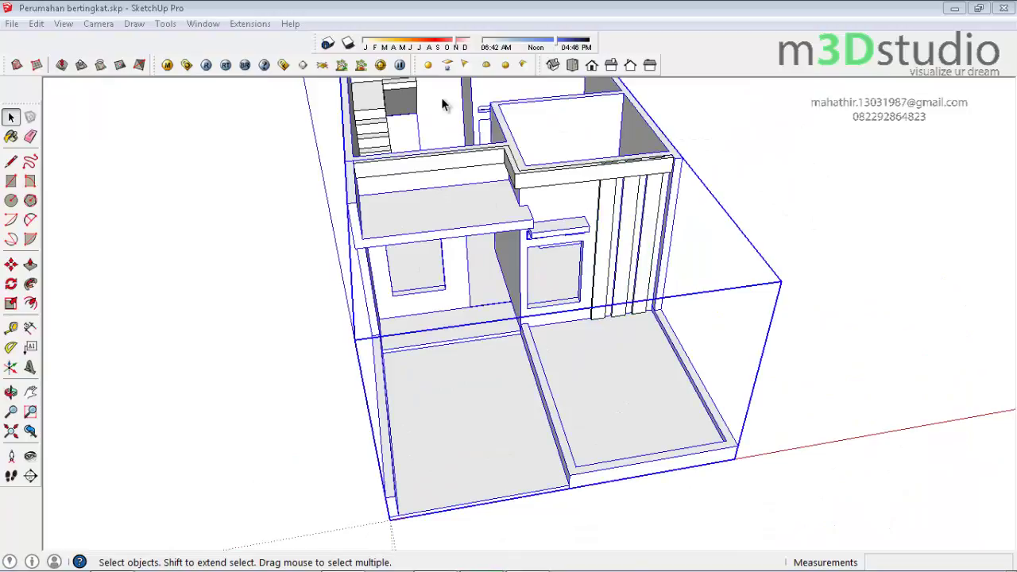
scroll(389, 253, down, 2)
scroll(349, 171, up, 3)
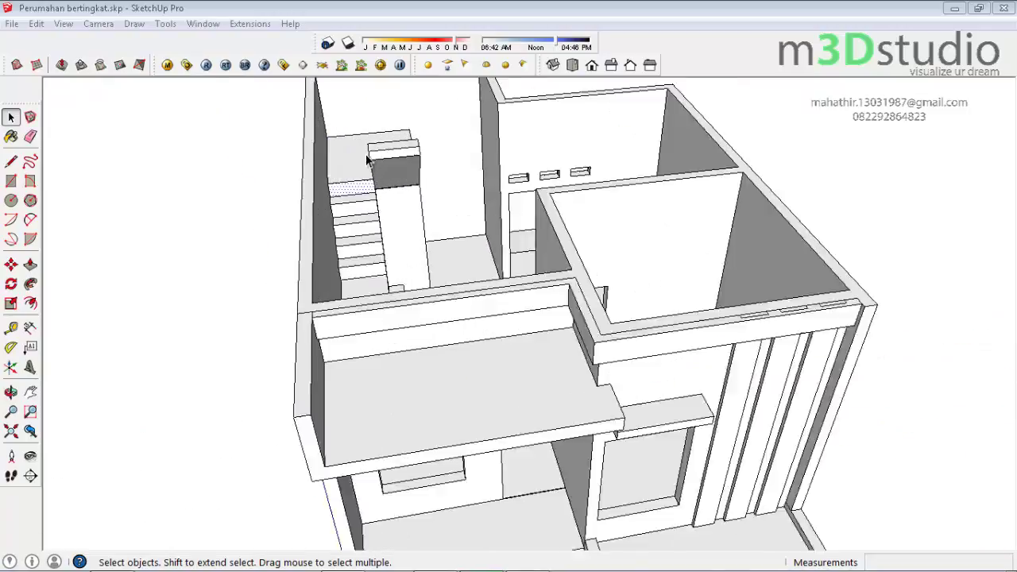
scroll(347, 169, up, 2)
click(346, 171)
right_click(347, 172)
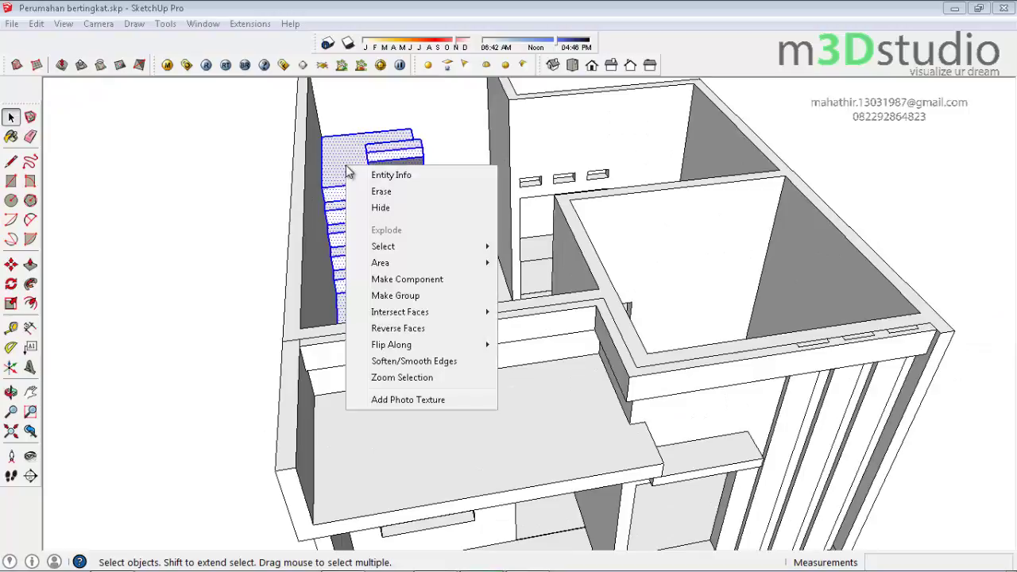
click(436, 296)
Clear the selection and orbit down to an eye-level view of the facade
scroll(300, 266, down, 3)
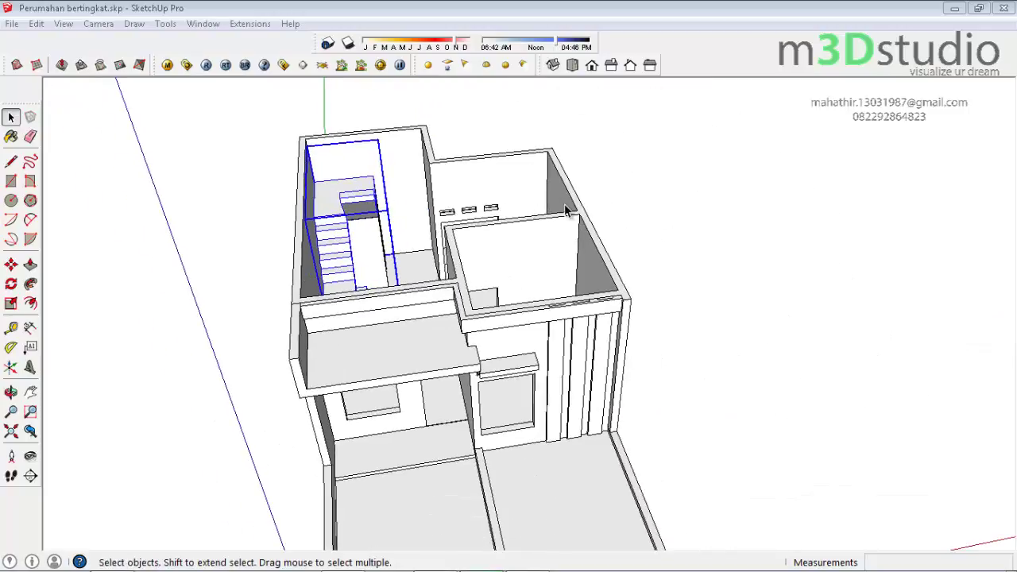
click(612, 197)
middle_drag(608, 199, 564, 288)
mouse_move(564, 287)
mouse_down()
mouse_move(461, 206)
mouse_move(495, 391)
mouse_move(529, 399)
mouse_move(603, 319)
mouse_move(681, 382)
mouse_move(672, 432)
mouse_move(631, 404)
mouse_move(627, 389)
mouse_up()
Draw a rectangle face covering the front opening under the small canopy
key(r)
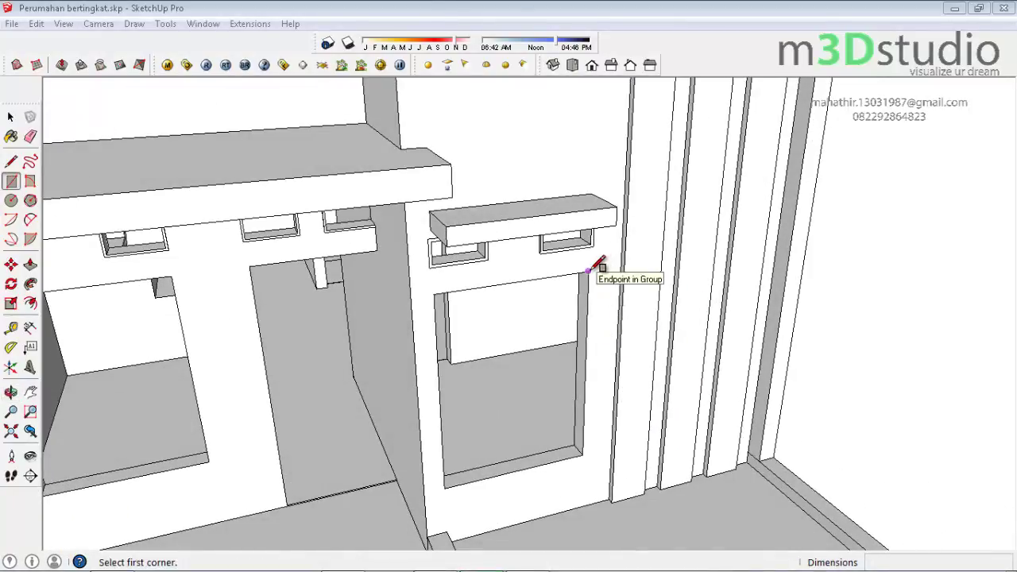
click(588, 270)
click(448, 487)
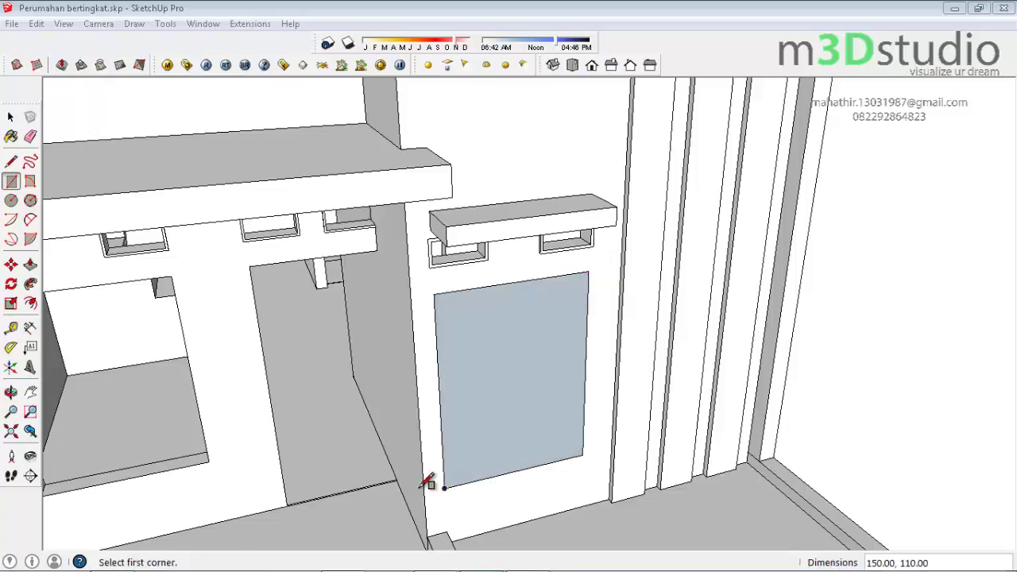
scroll(545, 392, up, 3)
scroll(494, 336, up, 1)
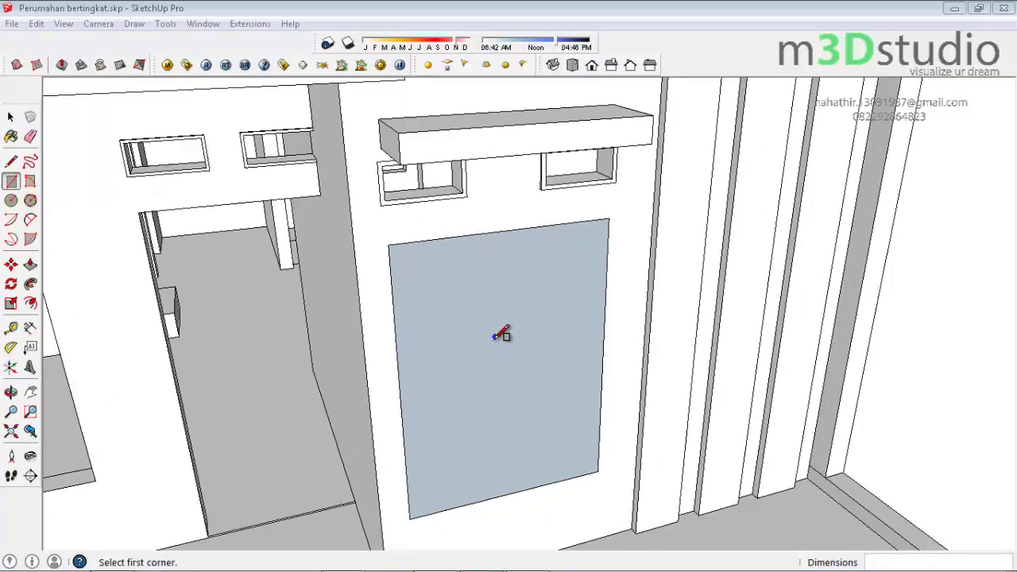
Offset the new face 5 units inward to form a frame border
key(f)
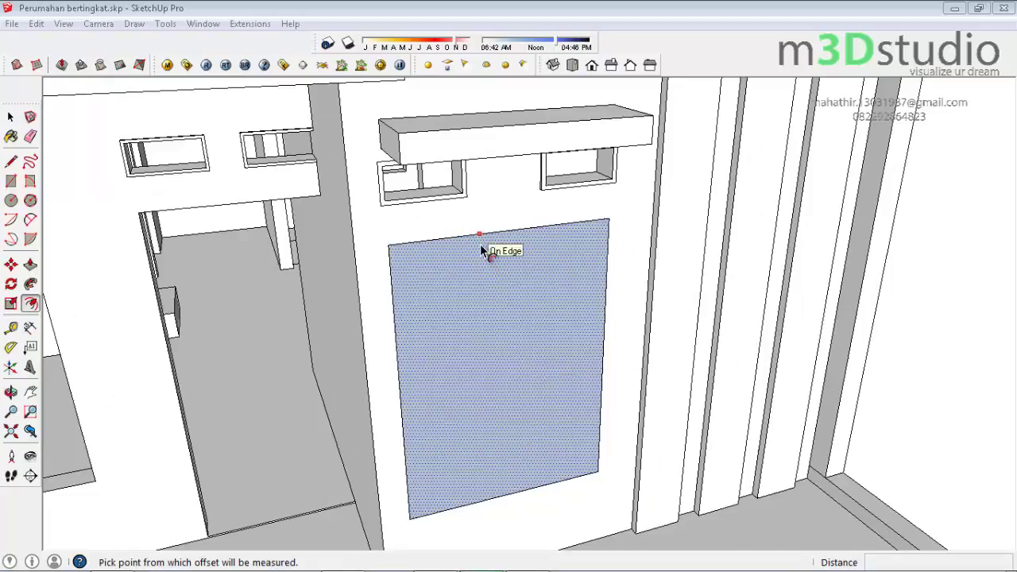
click(482, 251)
text(5)
key(Return)
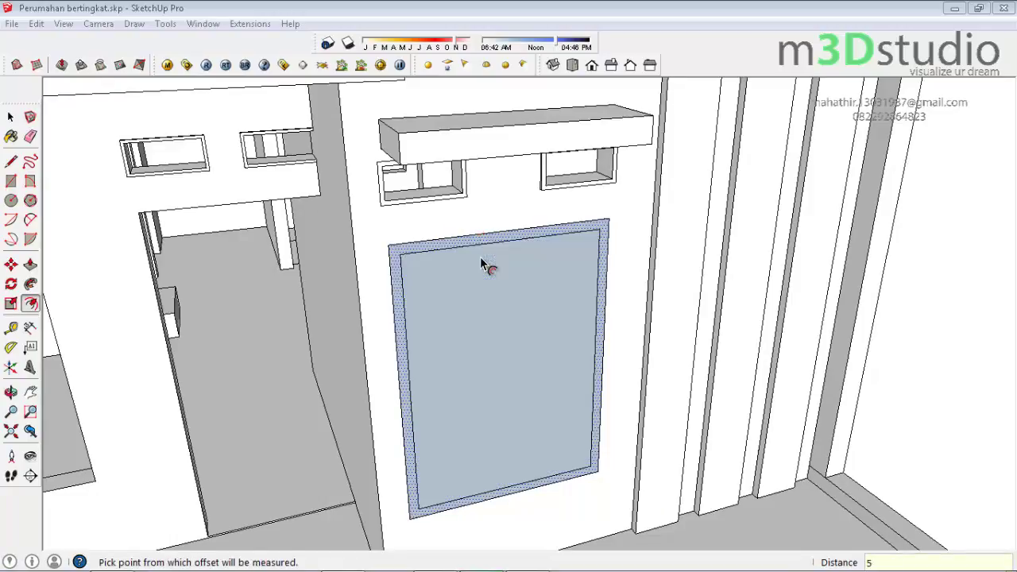
Place Tape Measure guides 2.5 and 5 units apart across the panel
key(t)
click(407, 340)
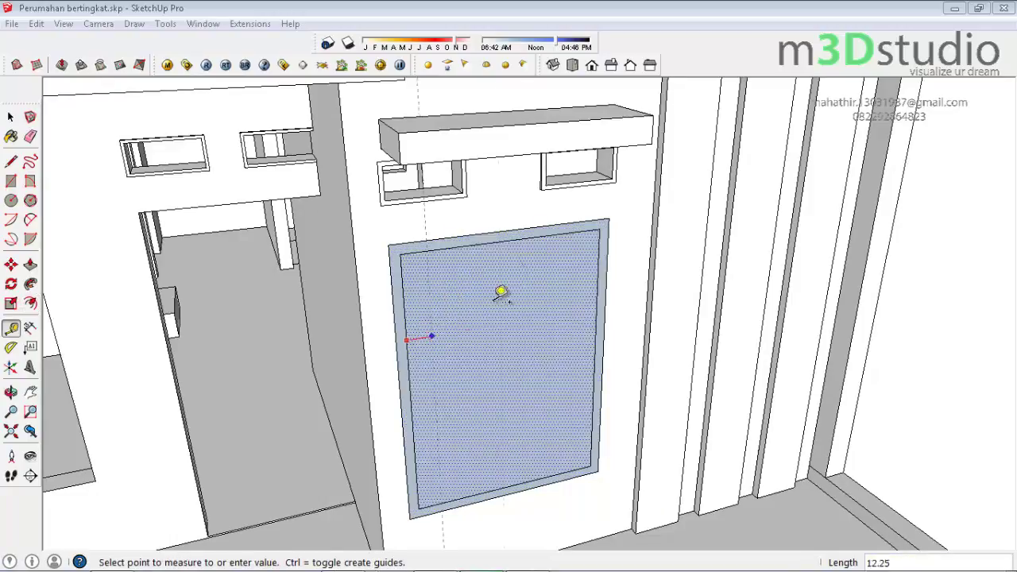
click(512, 234)
click(506, 286)
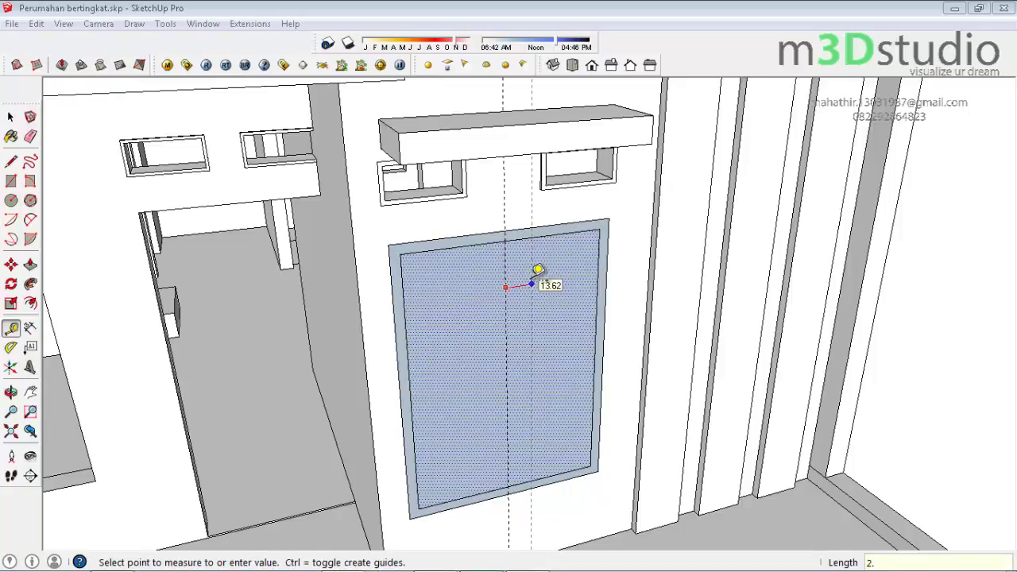
text(5)
key(Return)
scroll(528, 274, up, 3)
click(504, 266)
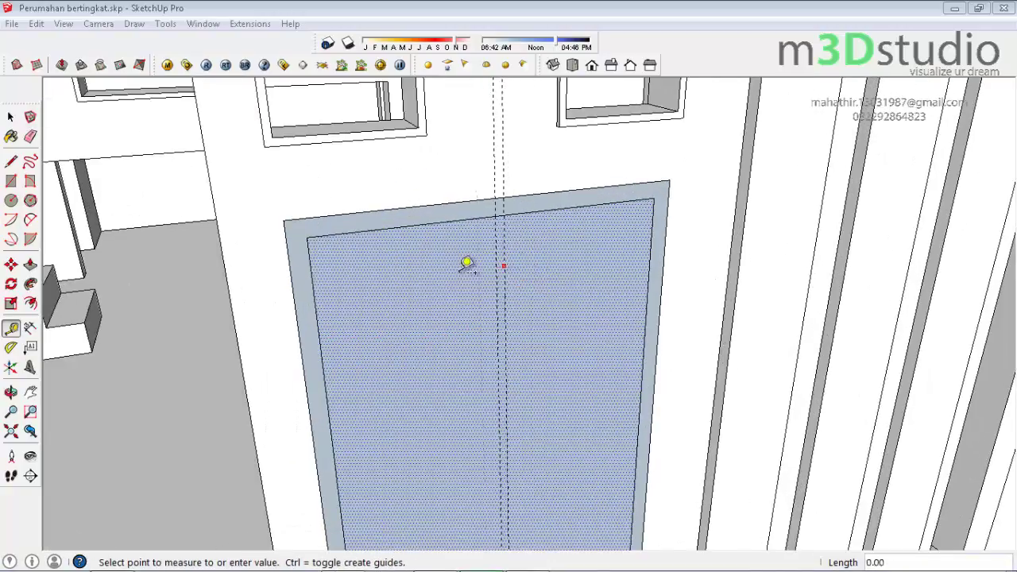
text(5)
key(Return)
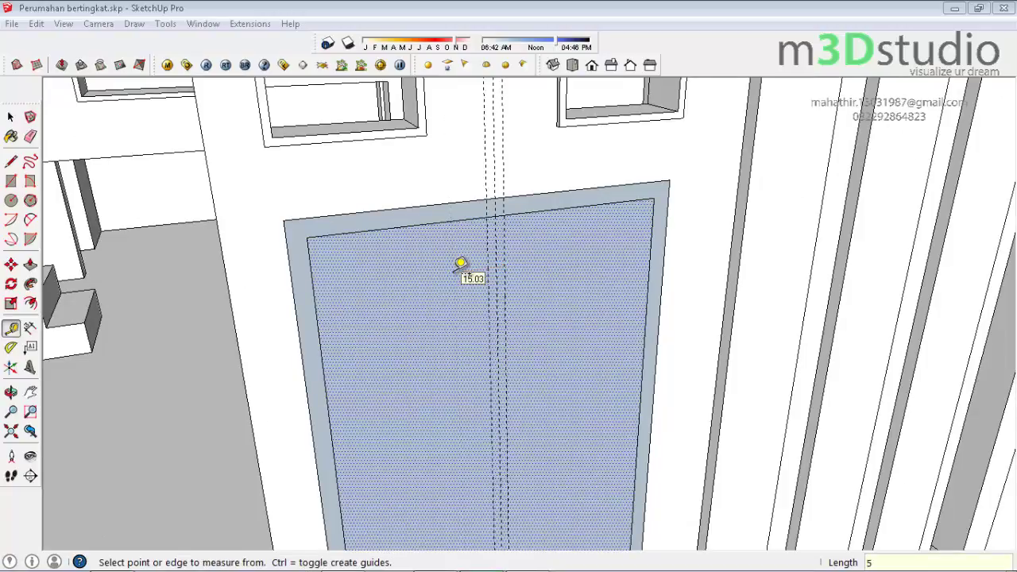
Draw a thin rectangle strip between the guides down to the opening's bottom
key(r)
click(488, 215)
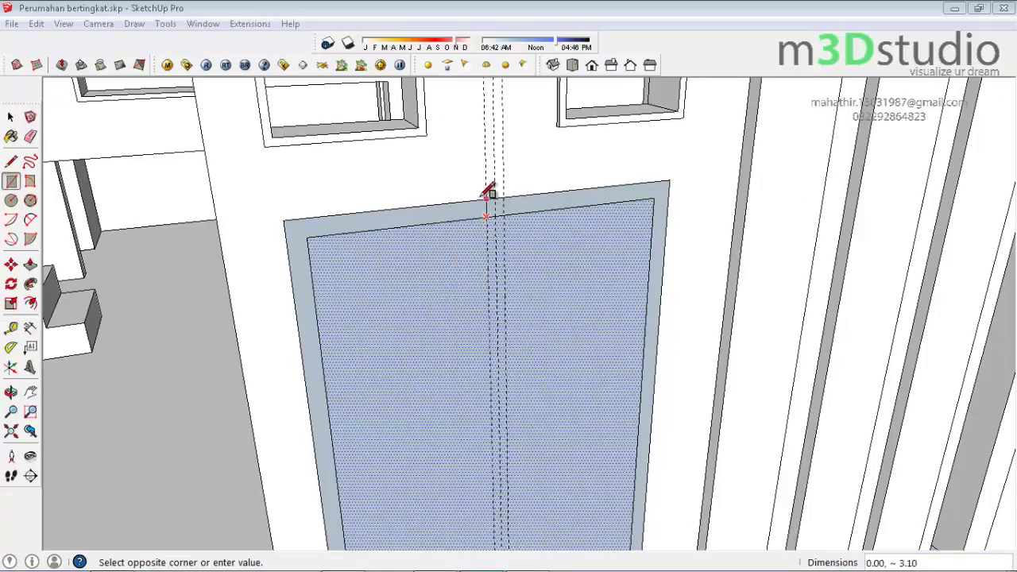
scroll(484, 199, down, 2)
click(504, 474)
Zoom in on the door with the Eraser ready to remove leftover lines
scroll(502, 474, up, 2)
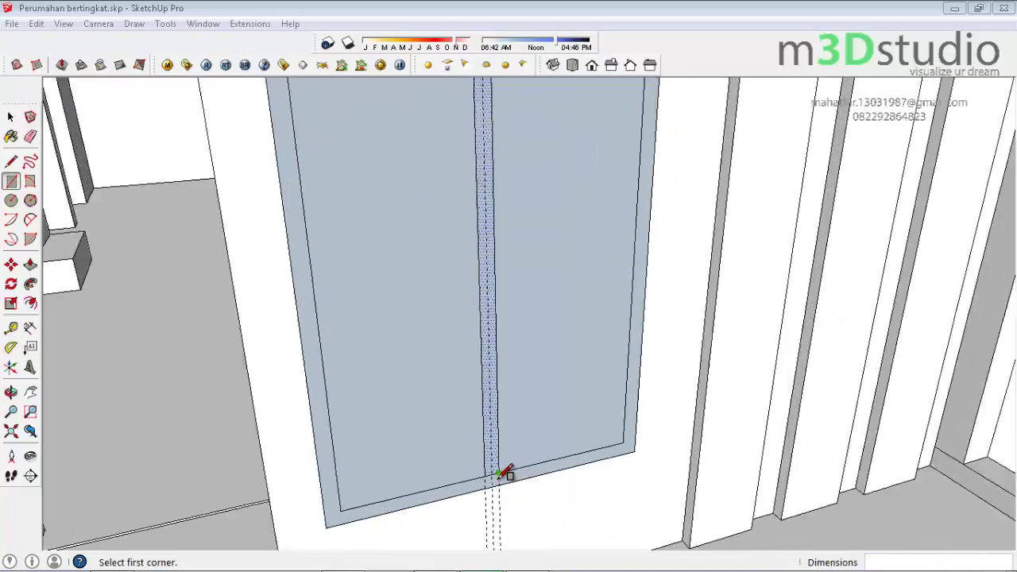
scroll(496, 479, up, 1)
key(space)
scroll(495, 480, up, 1)
key(e)
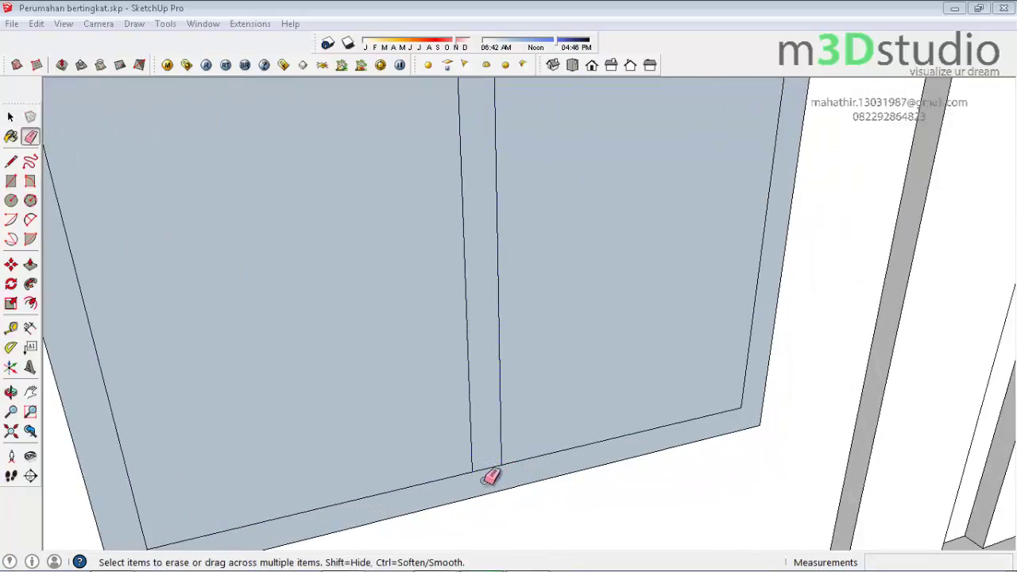
scroll(493, 463, down, 2)
scroll(512, 429, down, 2)
scroll(466, 220, up, 2)
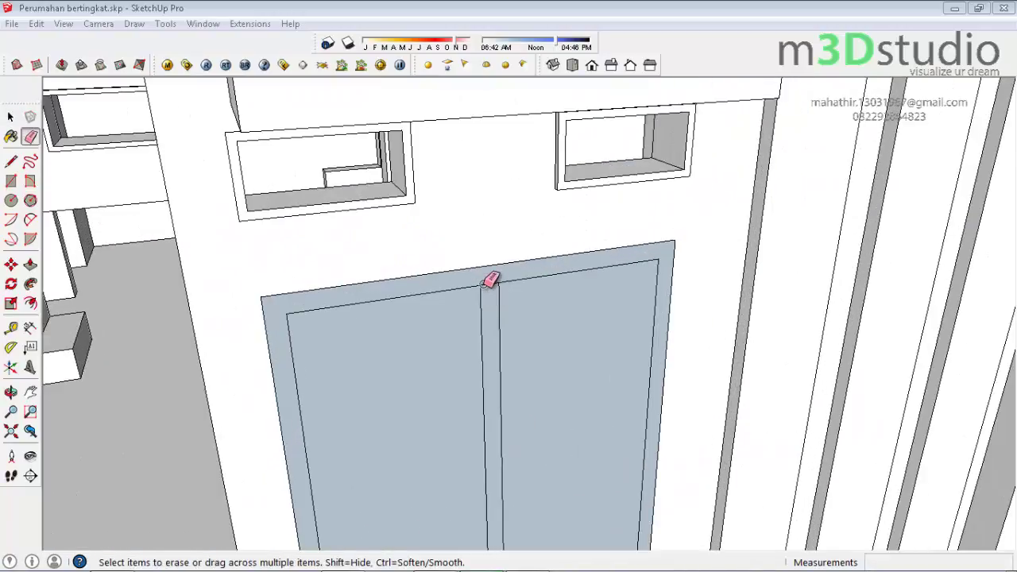
scroll(499, 269, down, 2)
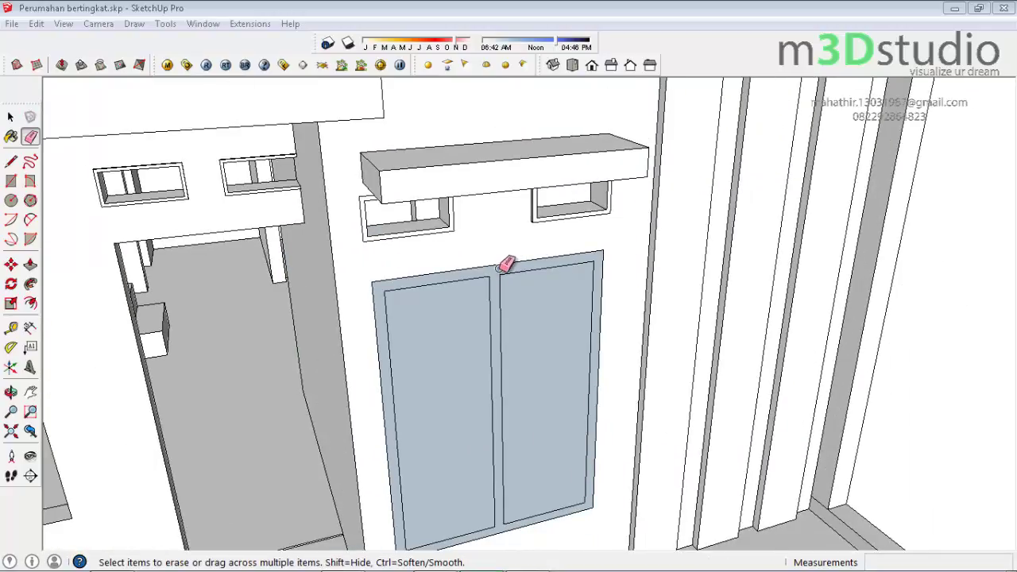
Delete the right and left door panel faces
key(space)
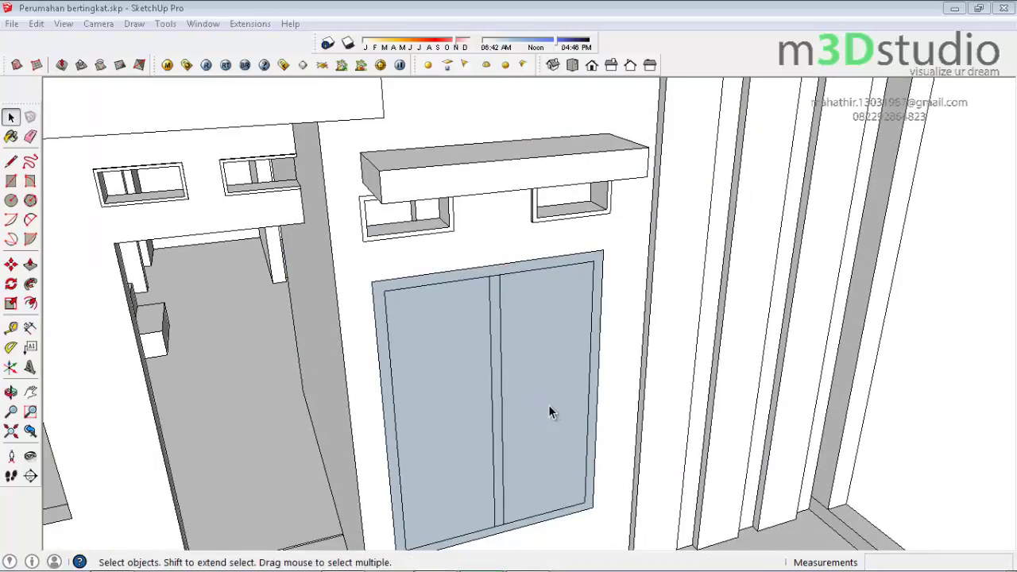
click(548, 404)
key(Delete)
click(468, 402)
key(Delete)
scroll(477, 402, down, 2)
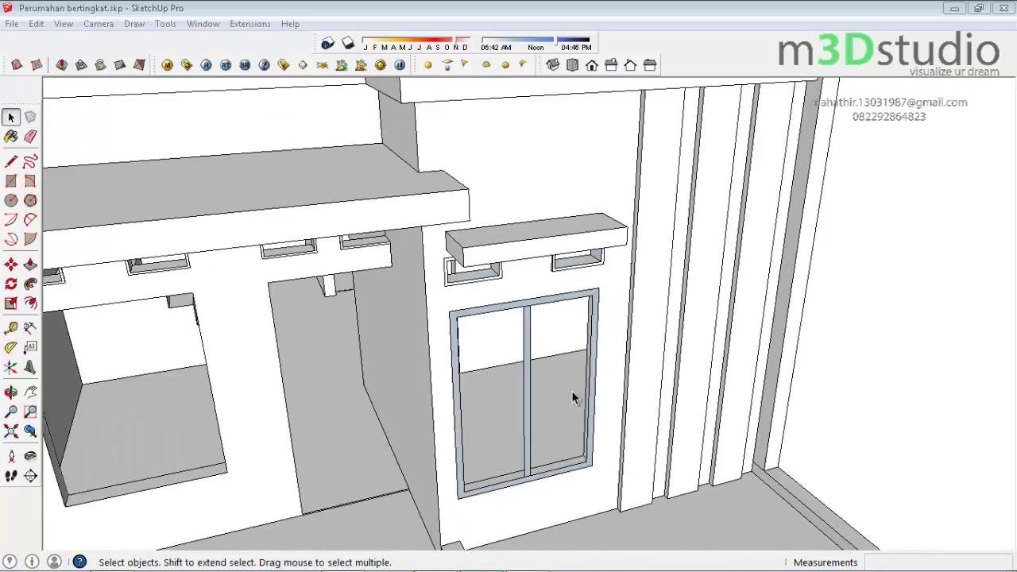
scroll(572, 390, up, 3)
scroll(540, 413, up, 3)
Push the door faces back 15 units, repeating the push on the centre column
key(p)
click(575, 487)
text(15)
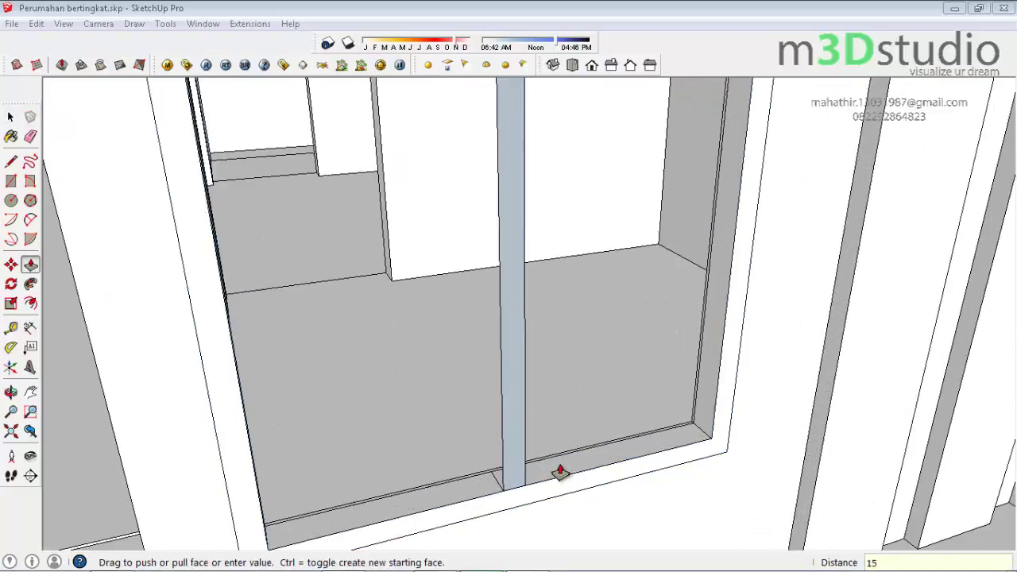
key(Return)
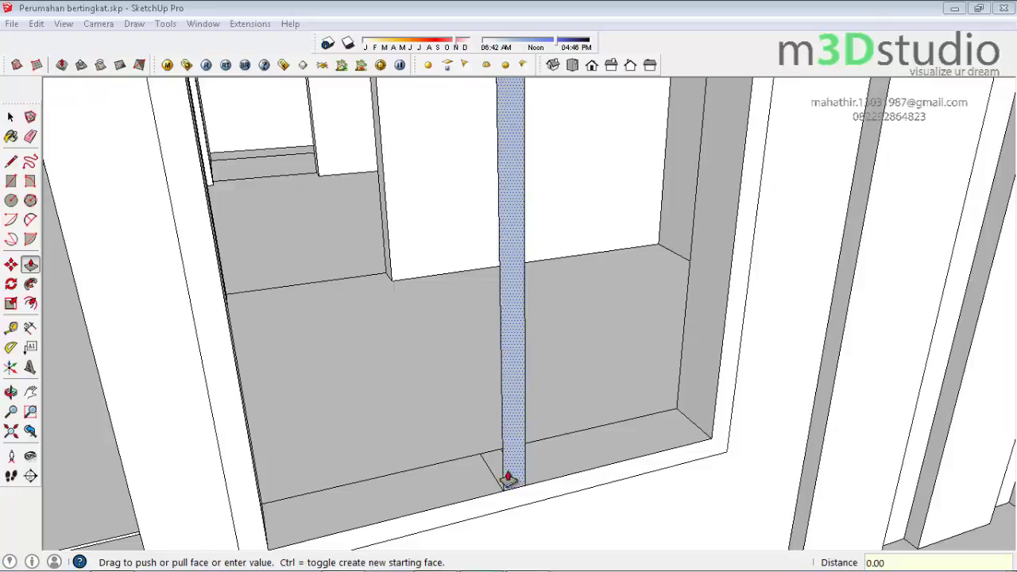
double_click(508, 479)
click(451, 469)
click(448, 467)
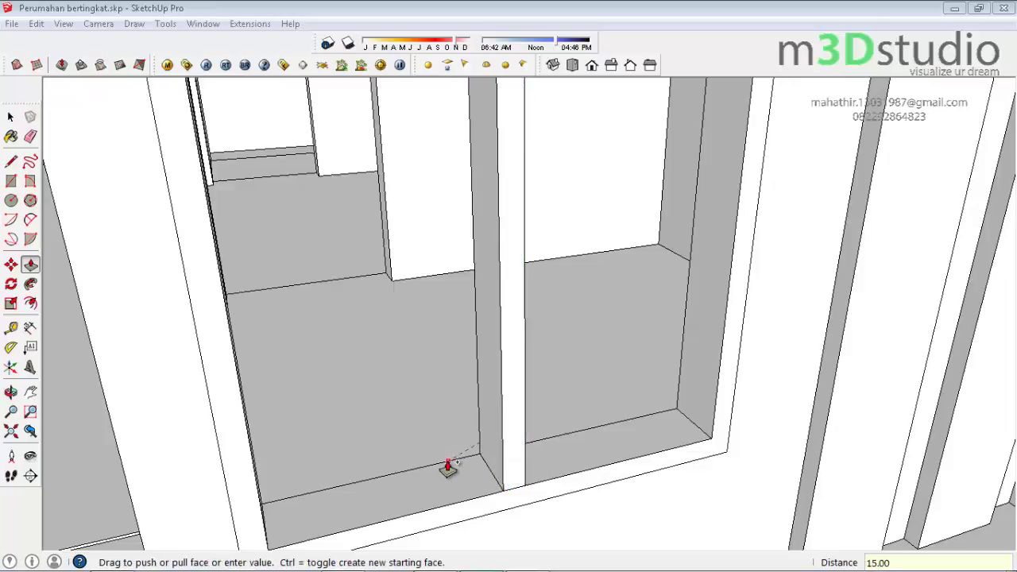
Reverse the mullion face's orientation and orbit to check the window
right_click(510, 454)
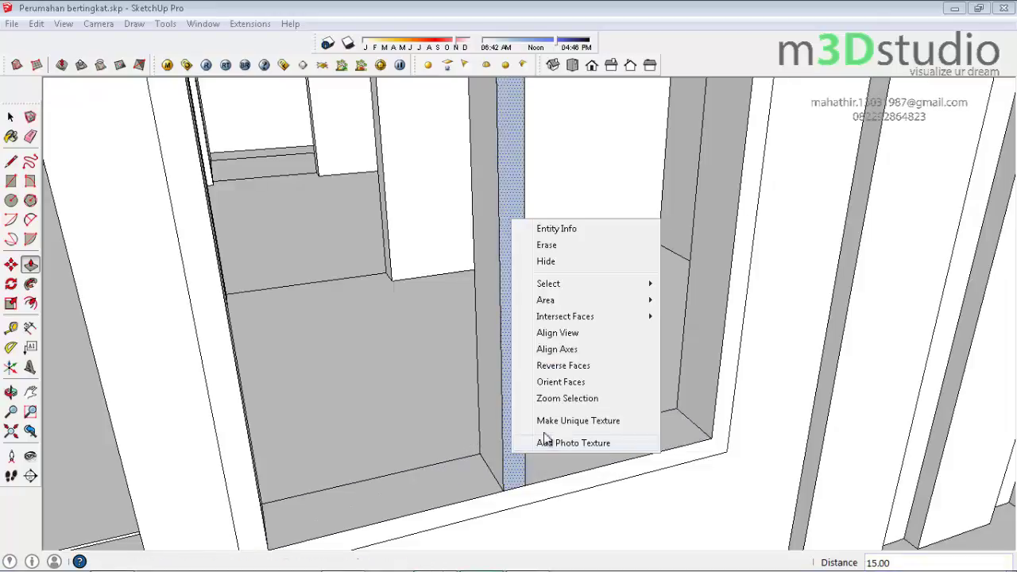
click(565, 366)
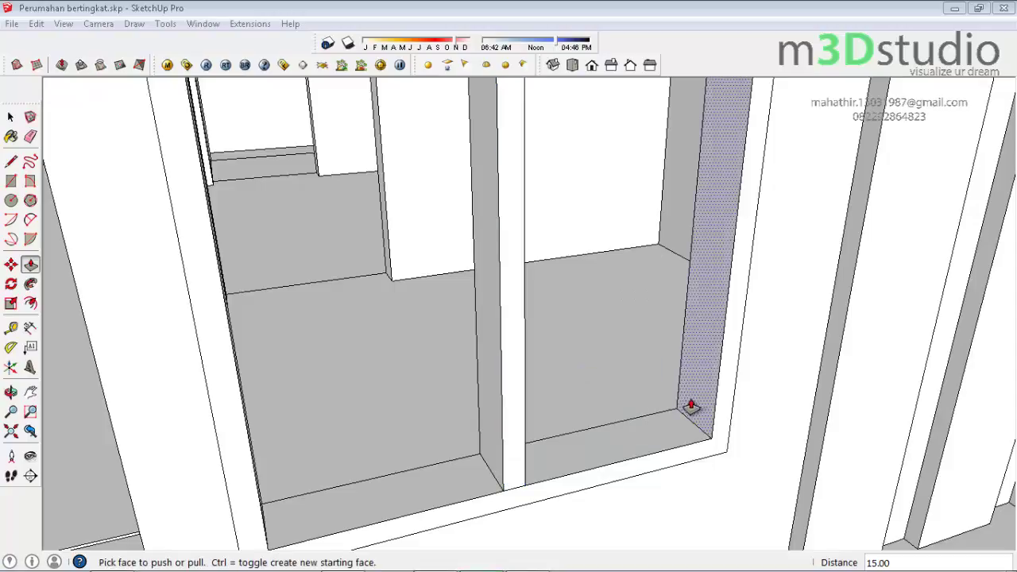
middle_drag(688, 408, 534, 511)
scroll(535, 510, down, 4)
scroll(533, 483, up, 1)
scroll(529, 483, down, 1)
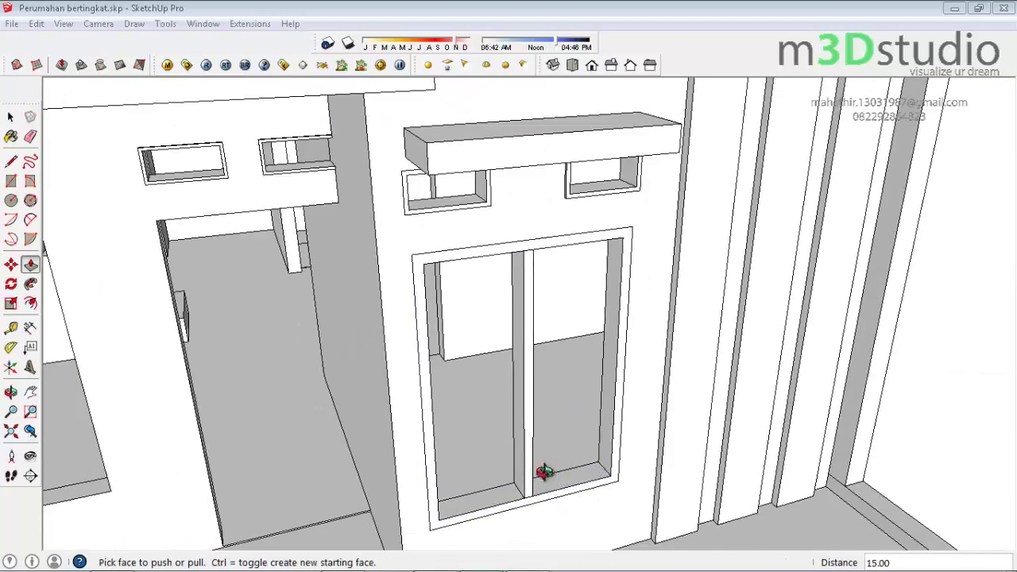
mouse_move(545, 472)
middle_down()
mouse_move(493, 504)
mouse_move(565, 472)
mouse_move(477, 402)
mouse_move(567, 336)
mouse_move(520, 275)
mouse_move(461, 282)
mouse_move(470, 408)
mouse_move(543, 418)
mouse_move(958, 363)
mouse_move(842, 470)
mouse_move(440, 472)
mouse_move(459, 492)
middle_up()
scroll(472, 409, up, 2)
Draw a line across the window sill to close the opening with a face
key(l)
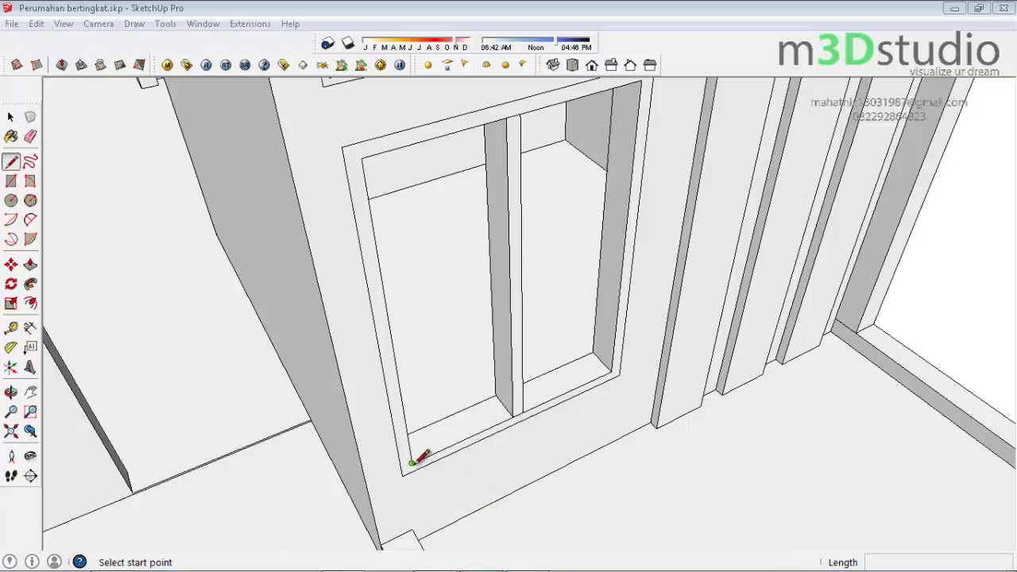
click(412, 463)
click(612, 370)
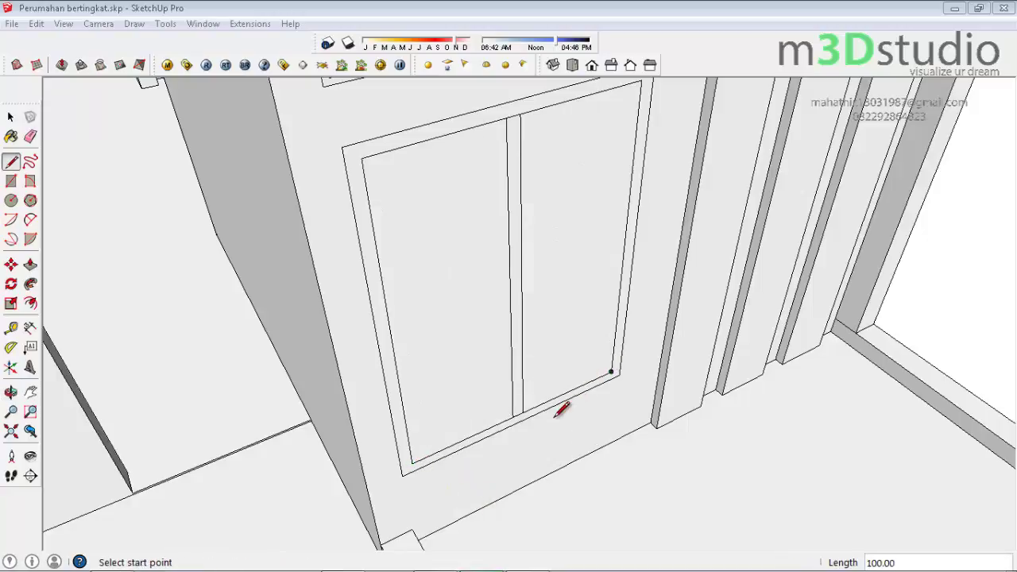
scroll(436, 170, up, 3)
scroll(424, 170, down, 1)
scroll(432, 182, up, 1)
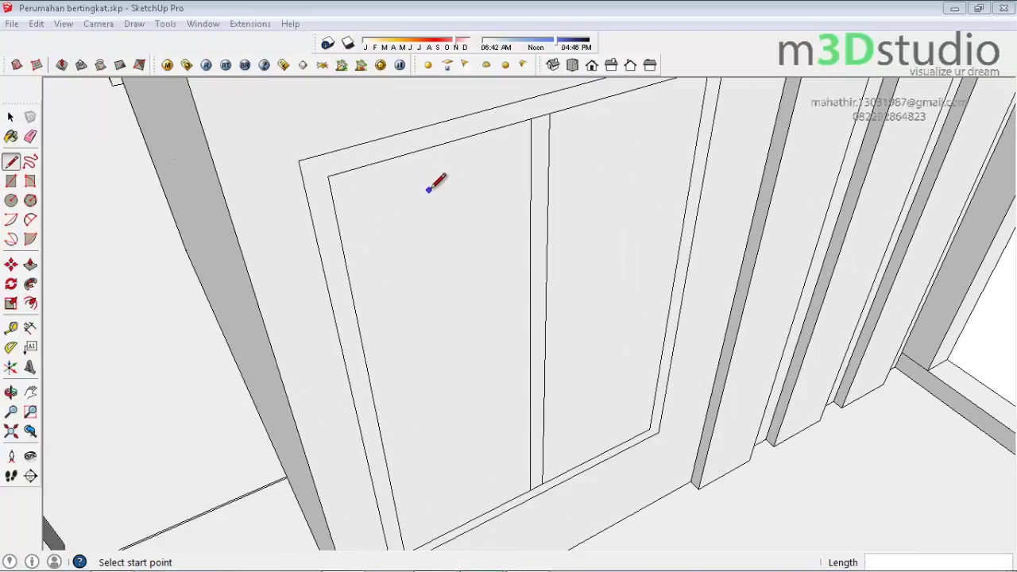
Offset the left and right pane faces inward by 1 unit
key(f)
click(418, 162)
text(1)
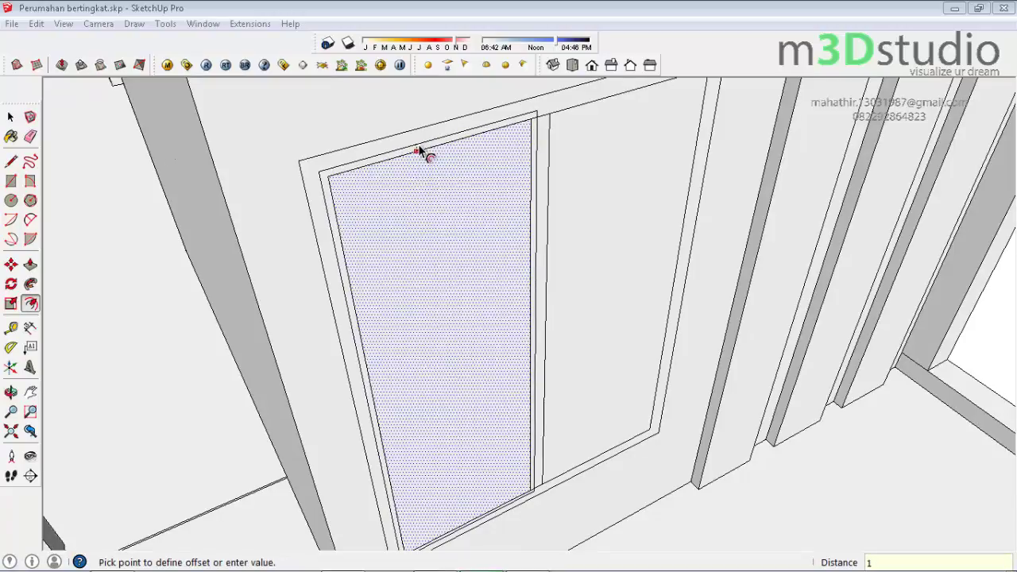
key(Return)
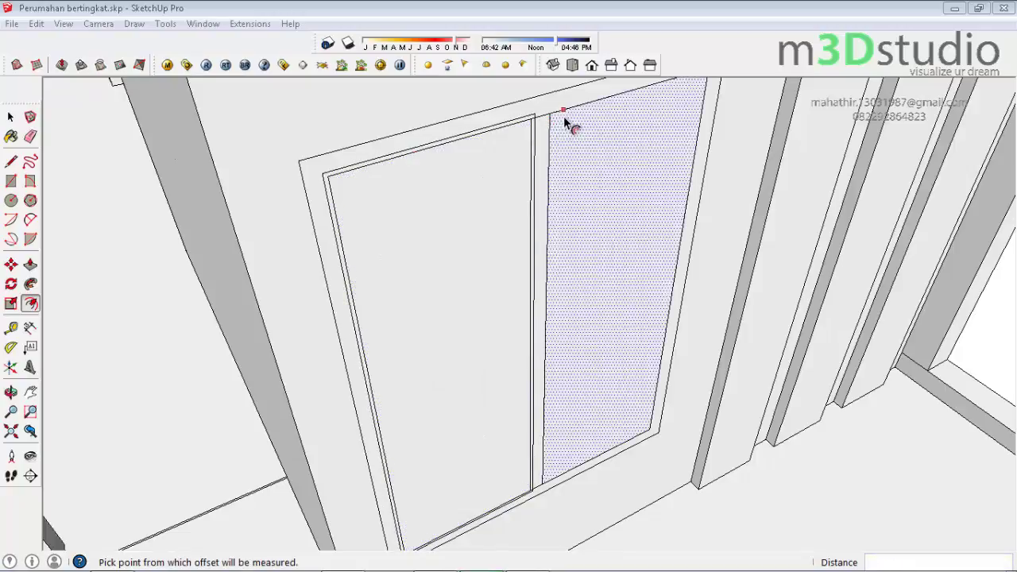
click(565, 121)
click(541, 118)
scroll(541, 125, up, 2)
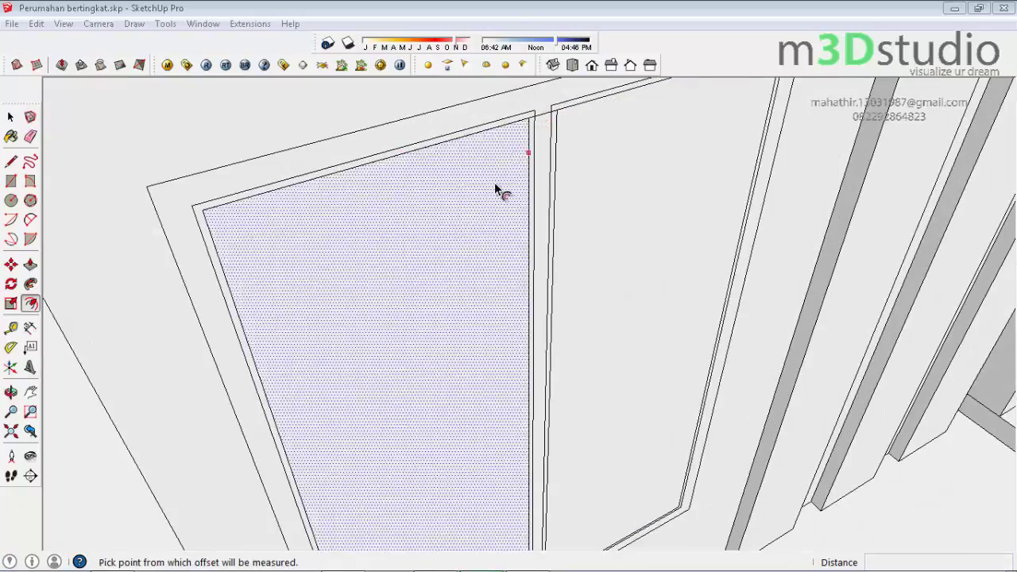
scroll(494, 182, down, 1)
Delete both inner pane faces, leaving open sash outlines
key(space)
click(459, 263)
shift+click(583, 233)
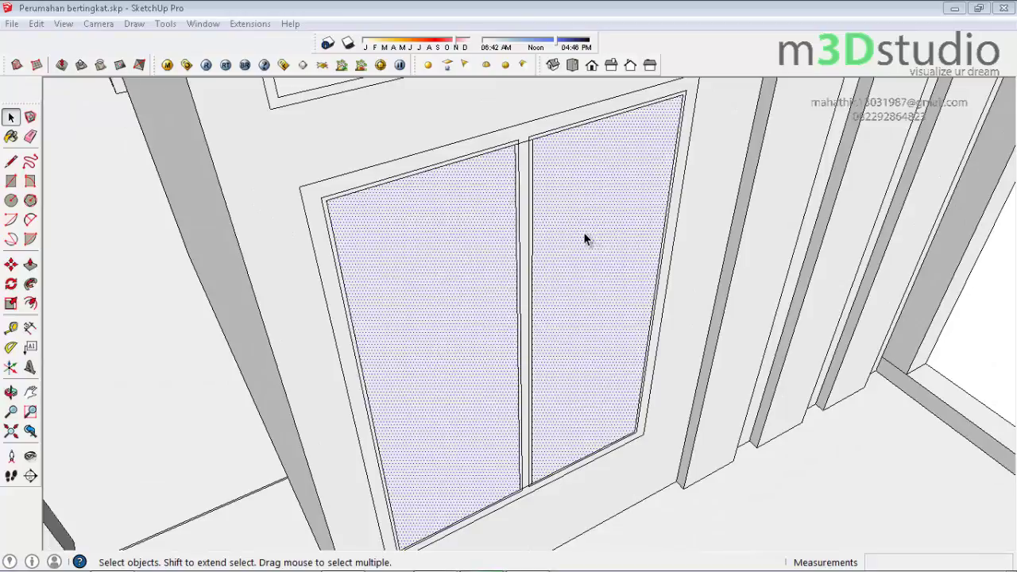
key(Delete)
scroll(543, 179, up, 3)
scroll(522, 151, down, 3)
scroll(517, 170, up, 2)
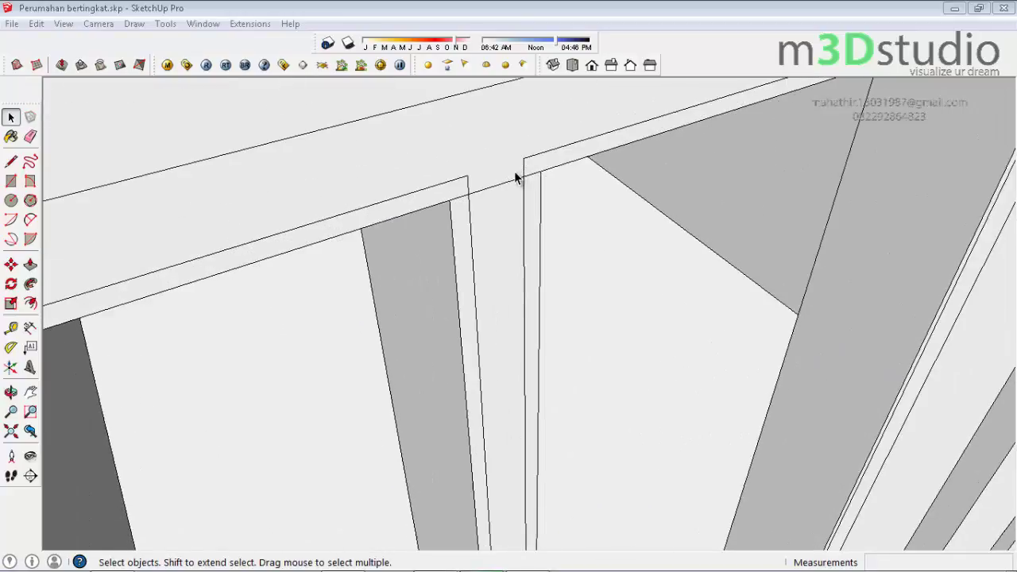
scroll(520, 173, up, 1)
Zoom around the window with the Eraser ready to tidy edges
key(e)
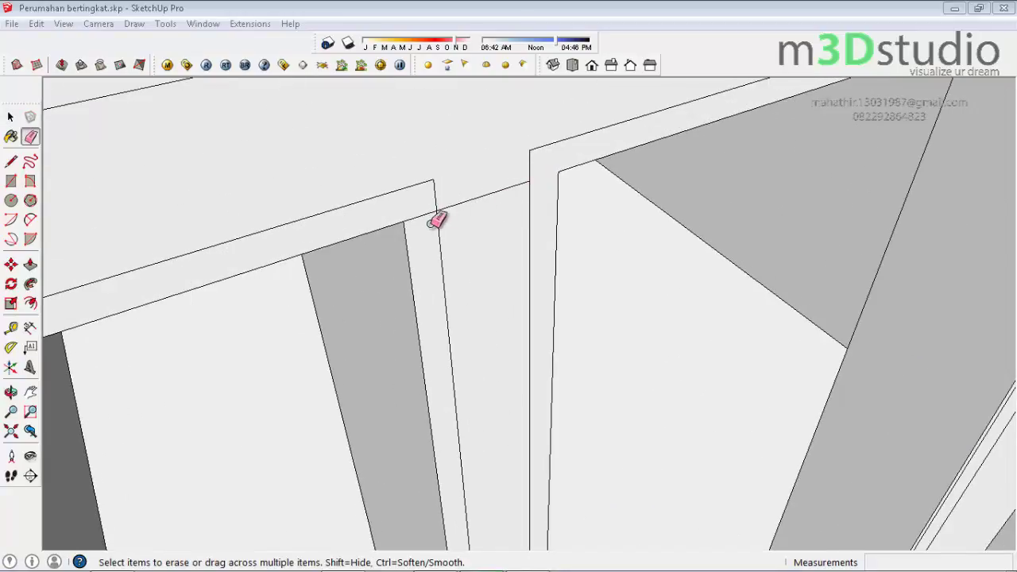
scroll(466, 136, down, 2)
scroll(466, 136, down, 2)
scroll(495, 469, up, 2)
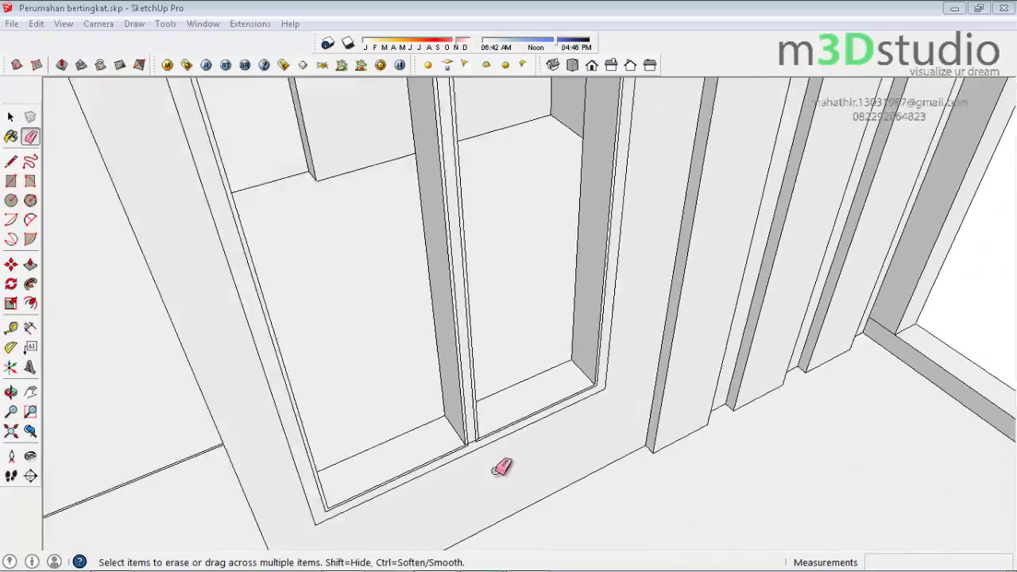
scroll(457, 431, up, 2)
scroll(454, 379, up, 2)
scroll(477, 342, up, 1)
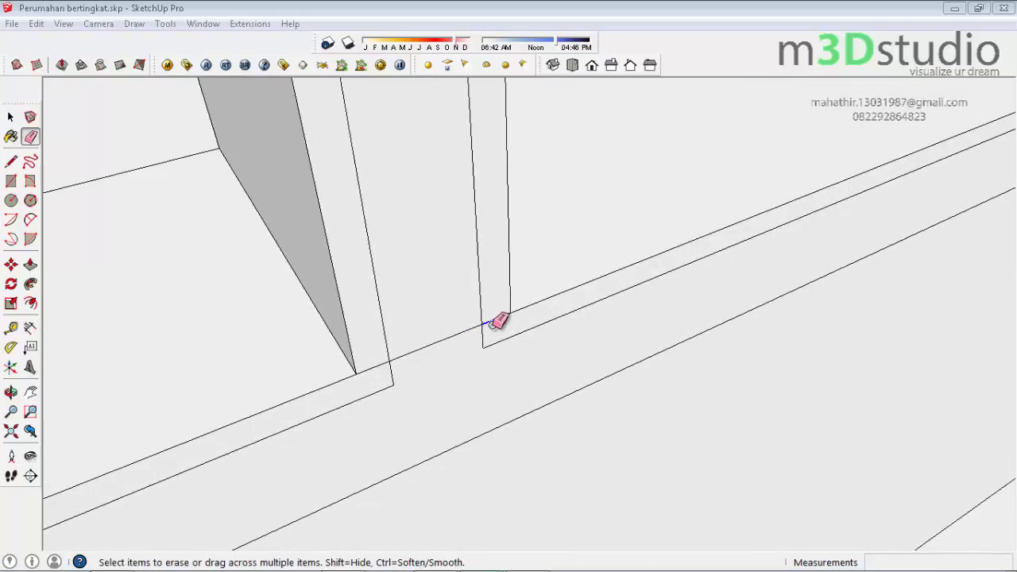
Push both thin sash frame faces back into the opening by 2.36
key(p)
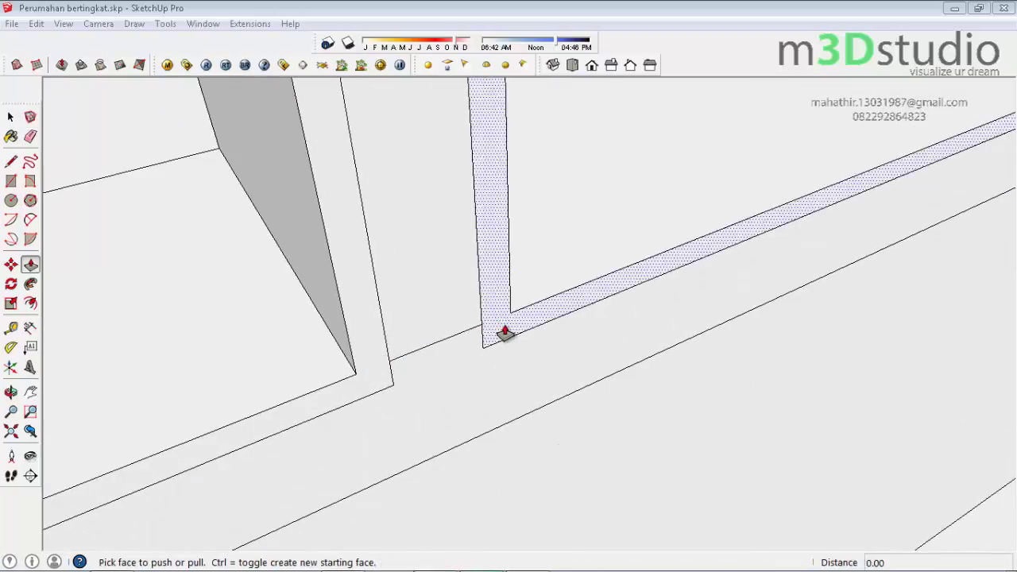
click(488, 336)
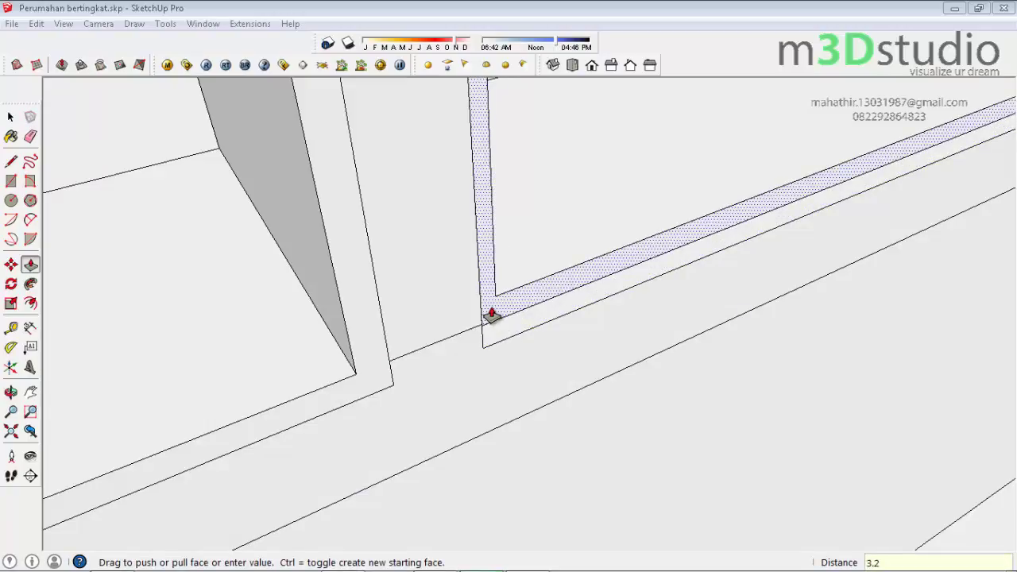
click(359, 395)
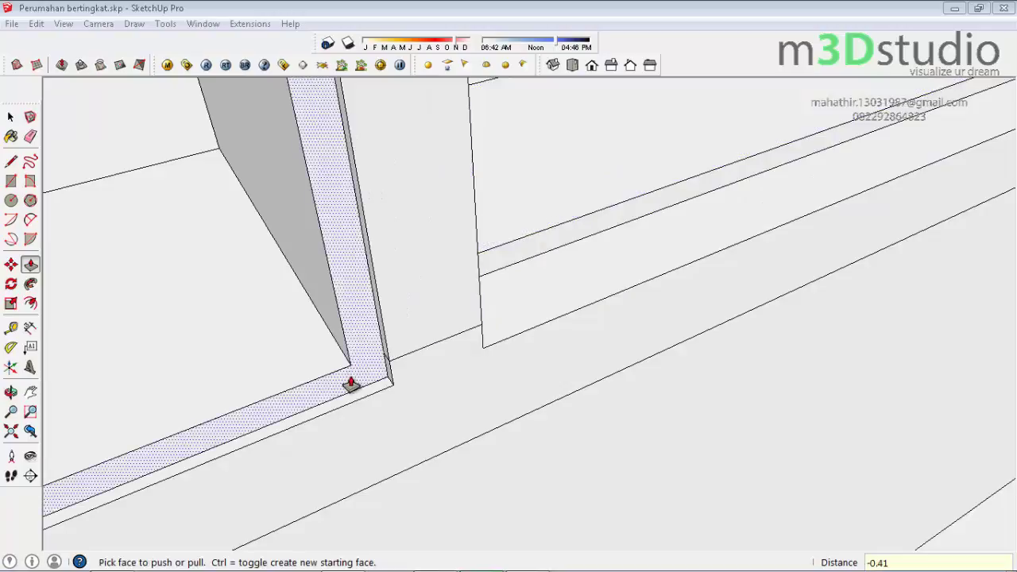
click(372, 358)
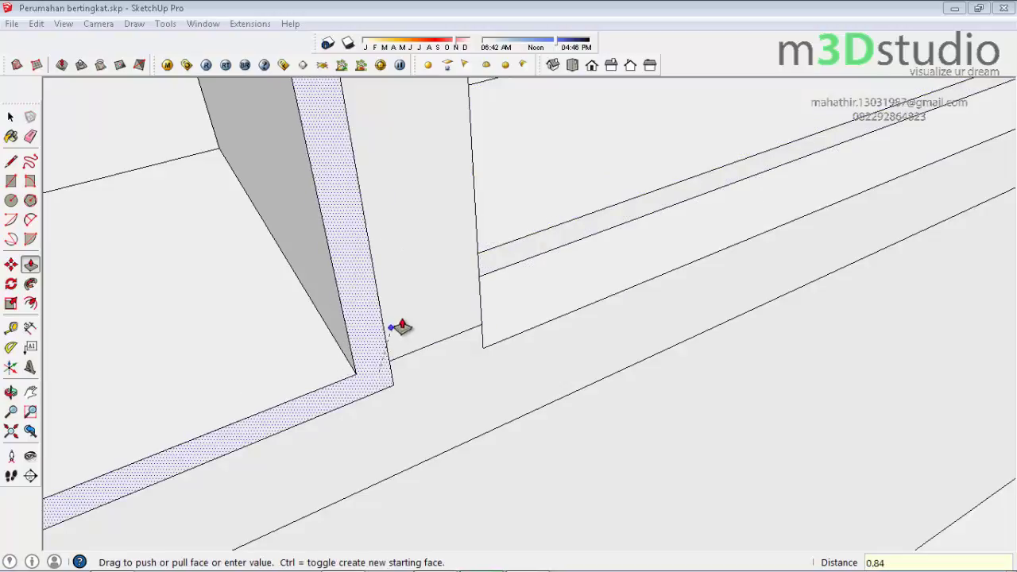
click(516, 251)
scroll(527, 266, down, 2)
scroll(466, 315, down, 1)
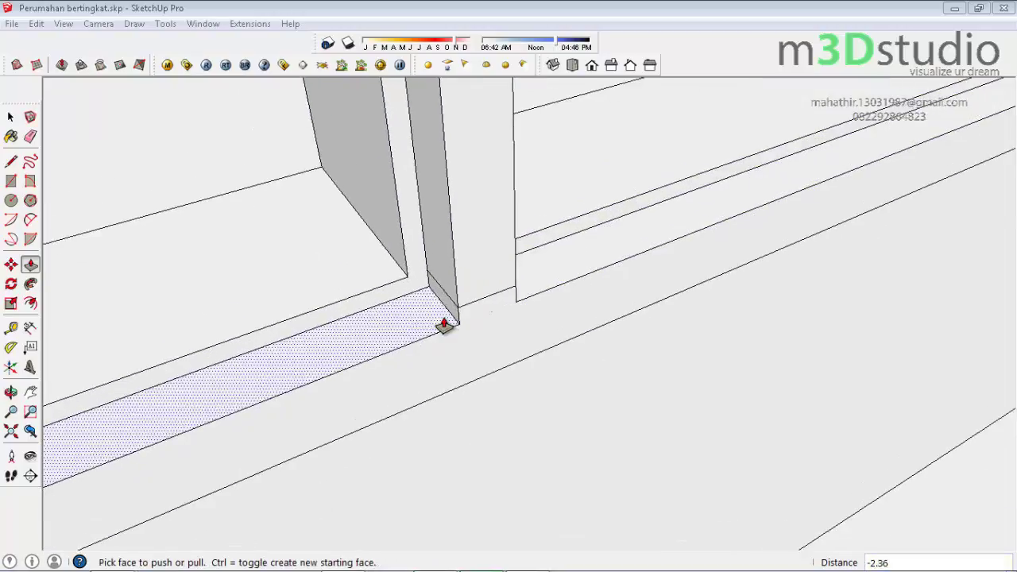
scroll(445, 325, up, 2)
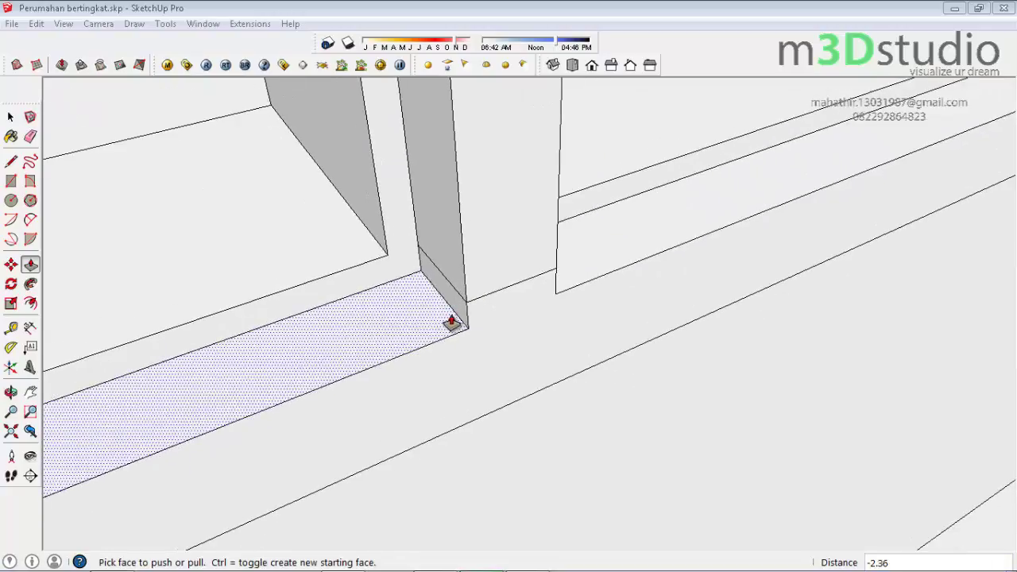
Draw a 3.00 line along the sill closing the base of the central strip
key(r)
key(e)
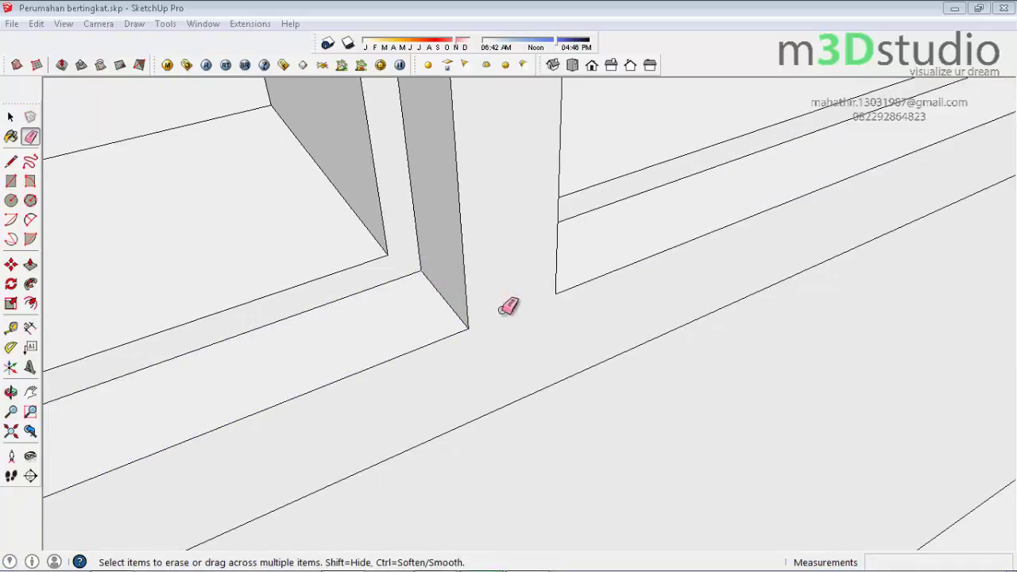
scroll(498, 341, up, 1)
scroll(498, 341, up, 1)
key(l)
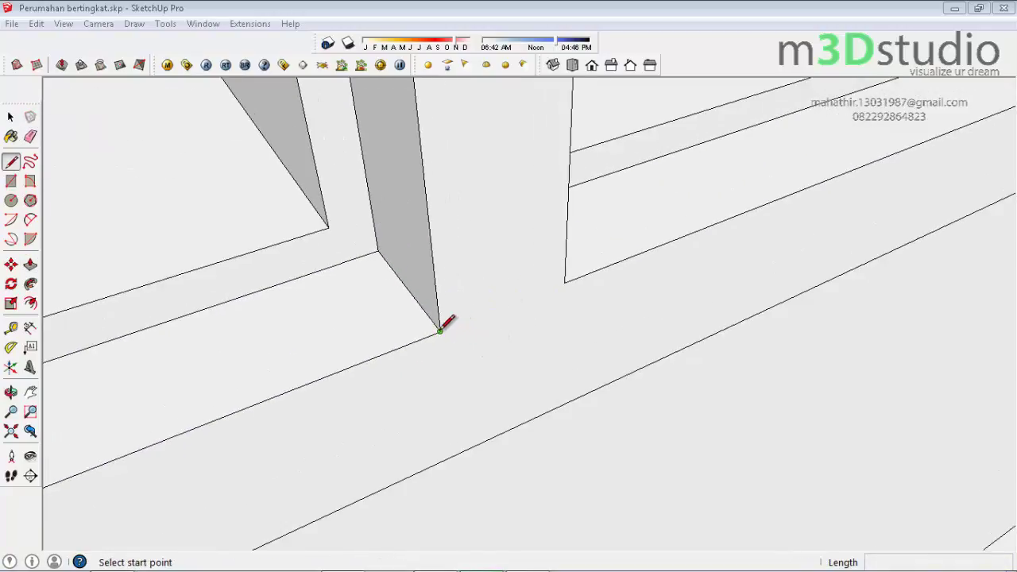
click(439, 330)
click(565, 282)
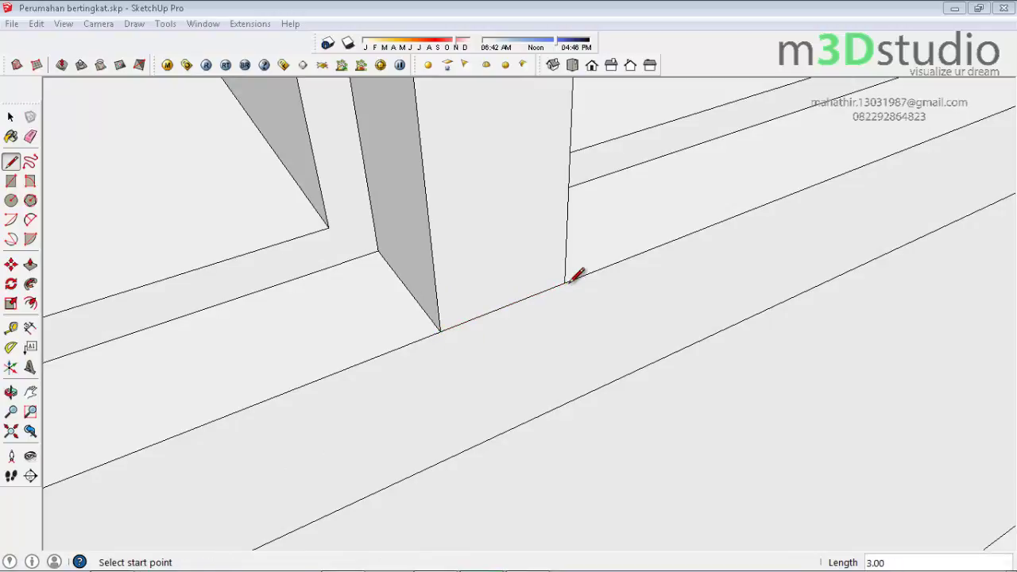
middle_drag(574, 331, 230, 285)
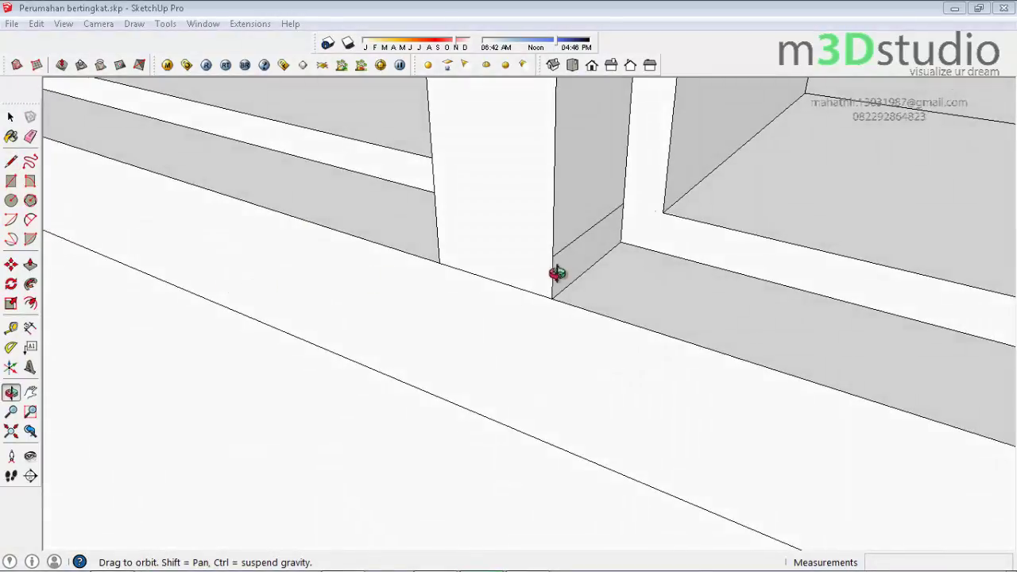
Erase the stray edge on the column face and orbit around the sill corner
key(e)
click(586, 230)
mouse_move(586, 262)
middle_down()
mouse_move(602, 314)
mouse_move(495, 433)
mouse_move(817, 329)
mouse_move(368, 295)
mouse_move(818, 297)
mouse_move(726, 352)
mouse_move(758, 357)
mouse_move(332, 334)
mouse_move(505, 364)
middle_up()
Place a guide 1 unit from the frame edge and draw a 5 by 1 rectangle
key(t)
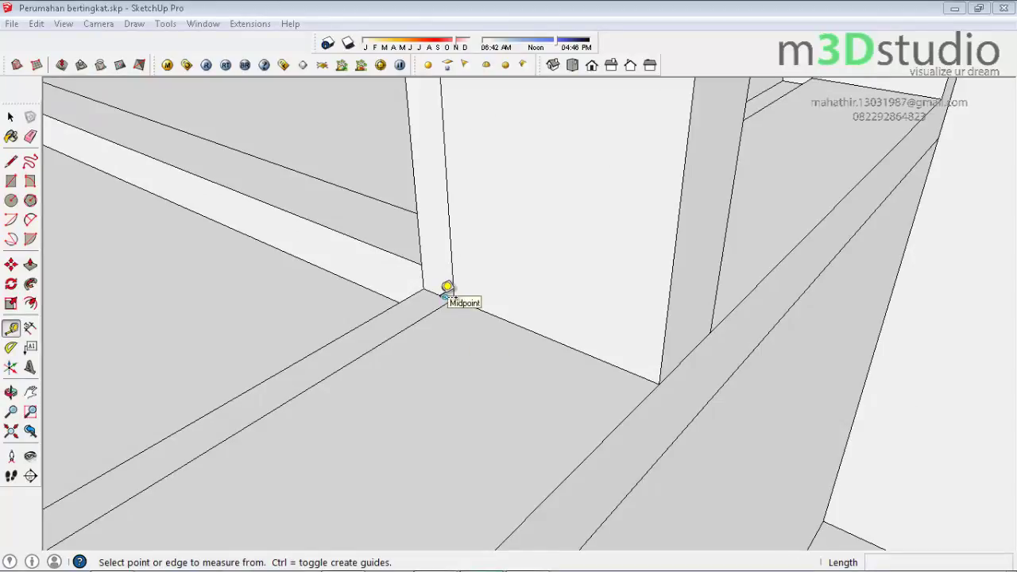
mouse_move(447, 286)
middle_down()
mouse_move(642, 351)
mouse_move(628, 347)
middle_up()
click(624, 347)
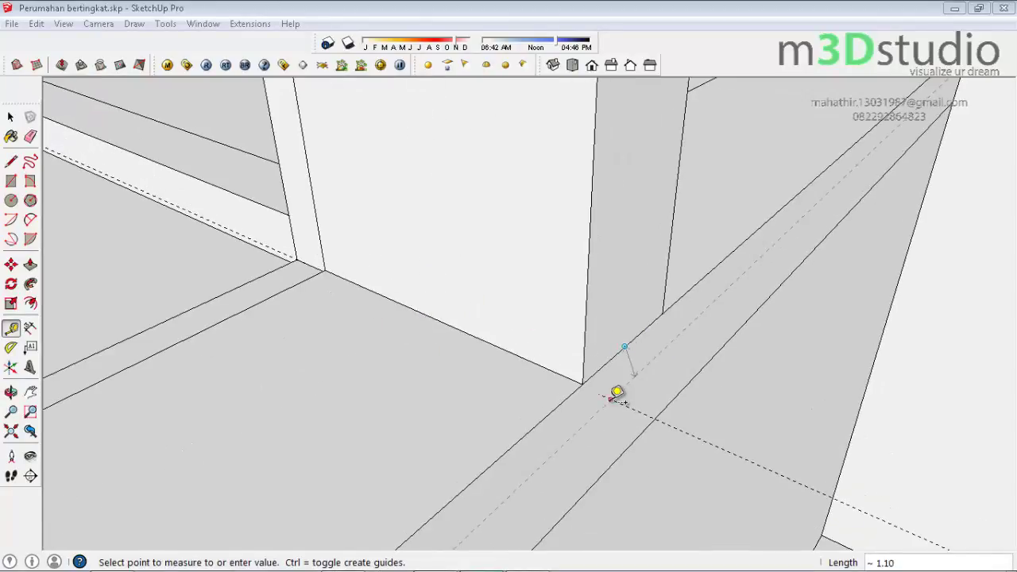
click(618, 392)
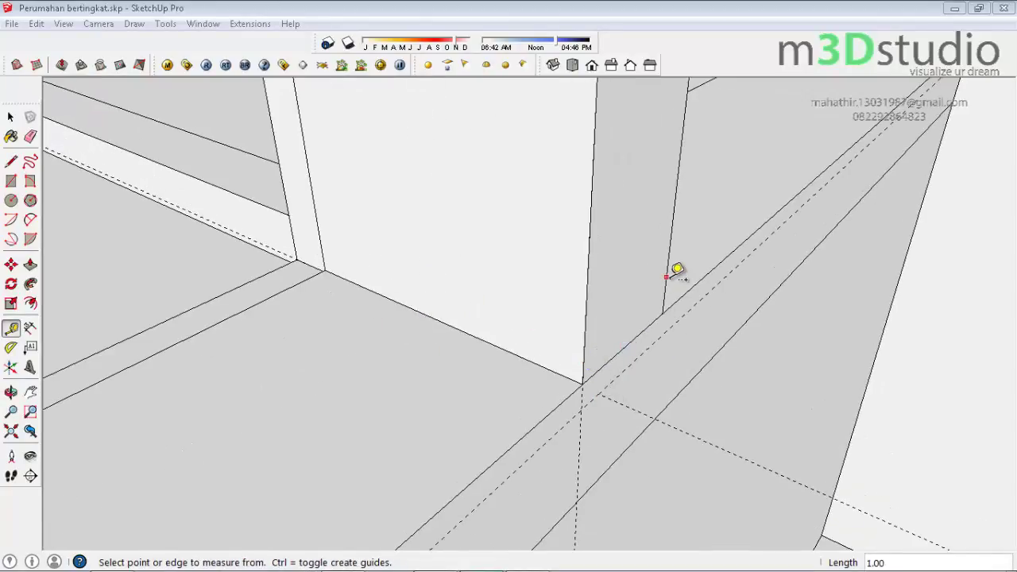
key(r)
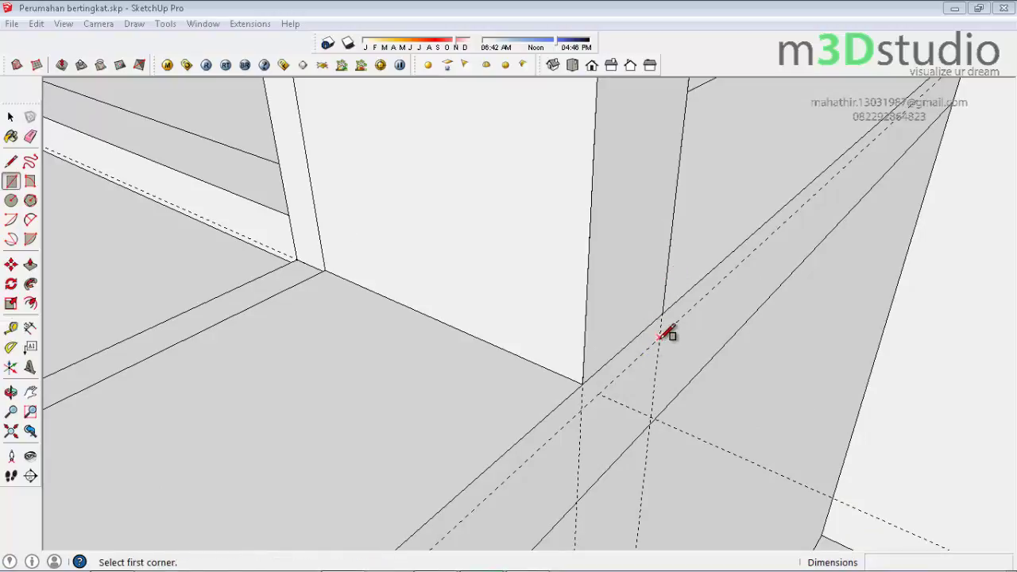
click(659, 337)
click(585, 383)
Erase an edge of the new rectangle and the leftover guide lines
key(e)
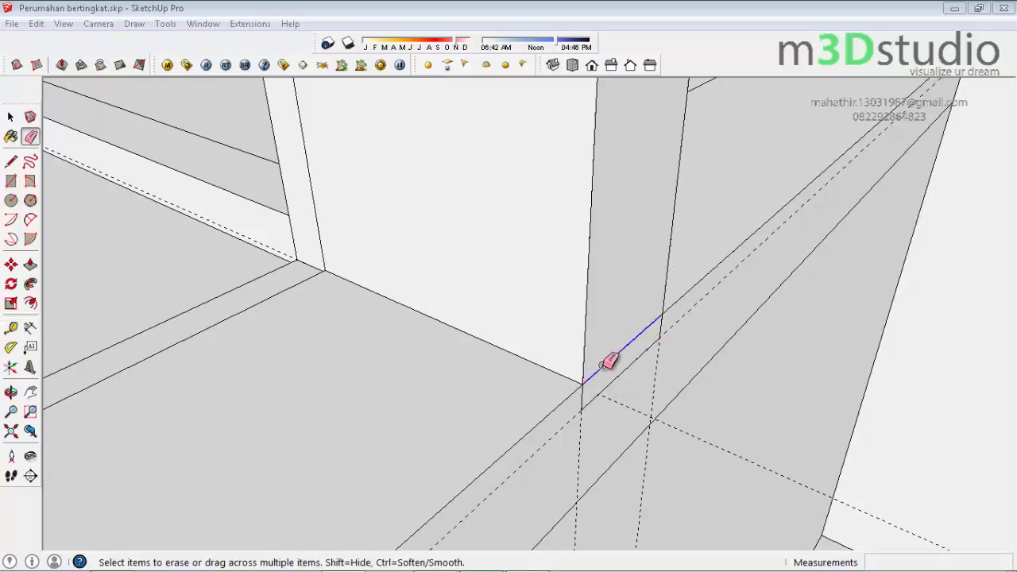
click(608, 359)
drag(650, 416, 553, 437)
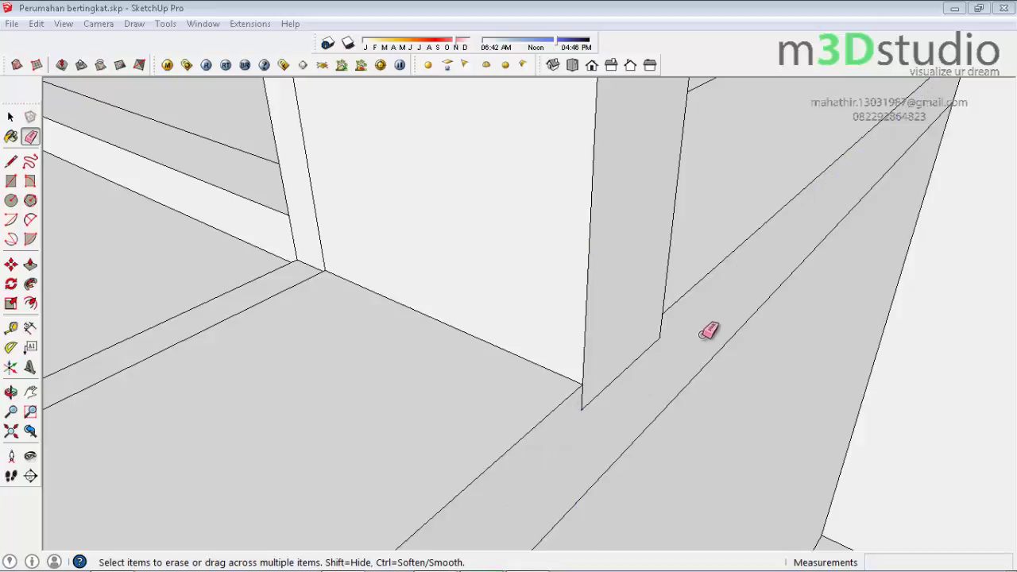
scroll(601, 442, down, 3)
scroll(485, 484, down, 3)
scroll(501, 486, down, 3)
scroll(503, 497, down, 3)
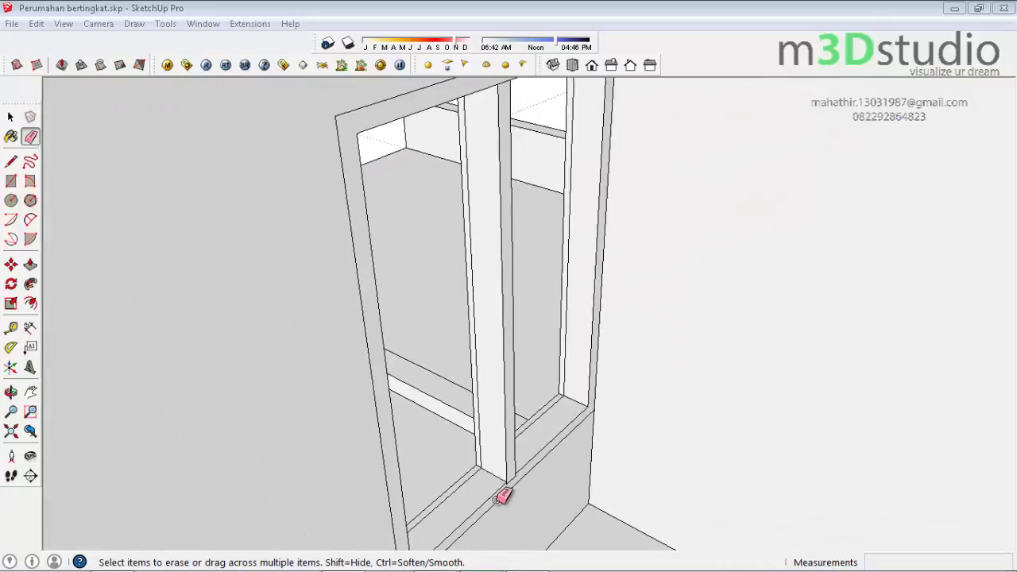
scroll(503, 497, down, 2)
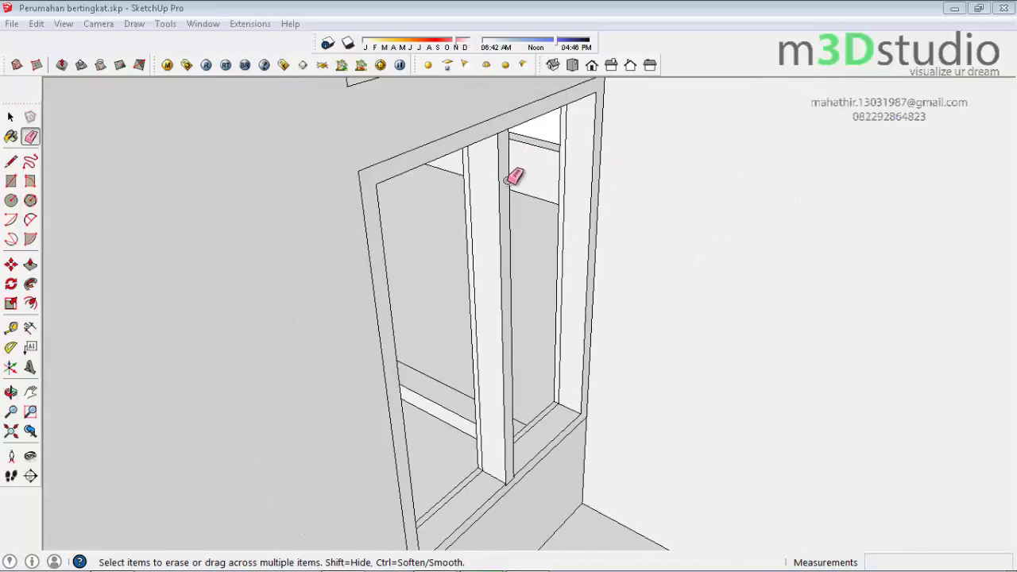
Erase the stray edge between beam and post, then orbit to inspect the walls
mouse_move(514, 177)
middle_down()
mouse_move(455, 102)
mouse_move(547, 150)
mouse_move(447, 196)
mouse_move(450, 132)
mouse_move(436, 170)
middle_up()
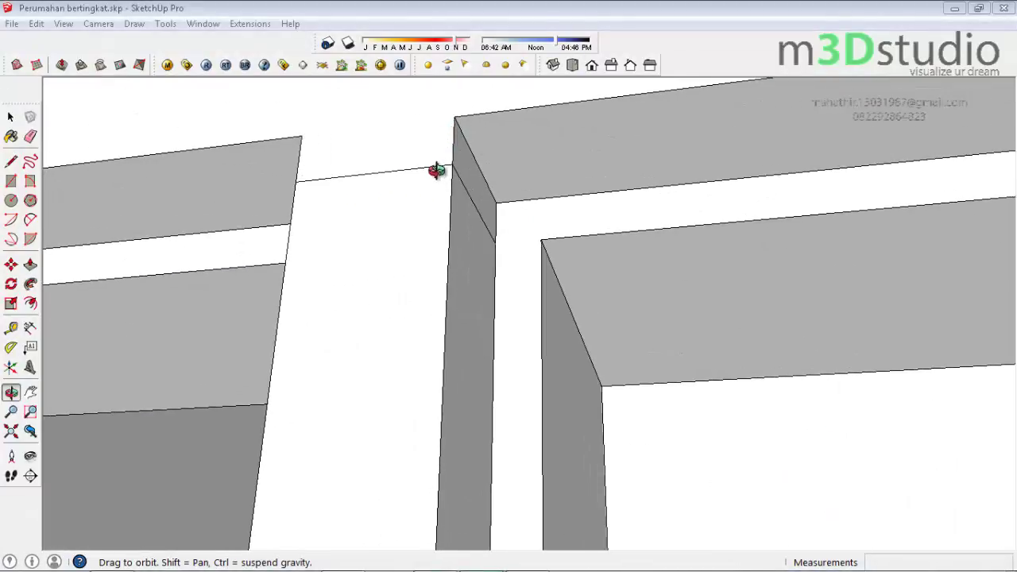
click(426, 169)
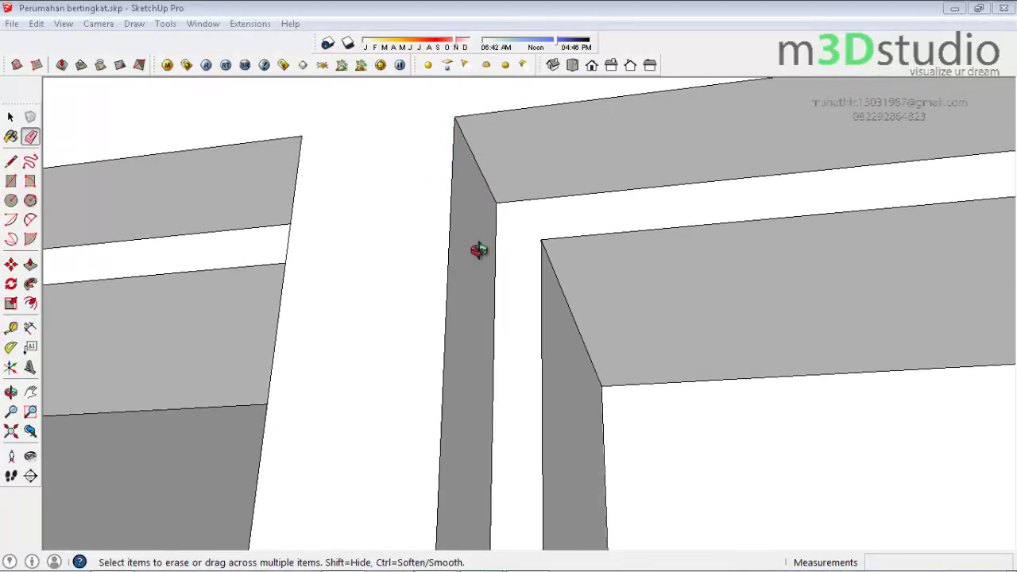
mouse_move(478, 250)
middle_down()
mouse_move(706, 302)
mouse_move(609, 252)
middle_up()
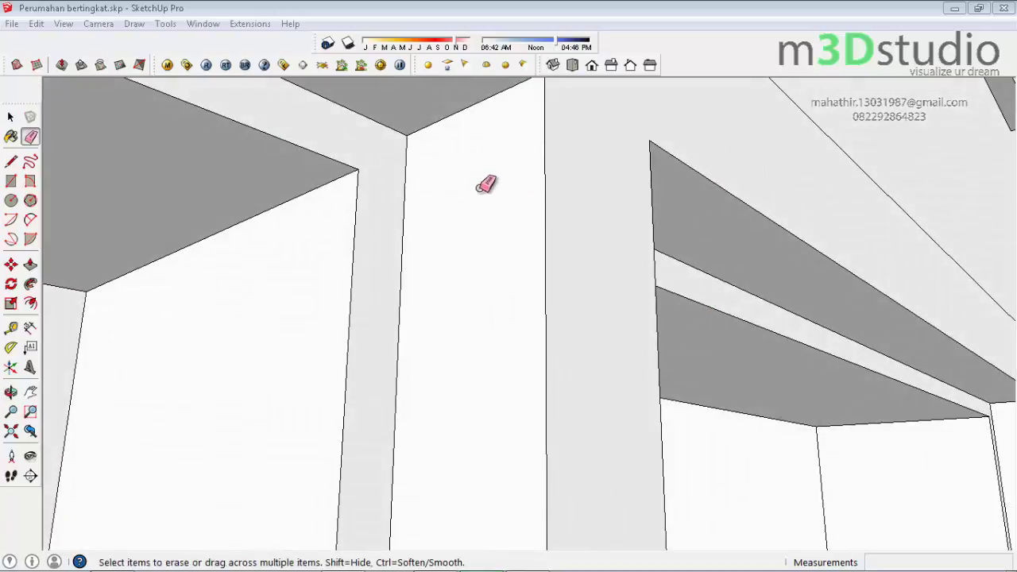
middle_drag(526, 228, 450, 323)
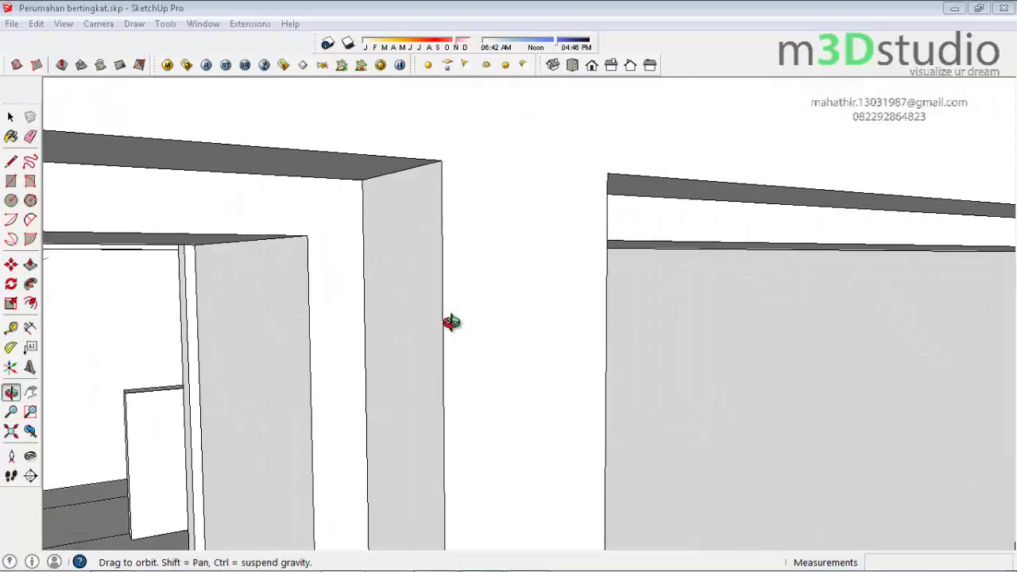
Draw an edge from the beam corner to the post top, then add a guide 1.00 above
key(l)
click(607, 173)
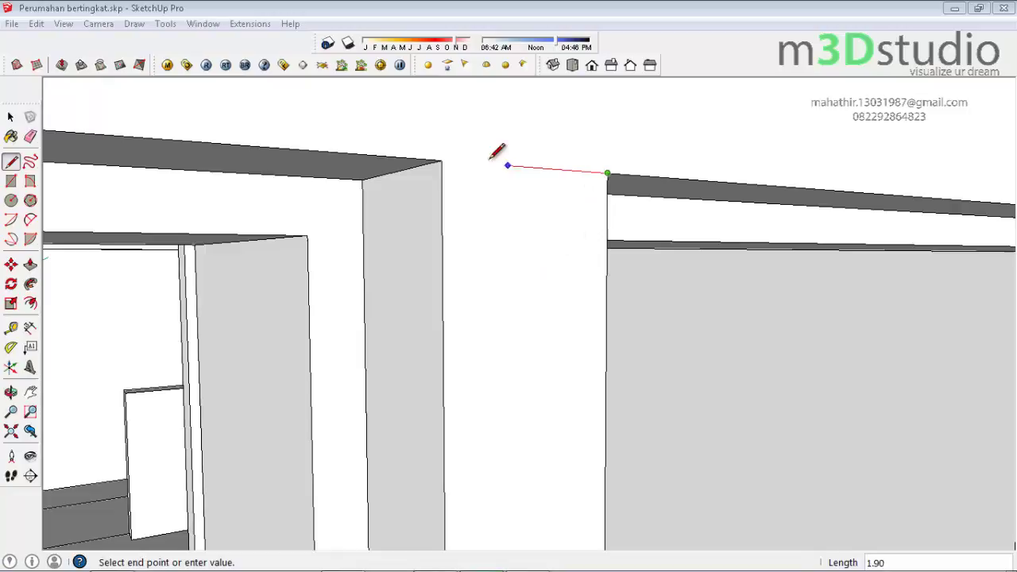
click(443, 161)
key(r)
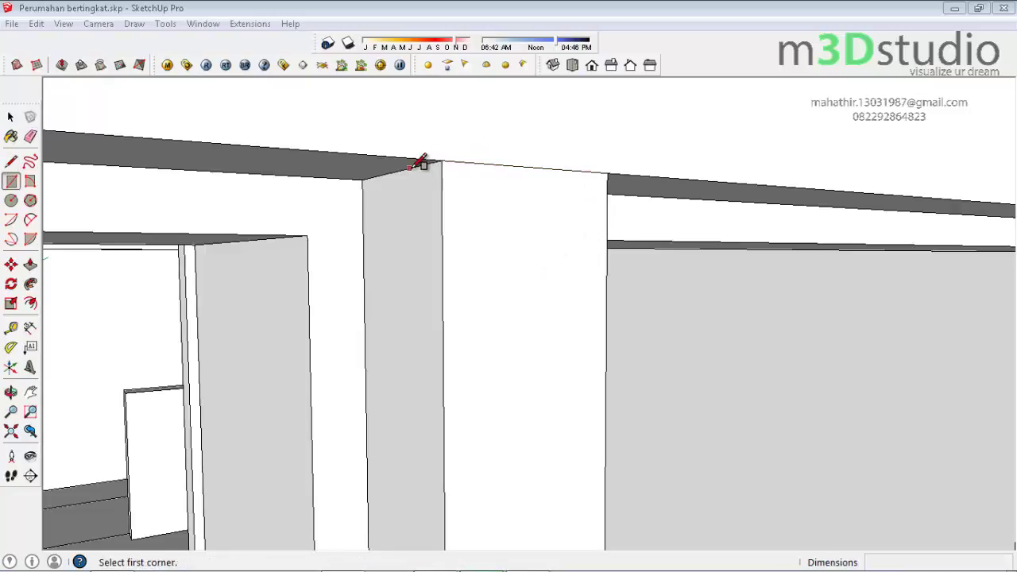
key(t)
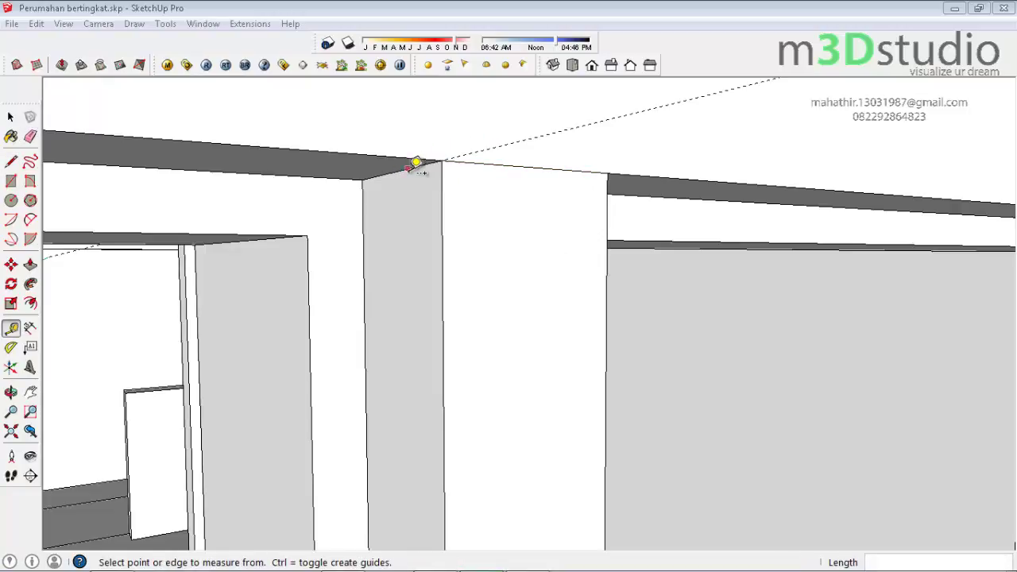
mouse_move(416, 163)
middle_down()
mouse_move(892, 191)
mouse_move(822, 233)
mouse_move(618, 278)
middle_up()
click(568, 209)
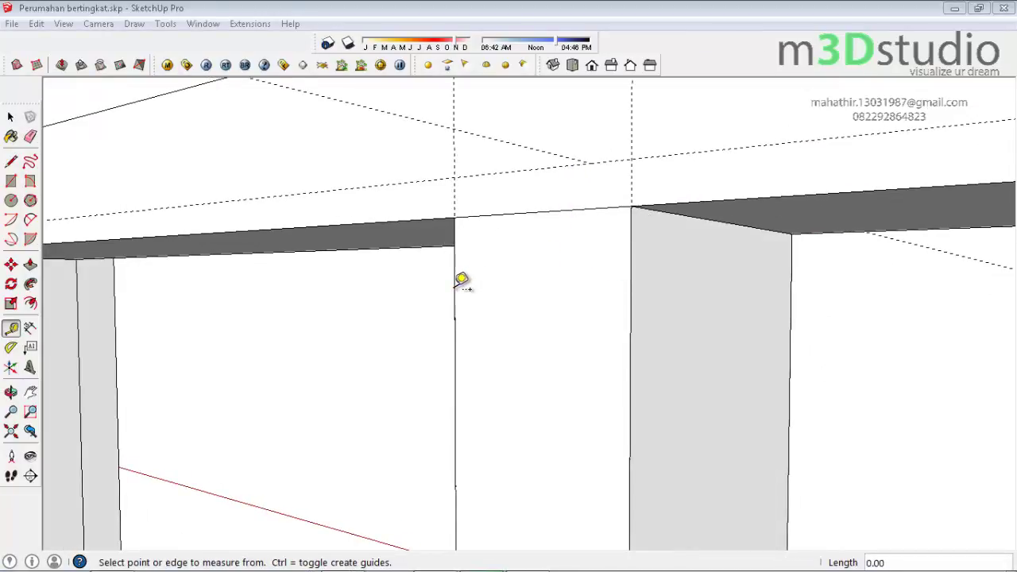
Draw the new top edge on the guide and erase the old lower top edge
key(l)
click(453, 217)
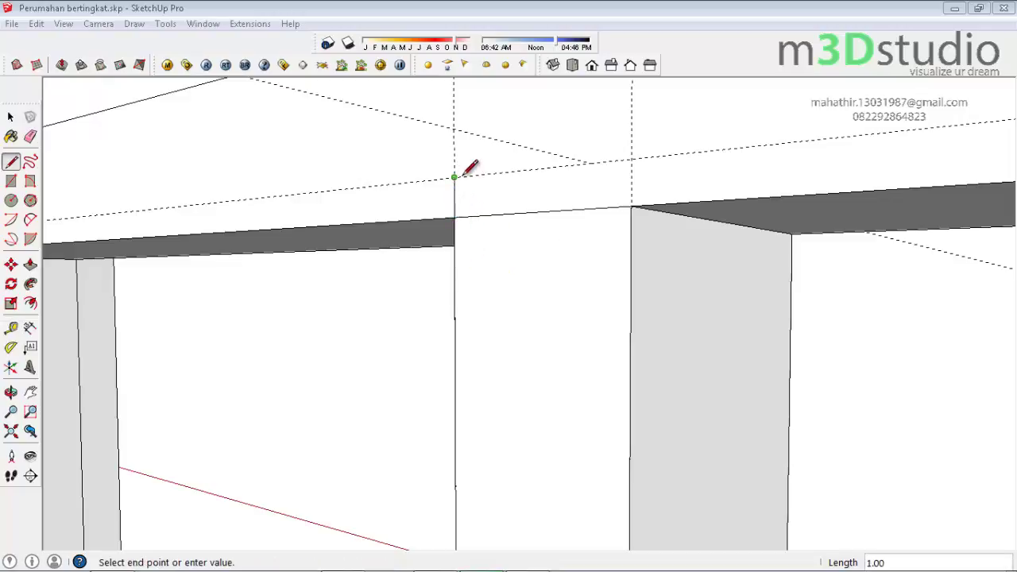
key(e)
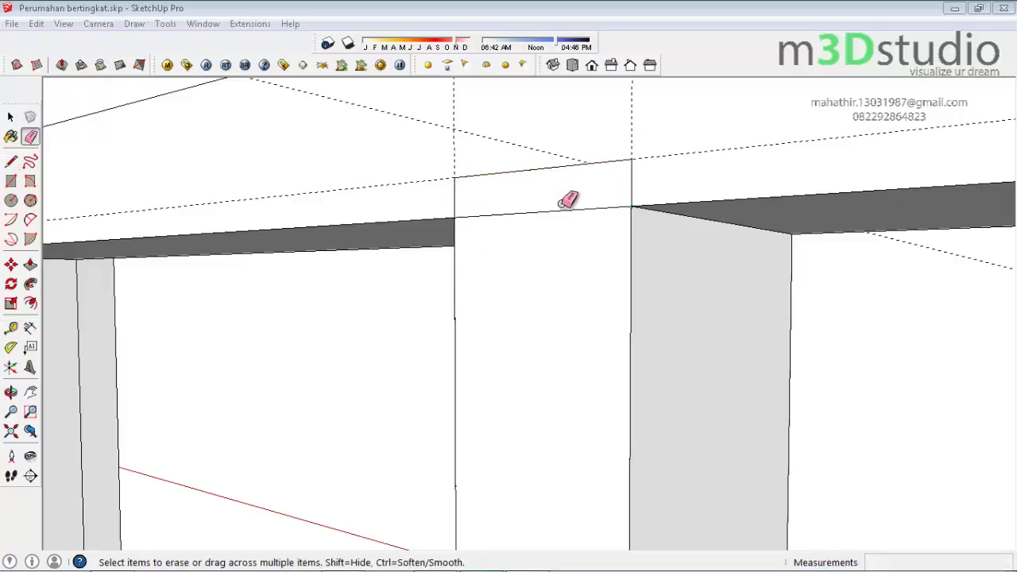
click(567, 209)
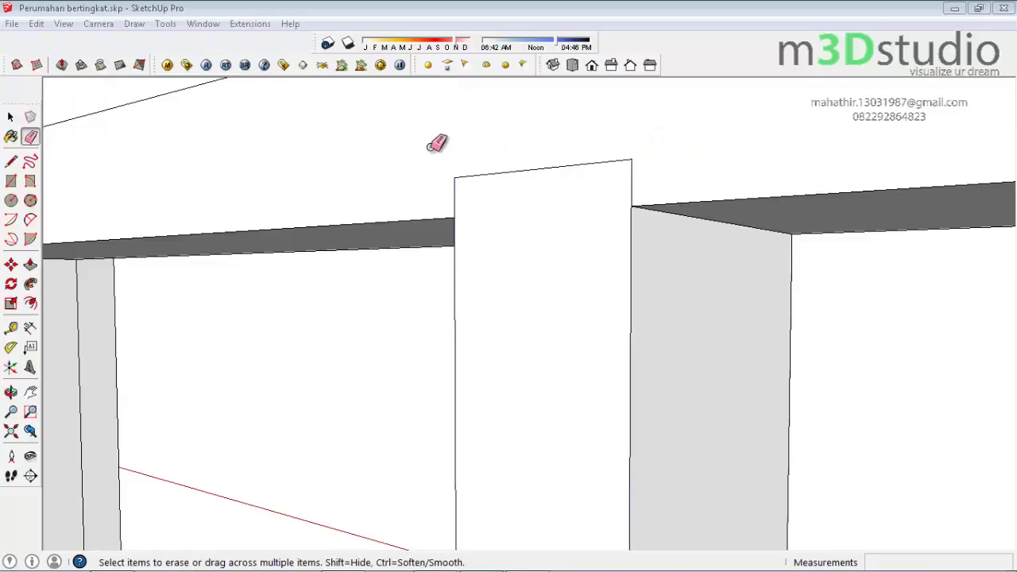
key(o)
mouse_move(738, 284)
mouse_down()
mouse_move(461, 128)
mouse_move(617, 159)
mouse_move(565, 320)
mouse_move(508, 295)
mouse_up()
Select all the connected window geometry and make it a group
key(space)
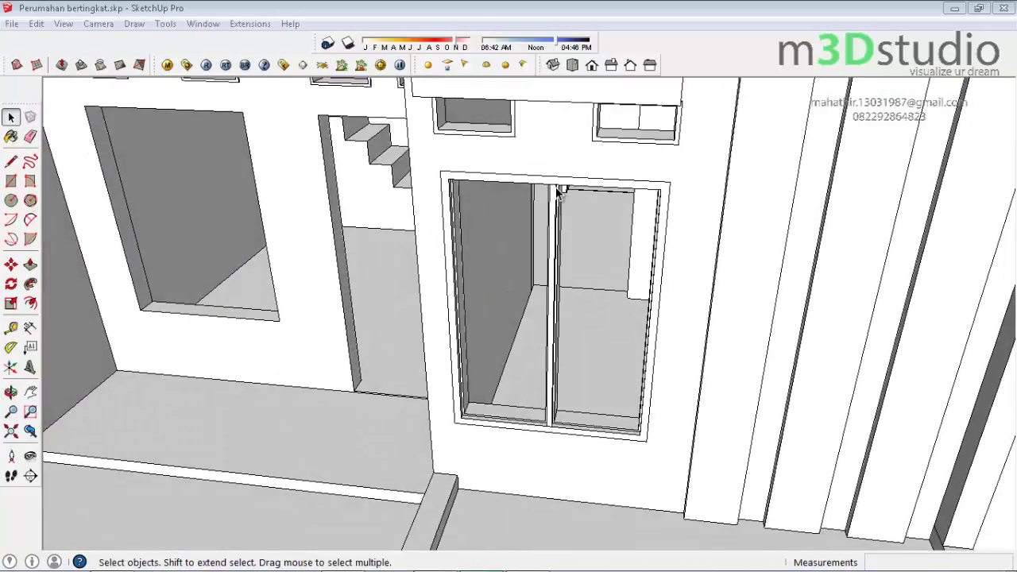
triple_click(558, 191)
right_click(559, 190)
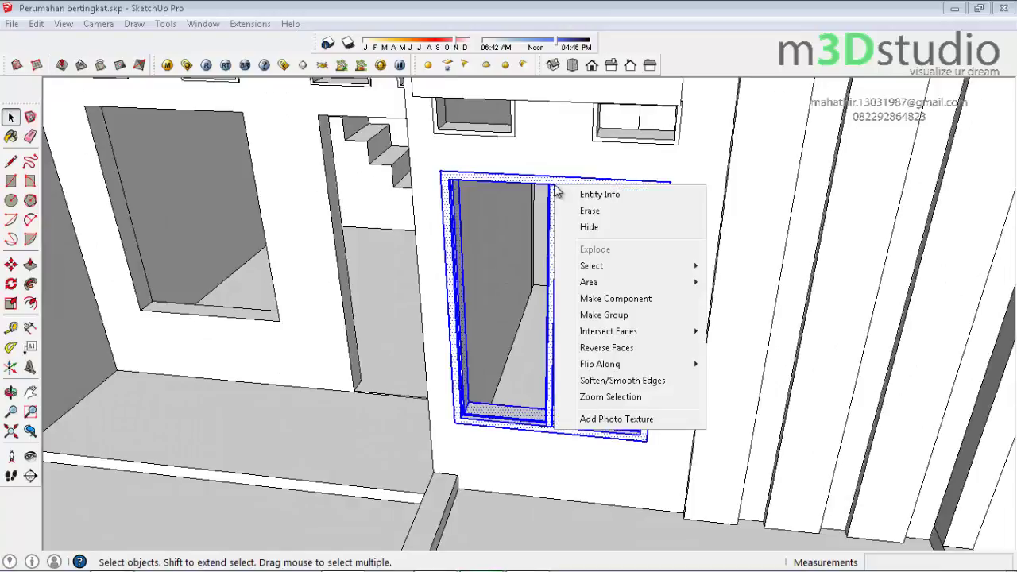
click(627, 320)
scroll(569, 185, up, 2)
scroll(570, 187, up, 2)
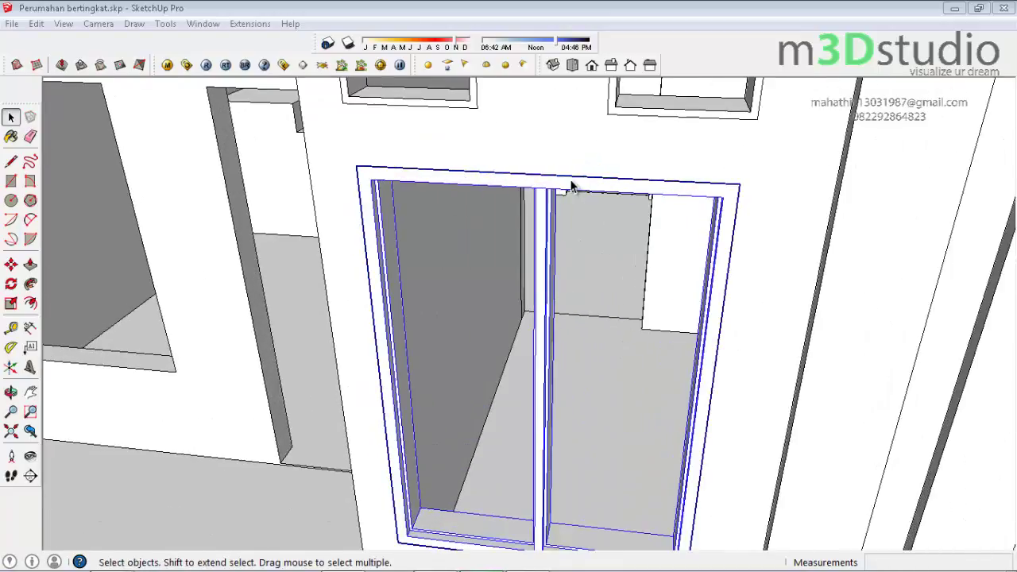
scroll(570, 188, down, 2)
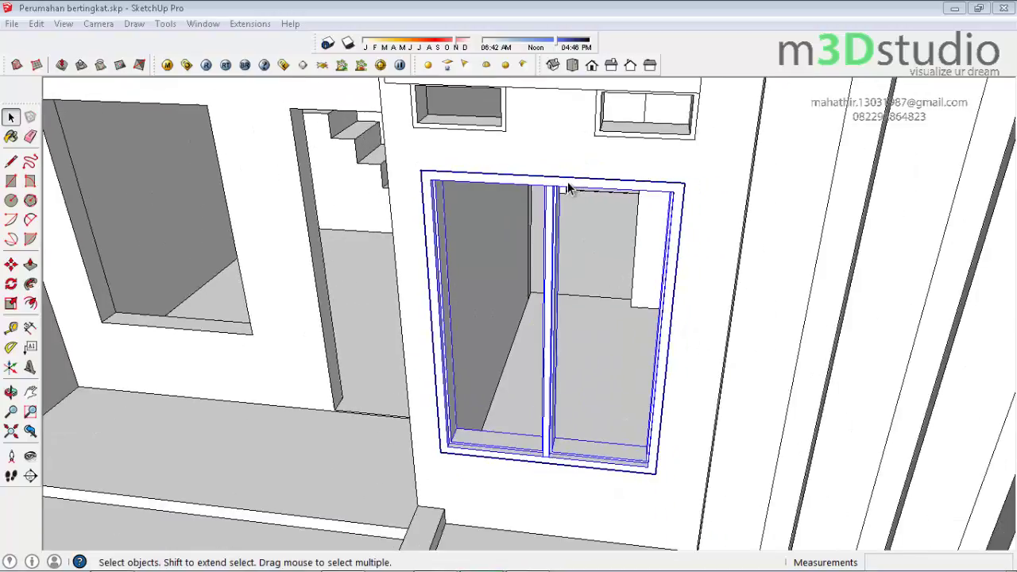
Make the window group into a component with default settings, Component#1
shift+click(569, 187)
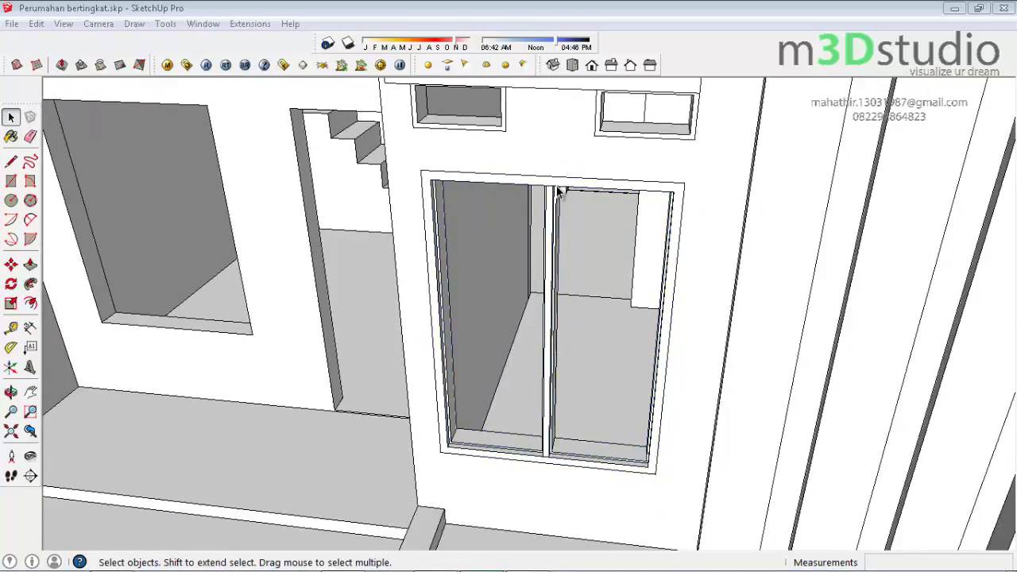
click(558, 191)
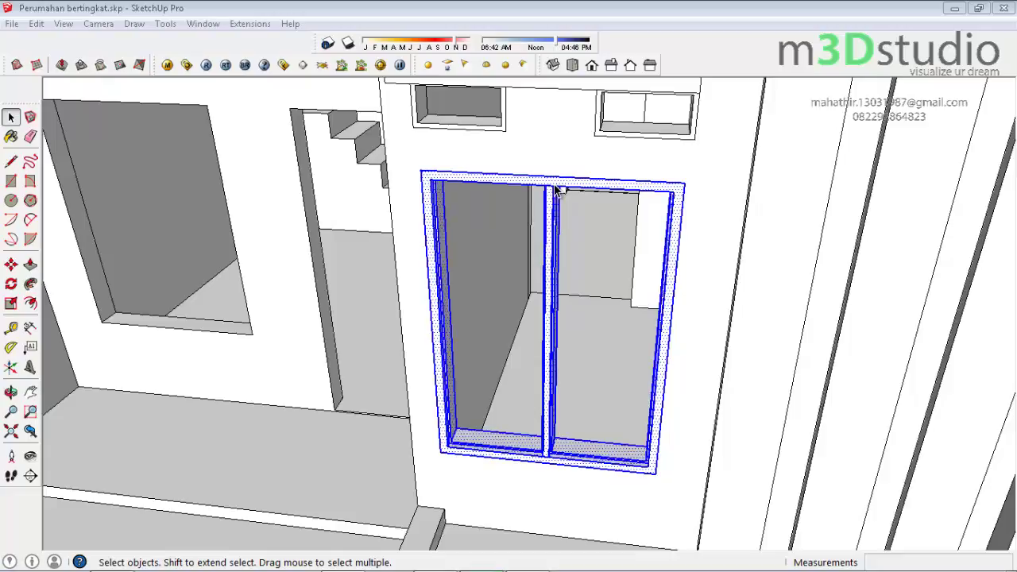
scroll(598, 162, up, 2)
right_click(452, 199)
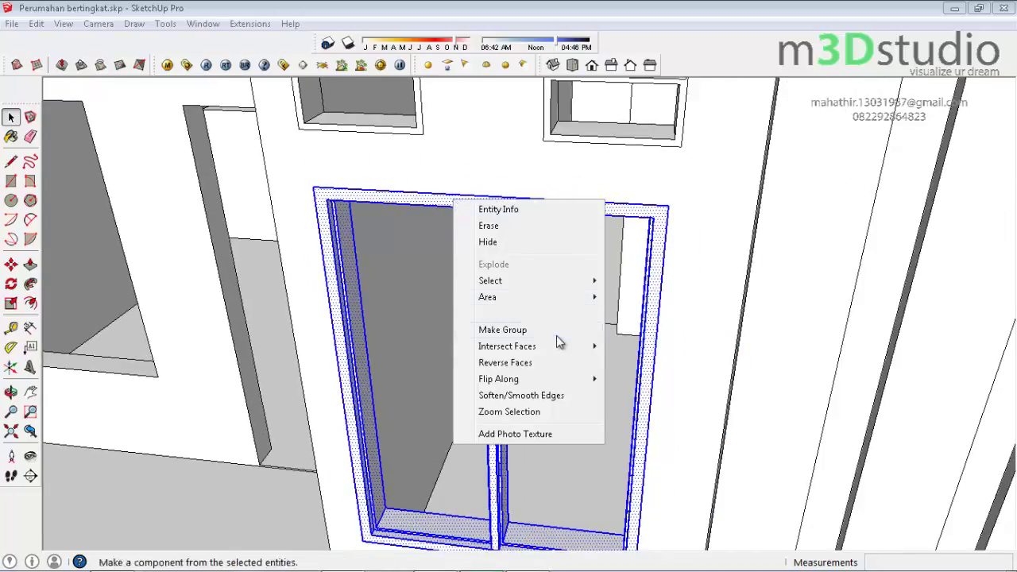
click(548, 315)
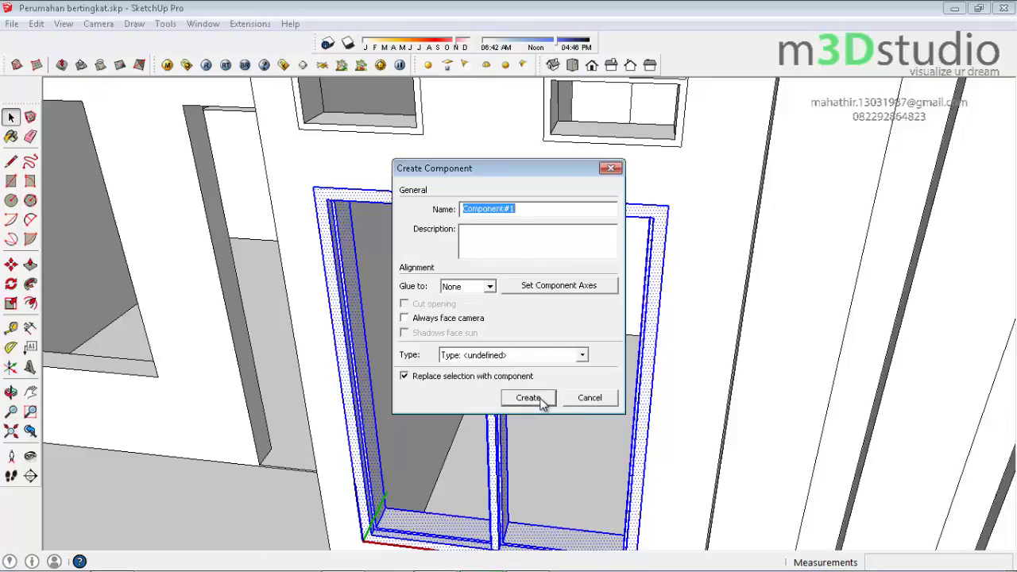
click(528, 398)
scroll(659, 277, down, 3)
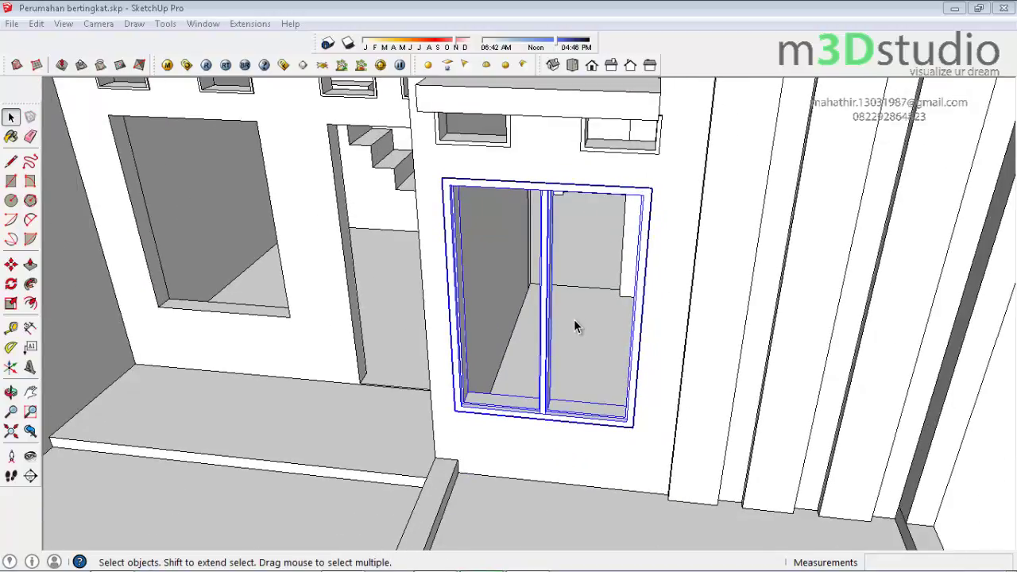
Draw a rectangle from the window frame's lower corner across to the wall
scroll(558, 347, up, 2)
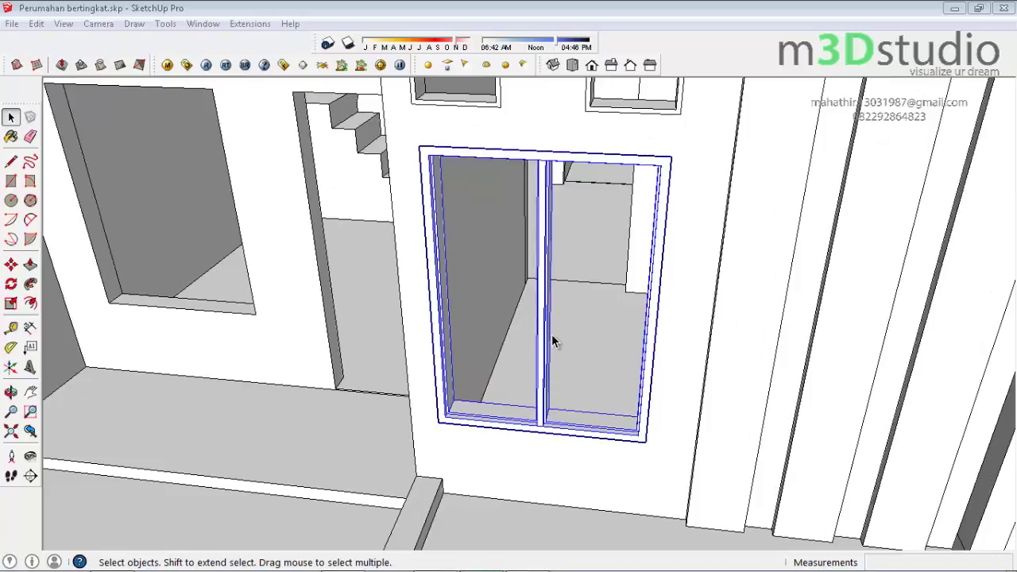
key(o)
mouse_move(547, 329)
mouse_down()
mouse_move(479, 286)
mouse_move(647, 336)
mouse_move(477, 408)
mouse_up()
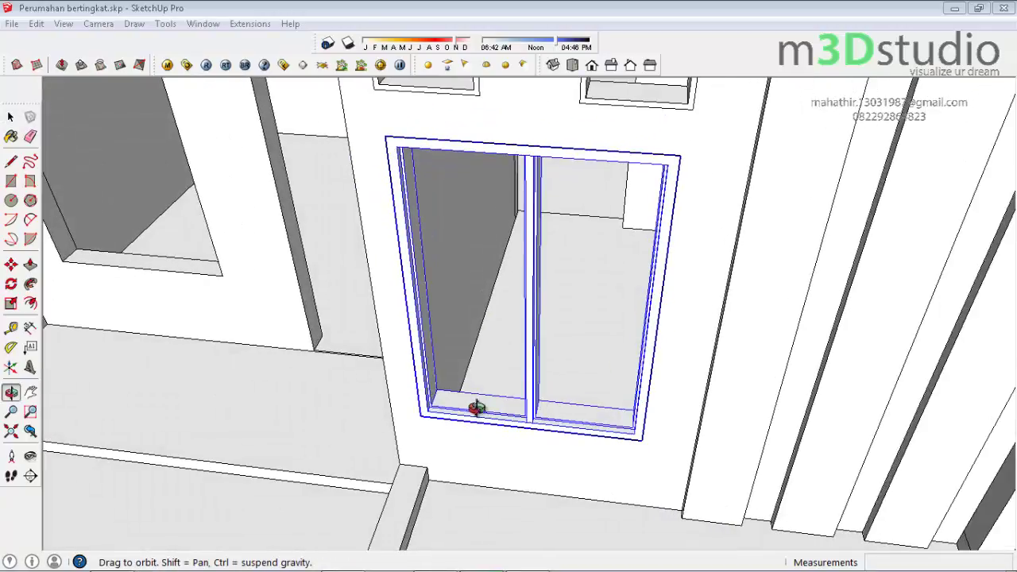
scroll(431, 421, up, 2)
scroll(431, 421, up, 2)
key(r)
click(419, 405)
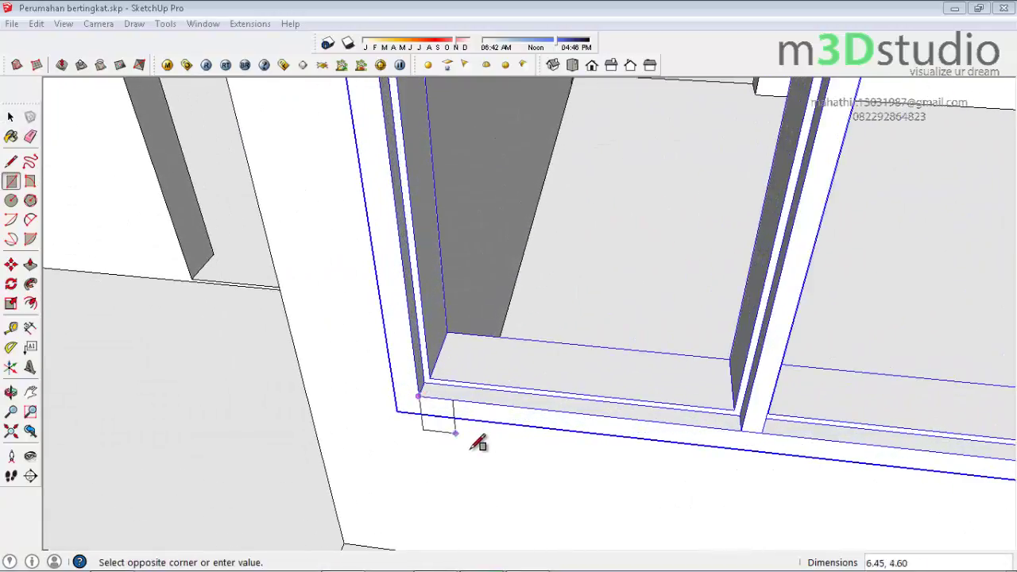
scroll(477, 440, down, 1)
scroll(509, 437, down, 3)
scroll(583, 199, up, 2)
scroll(606, 159, up, 2)
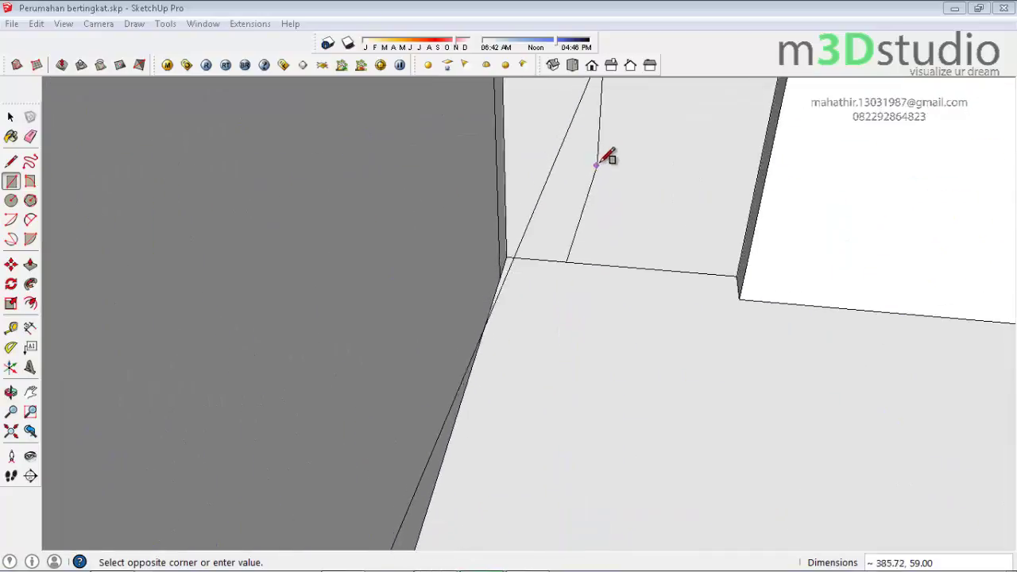
scroll(577, 262, up, 2)
scroll(498, 363, down, 1)
scroll(516, 334, up, 1)
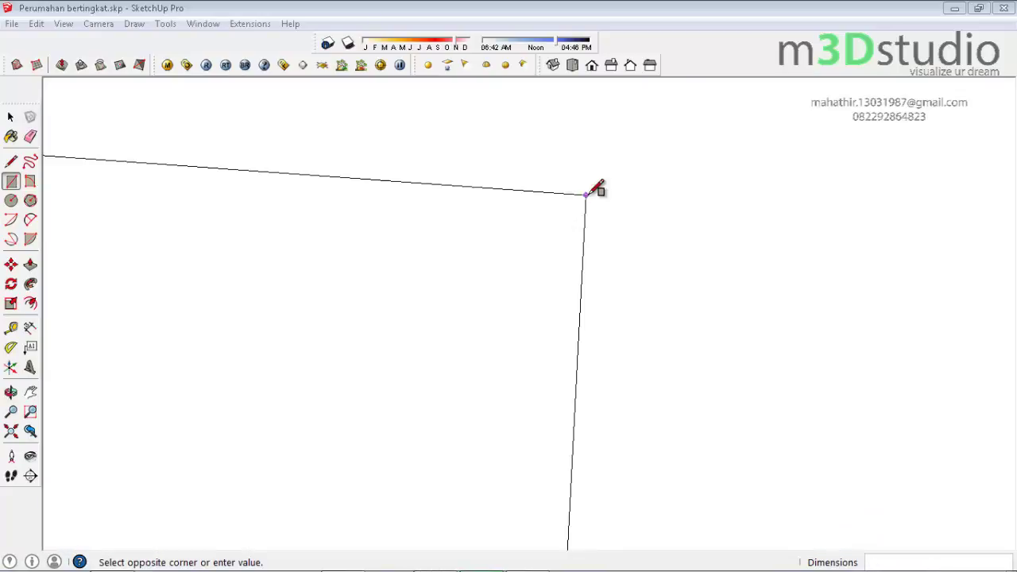
scroll(540, 276, down, 1)
scroll(548, 266, down, 1)
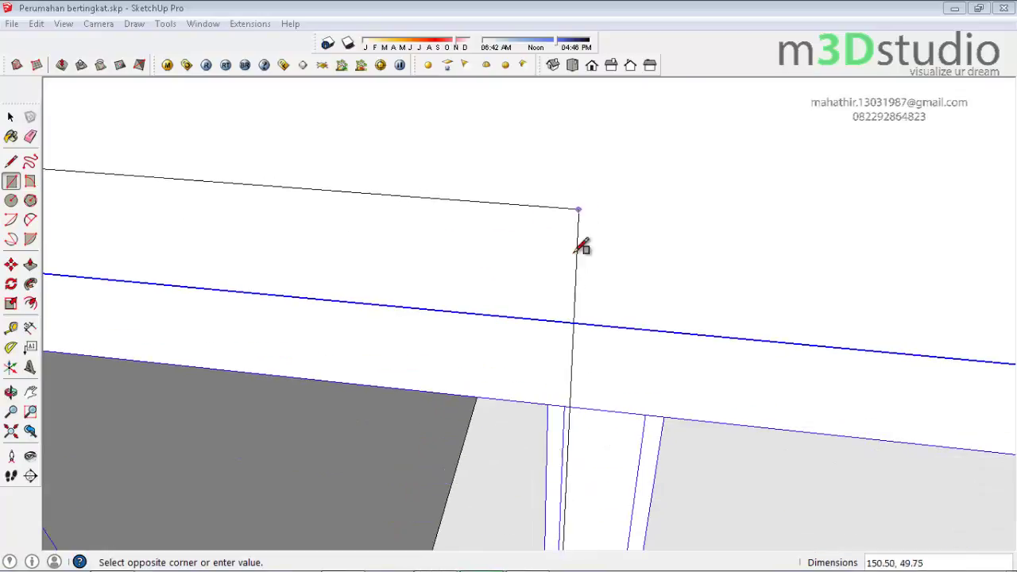
click(574, 404)
scroll(719, 250, up, 1)
scroll(518, 379, down, 1)
scroll(515, 389, up, 1)
scroll(515, 388, up, 1)
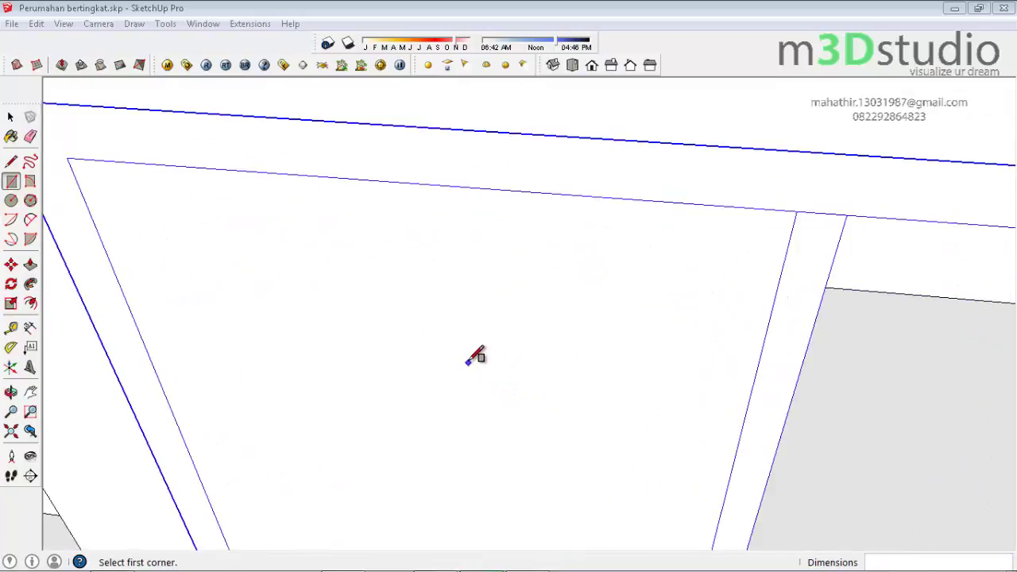
Offset the rectangle outline inward by 0.5 and select the thin offset strip
key(f)
click(447, 199)
text(0.5)
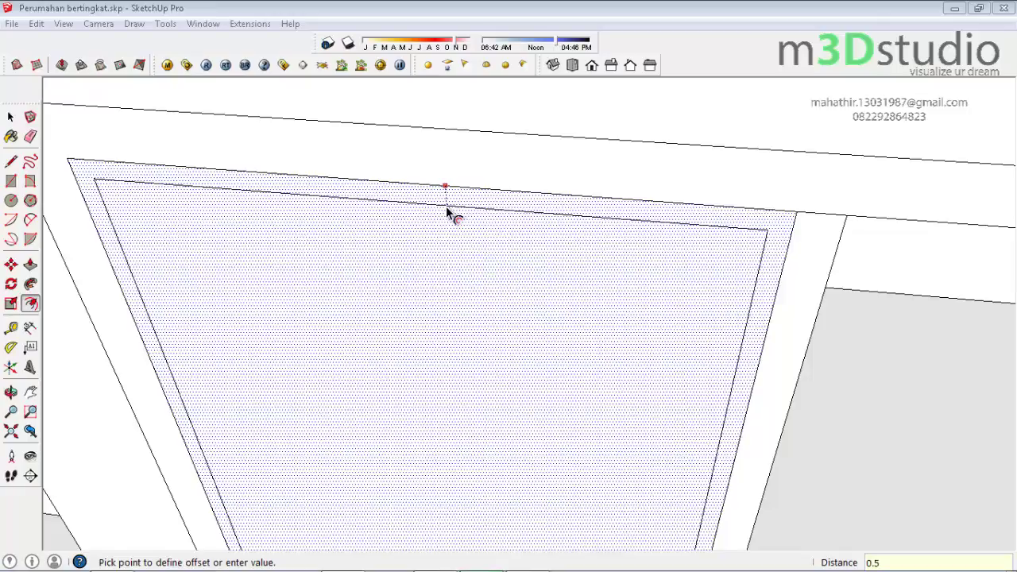
key(Return)
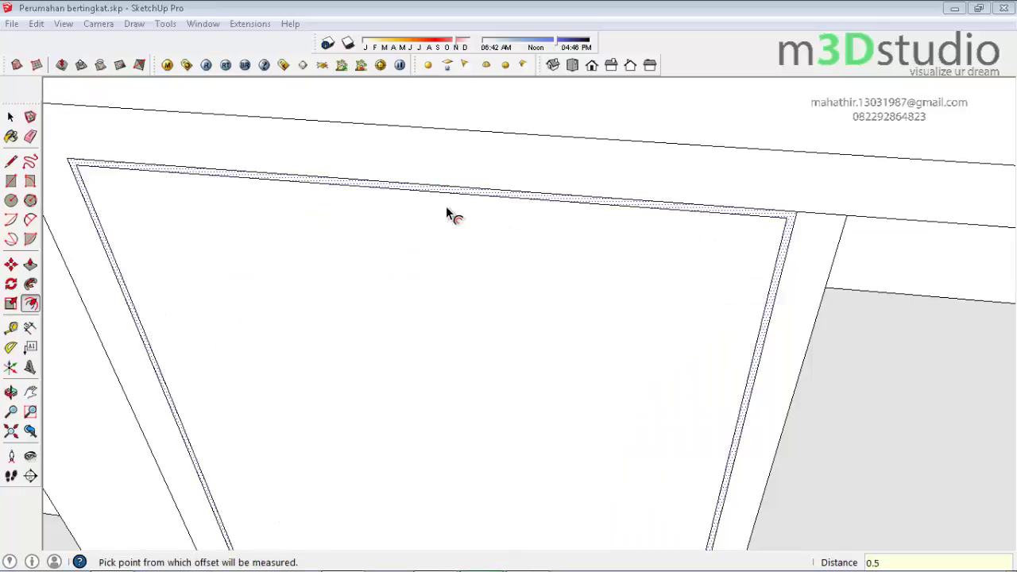
key(Escape)
key(space)
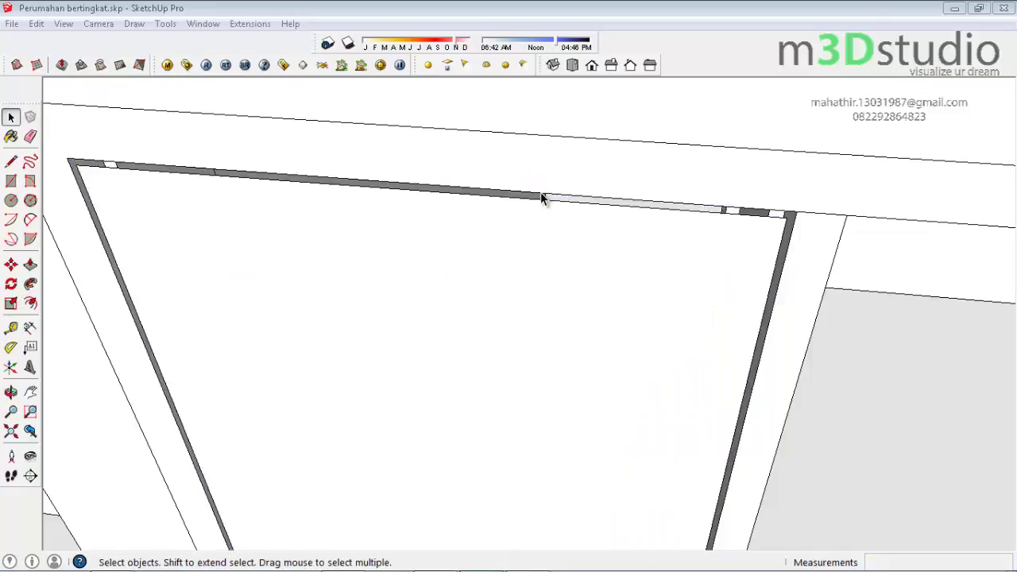
click(541, 197)
double_click(541, 197)
key(Escape)
Offset an inner outline 7 in from the edge and push the frame 3 deep
key(f)
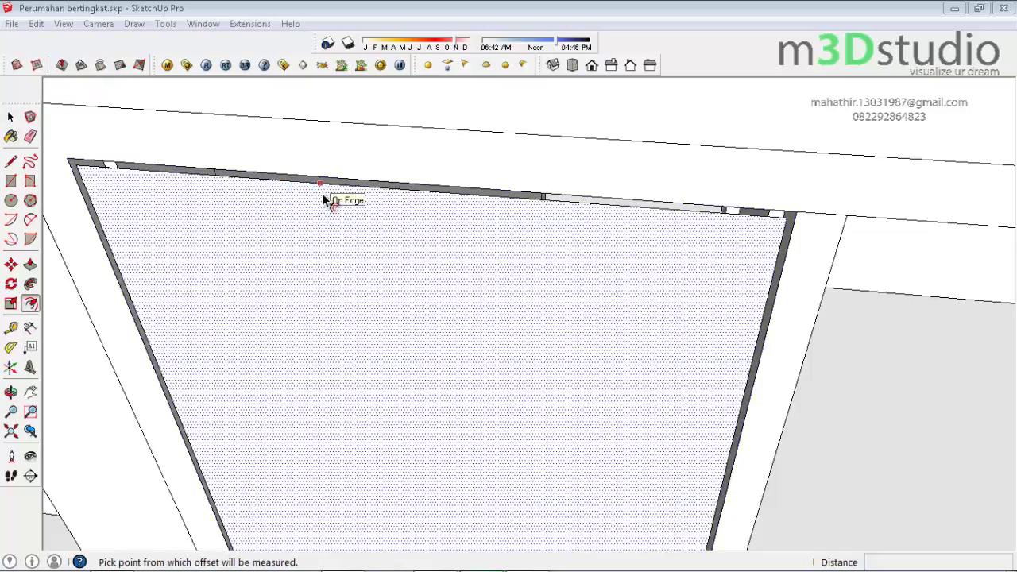
click(324, 198)
text(7)
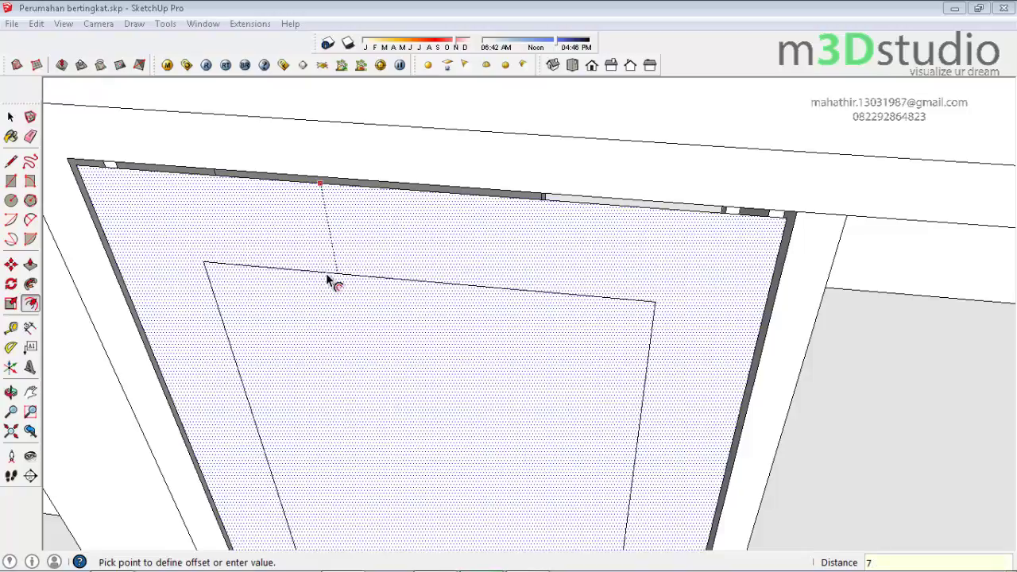
click(327, 276)
scroll(408, 374, down, 2)
key(space)
key(p)
double_click(408, 378)
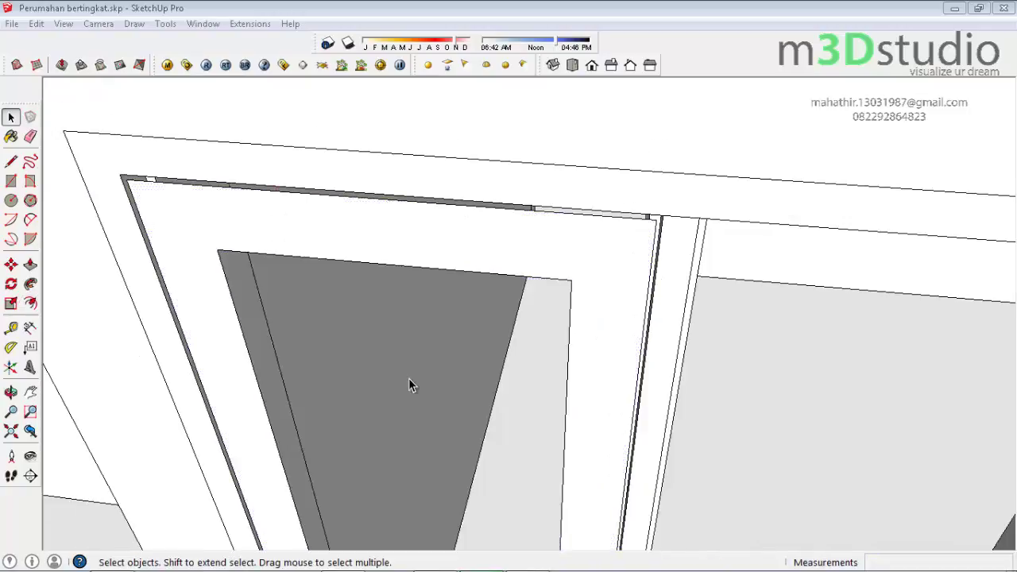
scroll(291, 386, down, 1)
click(263, 419)
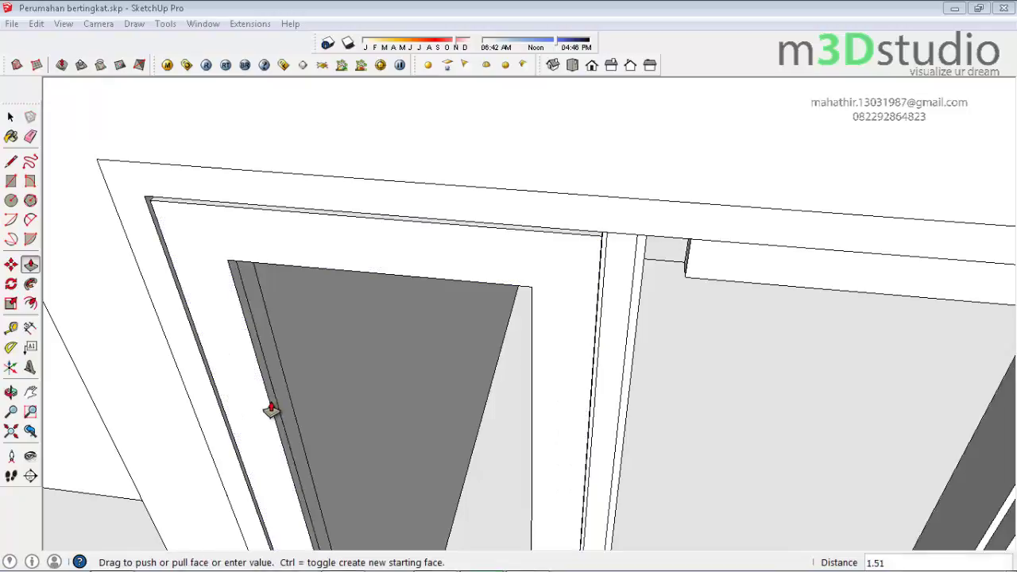
text(3)
key(Return)
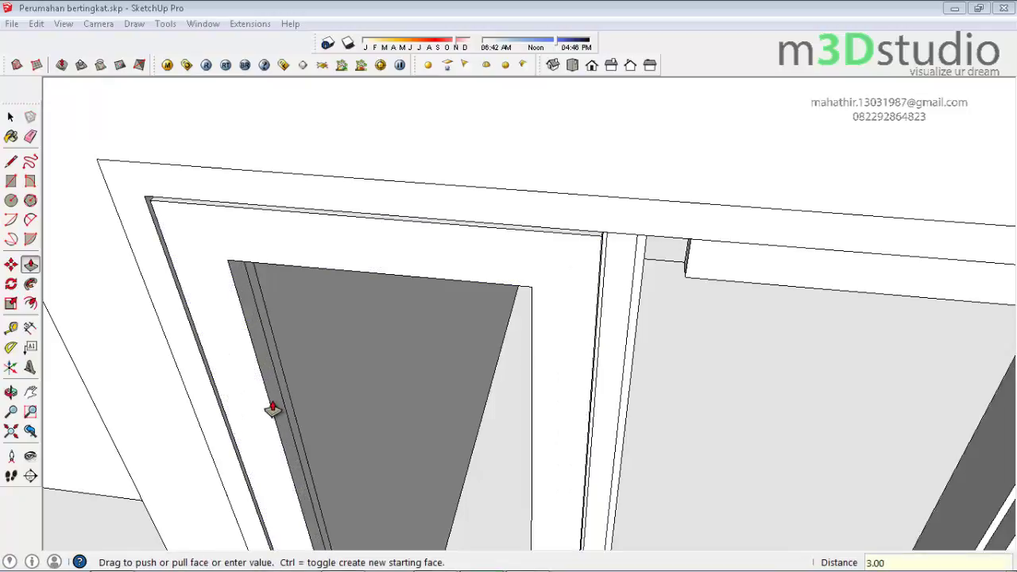
Select the frame face with its edges and choose Make Component
key(space)
double_click(242, 376)
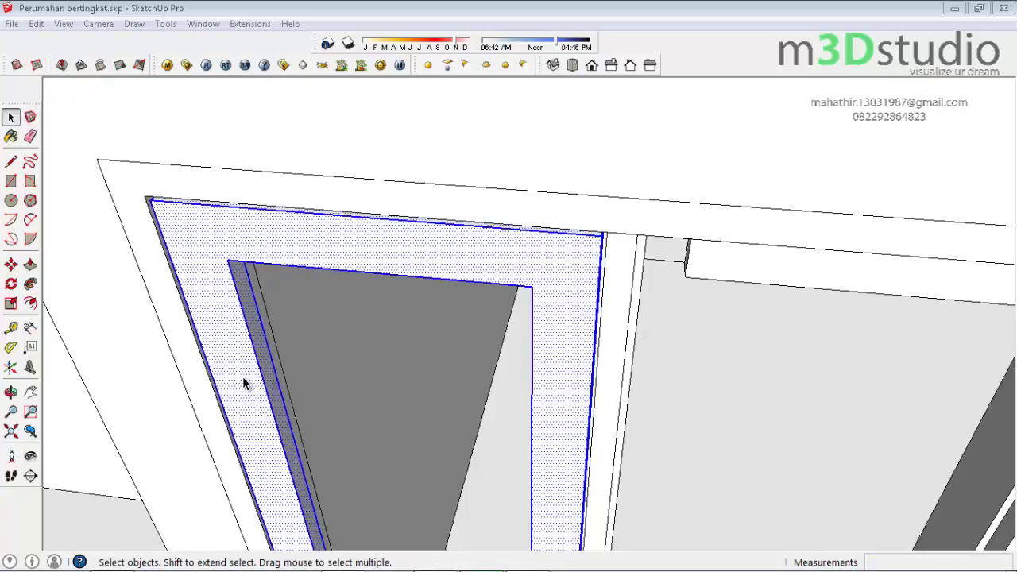
right_click(242, 376)
click(319, 245)
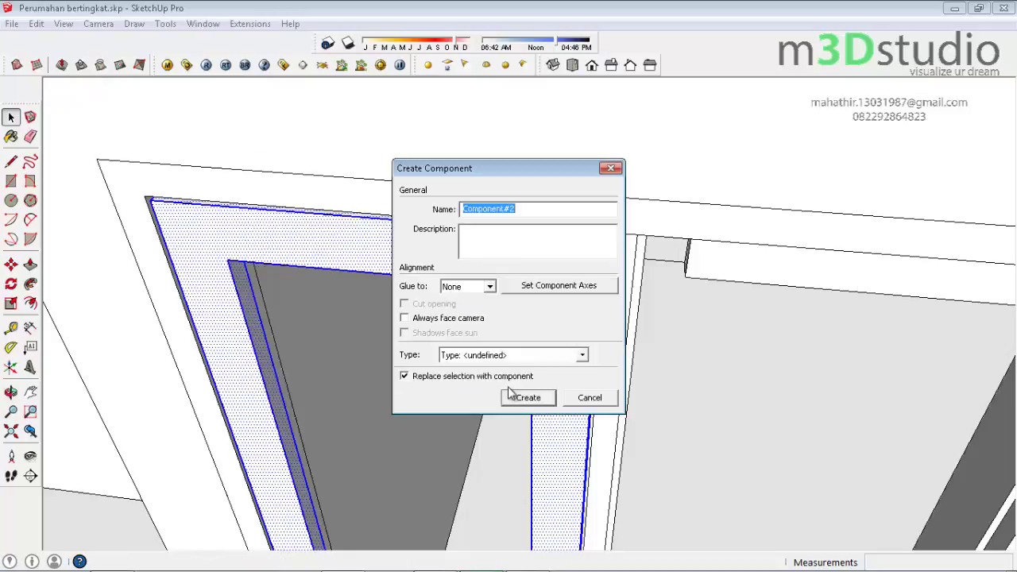
Create the frame component and draw a pane rectangle covering the glass opening
click(528, 397)
scroll(413, 227, down, 3)
scroll(441, 426, up, 1)
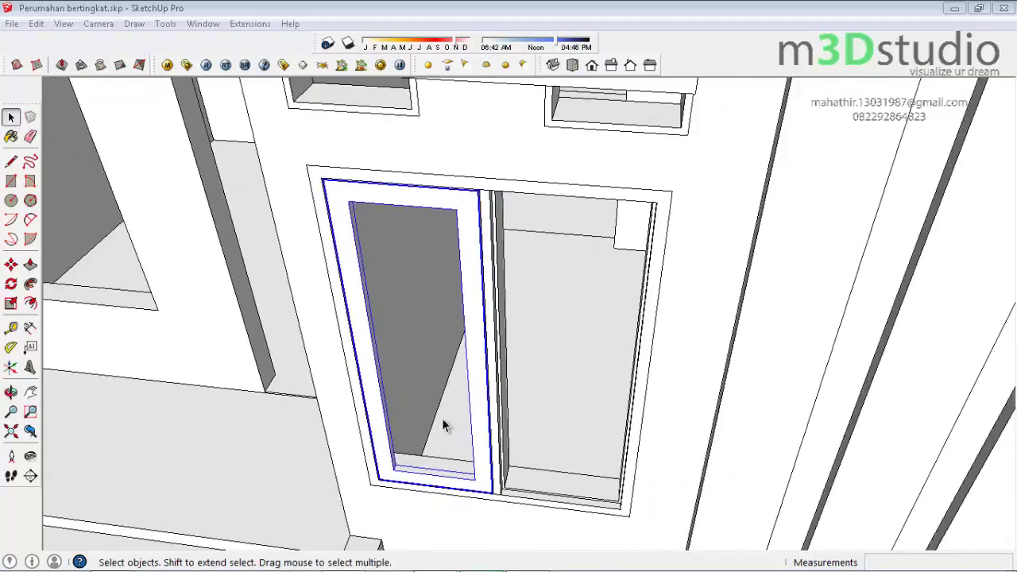
key(r)
click(394, 468)
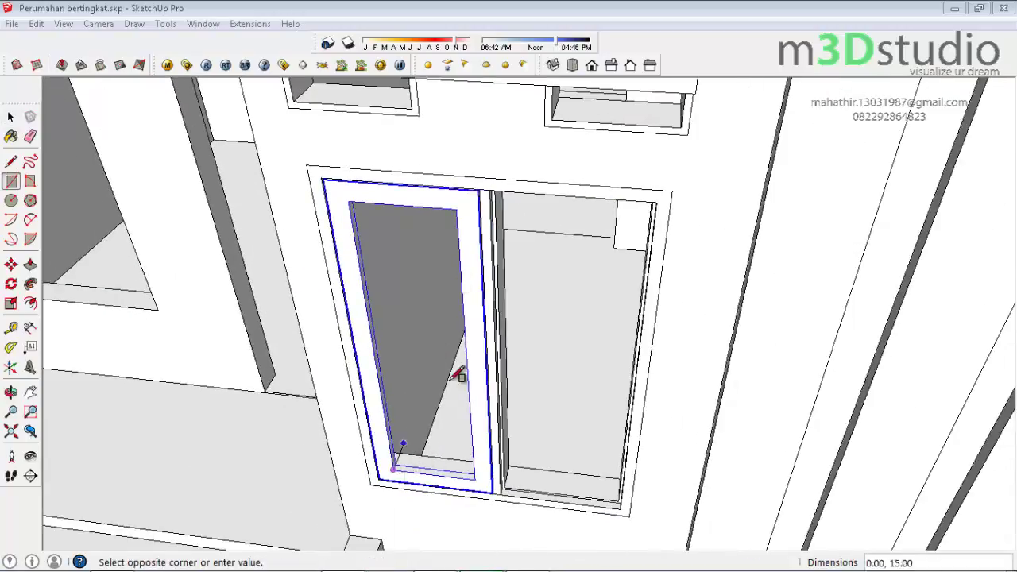
click(459, 208)
Move the pane face back 1.5 into the frame
scroll(421, 481, up, 2)
key(space)
click(416, 449)
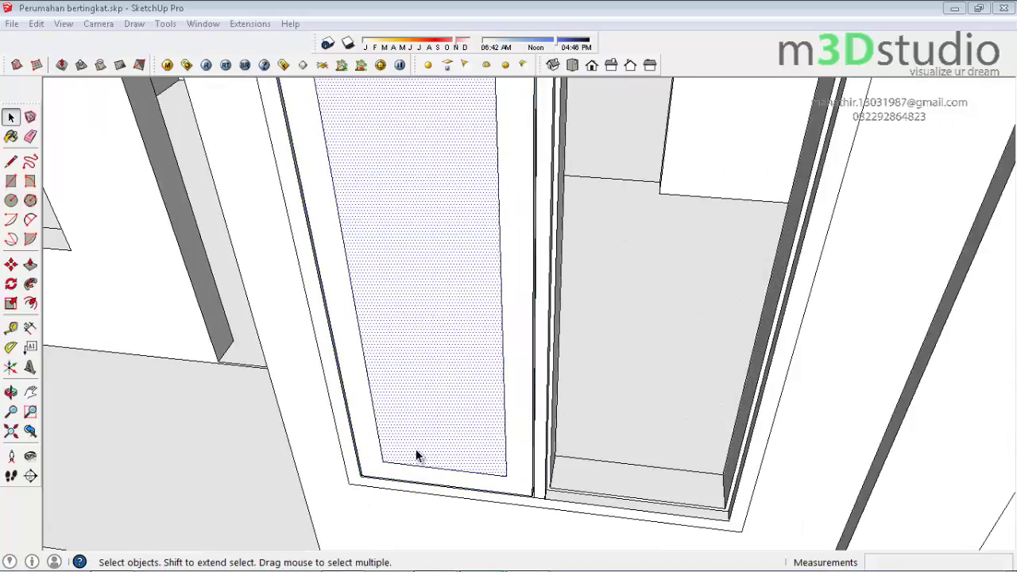
scroll(389, 472, up, 2)
scroll(397, 472, up, 3)
key(m)
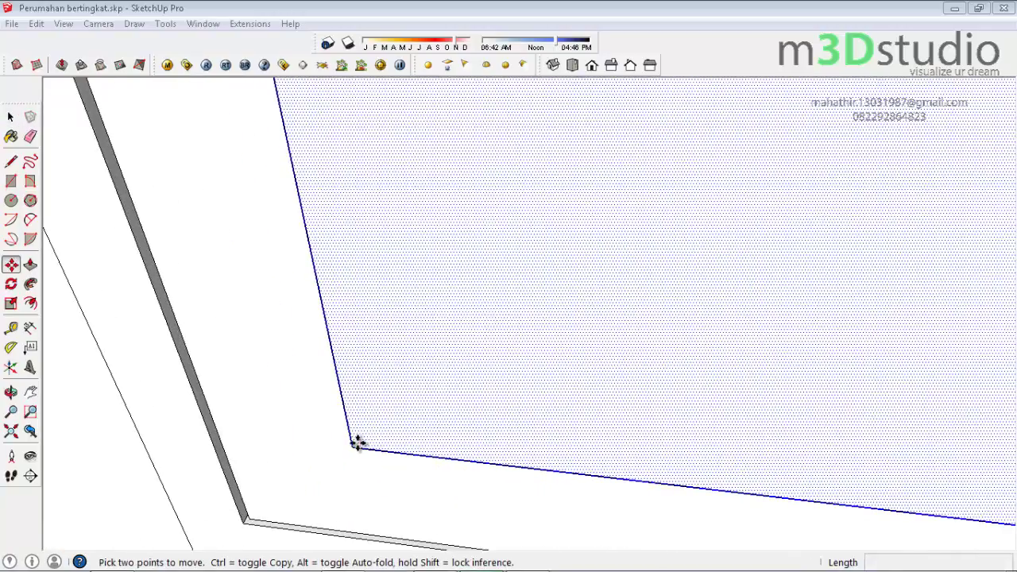
click(358, 443)
text(1.5)
key(Return)
key(space)
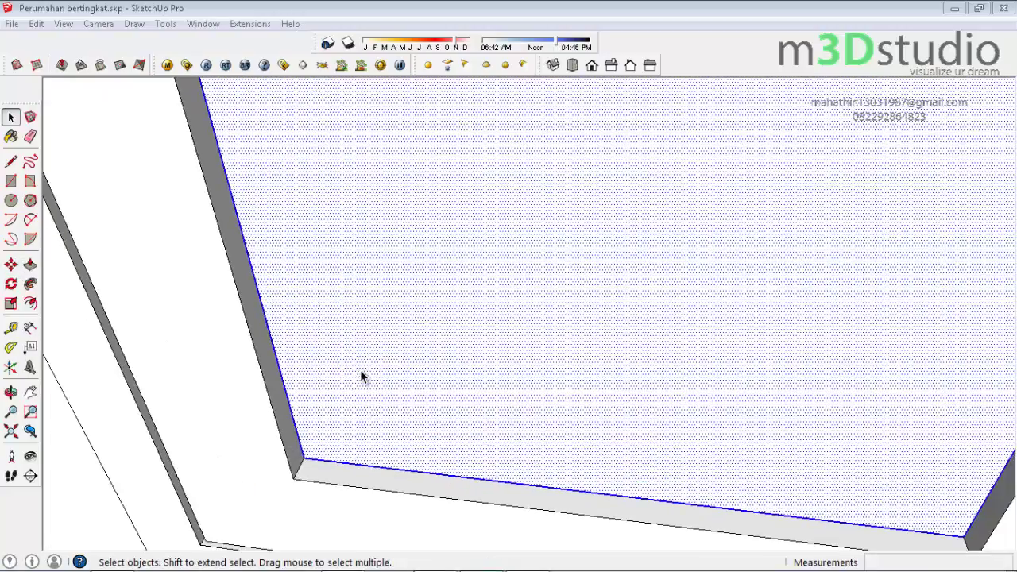
Turn the pane into its own component
right_click(362, 377)
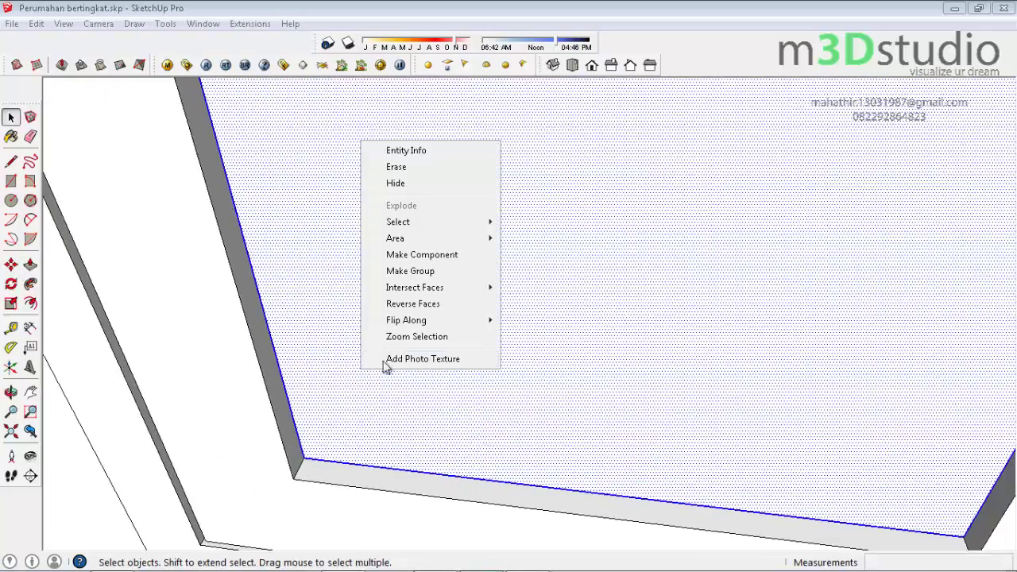
click(421, 259)
click(528, 397)
scroll(517, 408, down, 3)
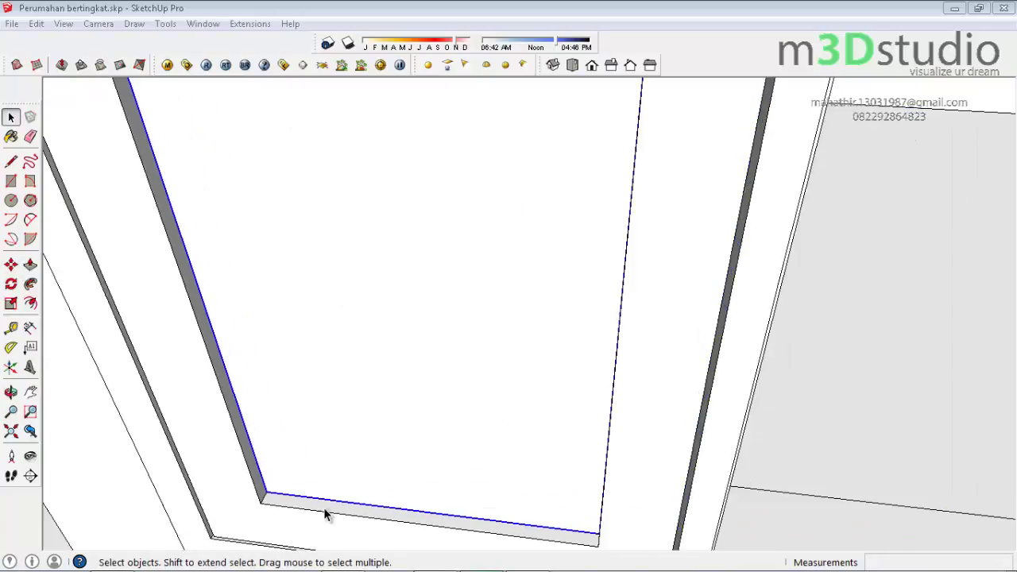
scroll(477, 397, down, 3)
scroll(446, 363, down, 3)
scroll(446, 364, up, 2)
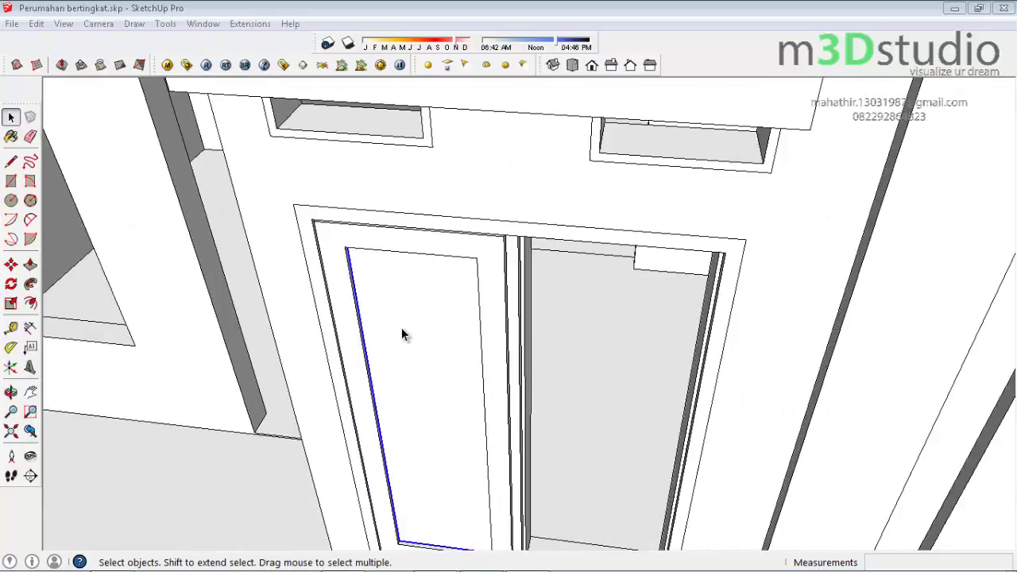
Group the window sash together with its pane
click(359, 358)
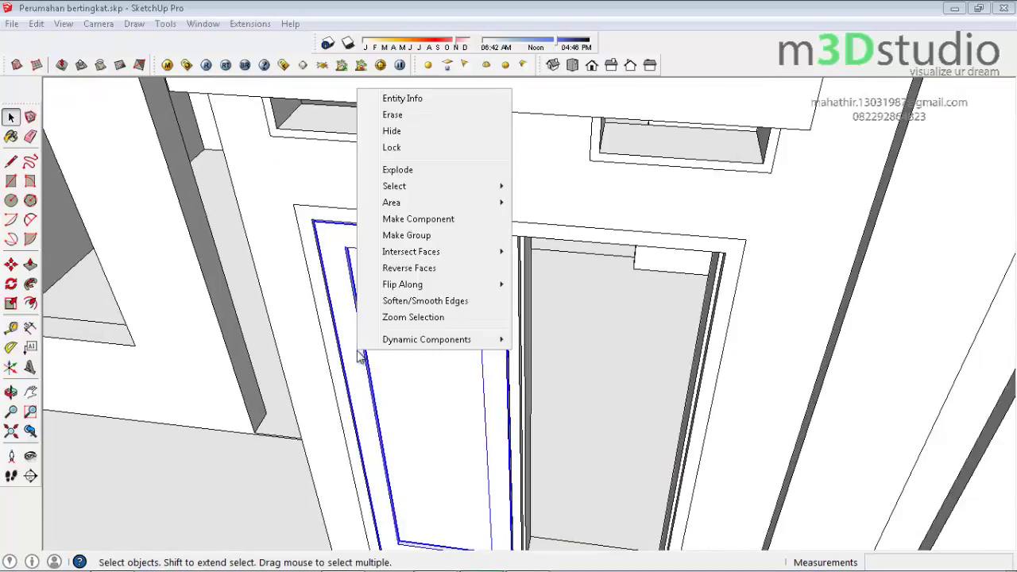
right_click(359, 363)
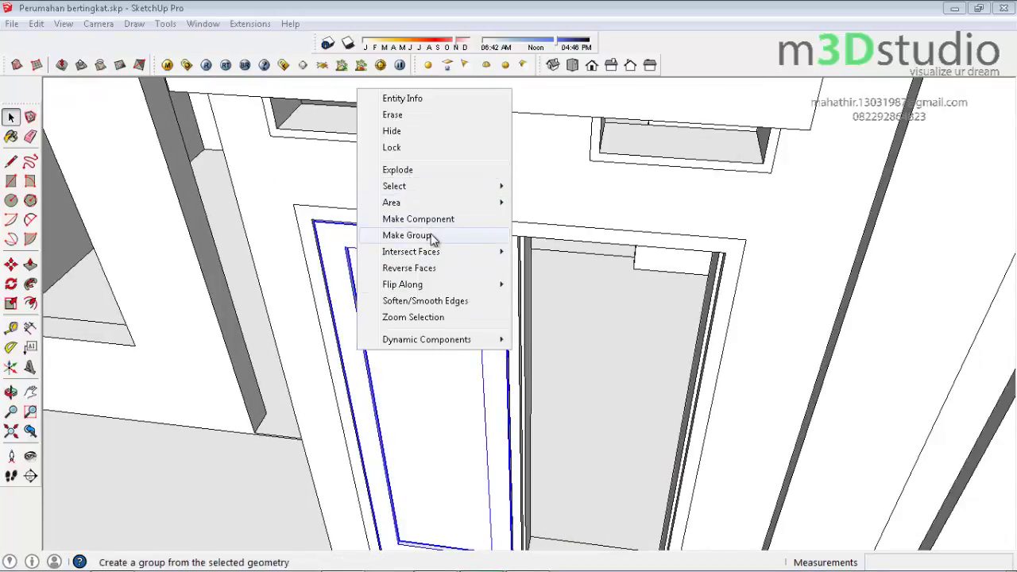
click(433, 238)
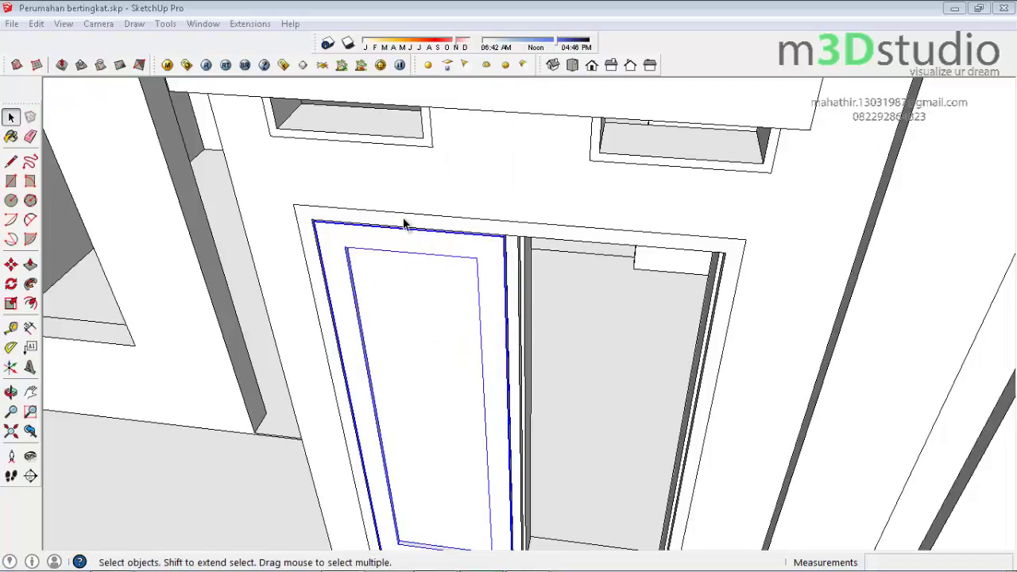
Copy the window sash beside the original to form a double casement
key(m)
scroll(325, 215, up, 2)
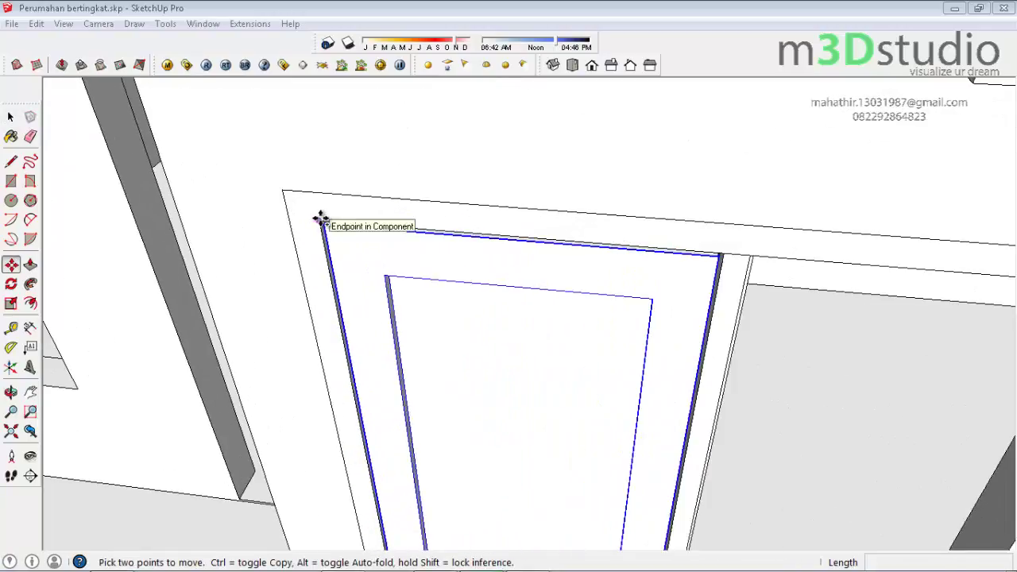
click(321, 221)
key(ctrl)
click(753, 258)
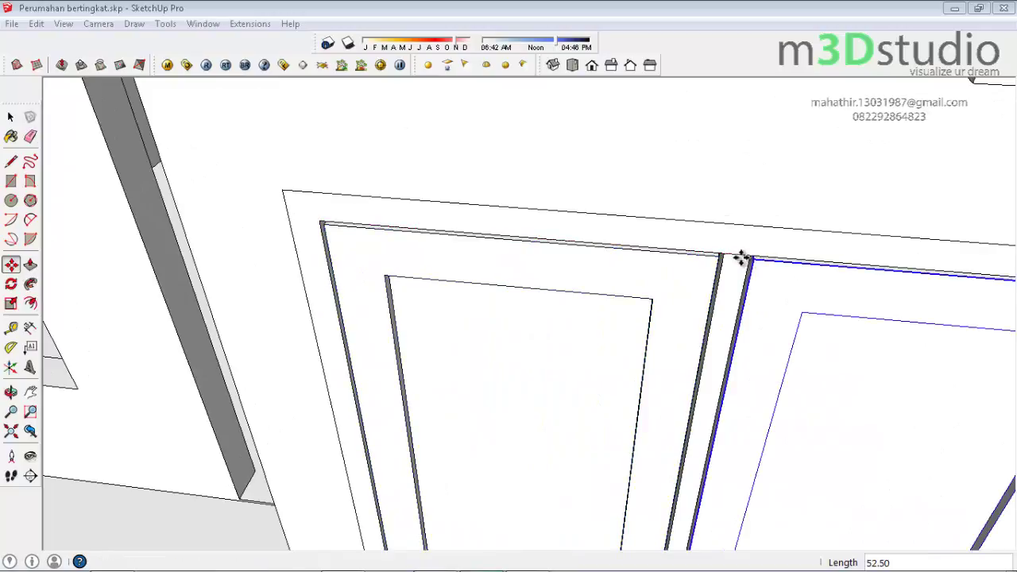
scroll(313, 249, down, 4)
scroll(313, 250, down, 2)
Group both sashes with the outer frame into one window
key(space)
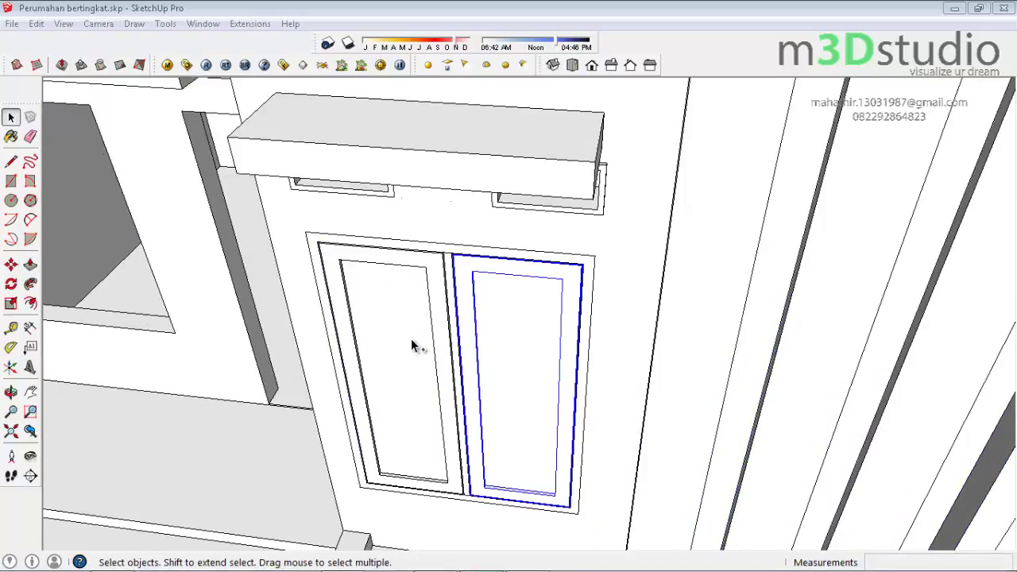
shift+click(411, 346)
scroll(453, 262, up, 3)
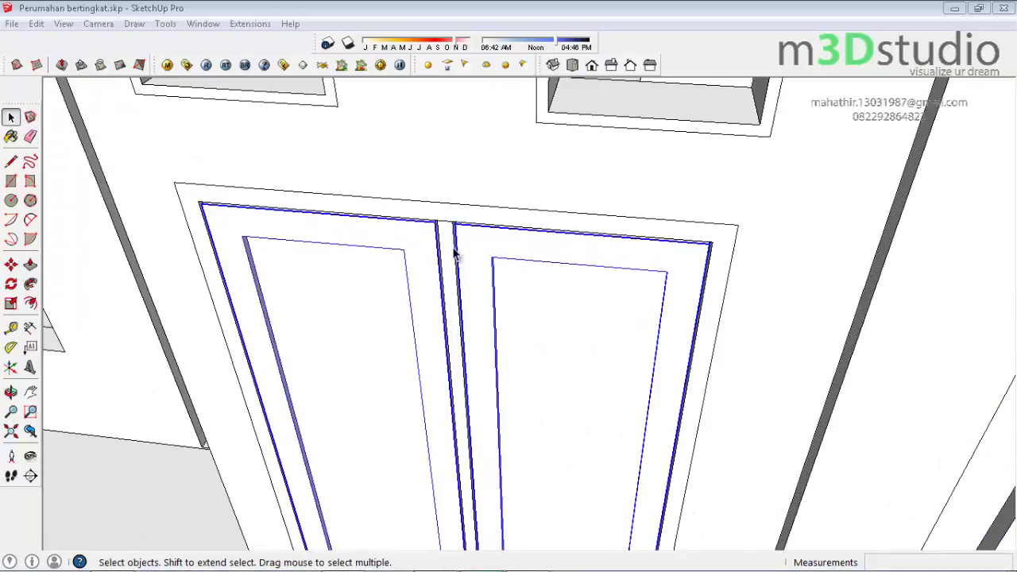
shift+click(447, 213)
right_click(447, 213)
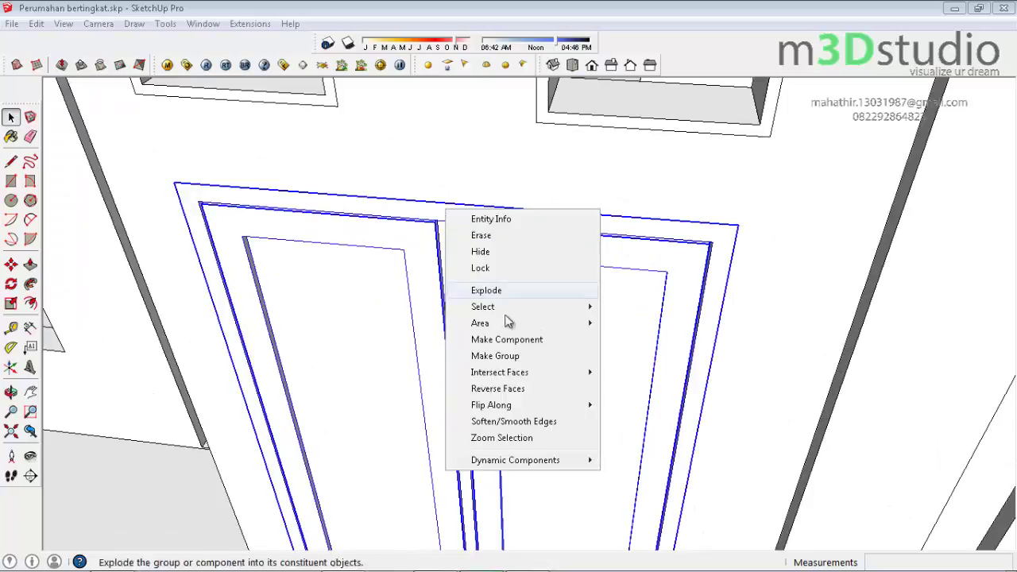
click(518, 354)
scroll(584, 199, down, 3)
scroll(584, 199, down, 3)
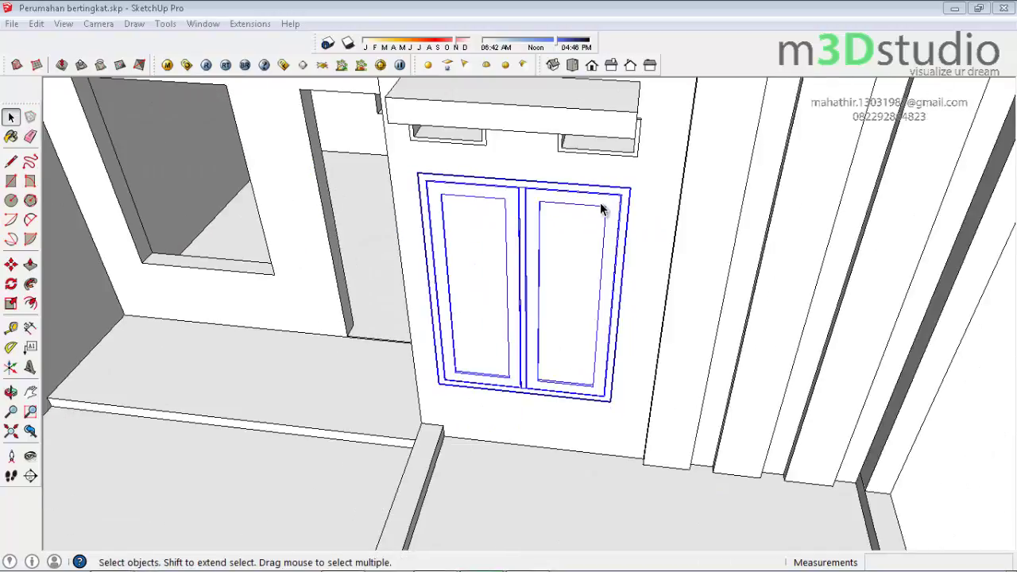
Copy the grouped double window onto the left front wall beside the doorway
key(m)
click(629, 188)
key(ctrl)
scroll(374, 238, down, 3)
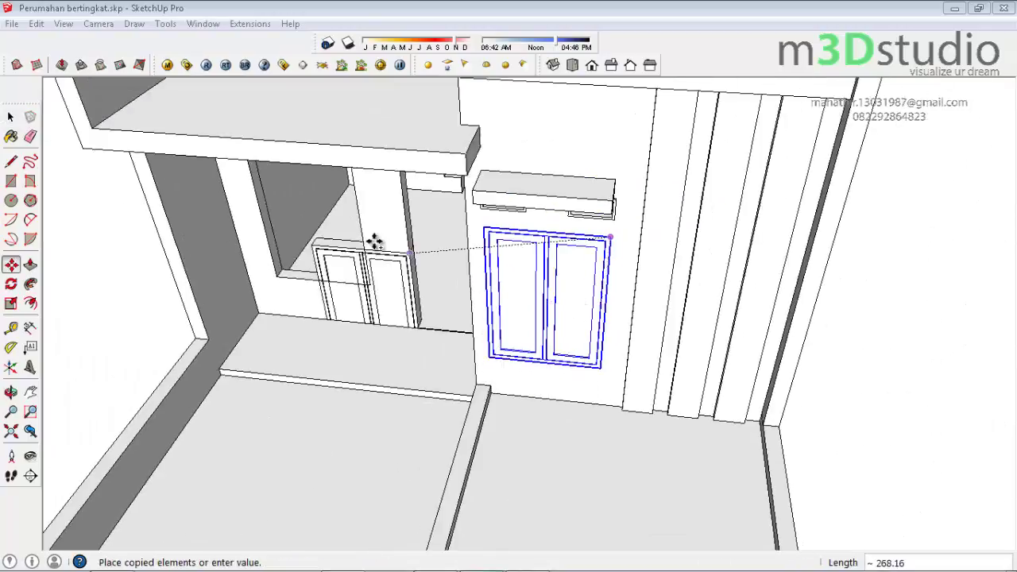
scroll(357, 233, up, 5)
scroll(374, 262, down, 1)
key(Escape)
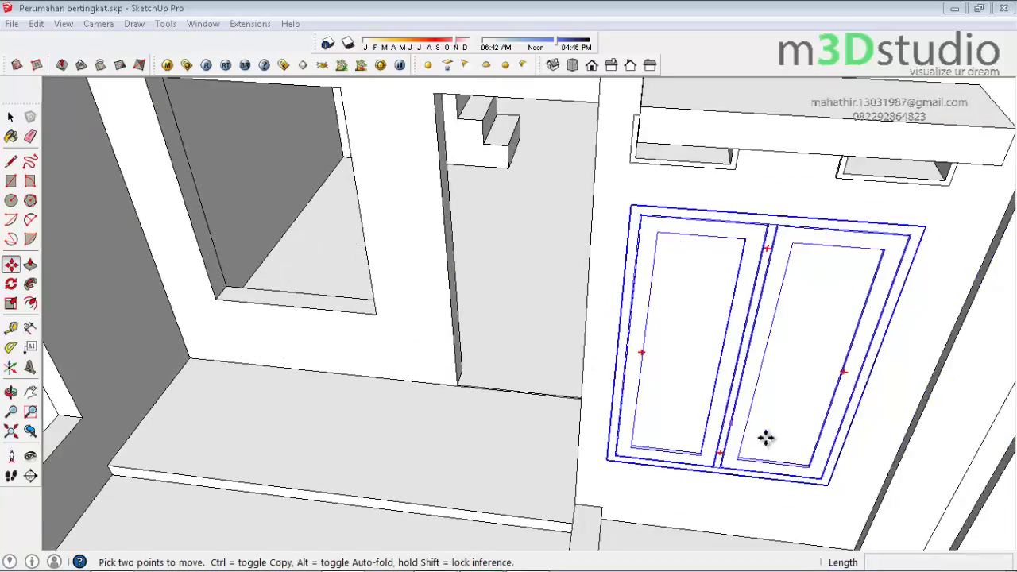
click(829, 486)
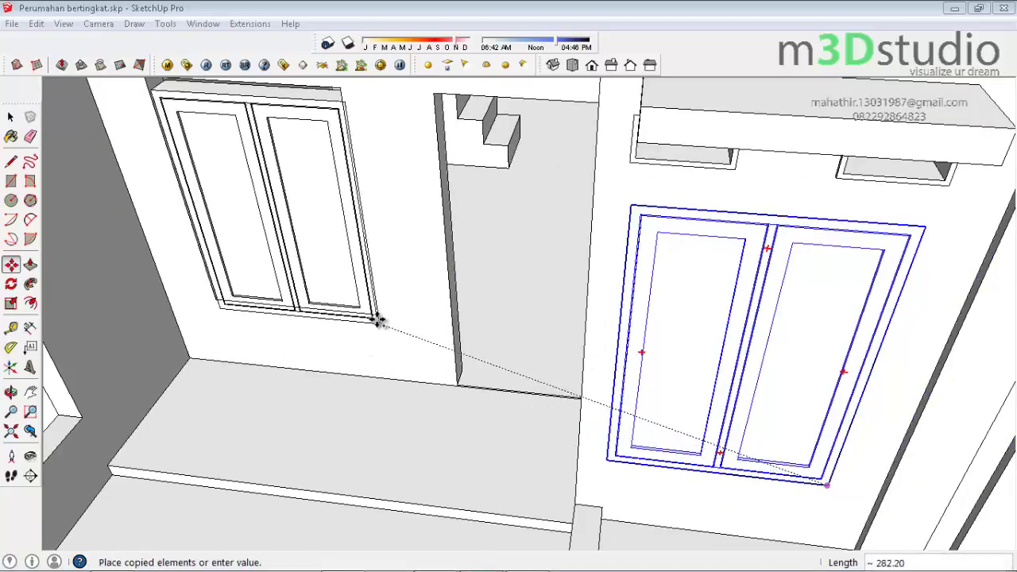
click(376, 314)
scroll(382, 374, down, 3)
key(o)
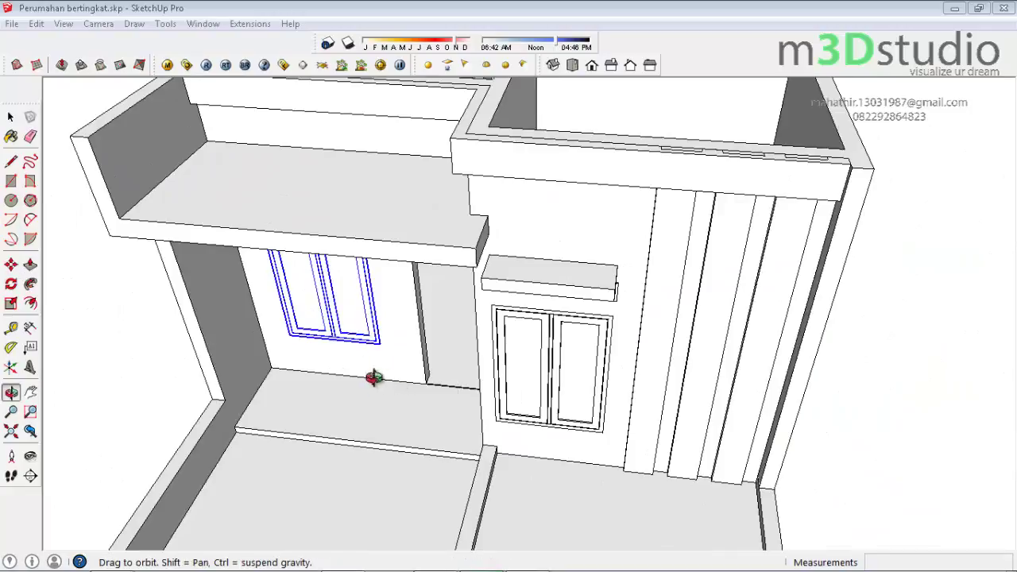
mouse_move(375, 377)
mouse_down()
mouse_move(479, 209)
mouse_move(606, 208)
mouse_move(568, 229)
mouse_move(466, 453)
mouse_move(341, 461)
mouse_move(417, 466)
mouse_move(304, 278)
mouse_up()
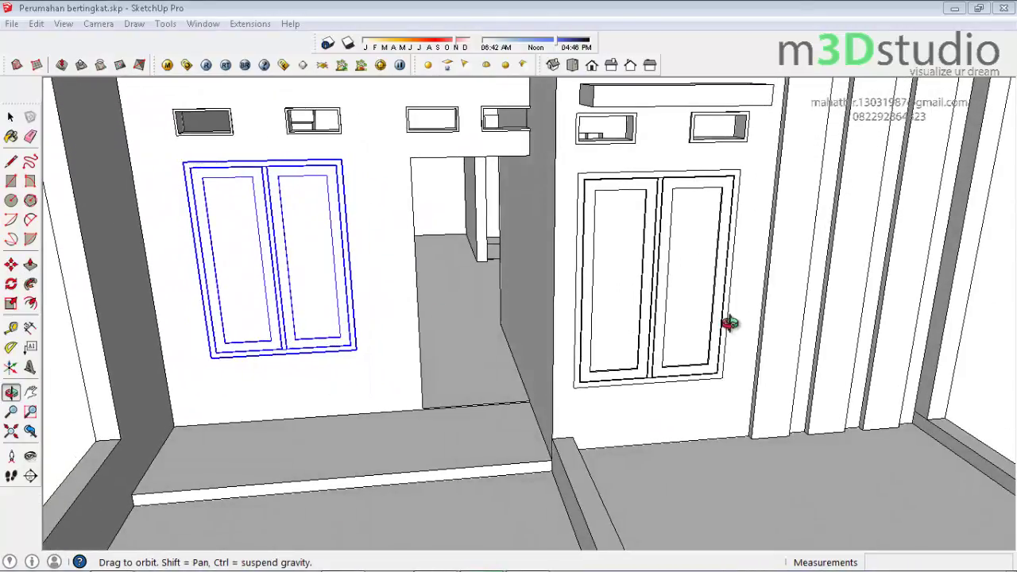
mouse_move(417, 335)
mouse_down()
mouse_move(469, 390)
mouse_move(469, 381)
mouse_up()
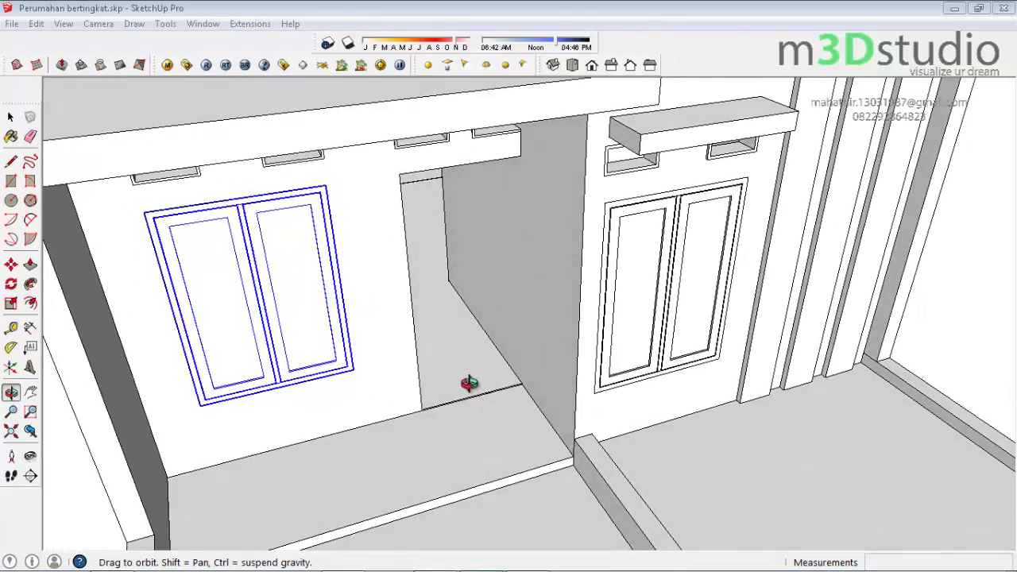
mouse_move(363, 370)
mouse_down()
mouse_move(357, 338)
mouse_move(377, 359)
mouse_move(387, 341)
mouse_up()
Draw a rectangle filling the front doorway
key(r)
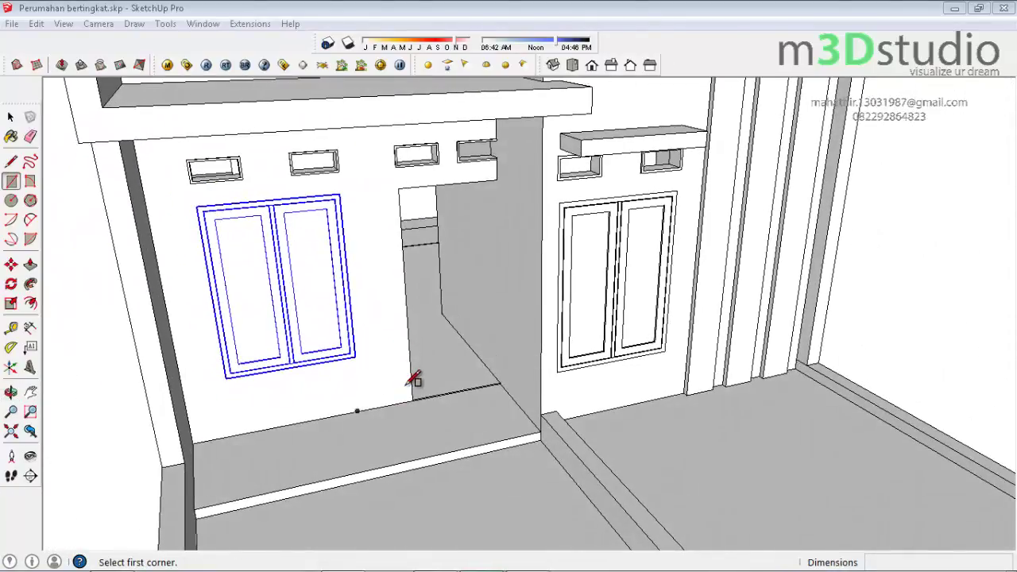
scroll(425, 394, up, 3)
scroll(427, 400, down, 3)
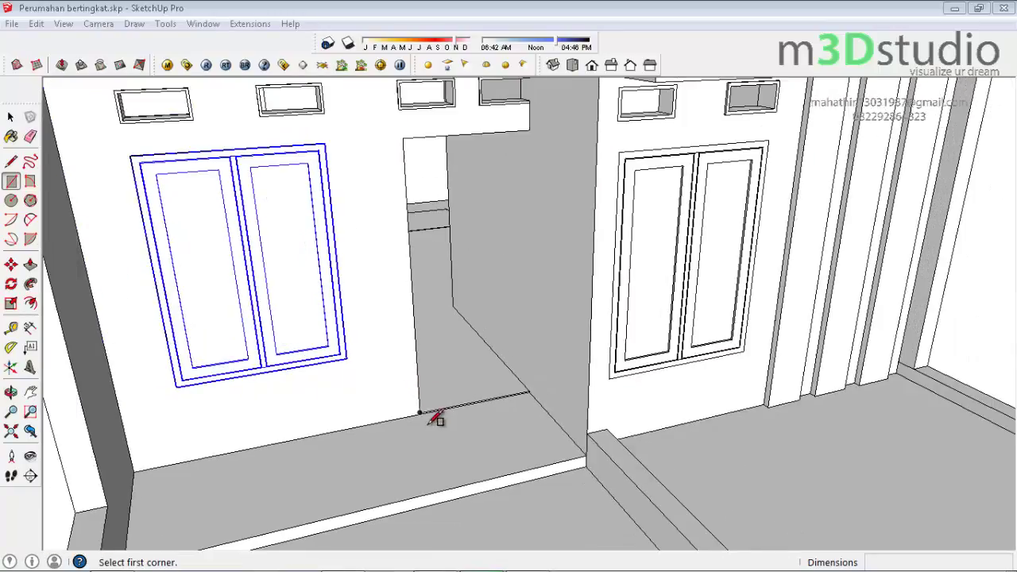
click(529, 128)
scroll(425, 386, up, 3)
scroll(426, 415, up, 2)
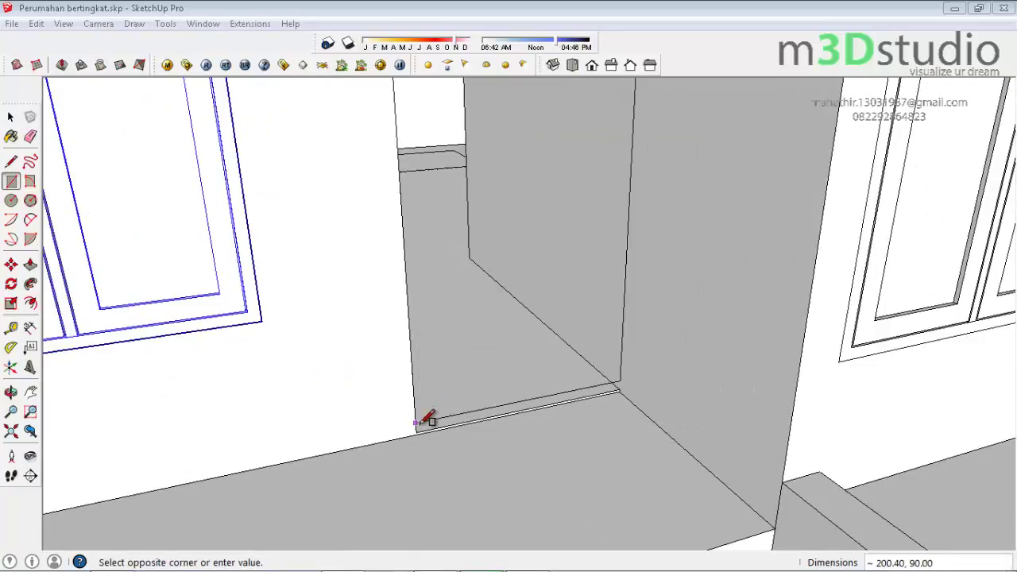
click(417, 433)
scroll(429, 435, down, 3)
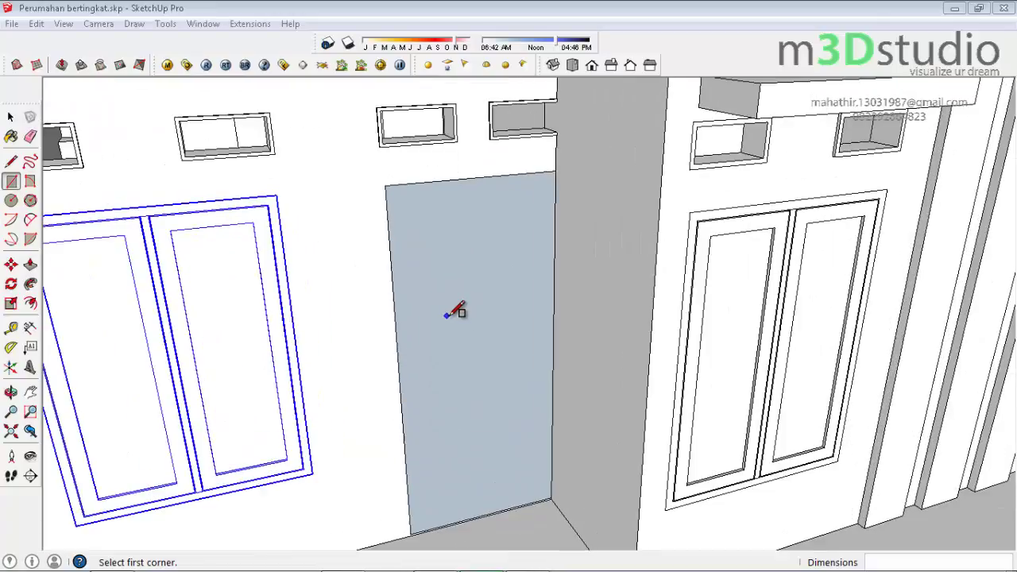
scroll(453, 307, up, 2)
scroll(459, 311, down, 1)
Offset the doorway rectangle inward to form the frame border
key(f)
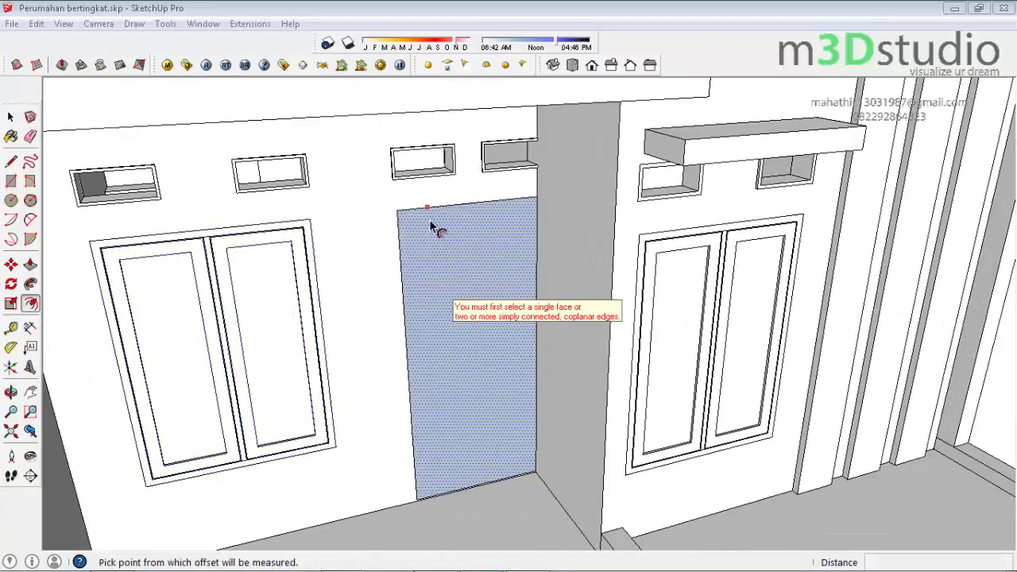
click(436, 223)
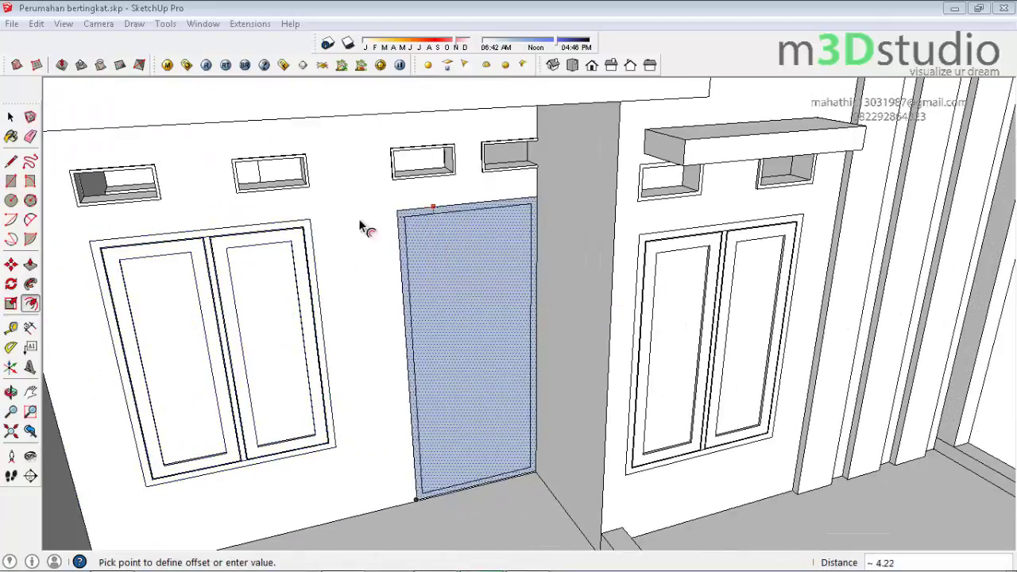
scroll(306, 228, up, 2)
click(310, 229)
scroll(514, 190, down, 2)
scroll(570, 484, up, 3)
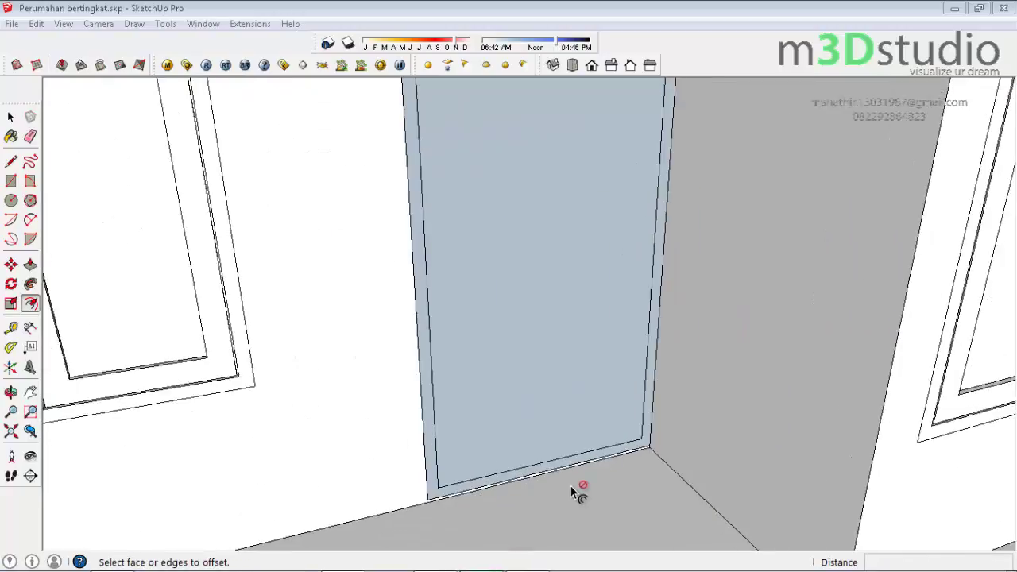
scroll(630, 461, up, 2)
scroll(630, 462, up, 2)
Measure the bottom border and draw a thin strip along the door bottom
key(t)
click(668, 313)
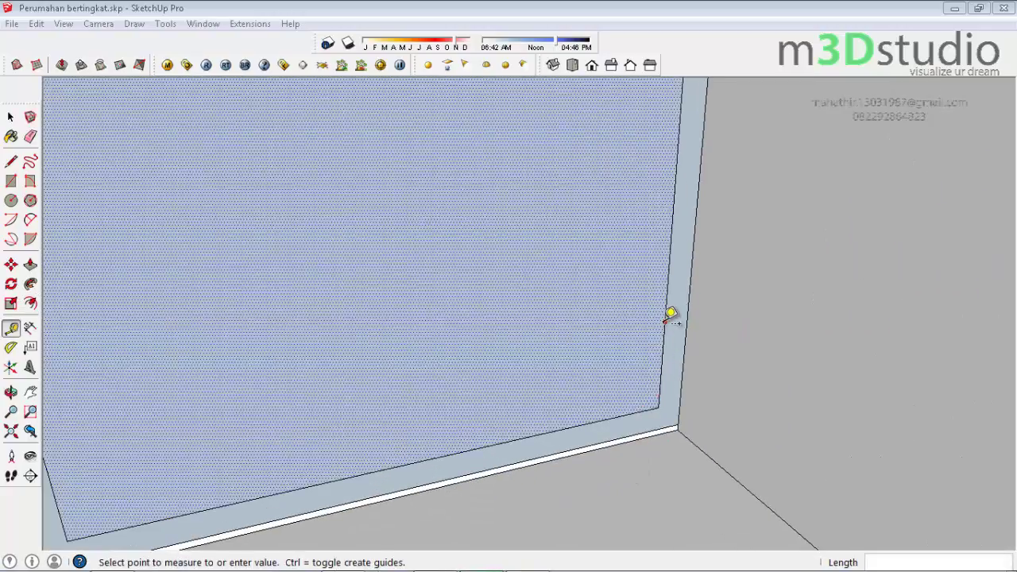
click(669, 350)
key(r)
click(659, 429)
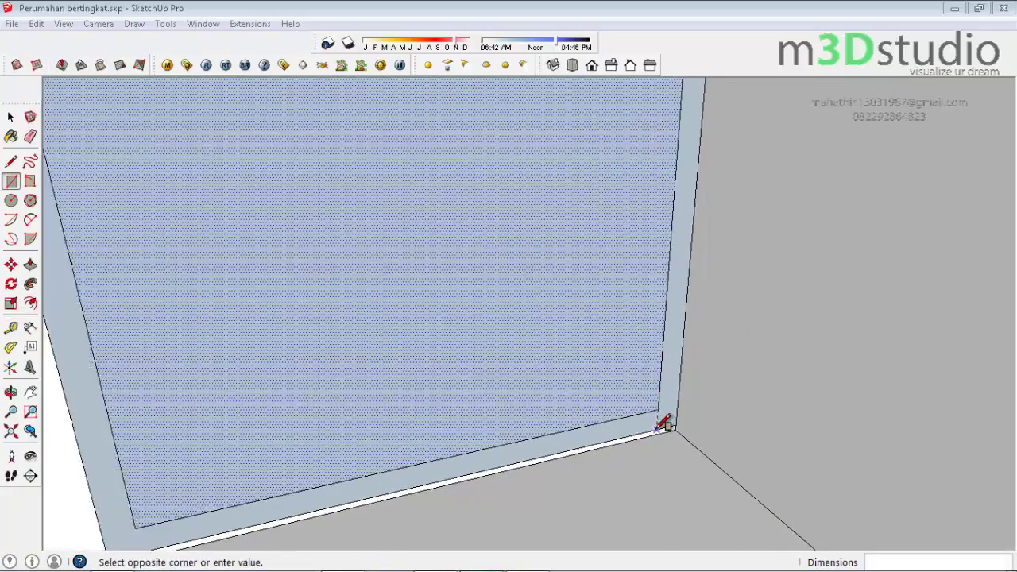
scroll(666, 422, down, 3)
click(349, 500)
Delete the strip's upper edge so the inner door face is removed
key(space)
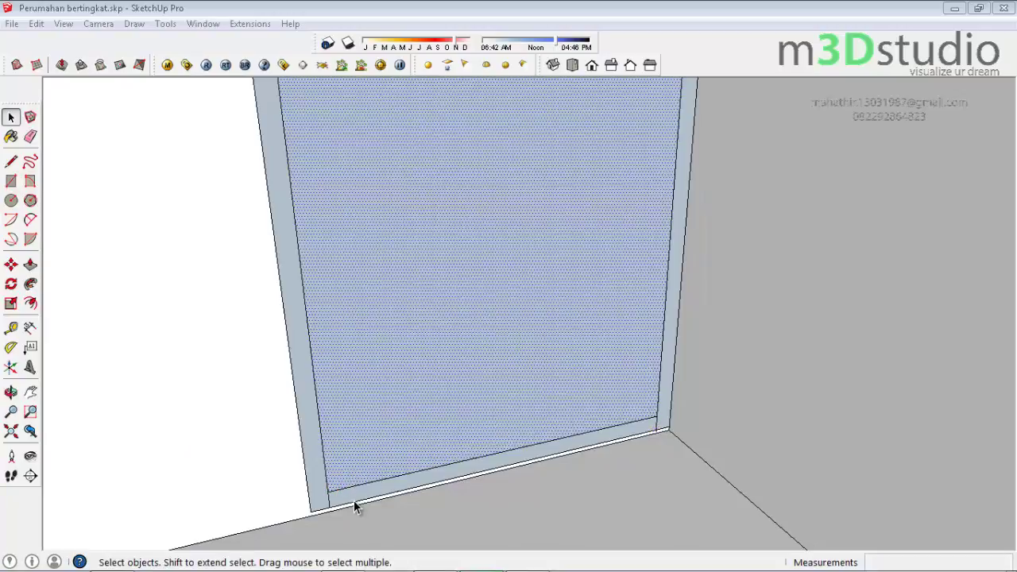
click(354, 500)
click(357, 492)
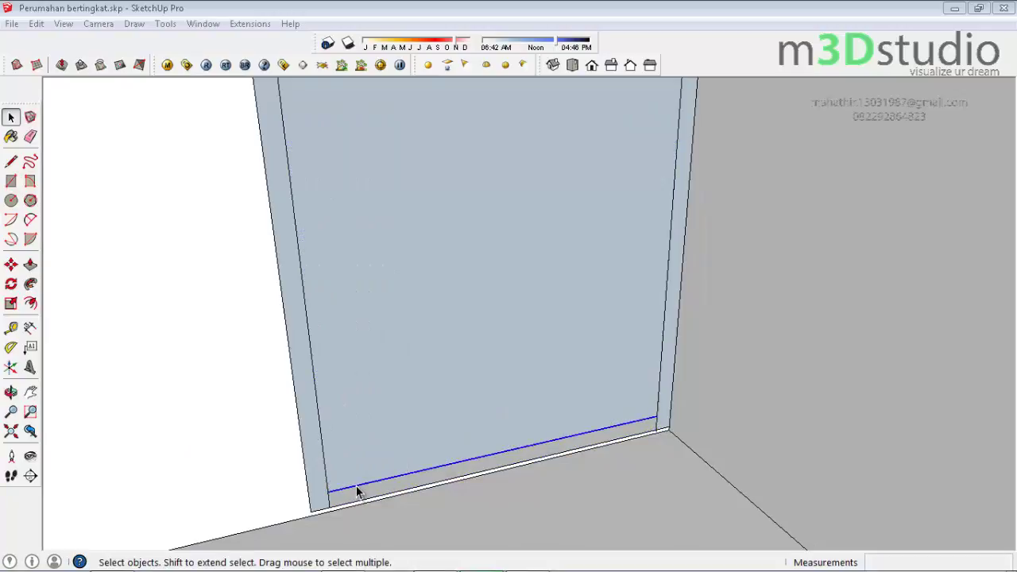
key(Delete)
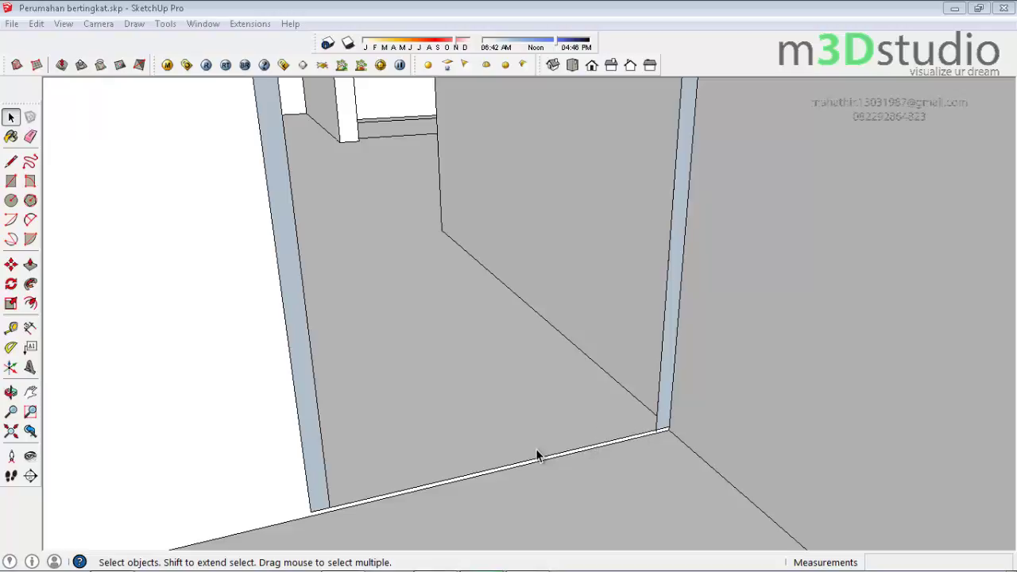
Place a guide 5 units above the floor and draw lines across both jambs
key(t)
click(375, 494)
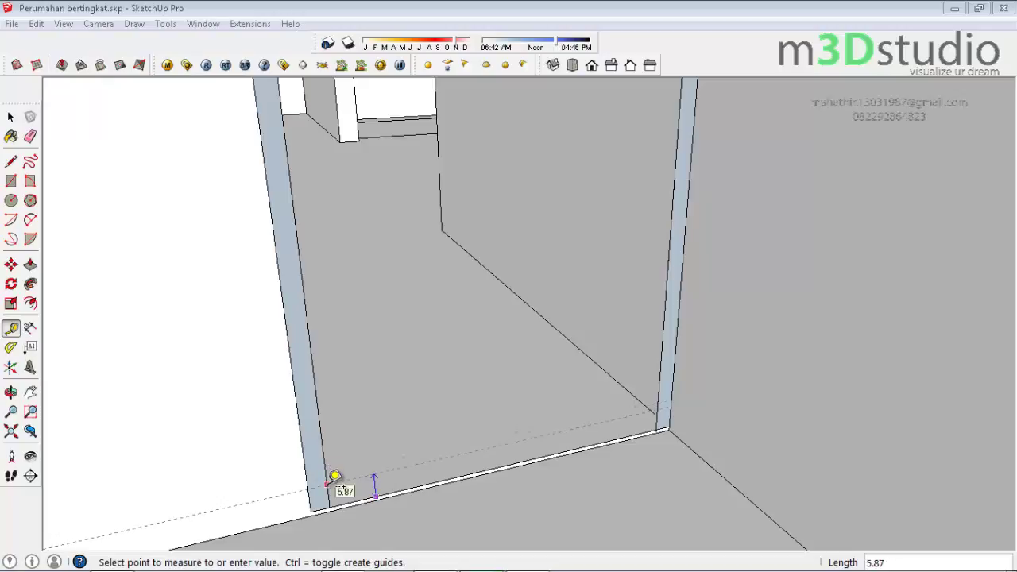
text(5)
key(Return)
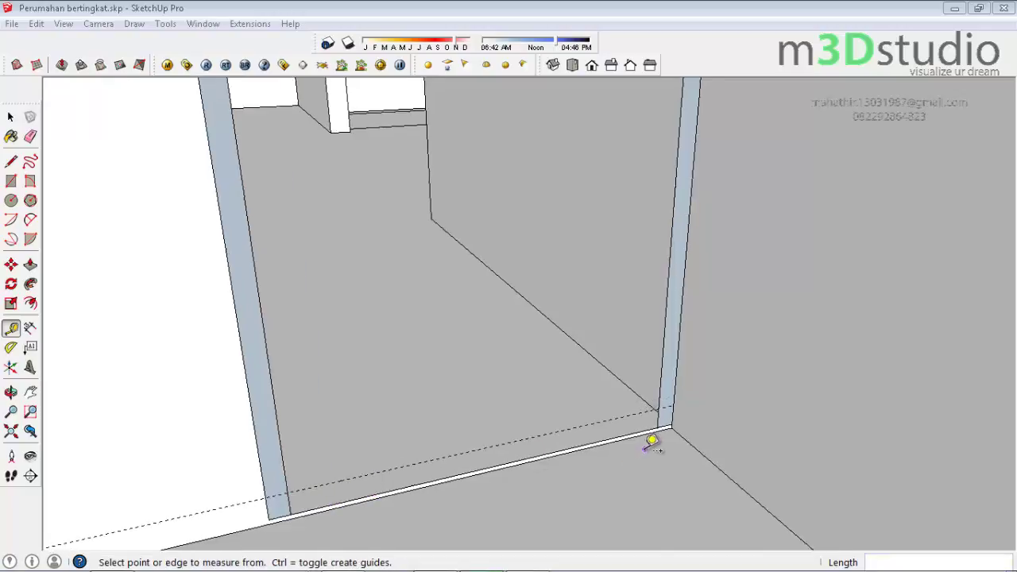
scroll(654, 440, up, 2)
key(l)
click(659, 390)
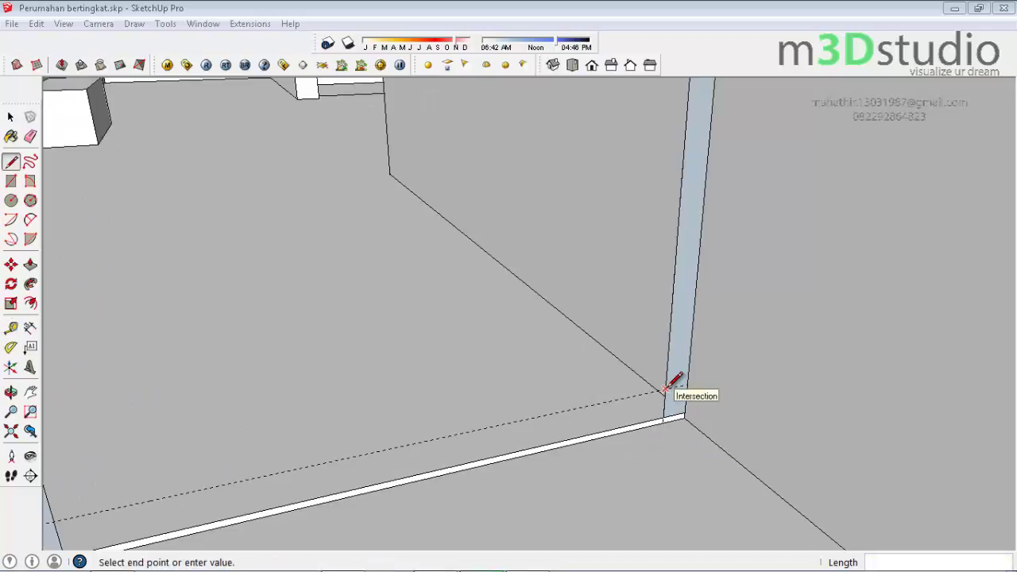
click(688, 386)
scroll(705, 376, down, 1)
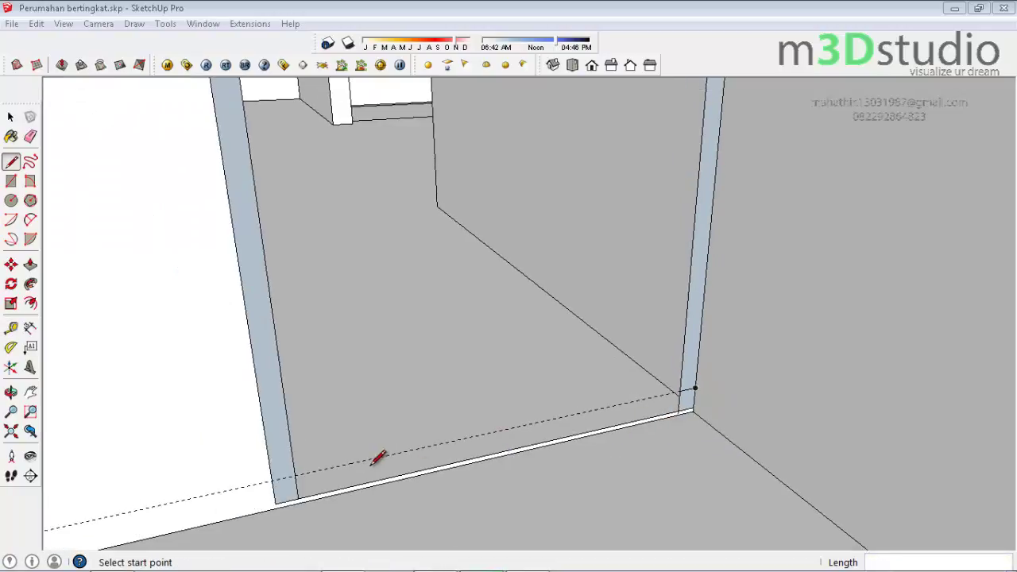
click(295, 475)
click(273, 481)
Delete the small face at the jamb bases
key(space)
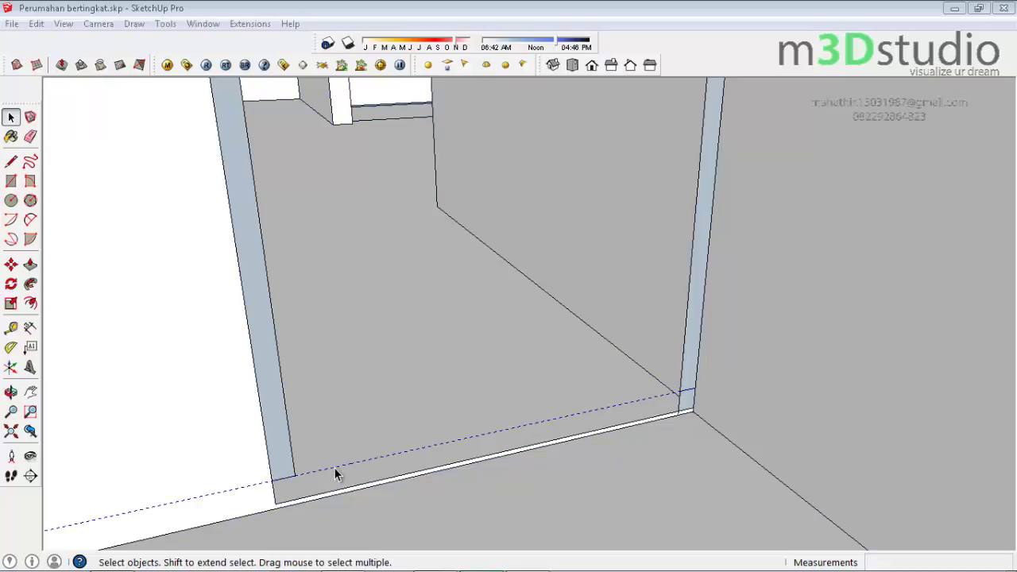
scroll(676, 406, up, 2)
click(672, 412)
key(Delete)
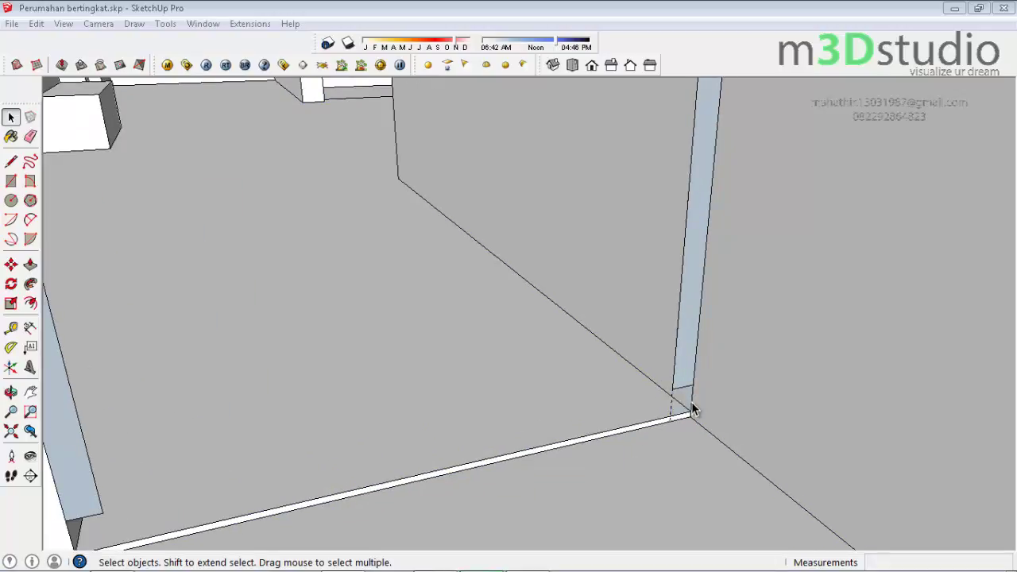
key(Delete)
Push/Pull the jamb border out 15 units for depth
key(p)
click(685, 356)
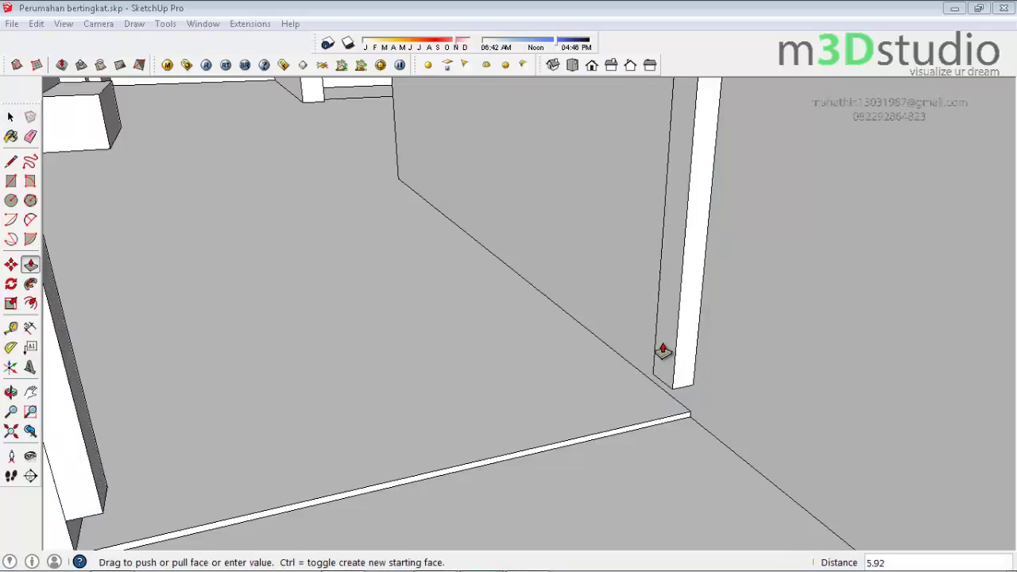
text(5)
key(Return)
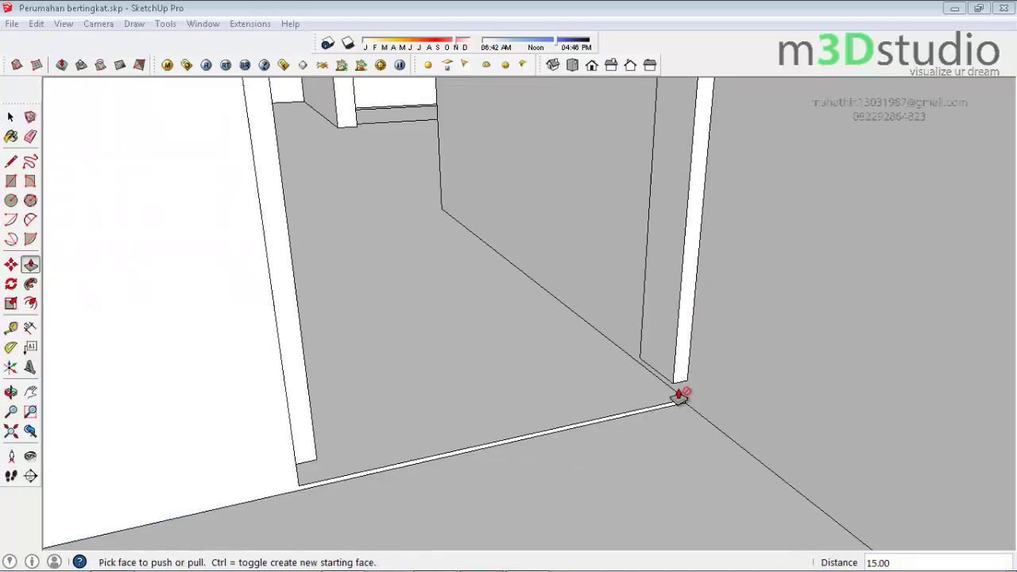
key(space)
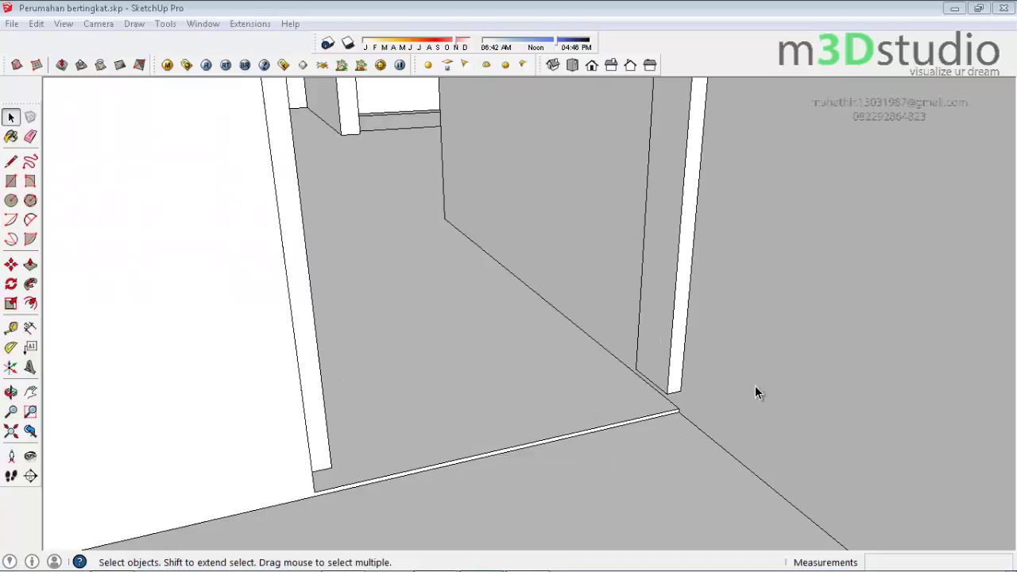
scroll(538, 497, down, 5)
Select the house's connected geometry and orbit to the door corner
scroll(617, 459, down, 5)
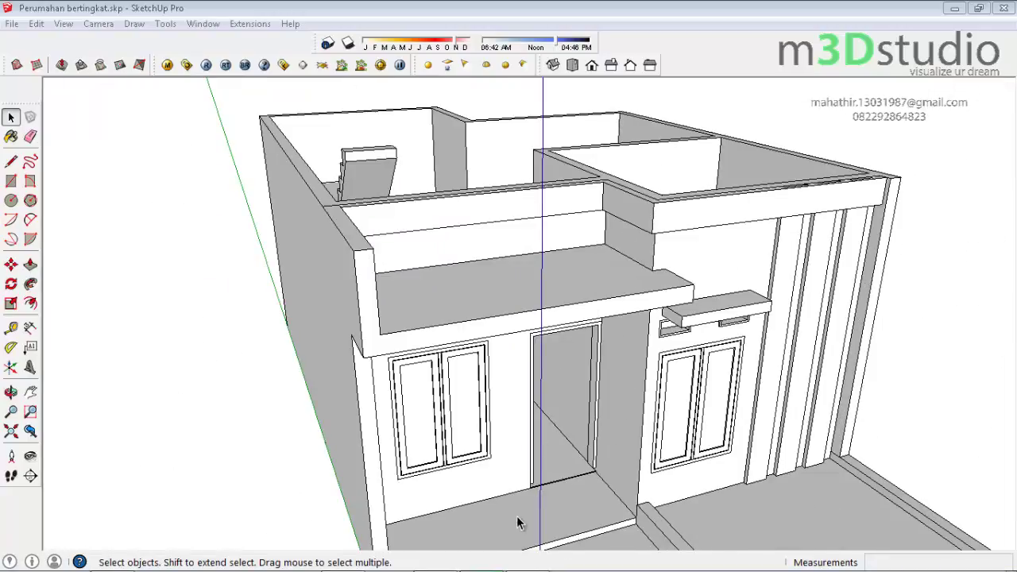
triple_click(496, 476)
scroll(527, 489, up, 5)
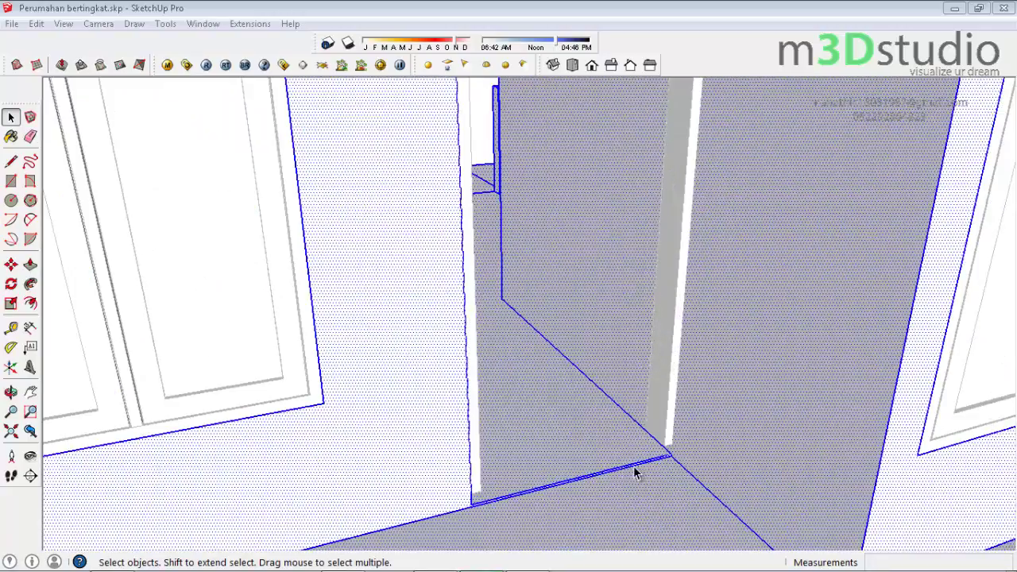
scroll(638, 472, up, 3)
scroll(664, 453, up, 2)
scroll(665, 454, up, 1)
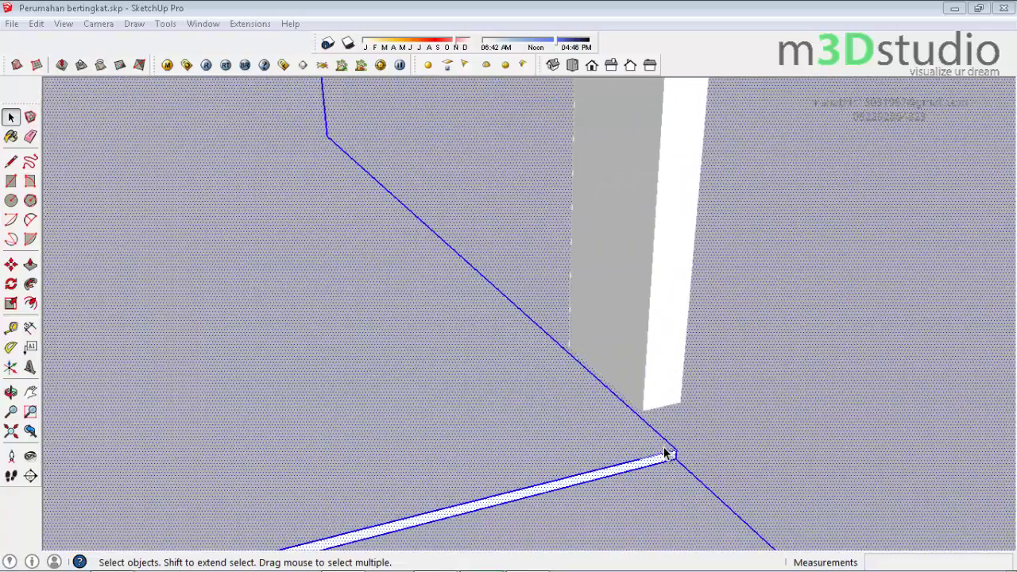
mouse_move(664, 451)
middle_down()
mouse_move(654, 504)
mouse_move(658, 349)
middle_up()
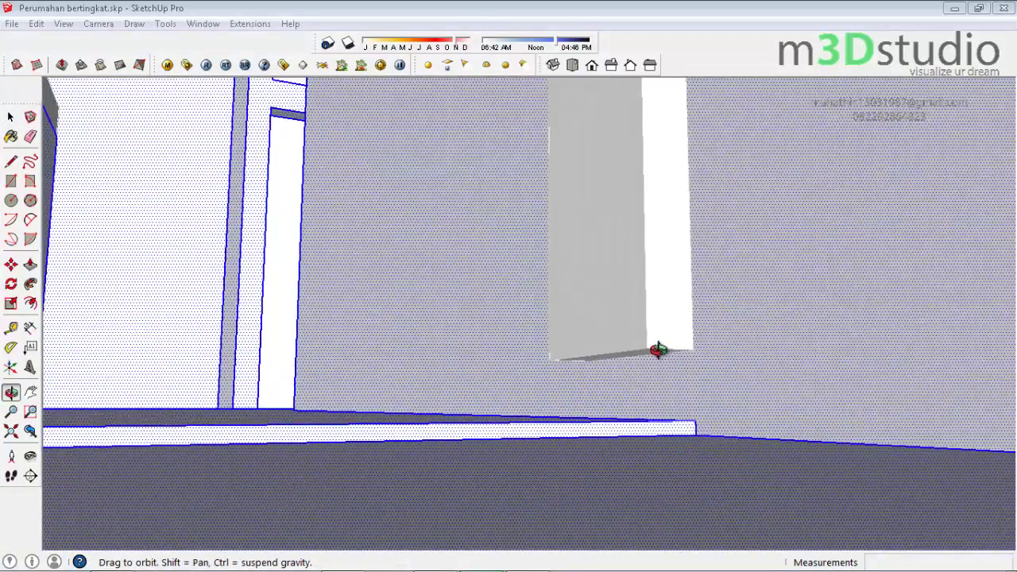
key(t)
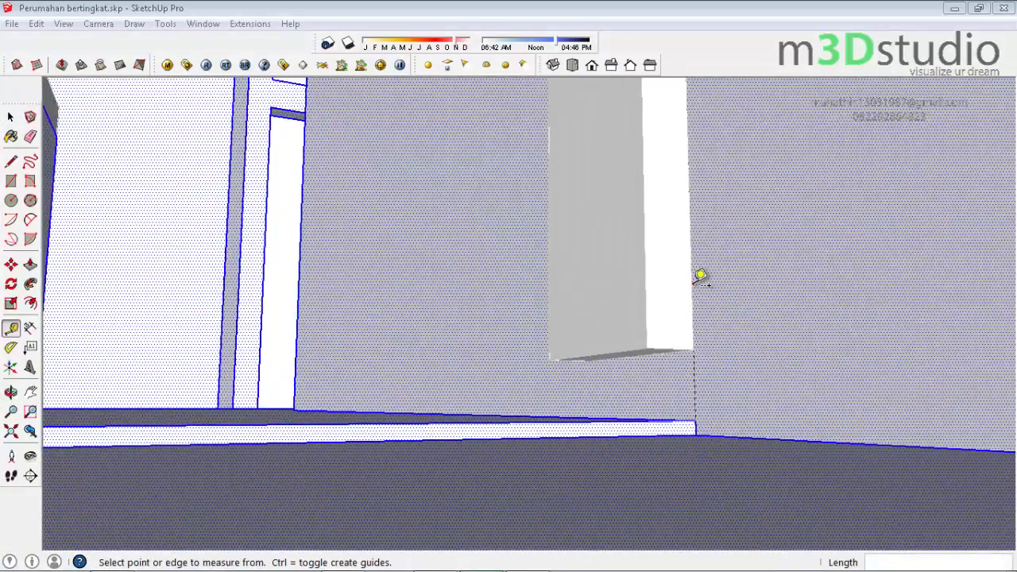
Draw a rectangle under the column and extrude it 4.00 deep
key(r)
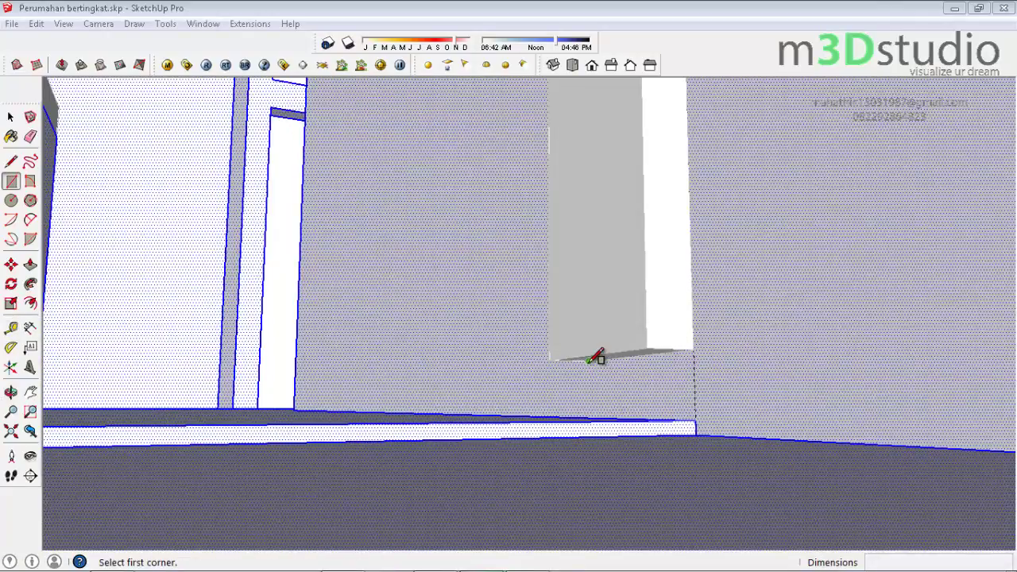
click(588, 361)
click(696, 419)
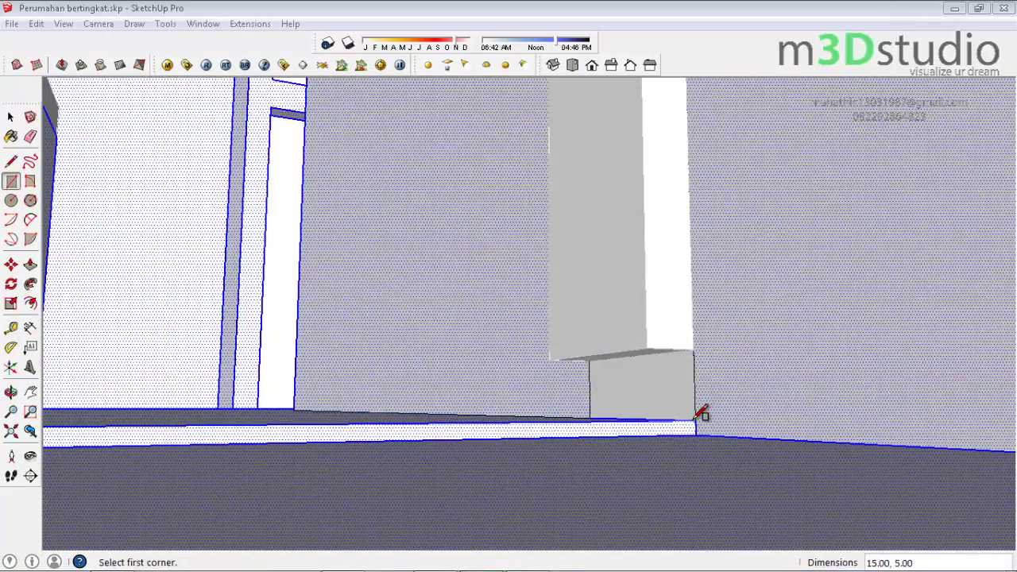
key(p)
click(672, 390)
click(647, 333)
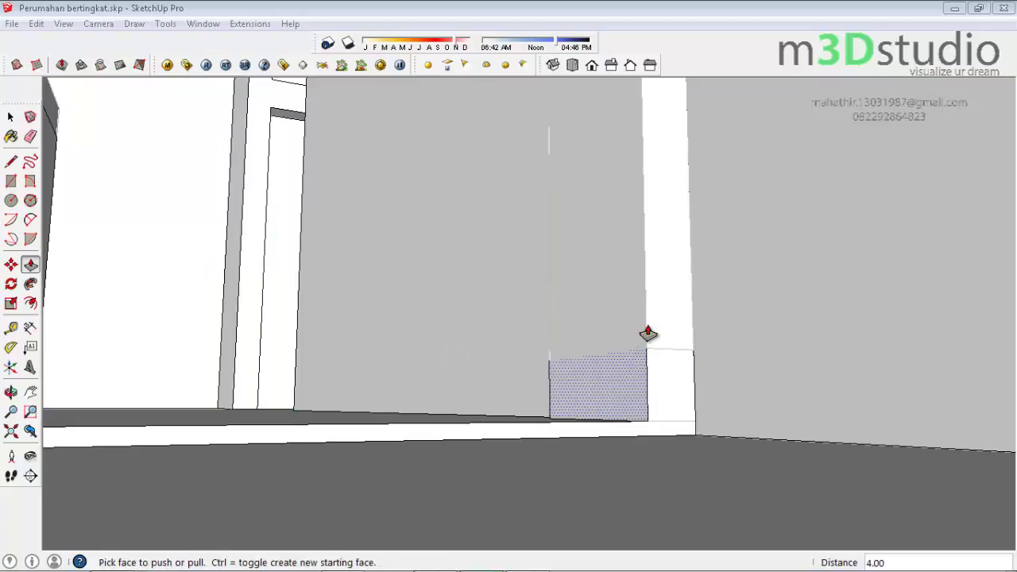
Orbit around the column and check its face and the floor edges
mouse_move(692, 395)
middle_down()
mouse_move(627, 522)
mouse_move(652, 463)
middle_up()
key(e)
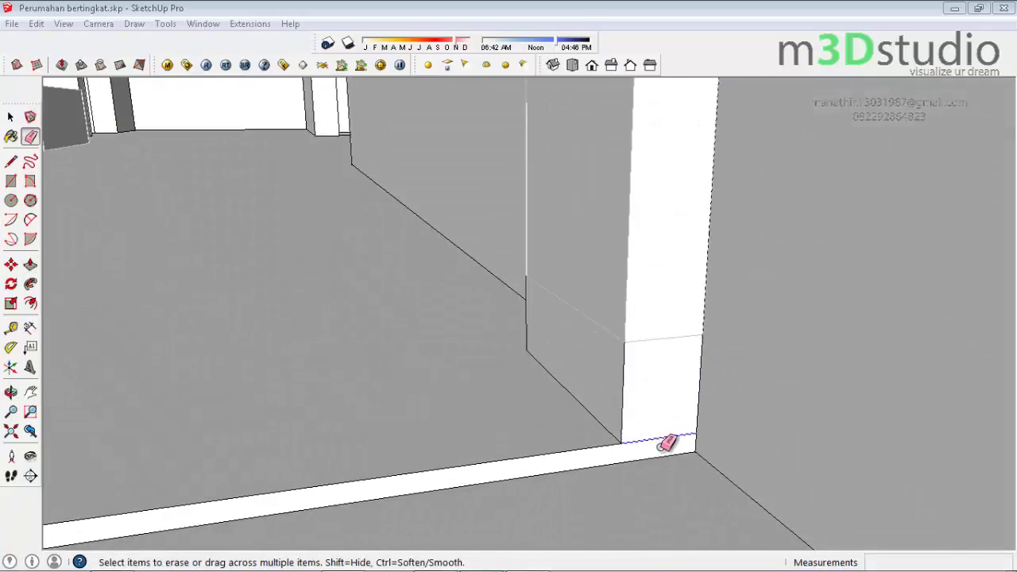
key(space)
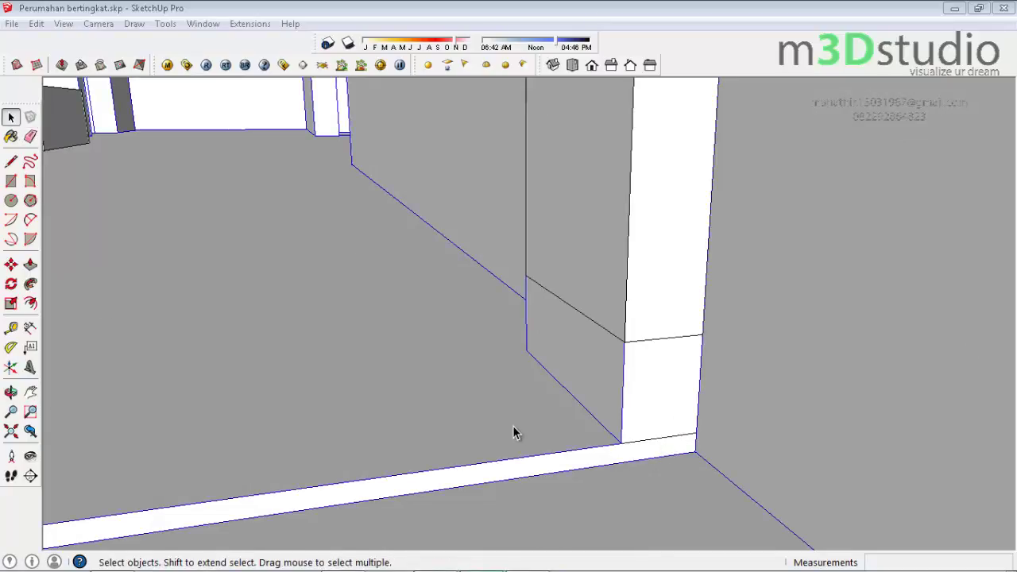
middle_drag(783, 457, 711, 361)
click(702, 362)
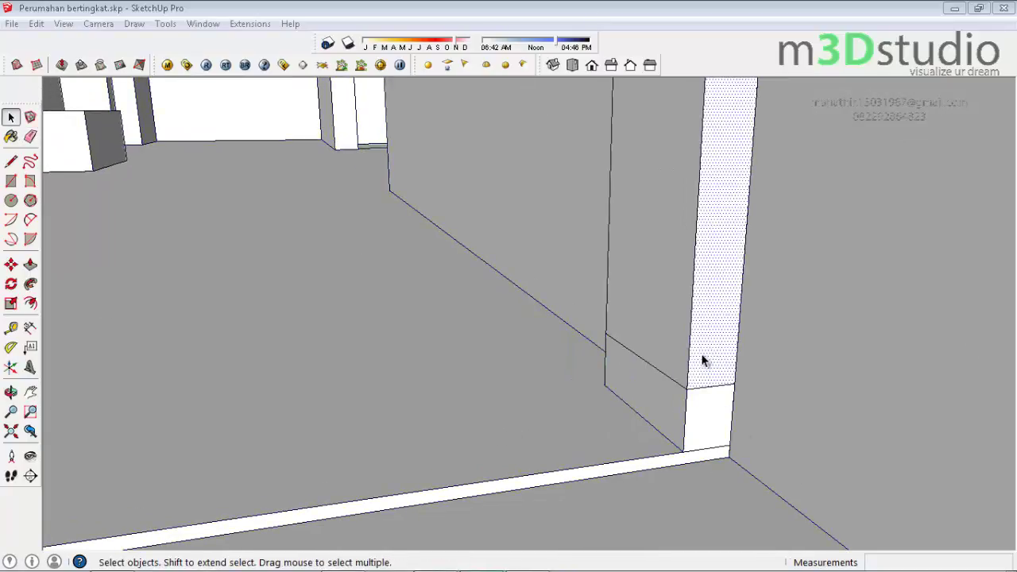
double_click(564, 442)
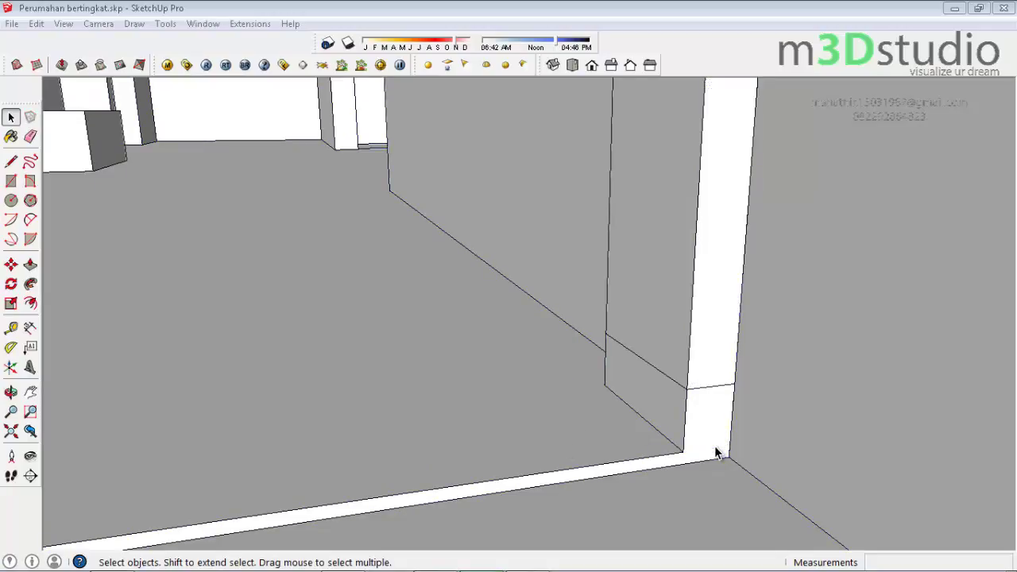
scroll(715, 453, down, 2)
scroll(719, 449, down, 2)
mouse_move(680, 474)
middle_down()
mouse_move(215, 529)
mouse_move(338, 463)
mouse_move(220, 408)
mouse_move(272, 411)
mouse_move(281, 386)
mouse_move(290, 390)
middle_up()
Draw a rectangle under the block beside the stairs and push it to fill the gap
key(ctrl+a)
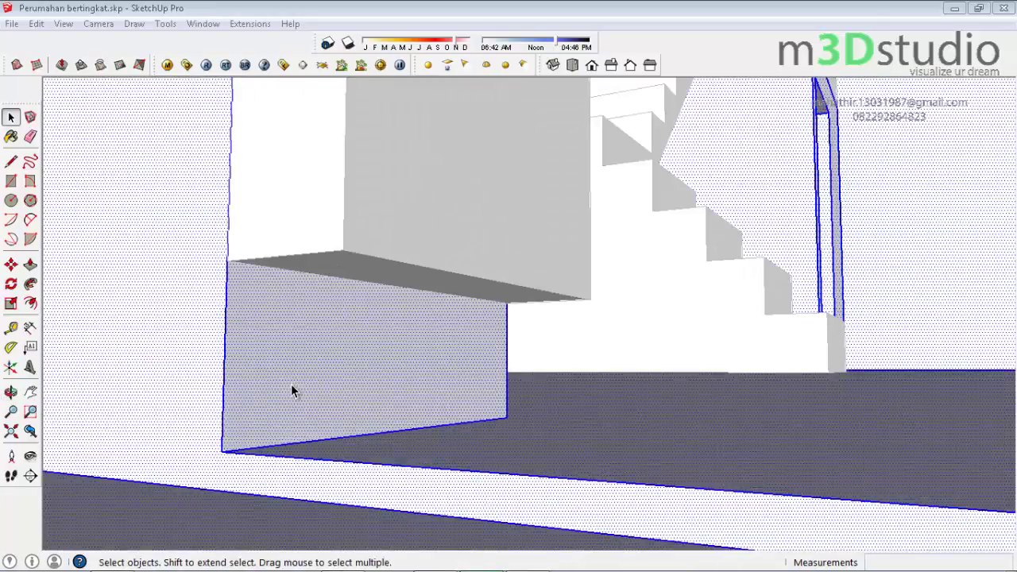
key(r)
click(506, 300)
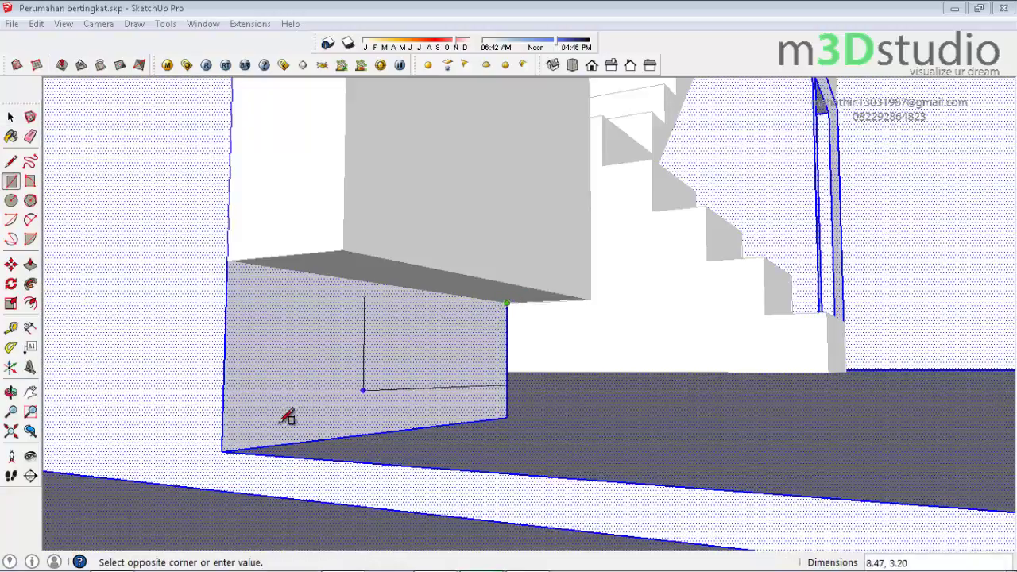
click(226, 449)
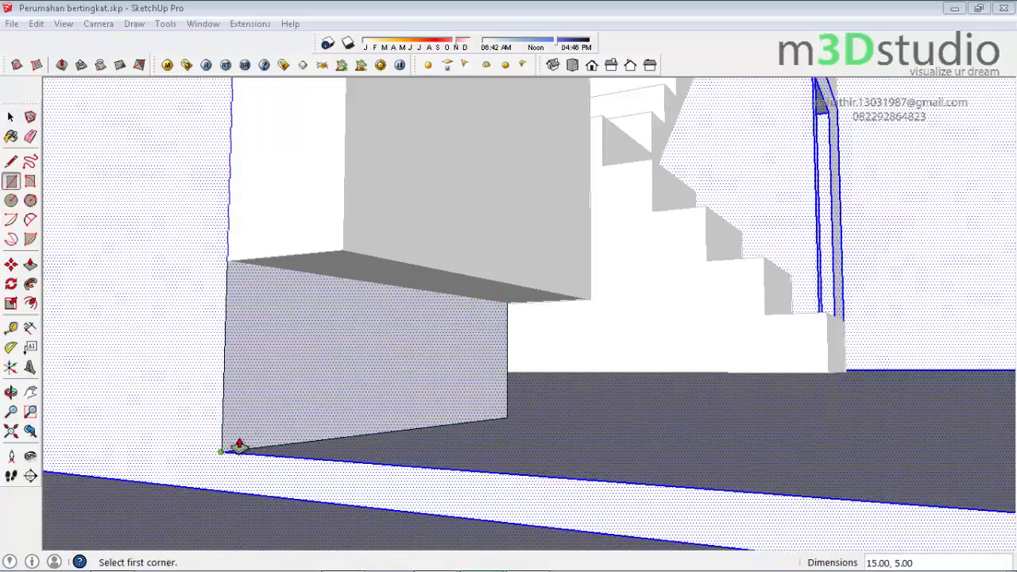
key(p)
click(257, 415)
click(341, 243)
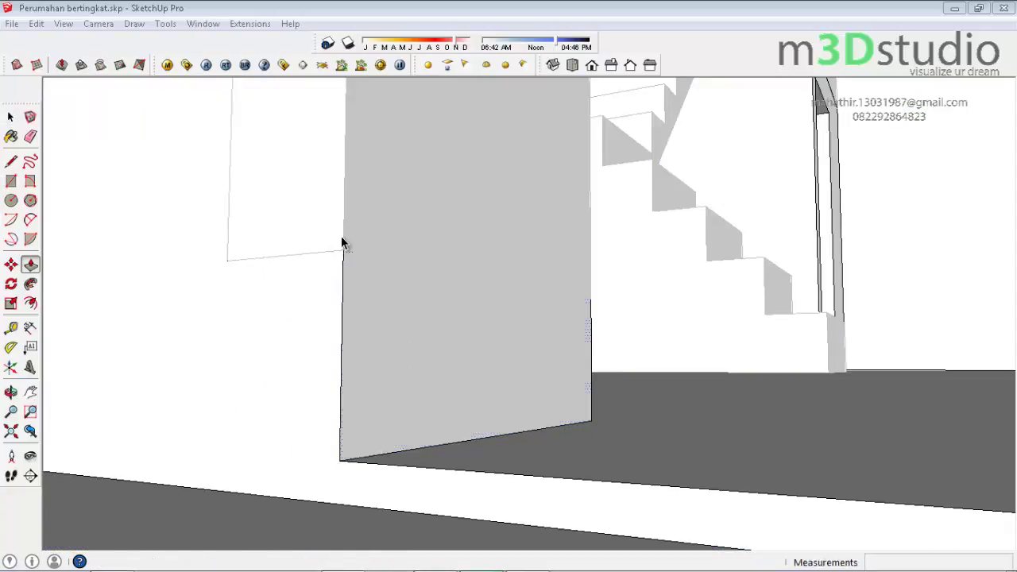
key(space)
Orbit to the front facade and select the entire front door frame
mouse_move(524, 385)
middle_down()
mouse_move(453, 390)
mouse_move(579, 318)
mouse_move(588, 422)
mouse_move(482, 499)
middle_up()
scroll(524, 445, down, 5)
middle_drag(572, 402, 647, 401)
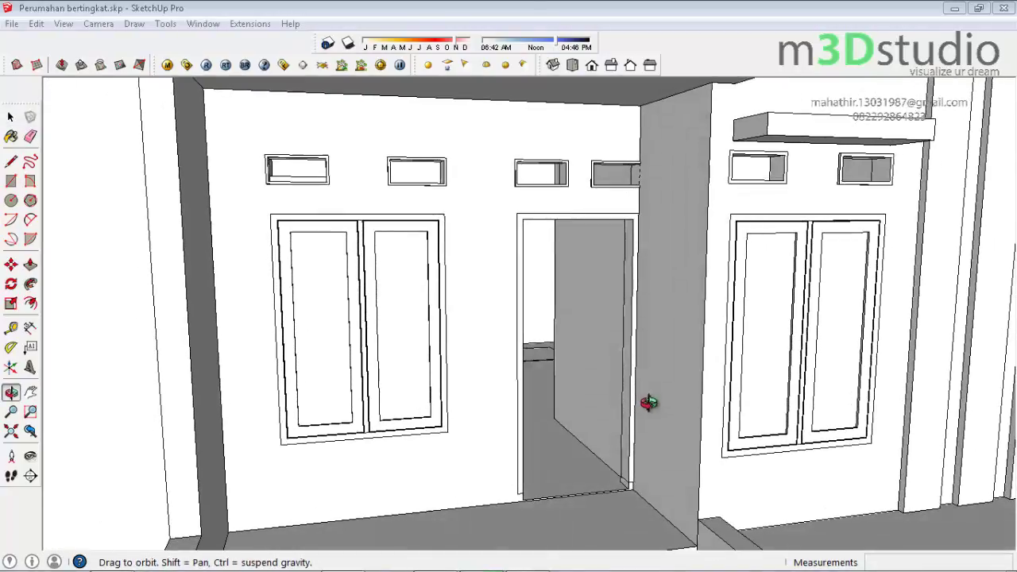
scroll(643, 183, up, 5)
middle_drag(644, 183, 646, 170)
key(e)
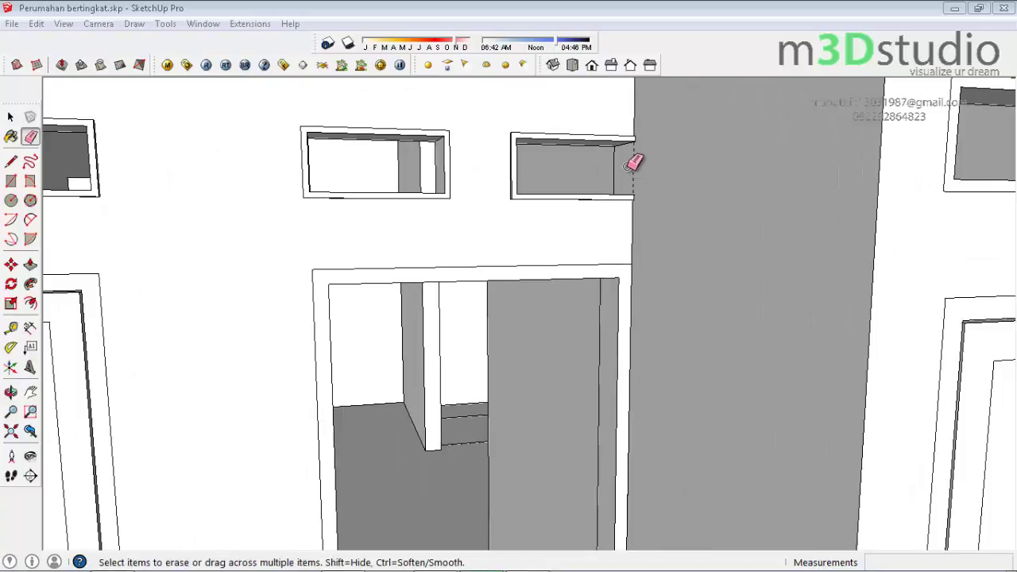
key(space)
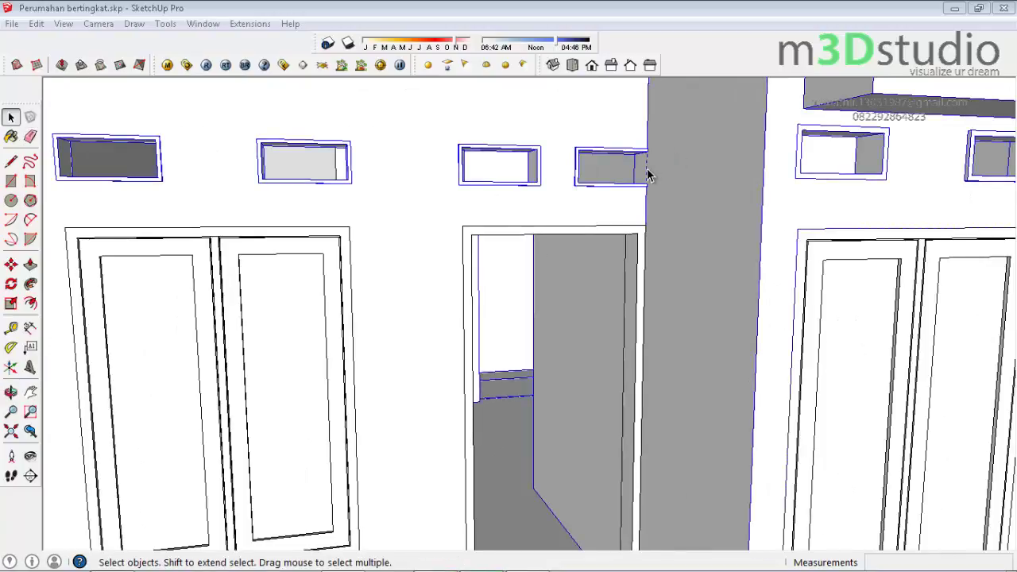
middle_drag(651, 191, 633, 250)
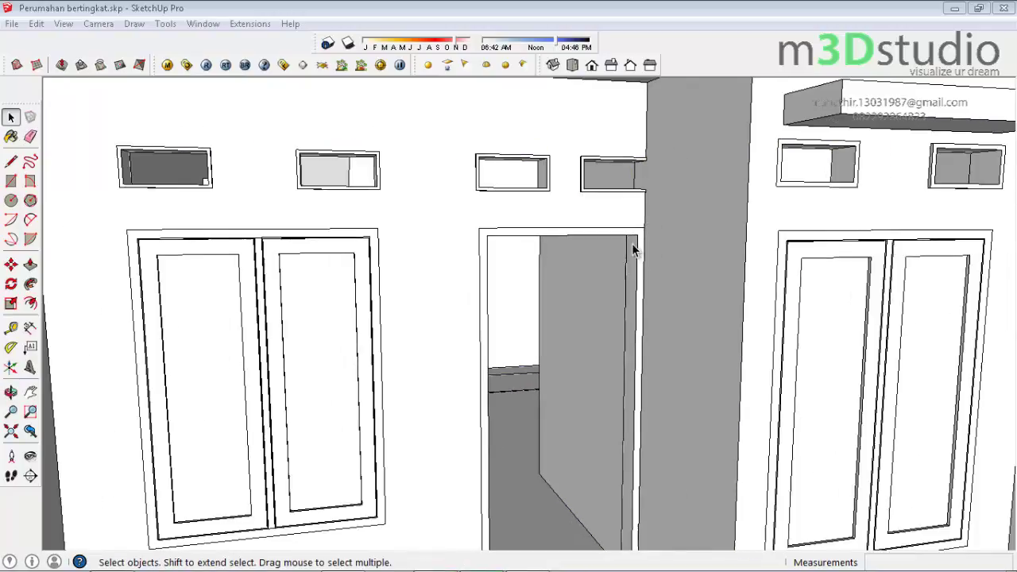
triple_click(638, 255)
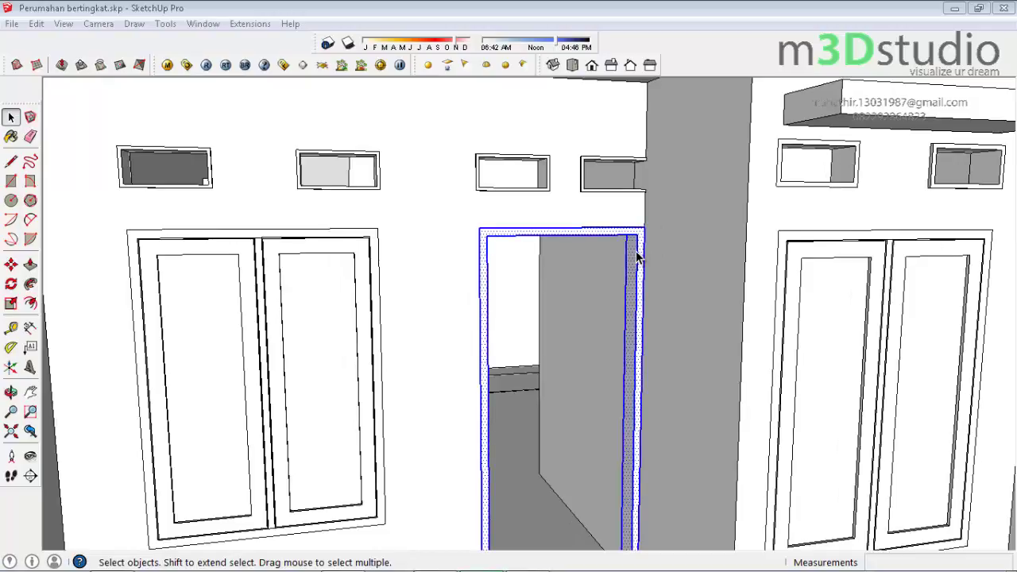
key(o)
mouse_move(517, 236)
mouse_down()
mouse_move(659, 374)
mouse_move(574, 479)
mouse_move(585, 484)
mouse_move(624, 381)
mouse_move(661, 224)
mouse_move(608, 520)
mouse_move(613, 484)
mouse_up()
Place 4.00 in guides along both door jambs and the door frame's head
key(t)
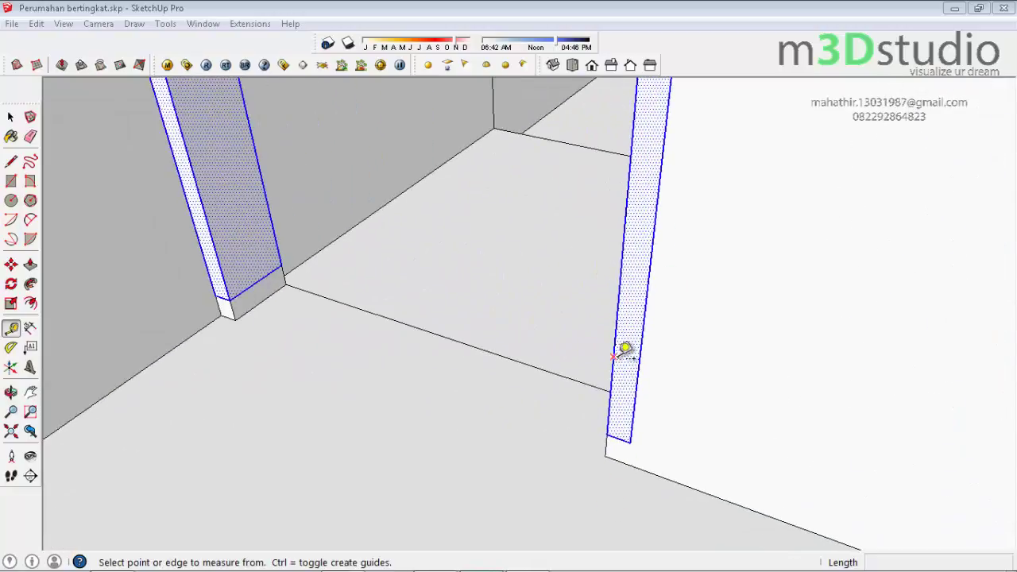
click(614, 354)
text(1)
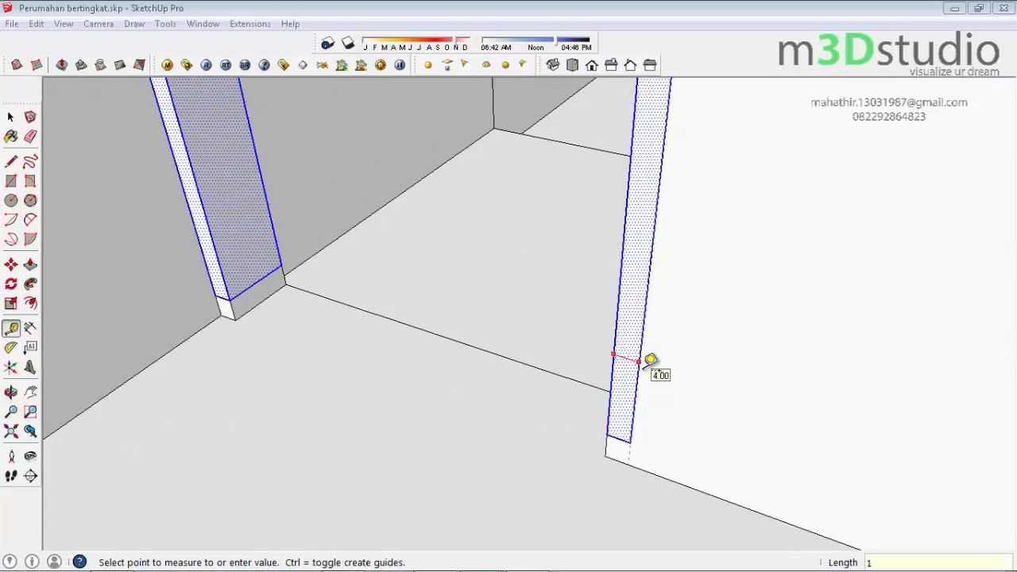
key(Return)
mouse_move(651, 358)
middle_down()
mouse_move(672, 517)
mouse_move(681, 138)
middle_up()
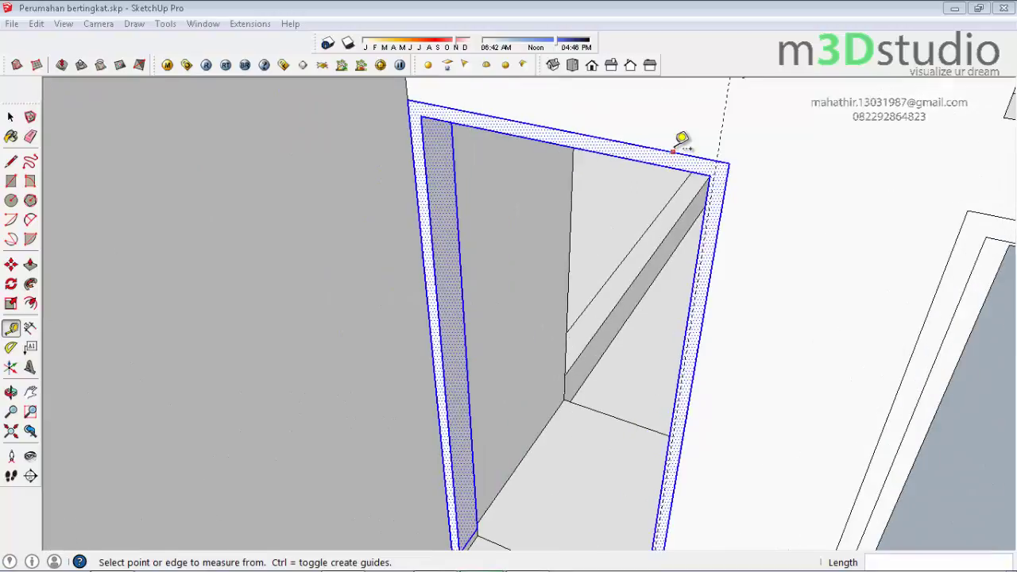
click(676, 155)
text(1)
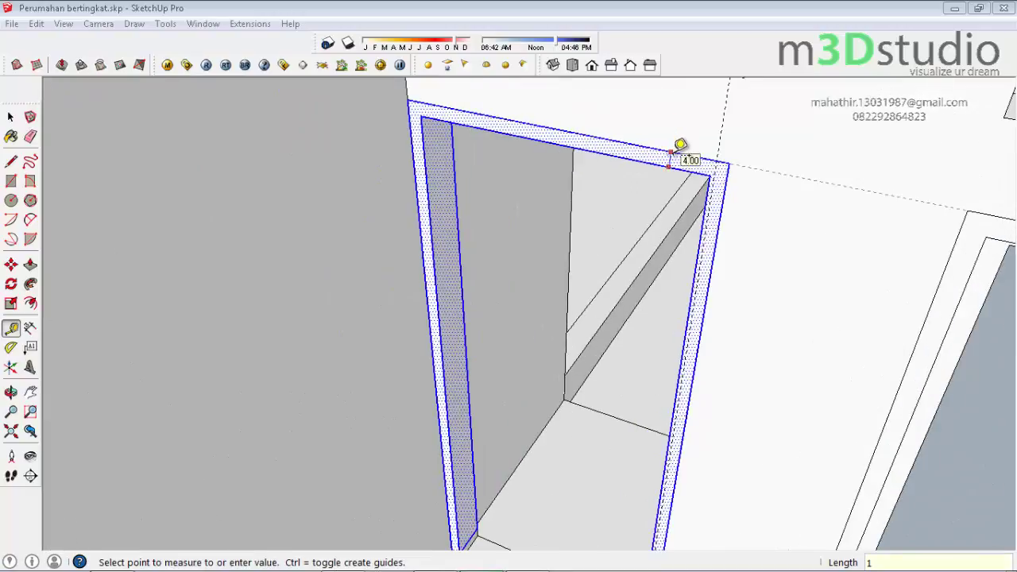
key(Return)
mouse_move(681, 148)
middle_down()
mouse_move(499, 355)
mouse_move(474, 334)
mouse_move(470, 527)
middle_up()
scroll(500, 356, up, 3)
scroll(472, 374, up, 2)
key(Return)
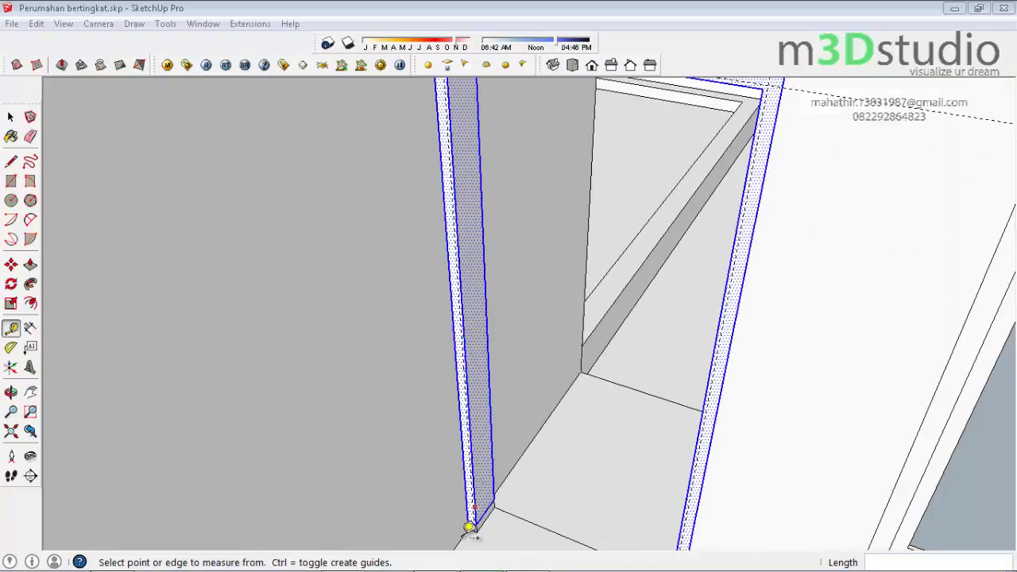
scroll(470, 526, up, 2)
scroll(499, 517, up, 2)
Trace lines along the guides from the jamb base to the top-left and top-right corners
key(l)
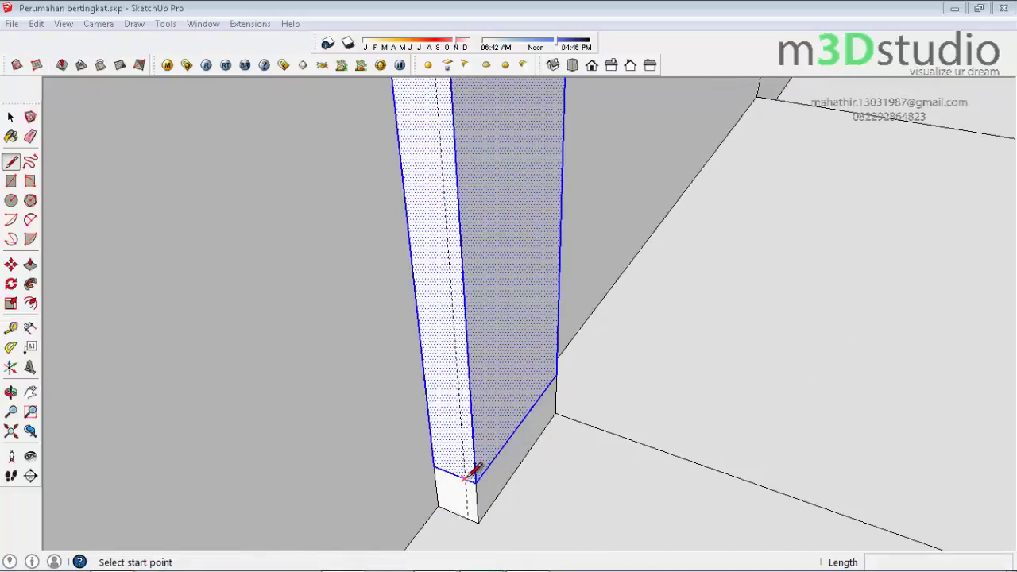
scroll(470, 475, up, 1)
click(464, 477)
scroll(466, 537, down, 2)
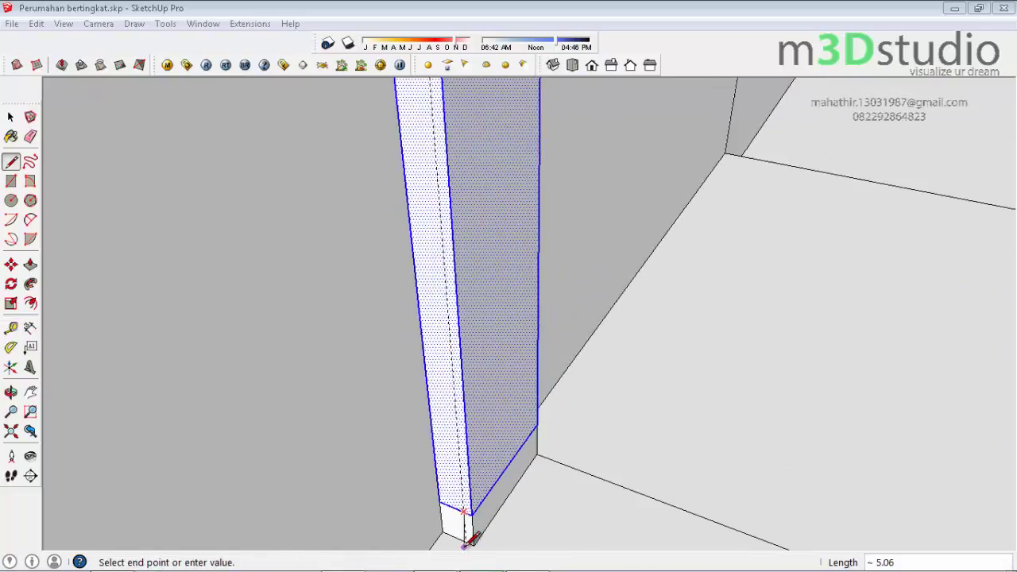
scroll(466, 540, down, 2)
scroll(465, 540, down, 3)
middle_drag(465, 540, 436, 218)
scroll(435, 218, up, 2)
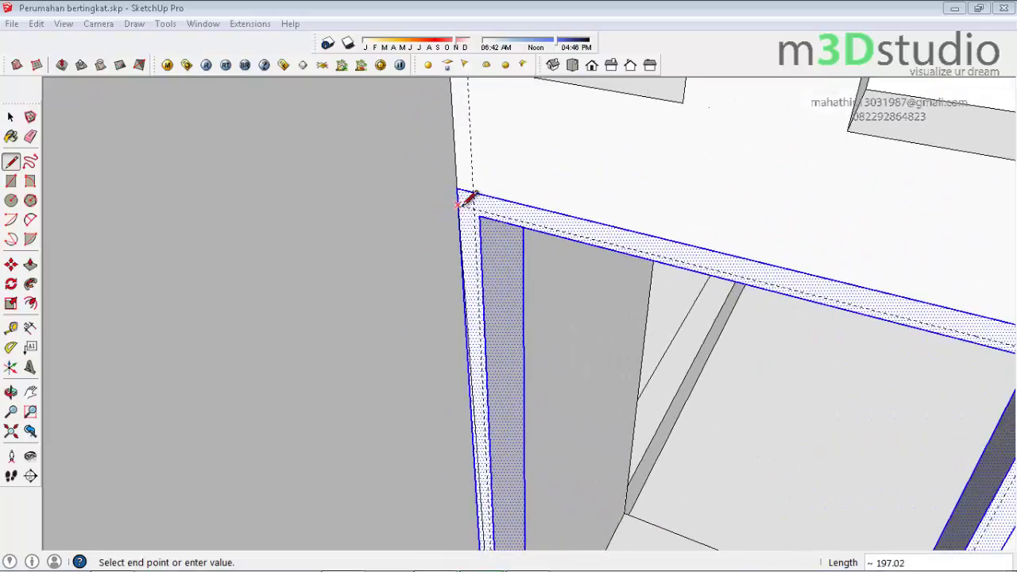
click(474, 205)
scroll(429, 139, down, 2)
scroll(775, 242, up, 2)
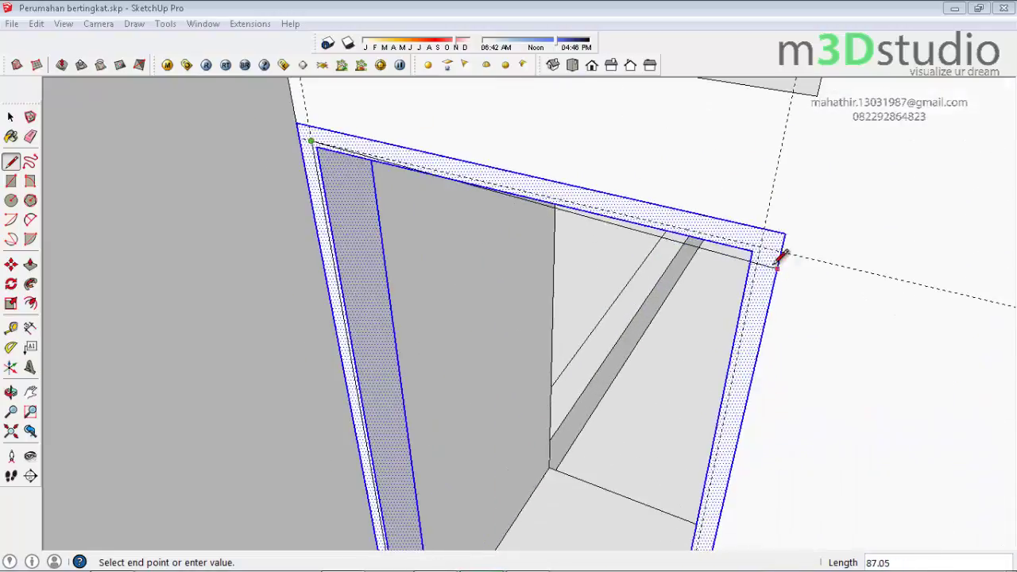
scroll(773, 238, up, 1)
click(758, 244)
scroll(702, 131, down, 3)
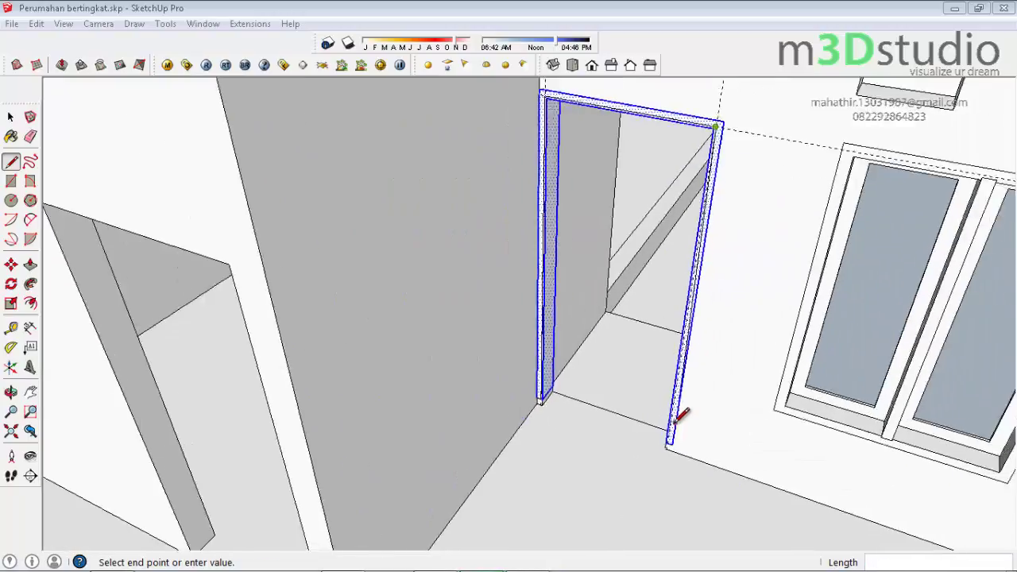
End the traced line at the right jamb's bottom and push the jamb's bottom face in 3.2
scroll(667, 436, up, 2)
scroll(674, 454, up, 2)
click(672, 457)
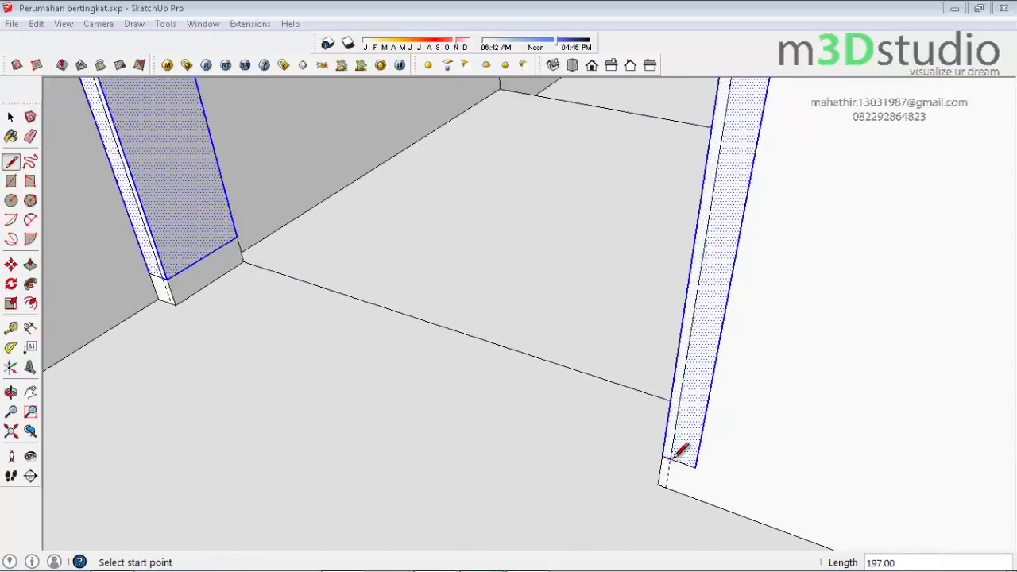
key(p)
scroll(167, 294, up, 1)
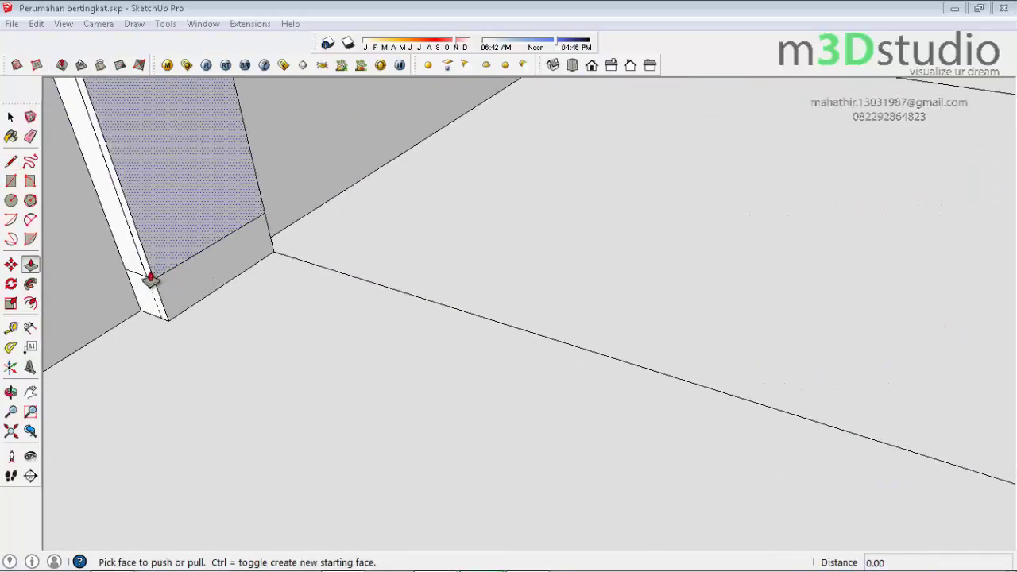
click(147, 280)
text(3.2)
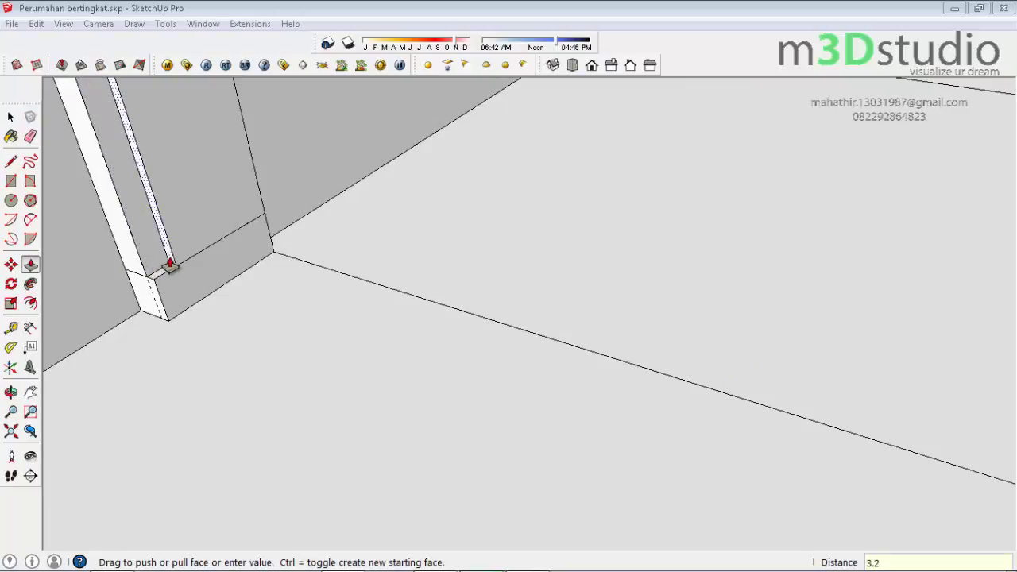
key(Return)
scroll(200, 288, up, 1)
Split the jamb's end face with a vertical line and push the small face back 3.20
key(space)
key(ctrl+a)
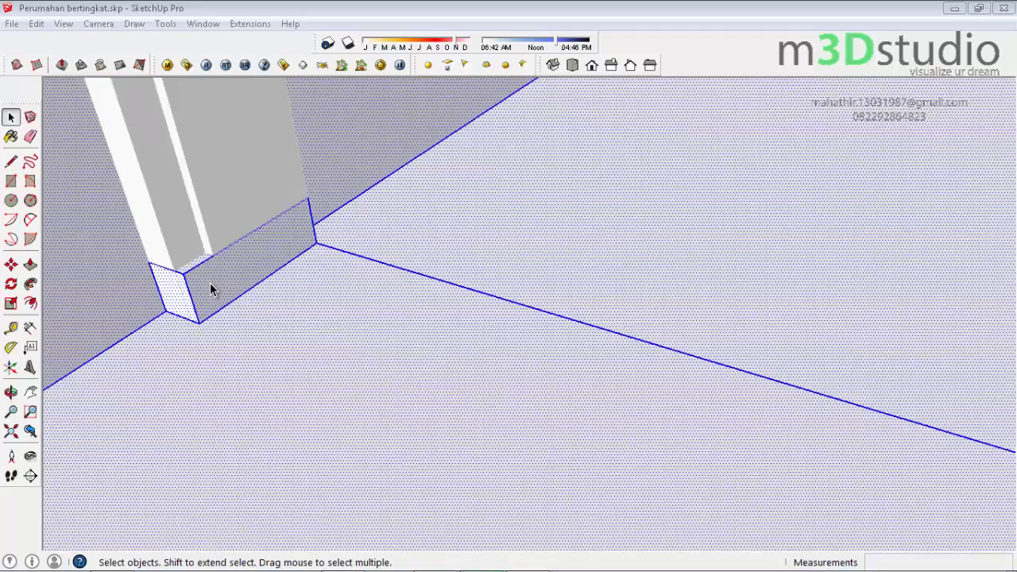
key(l)
click(182, 274)
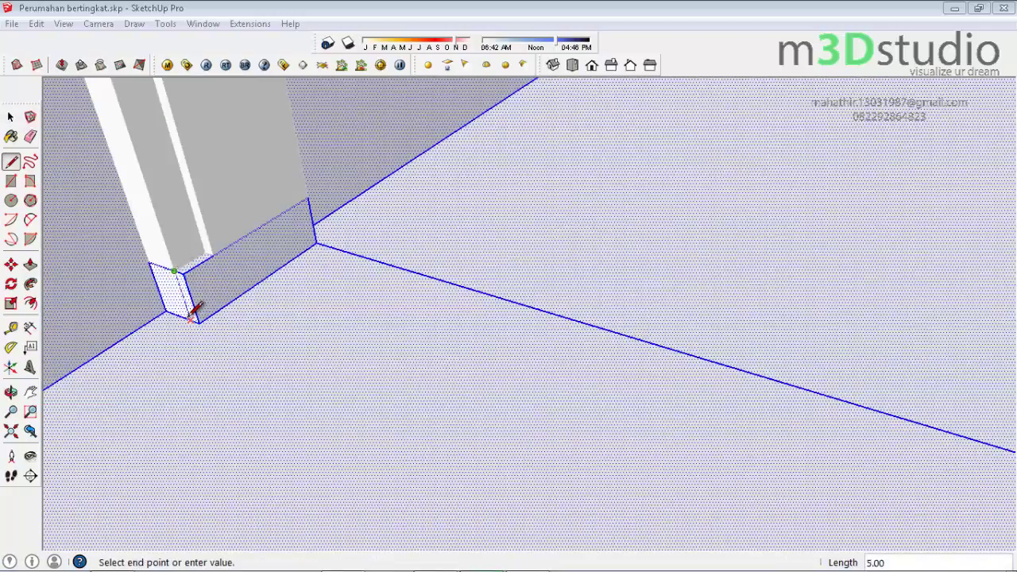
click(190, 313)
key(p)
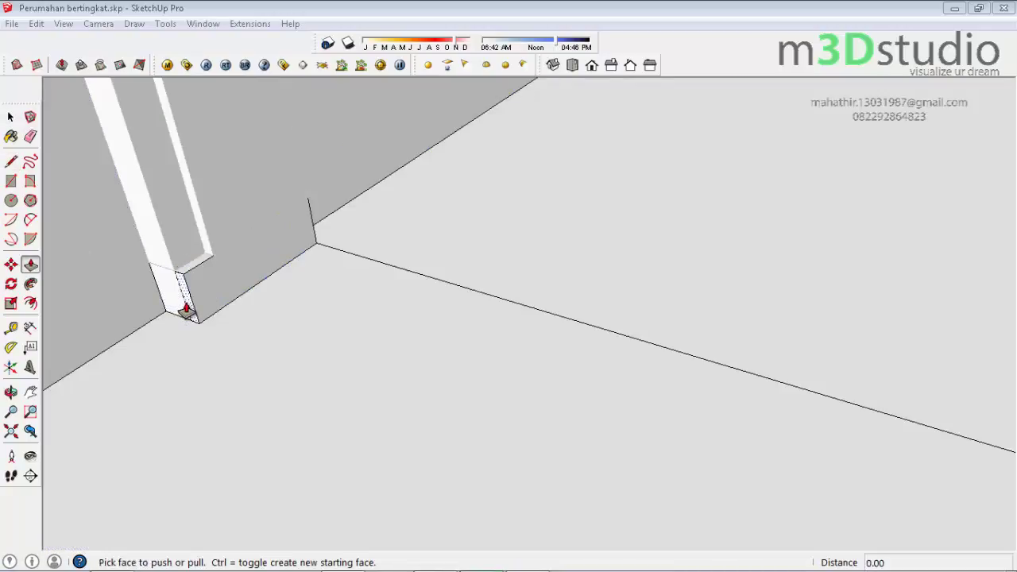
click(185, 309)
click(204, 254)
scroll(229, 288, down, 2)
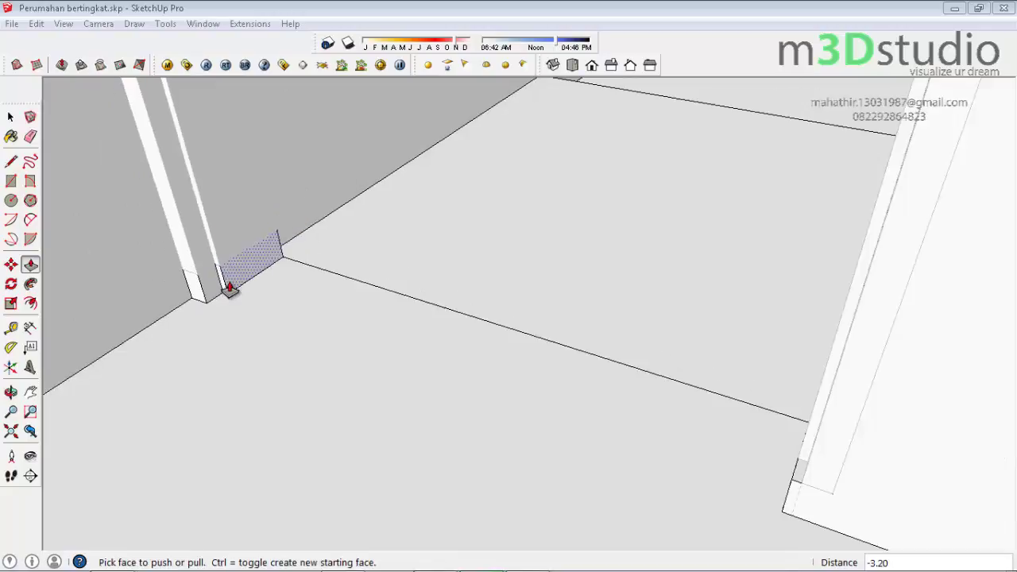
scroll(454, 390, up, 2)
scroll(517, 400, up, 2)
scroll(551, 386, up, 2)
Split off the small corner face at the other jamb's foot and push it flush to the wall
key(space)
click(551, 386)
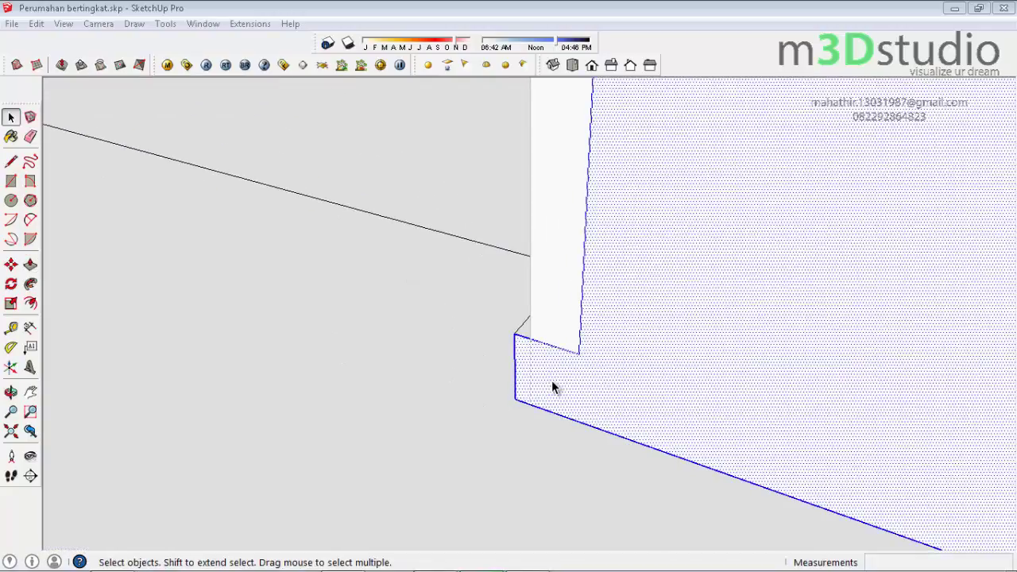
key(l)
click(530, 339)
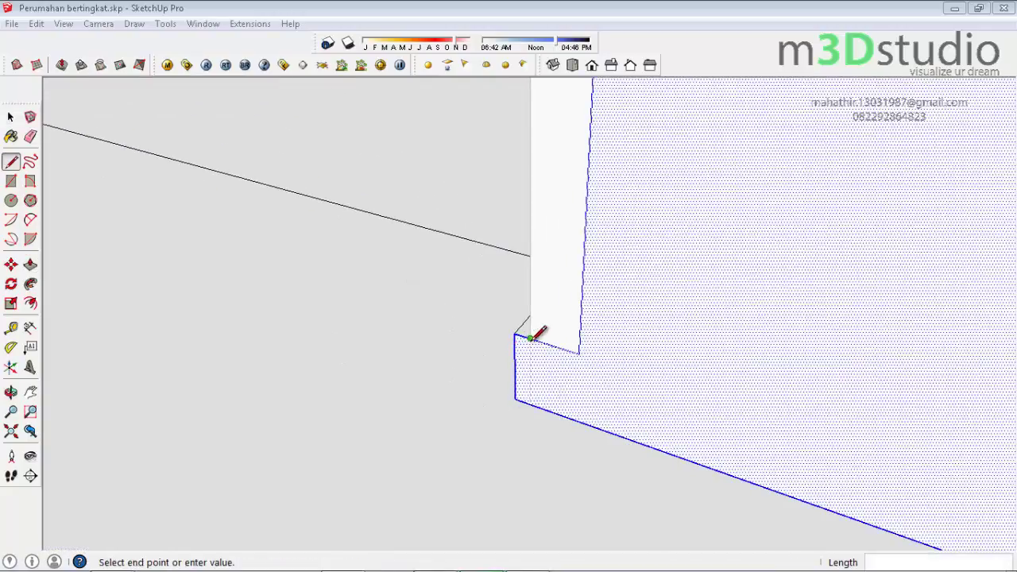
click(531, 402)
scroll(857, 436, down, 2)
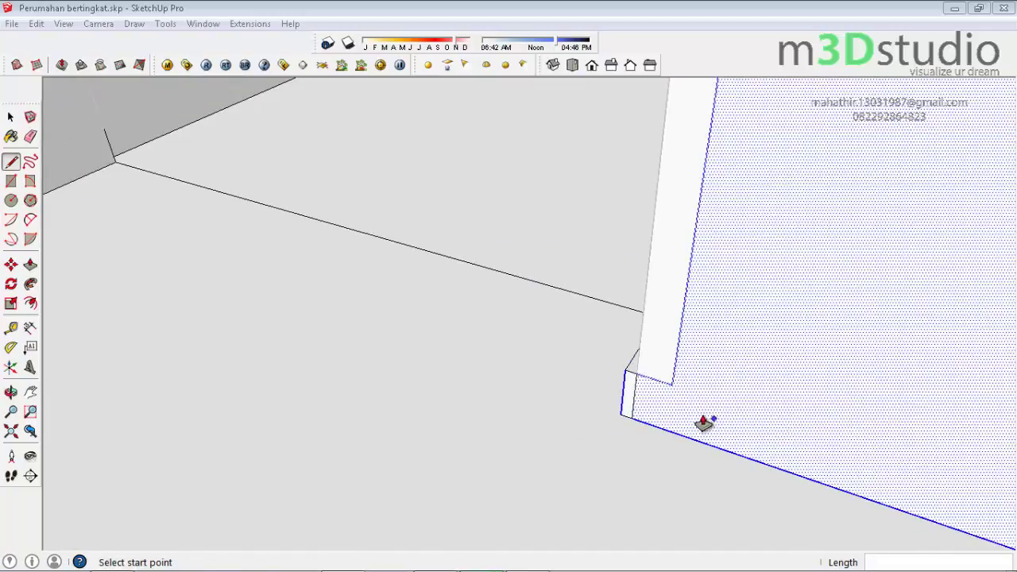
key(p)
double_click(627, 405)
scroll(628, 401, down, 1)
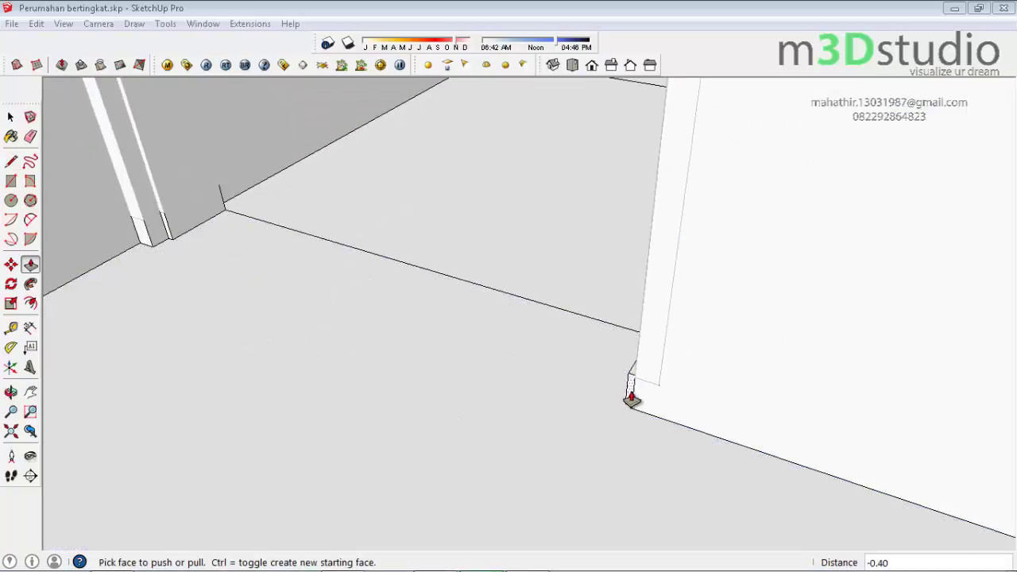
click(629, 400)
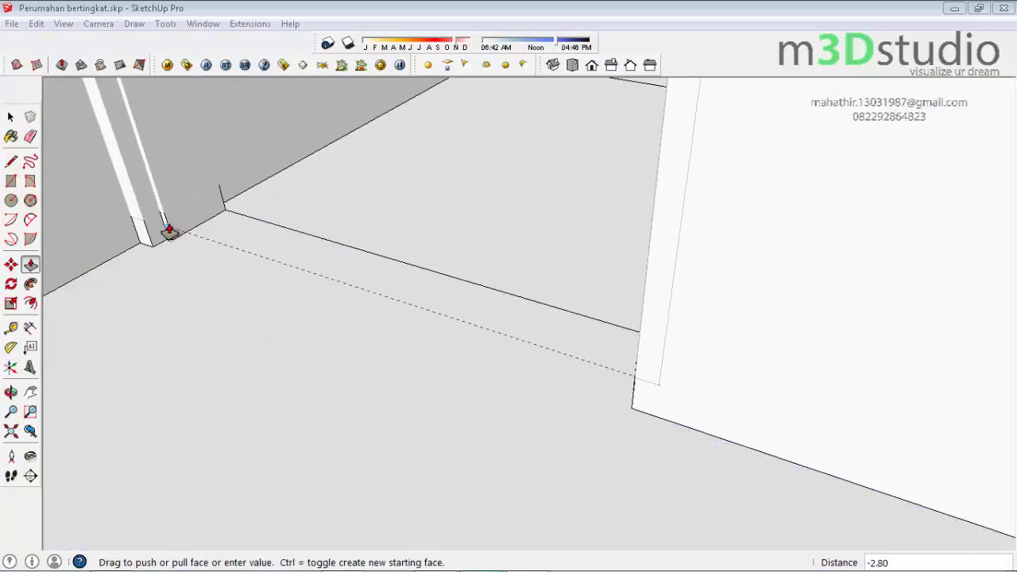
click(168, 231)
key(space)
scroll(631, 473, down, 3)
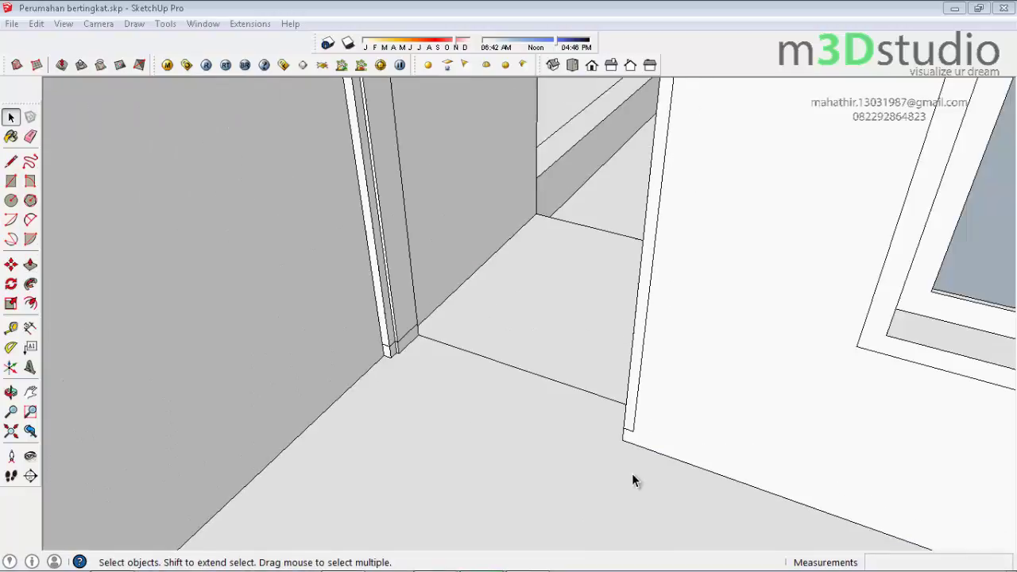
scroll(531, 528, down, 2)
Erase the stray dashed edge between the door and the window
scroll(532, 523, down, 3)
key(e)
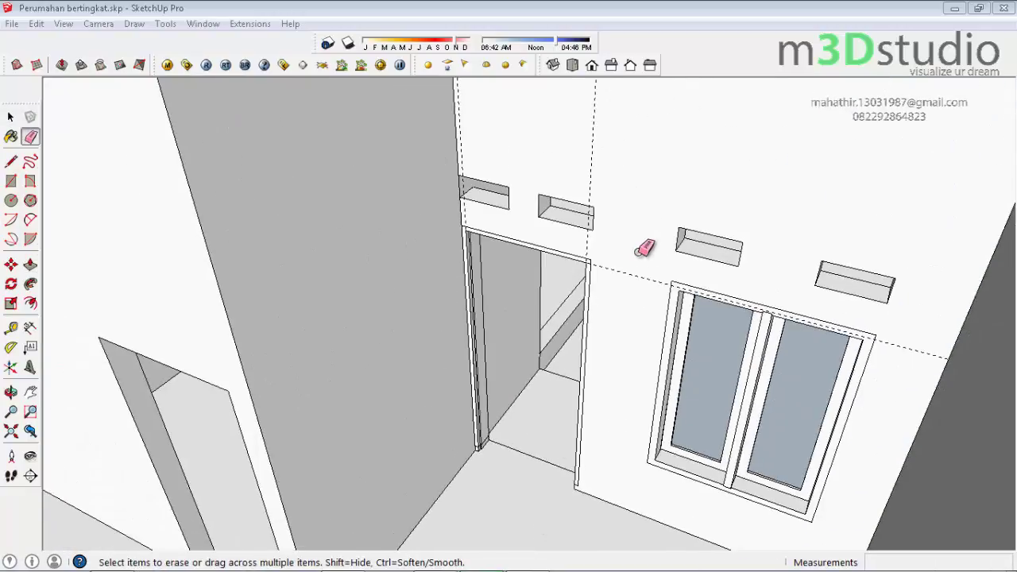
click(643, 278)
scroll(454, 458, down, 2)
scroll(466, 265, down, 3)
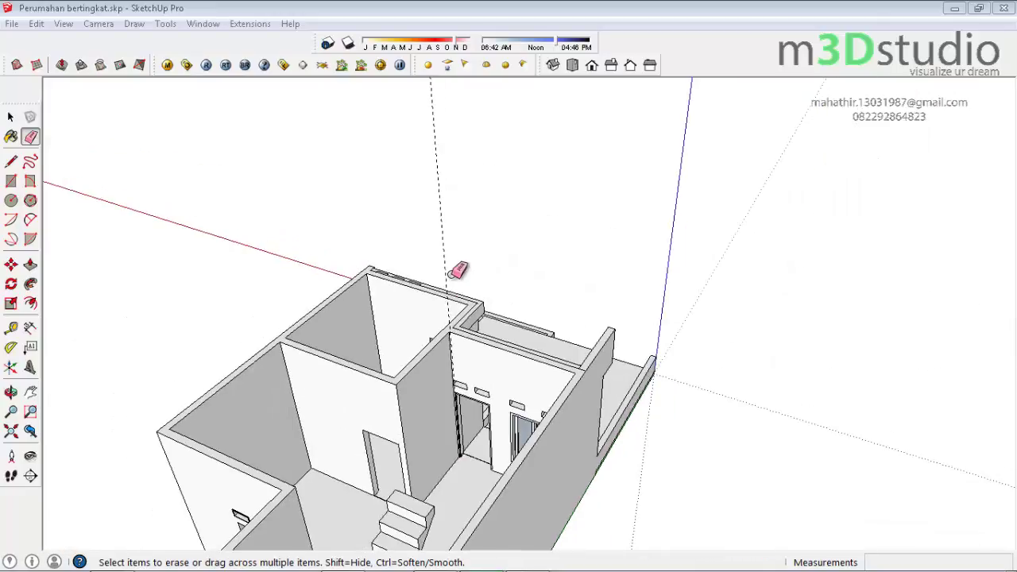
Make both door jambs into a single component, Component#4, using the default name
mouse_move(470, 270)
middle_down()
mouse_move(529, 357)
mouse_move(456, 328)
middle_up()
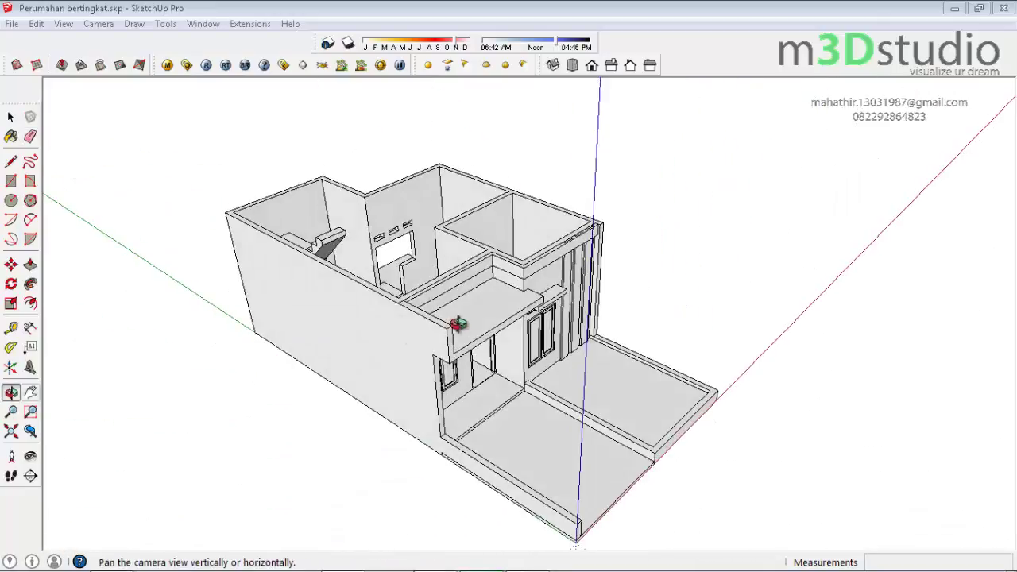
scroll(498, 370, up, 3)
scroll(388, 383, up, 2)
middle_drag(387, 384, 476, 381)
scroll(522, 418, up, 5)
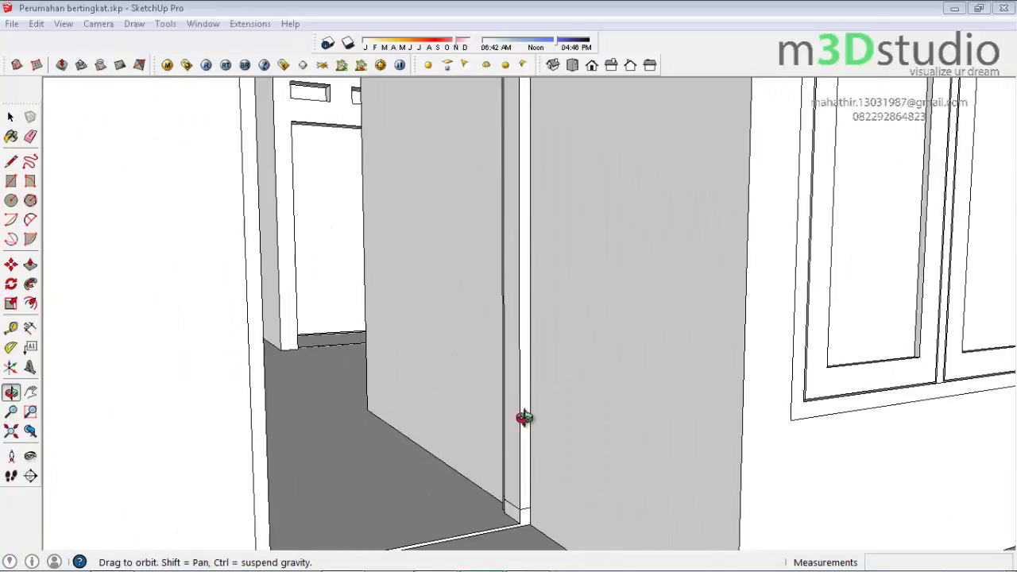
click(522, 412)
triple_click(522, 411)
right_click(525, 410)
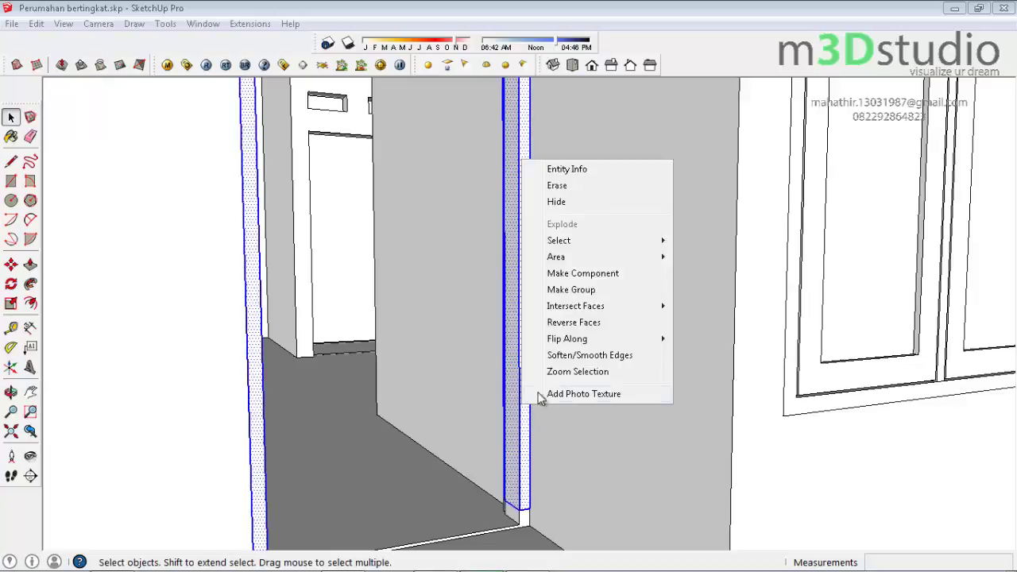
click(579, 274)
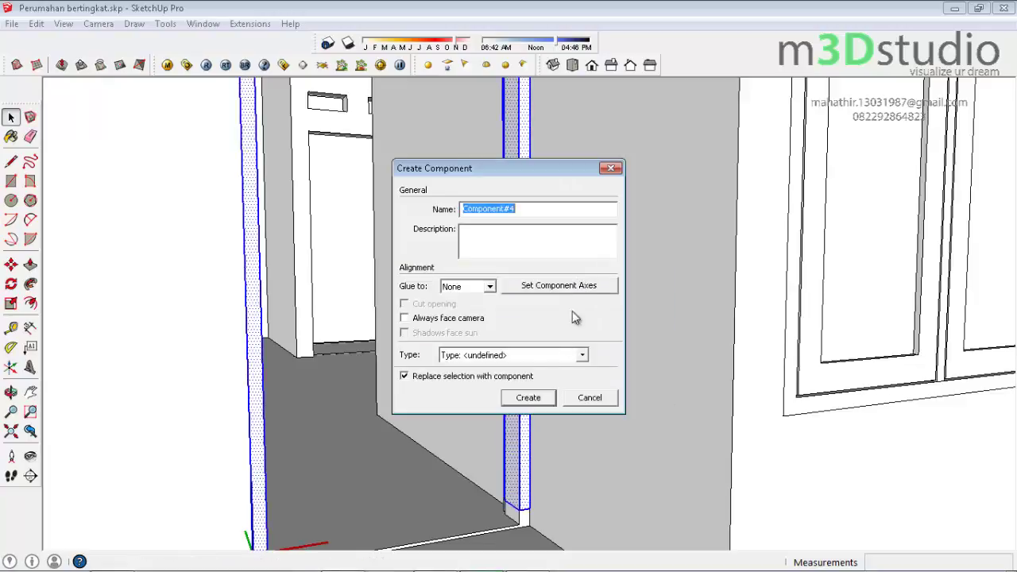
click(528, 398)
scroll(520, 445, down, 3)
scroll(517, 472, down, 3)
mouse_move(413, 404)
middle_down()
mouse_move(900, 561)
mouse_move(579, 390)
mouse_move(772, 411)
mouse_move(706, 459)
middle_up()
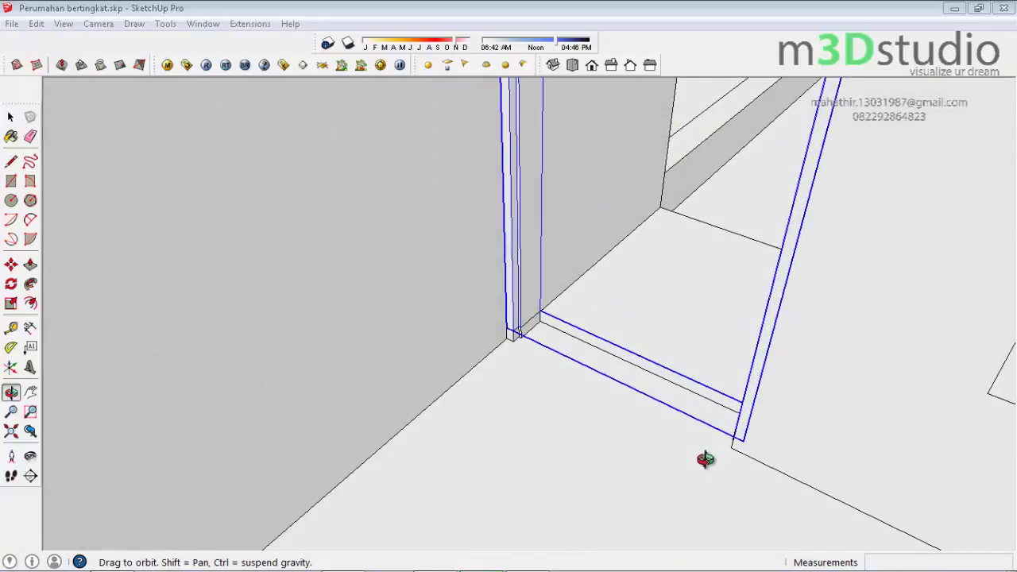
Draw a rectangle filling the door opening from the frame's bottom corner to its top corner
key(r)
click(521, 338)
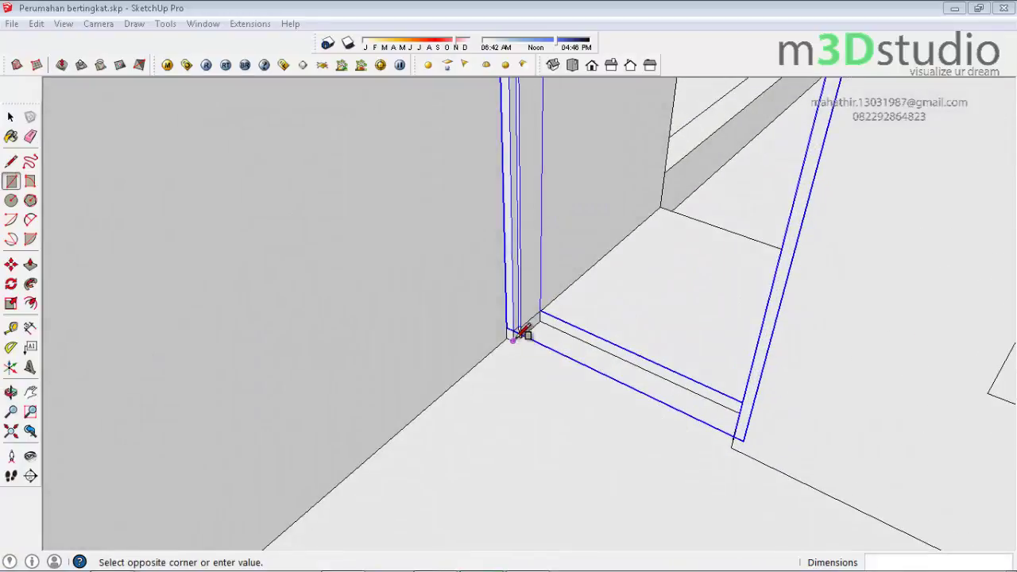
scroll(533, 397, down, 3)
middle_drag(545, 472, 627, 308)
scroll(630, 308, up, 5)
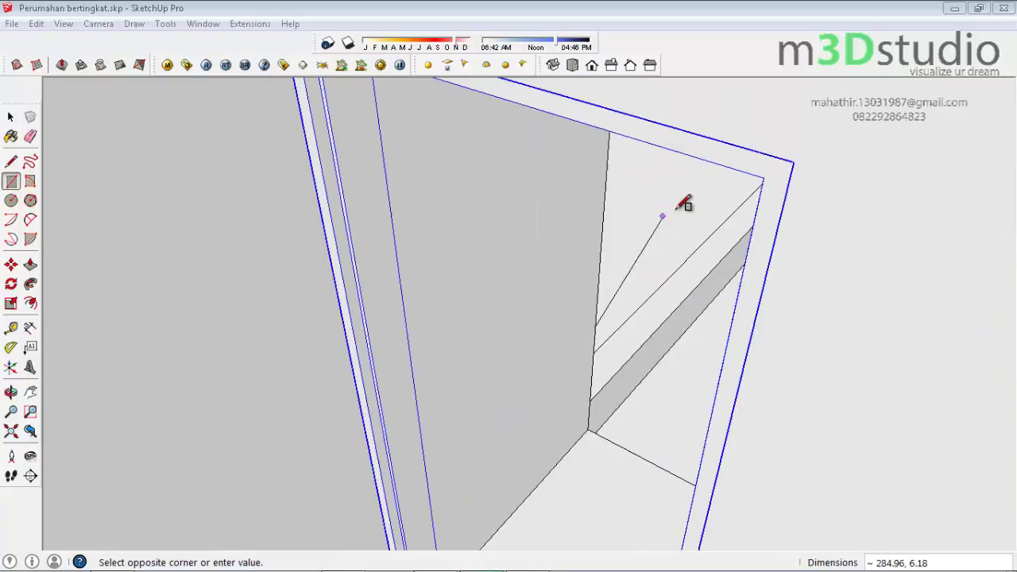
click(765, 166)
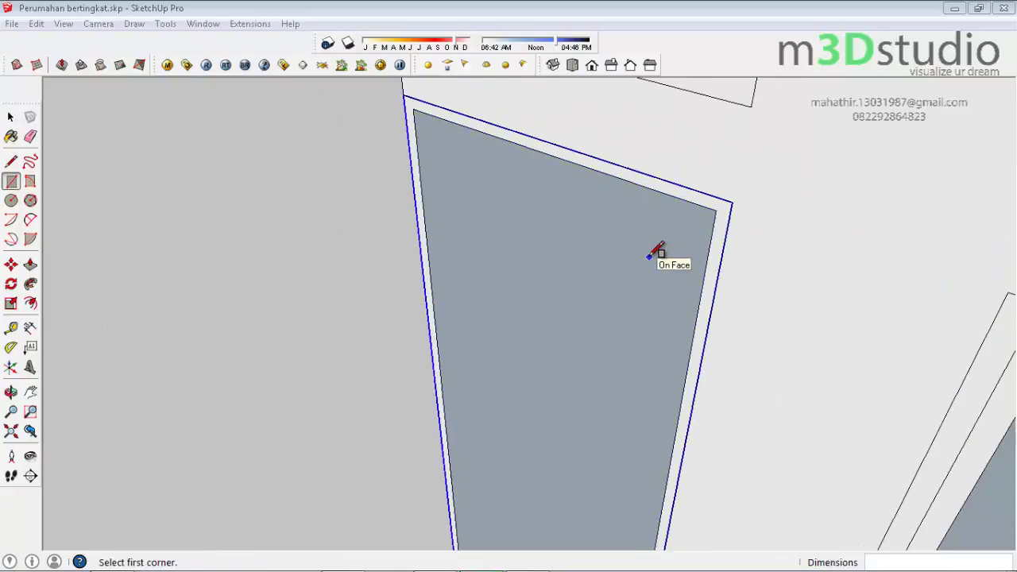
Inset the new door face's outline by 0.3 and check the border's top-right corner
key(f)
click(632, 183)
text(0.3)
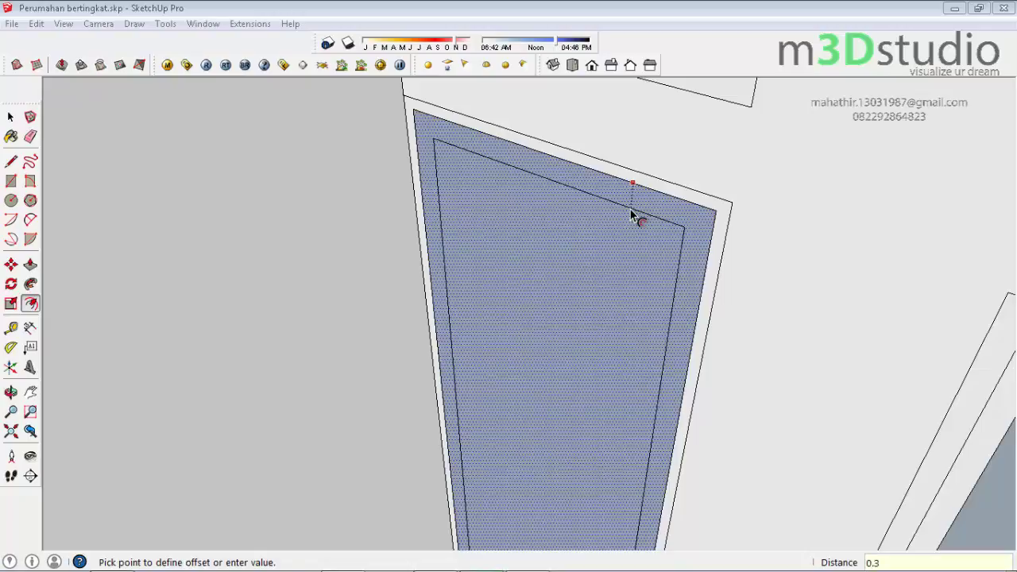
key(Return)
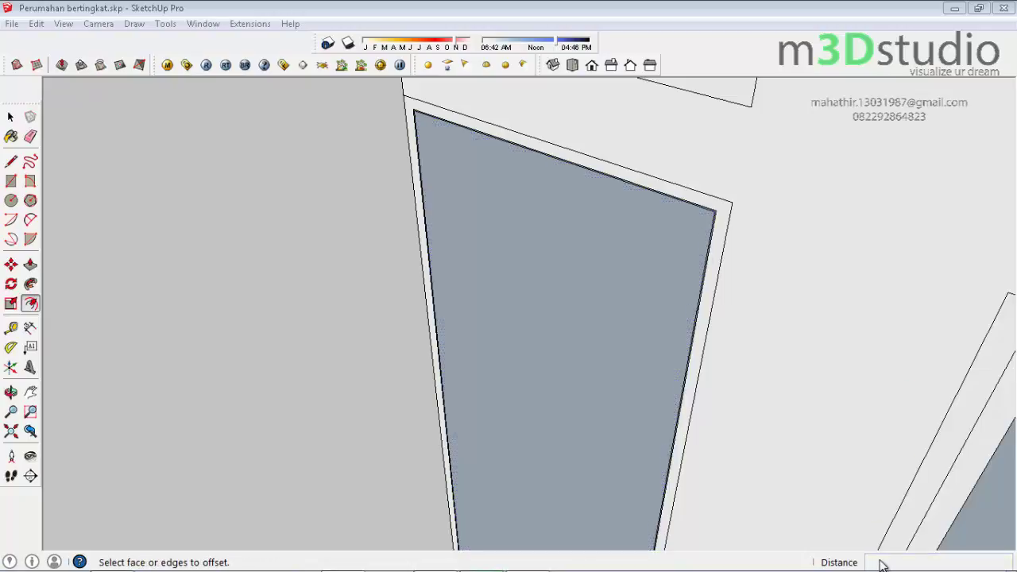
scroll(703, 298, up, 2)
scroll(760, 288, up, 2)
key(space)
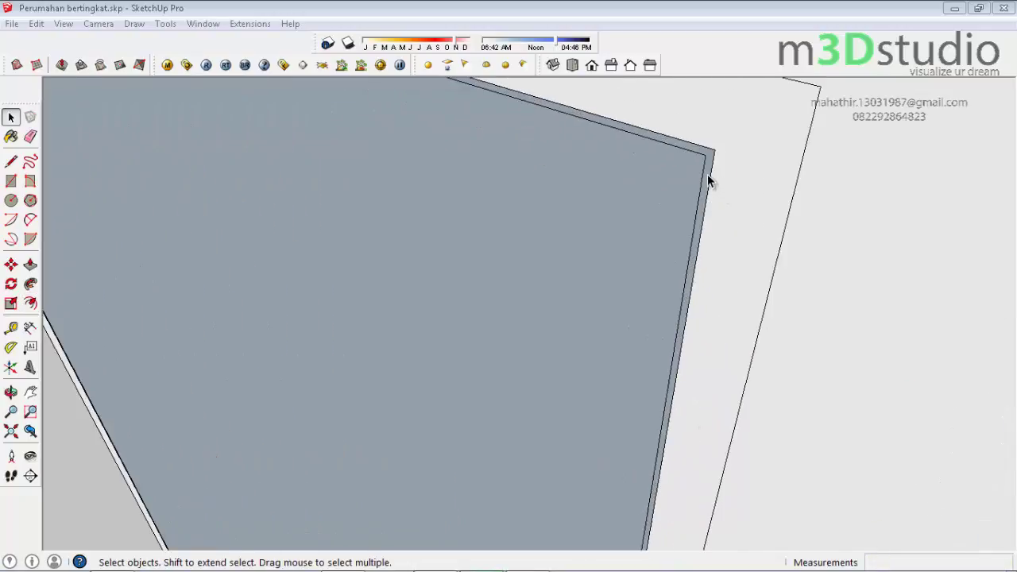
scroll(707, 174, up, 2)
scroll(707, 174, up, 1)
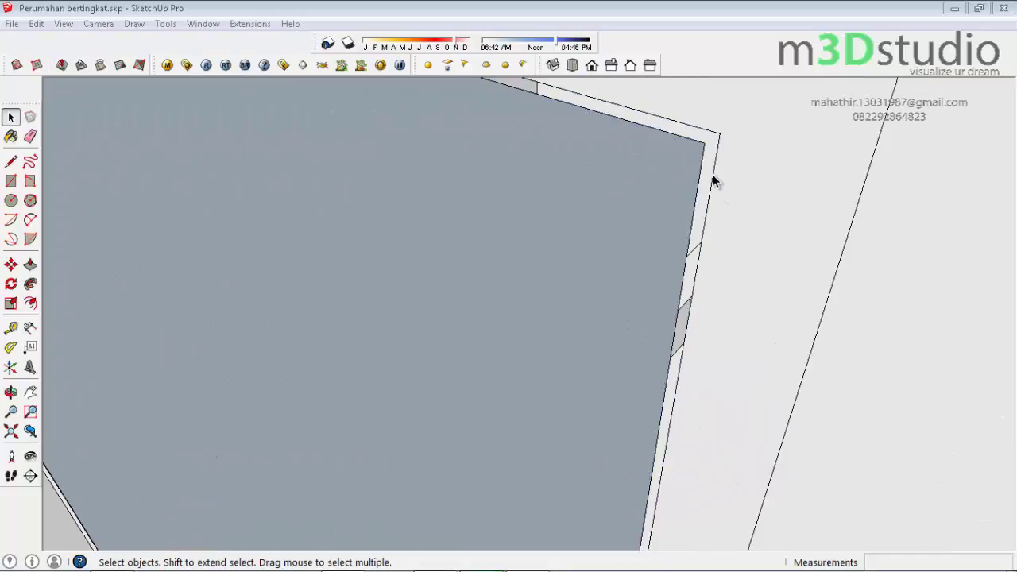
click(713, 181)
scroll(674, 164, down, 1)
scroll(690, 209, down, 1)
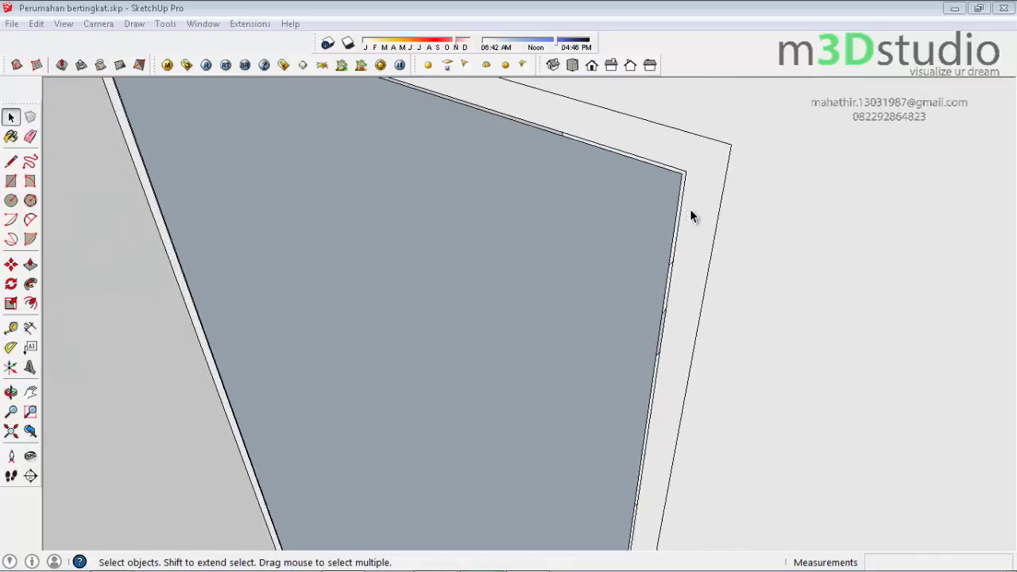
scroll(691, 211, down, 2)
scroll(695, 212, down, 1)
Pull the door-leaf face out with Push/Pull
key(p)
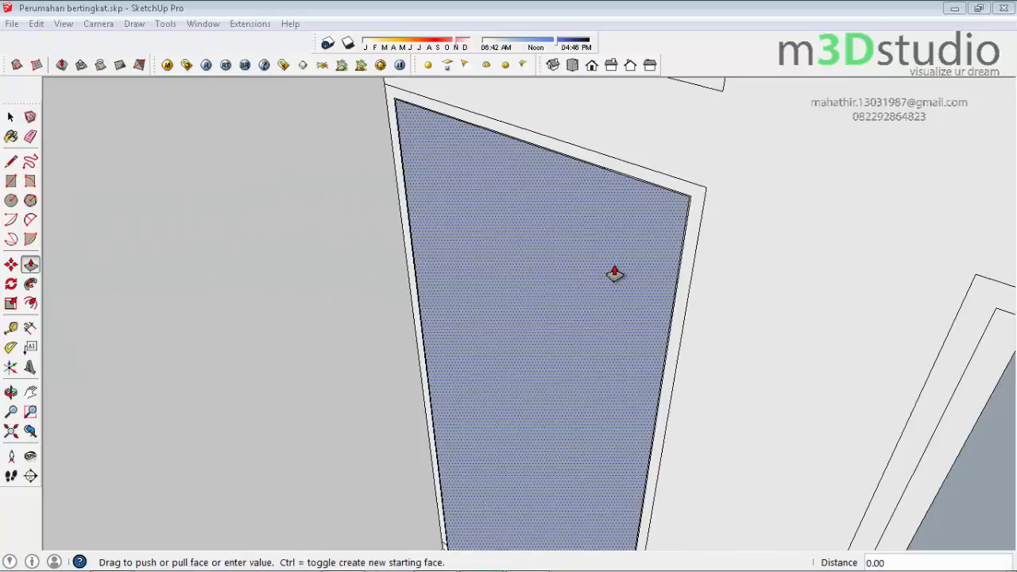
click(614, 274)
text(3)
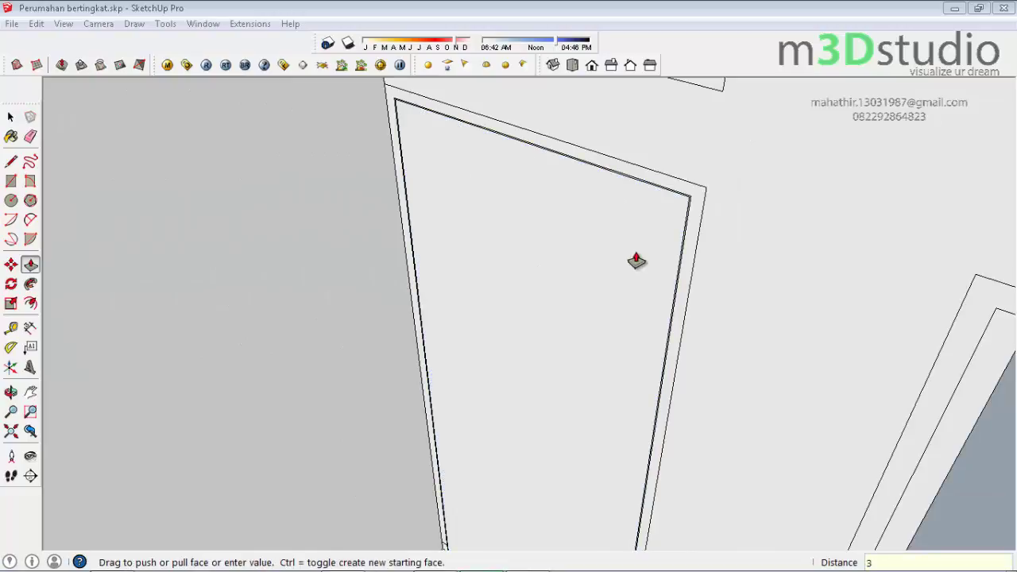
click(636, 261)
scroll(620, 228, down, 2)
scroll(624, 231, down, 2)
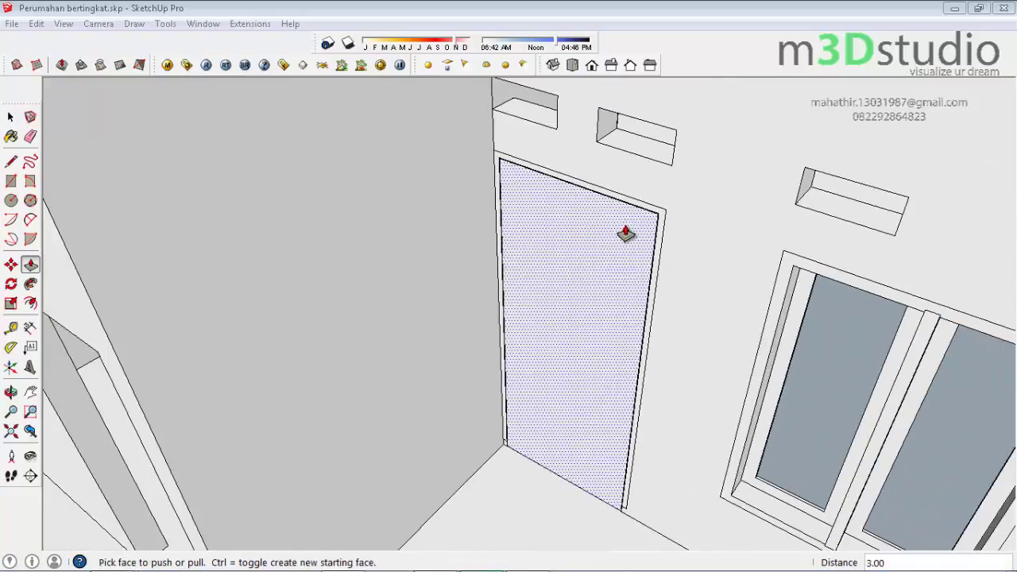
mouse_move(549, 336)
middle_down()
mouse_move(625, 287)
mouse_move(606, 317)
middle_up()
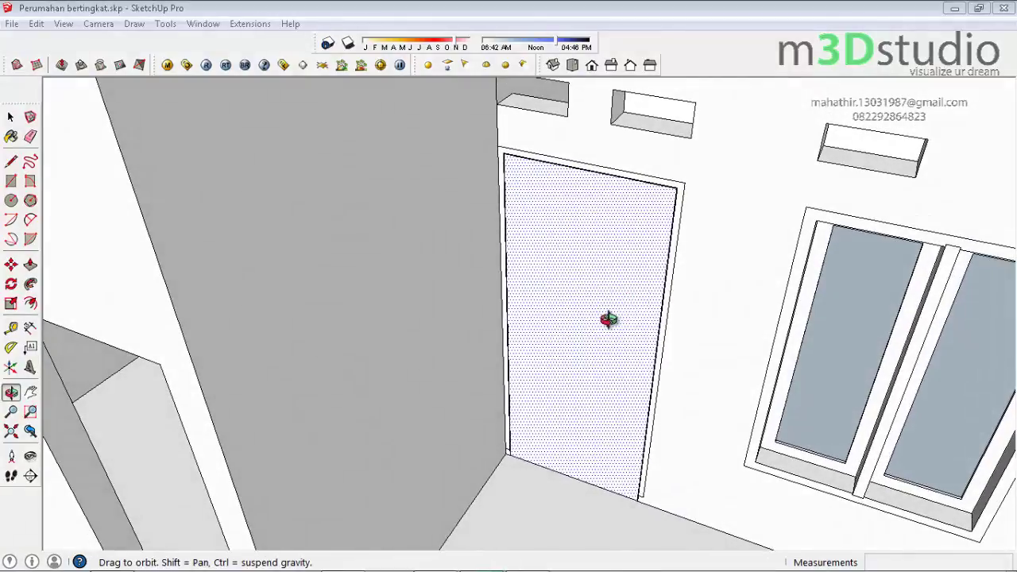
scroll(603, 295, up, 2)
Offset the door leaf's outline 12 inside its edge to form a border frame
key(f)
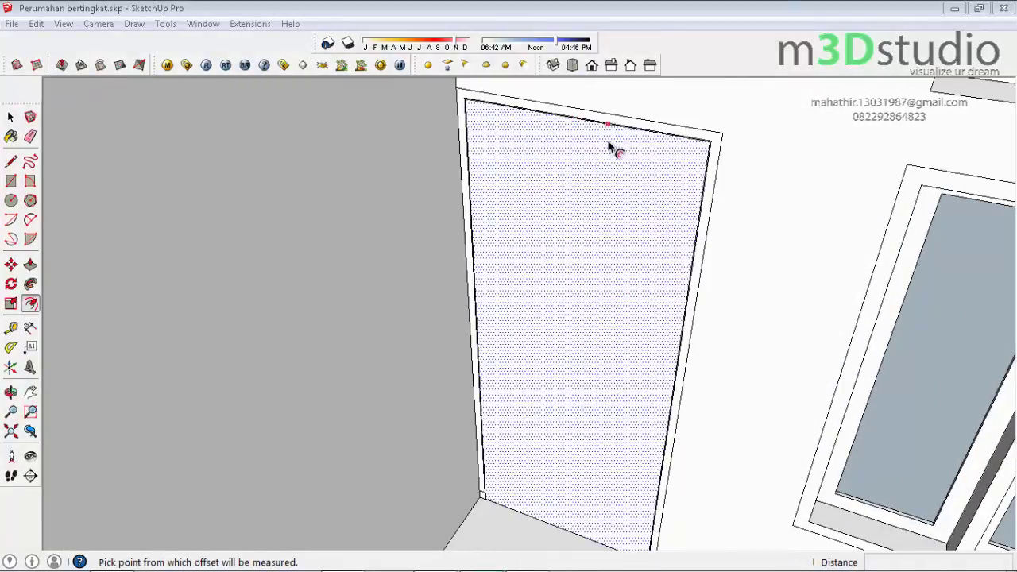
click(607, 143)
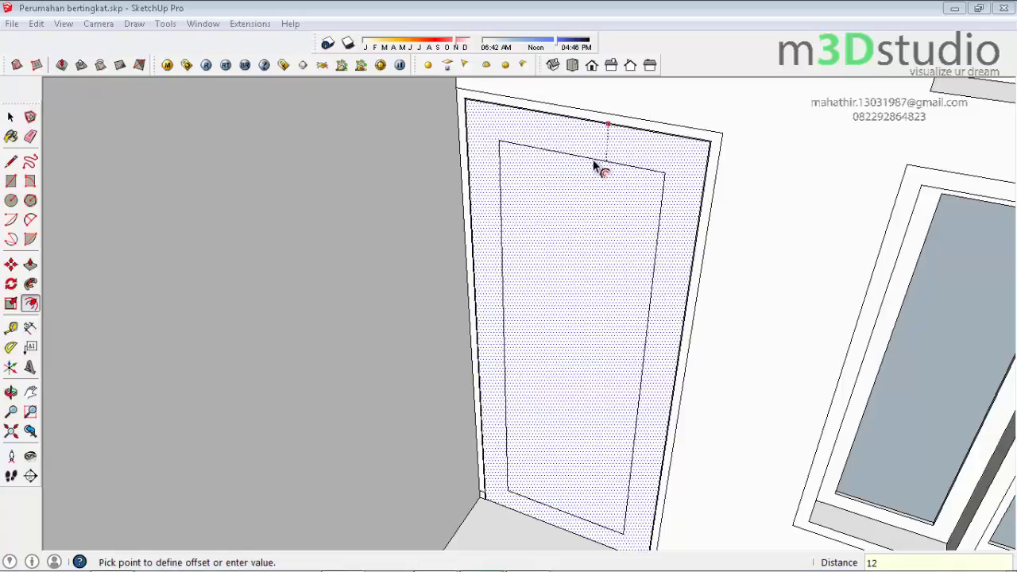
click(596, 164)
key(space)
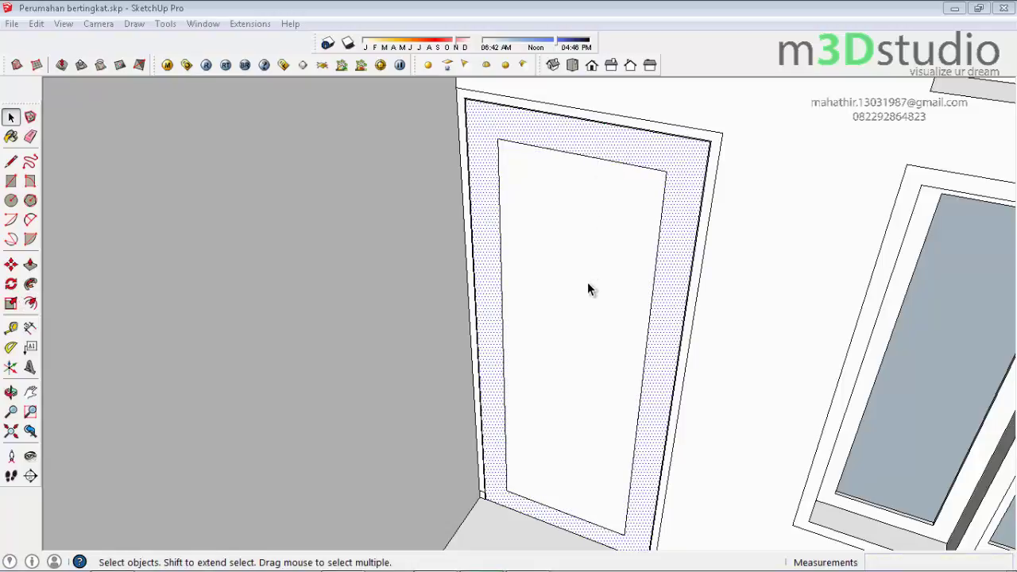
Push the inner door panel in 0.5 to recess it
key(p)
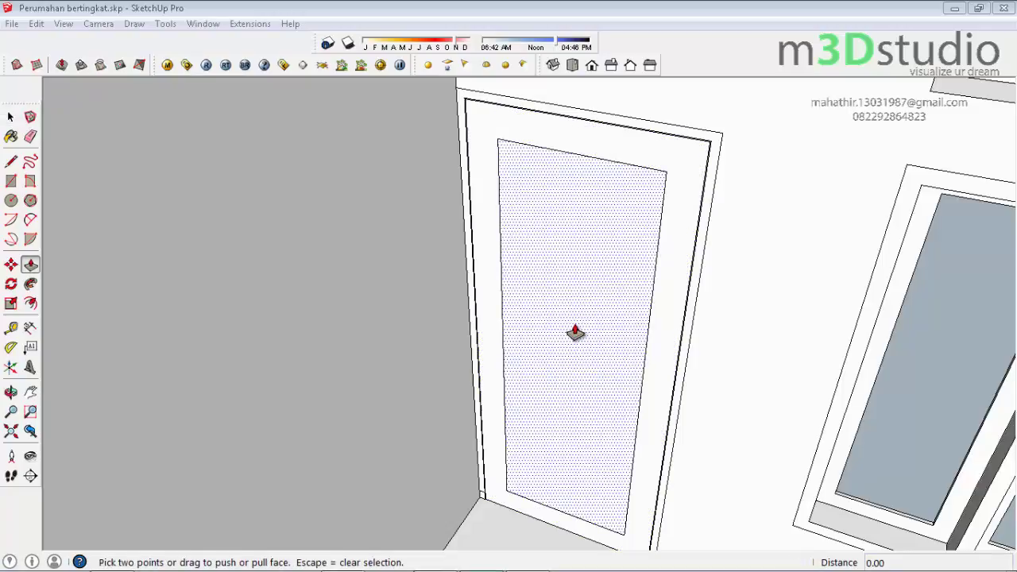
click(575, 332)
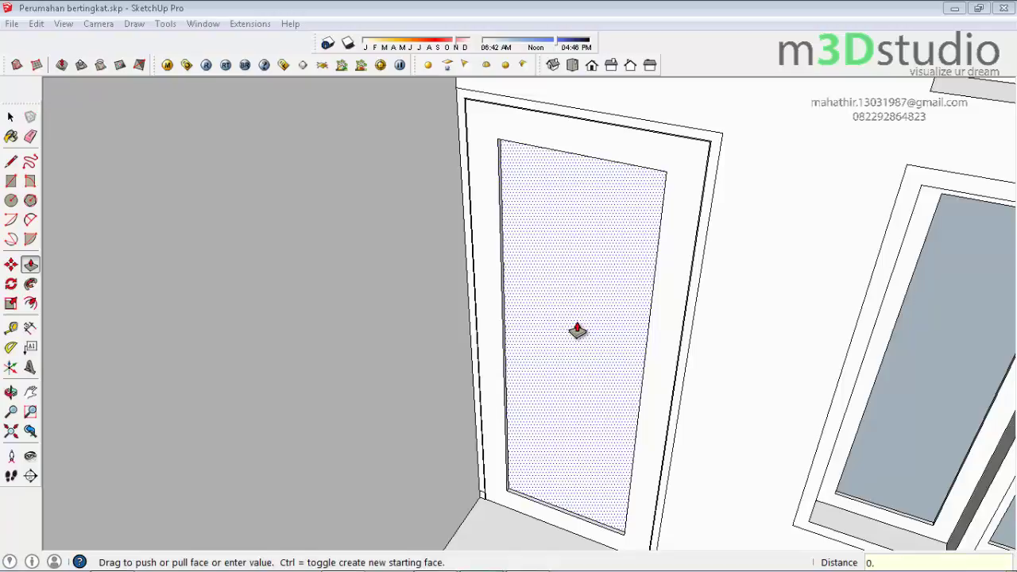
text(5)
key(Return)
key(space)
scroll(559, 479, up, 3)
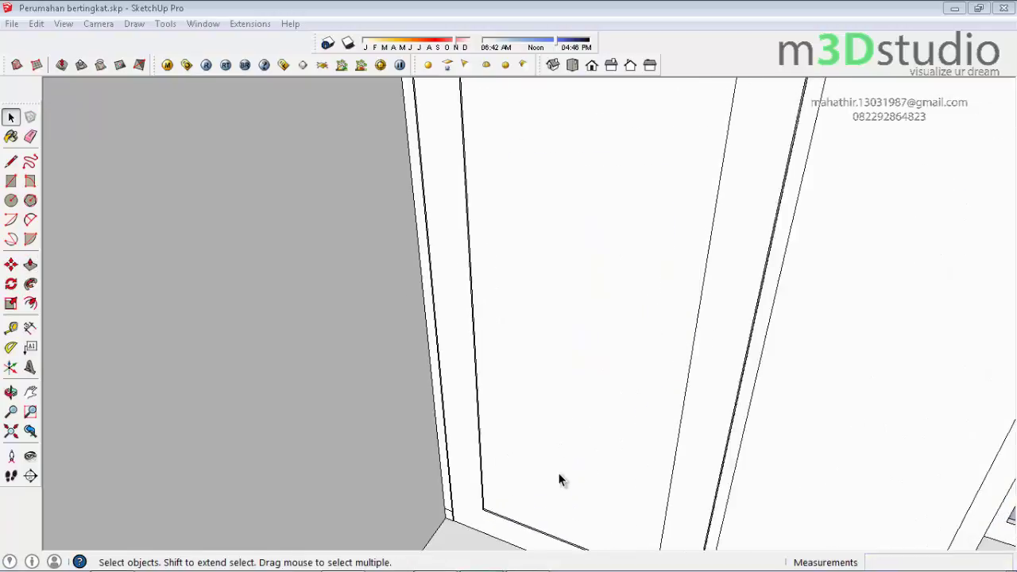
scroll(557, 481, up, 1)
scroll(509, 461, down, 3)
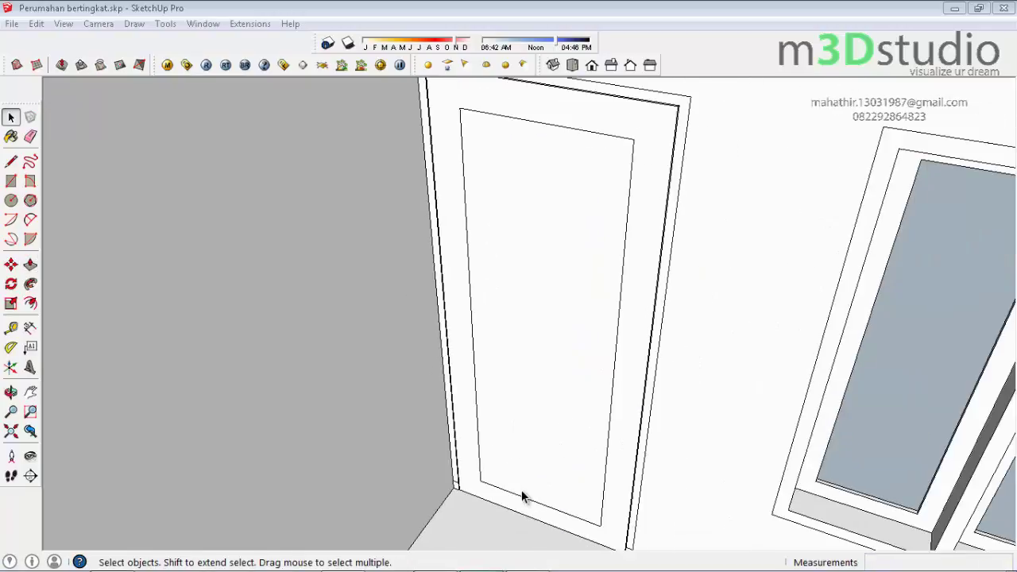
Place two horizontal guides across the door panel, using a temporary vertical line as reference
key(t)
click(518, 494)
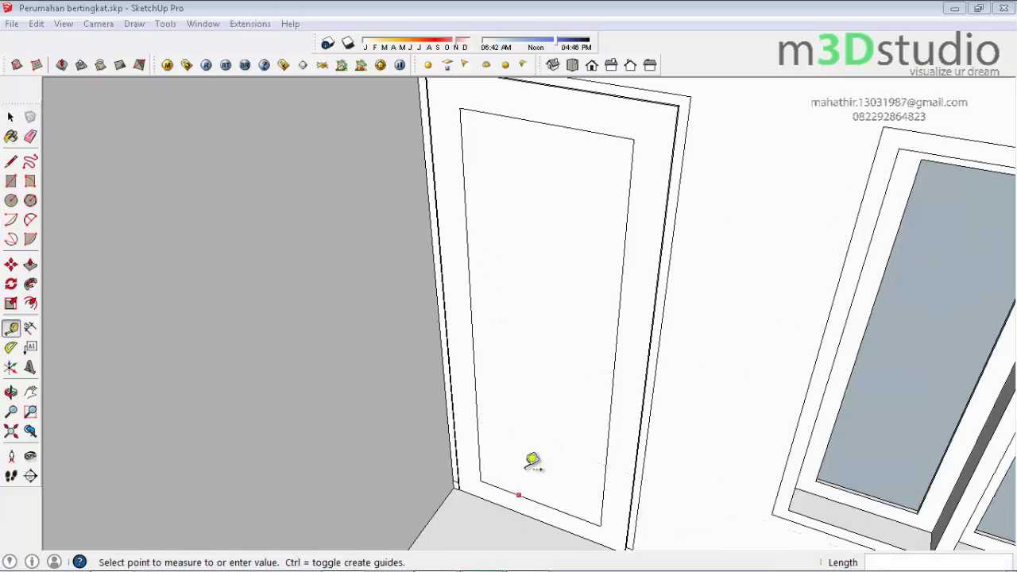
click(473, 326)
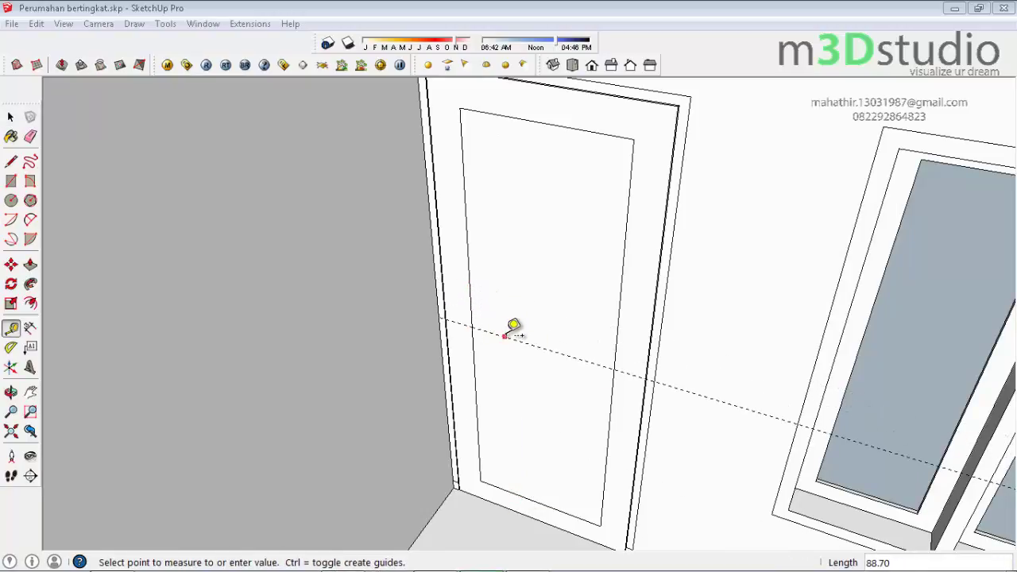
key(l)
click(510, 338)
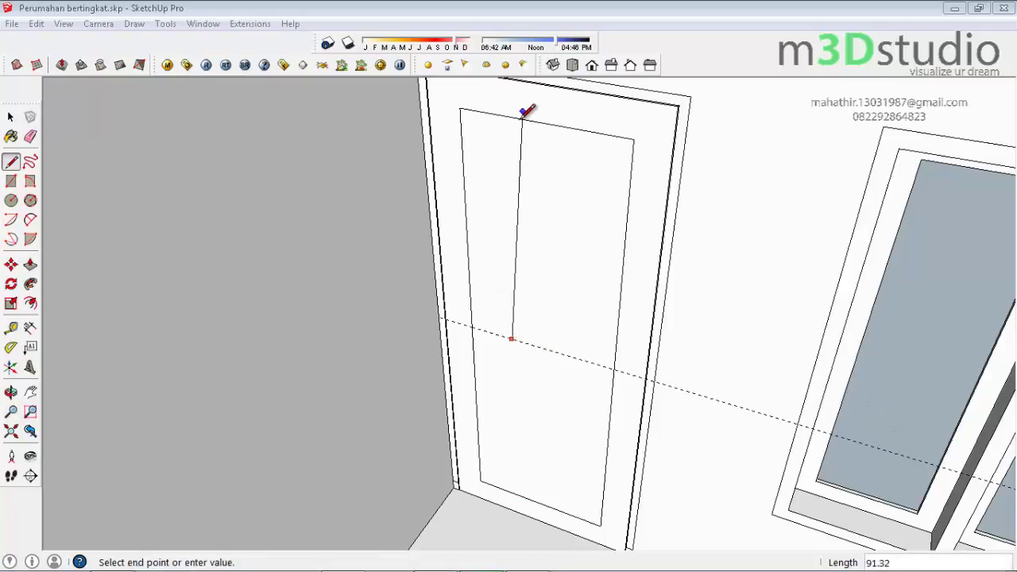
click(508, 116)
key(t)
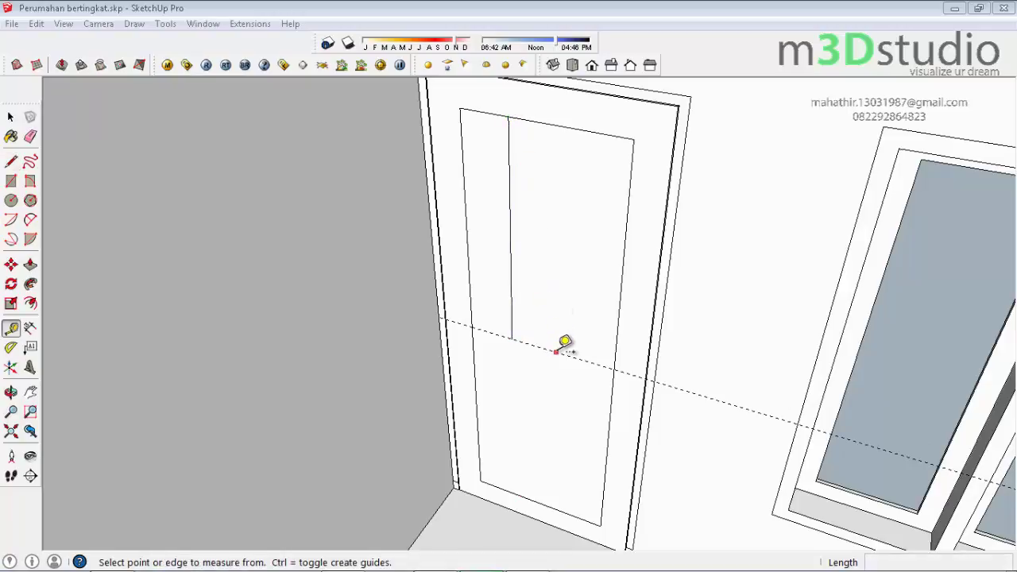
click(556, 351)
click(518, 236)
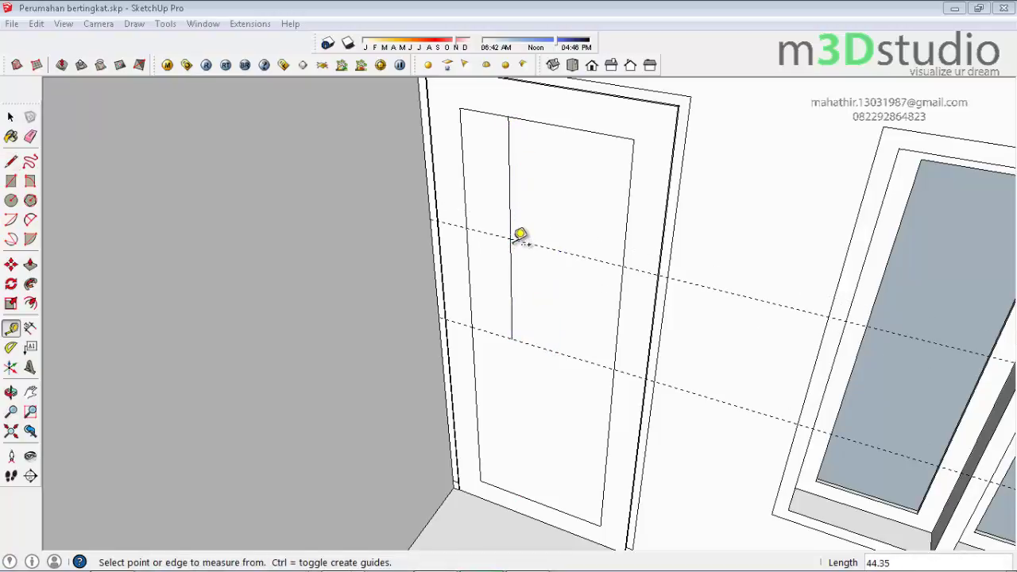
key(e)
click(509, 196)
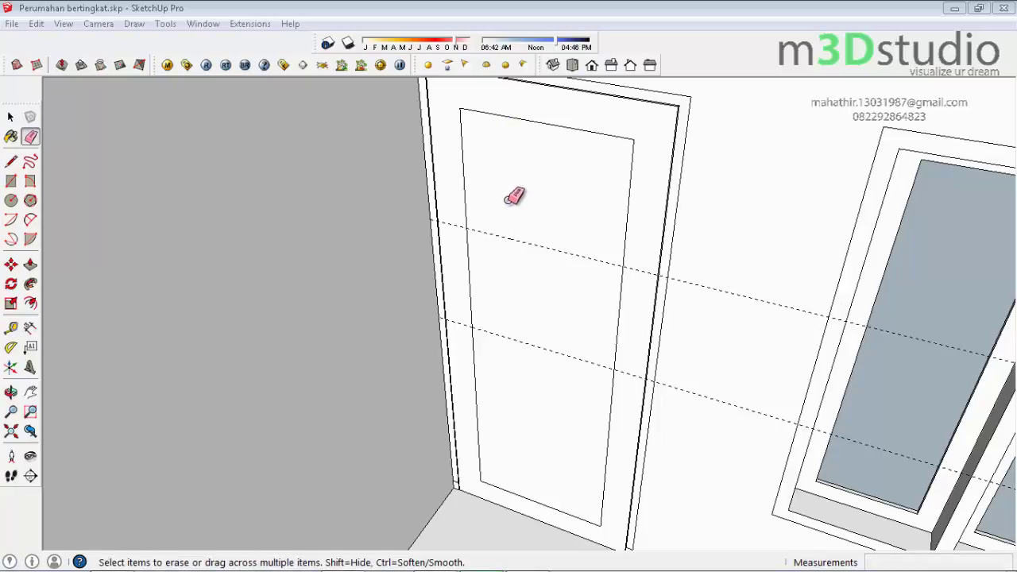
Add a further horizontal guide through the midpoint of a line between the two guides
key(l)
click(510, 339)
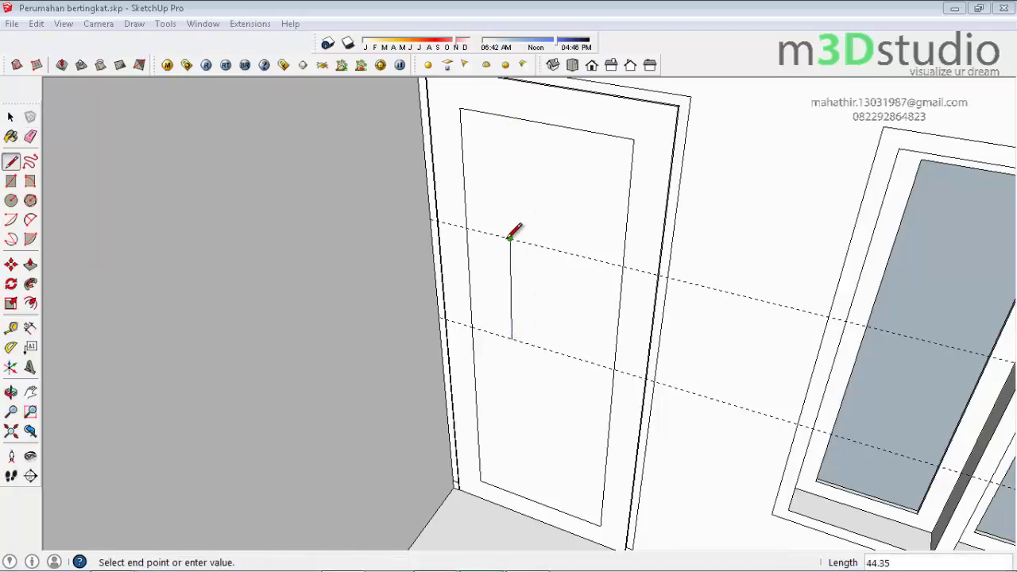
key(t)
click(548, 348)
click(510, 274)
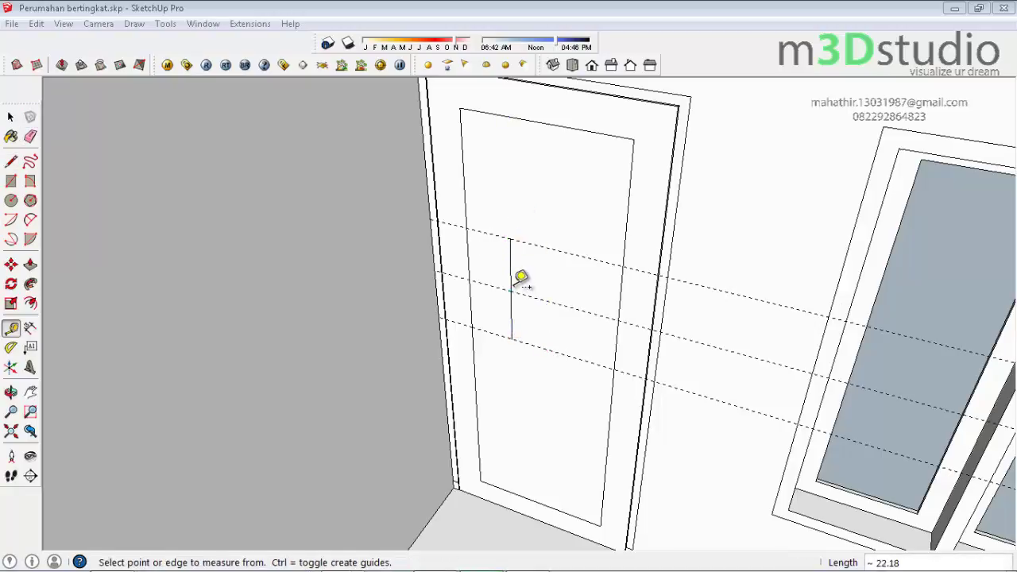
key(e)
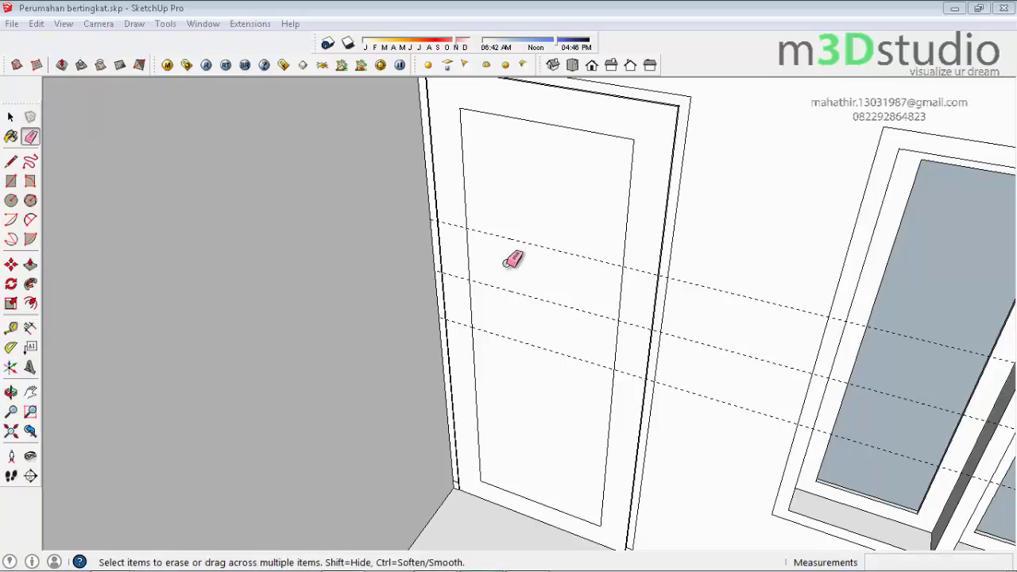
scroll(498, 346, up, 3)
Draw the band rectangle across the door panel between the guides
key(r)
click(460, 306)
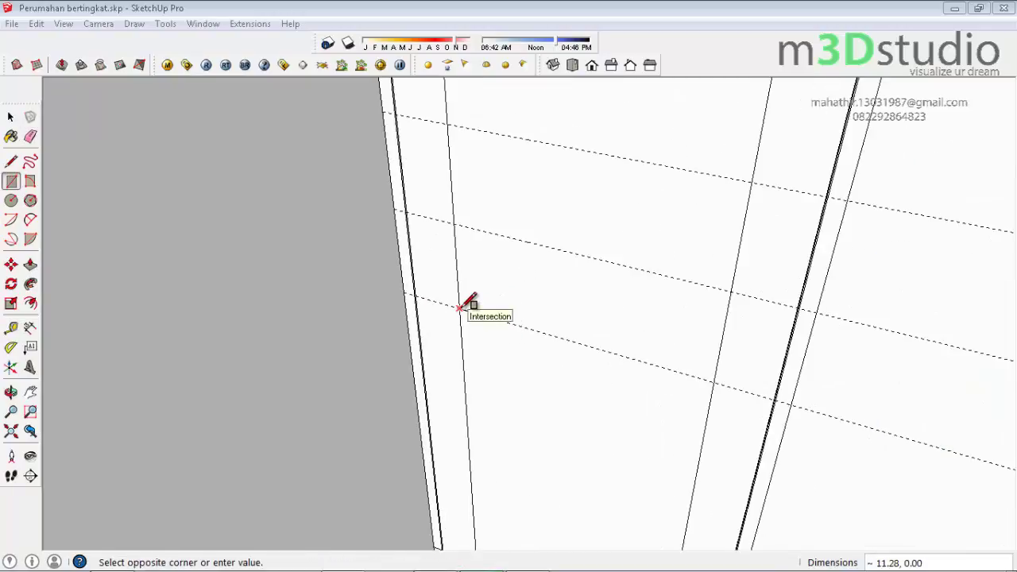
key(Escape)
click(460, 307)
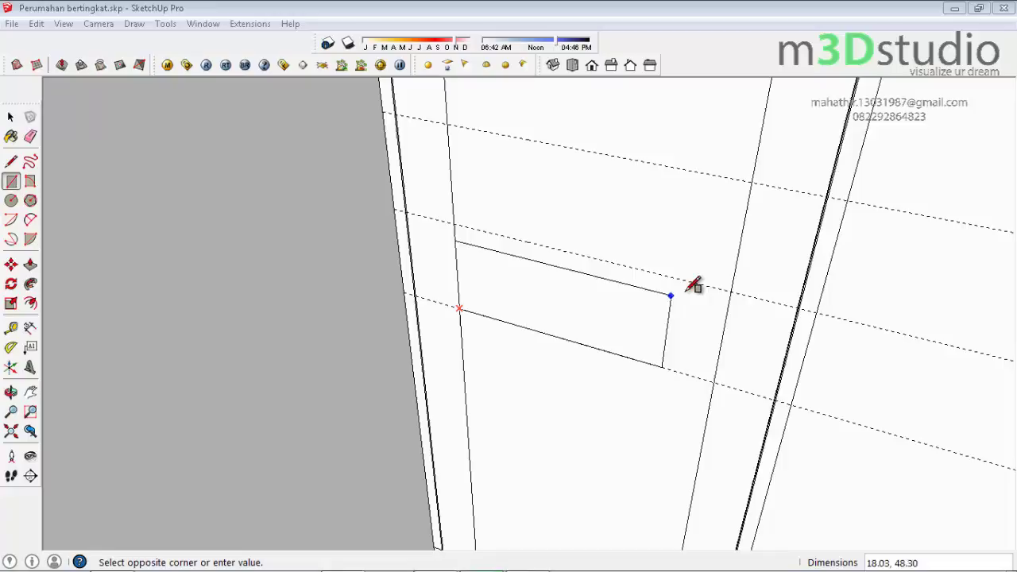
click(731, 290)
Add a guide 4 below the band's top and draw a 4 × 59.40 strip along it
key(t)
click(670, 280)
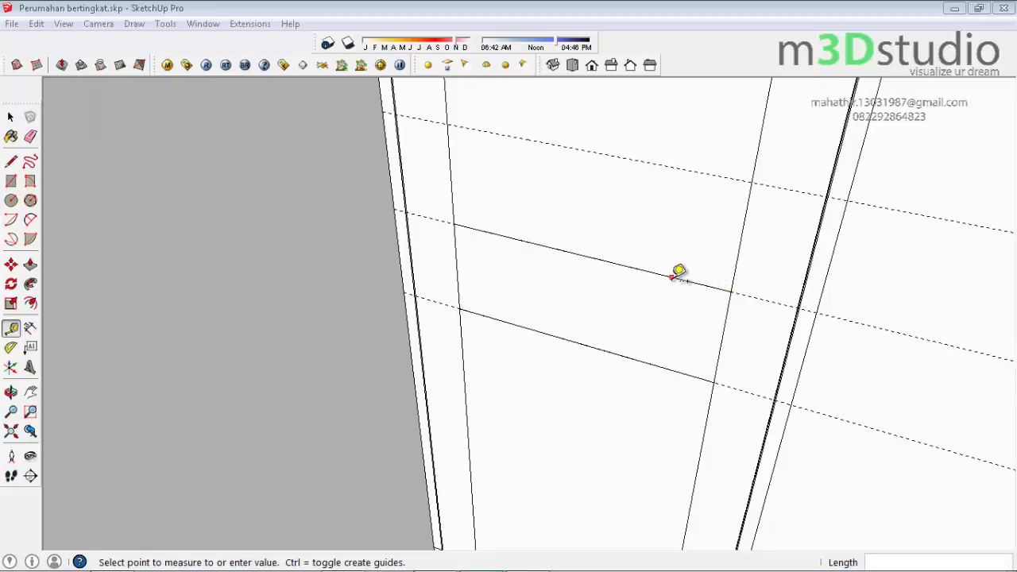
text(4)
click(710, 301)
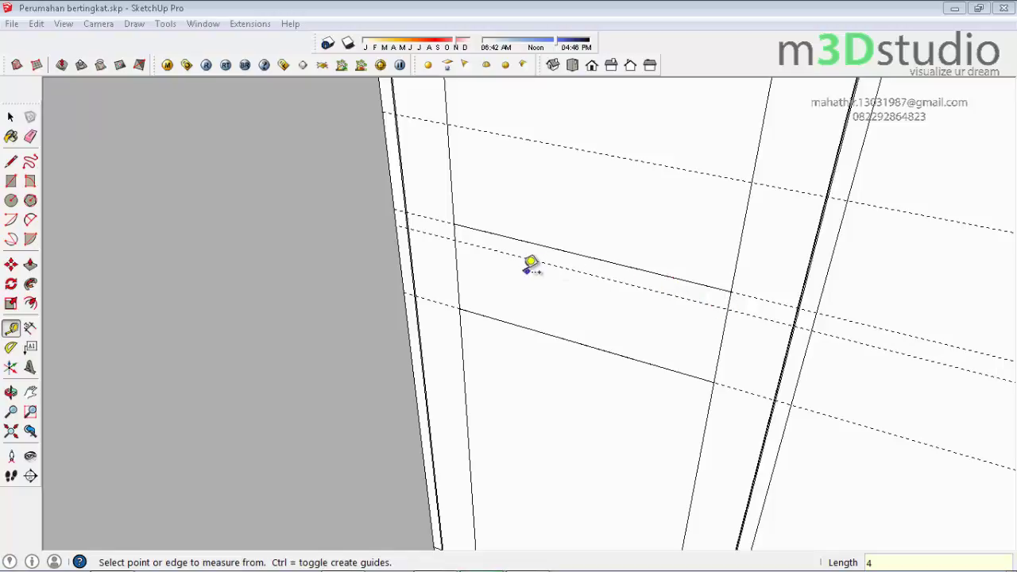
key(r)
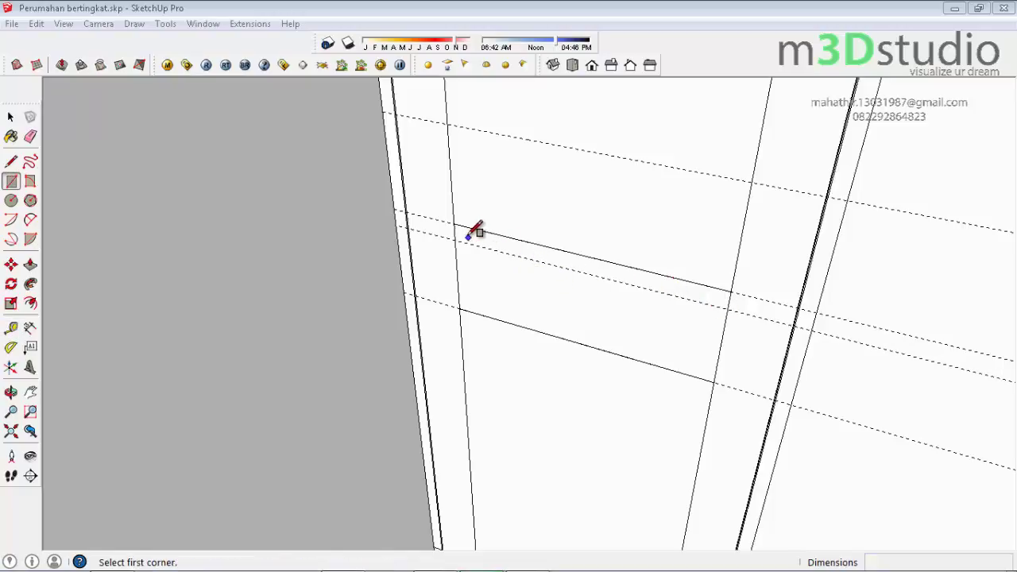
click(455, 239)
click(731, 287)
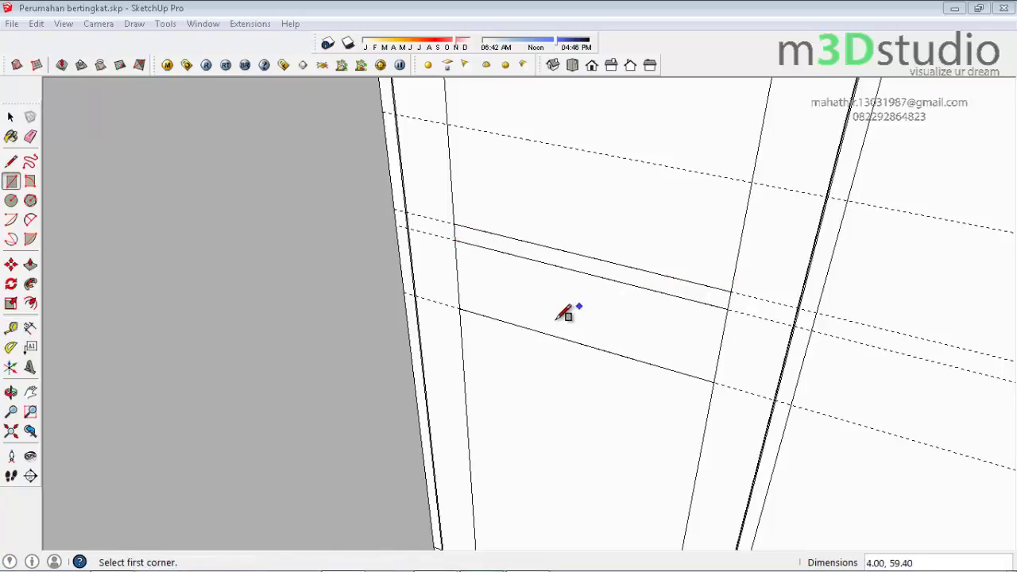
scroll(567, 307, down, 3)
key(space)
Erase the leftover guide line across the door
key(e)
drag(731, 264, 736, 367)
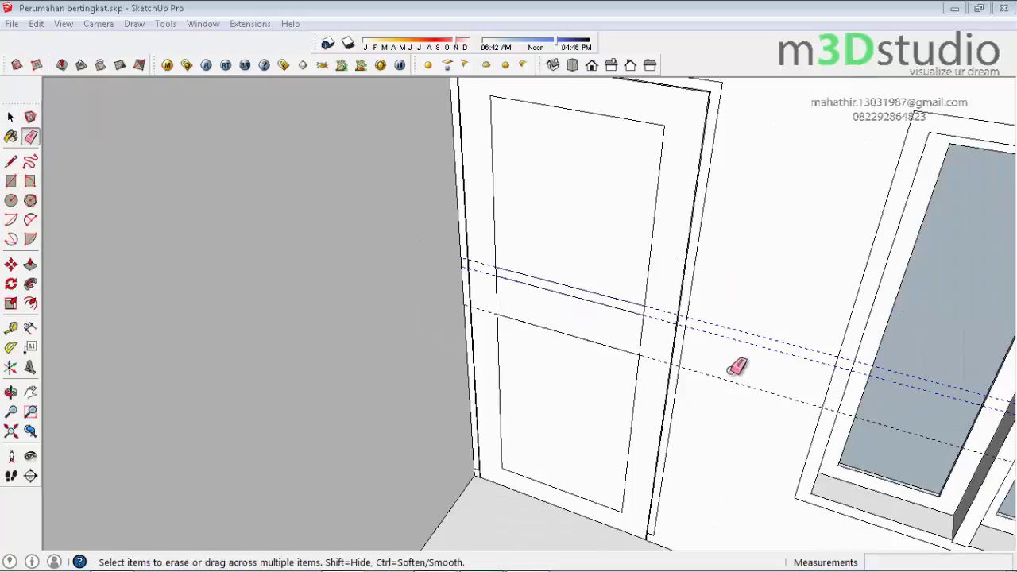
scroll(545, 284, down, 3)
scroll(574, 291, up, 3)
scroll(479, 302, up, 2)
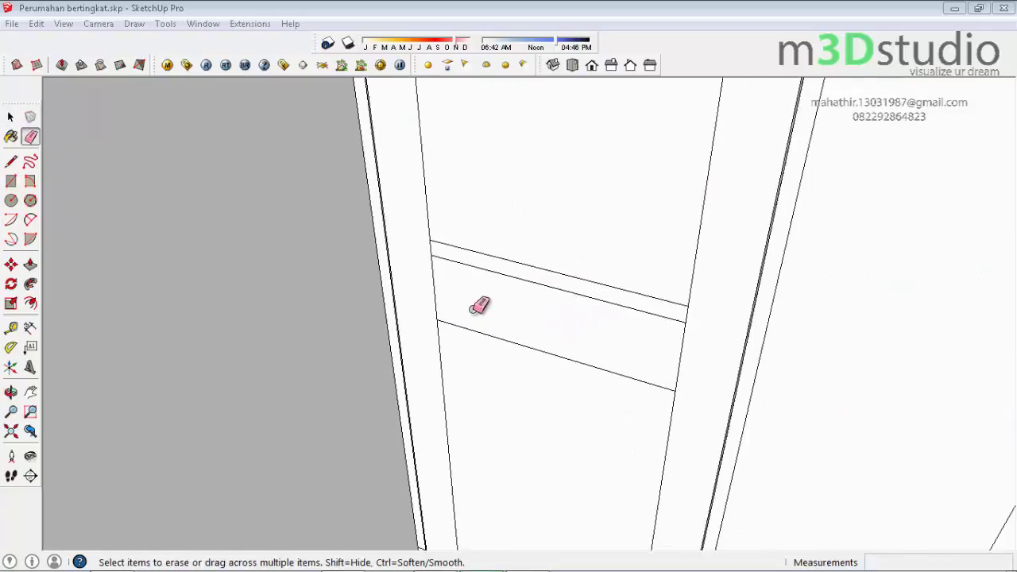
scroll(490, 319, down, 1)
key(space)
Group the middle band face and its upper 4-unit strip into one panel
double_click(511, 307)
scroll(527, 283, up, 2)
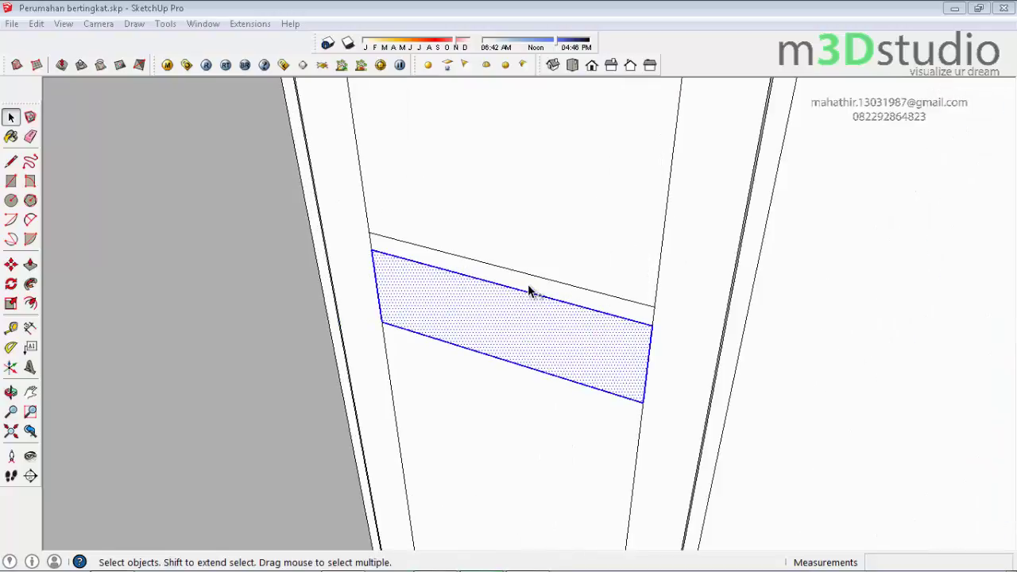
shift+click(528, 284)
right_click(508, 306)
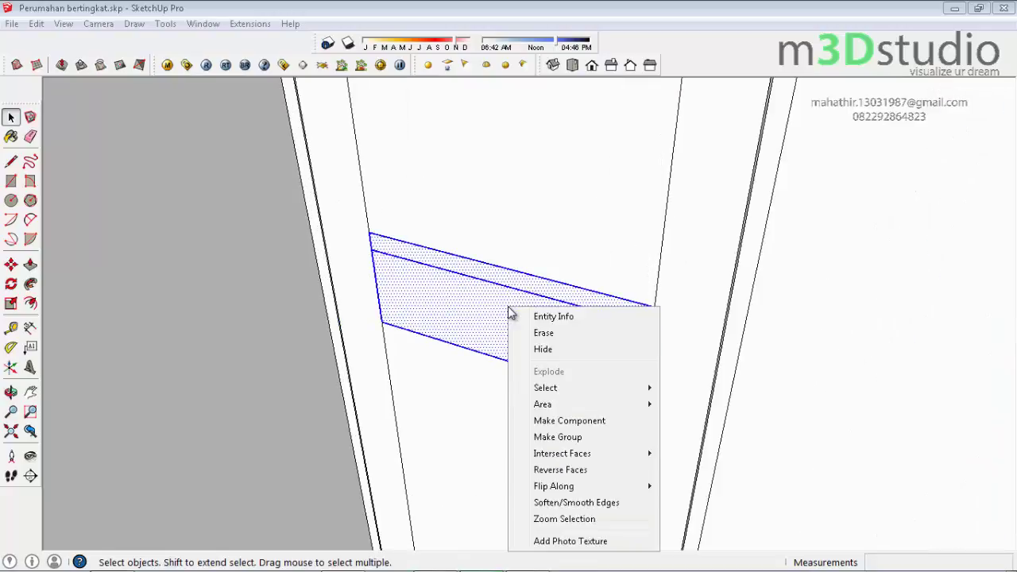
click(600, 439)
scroll(547, 262, down, 2)
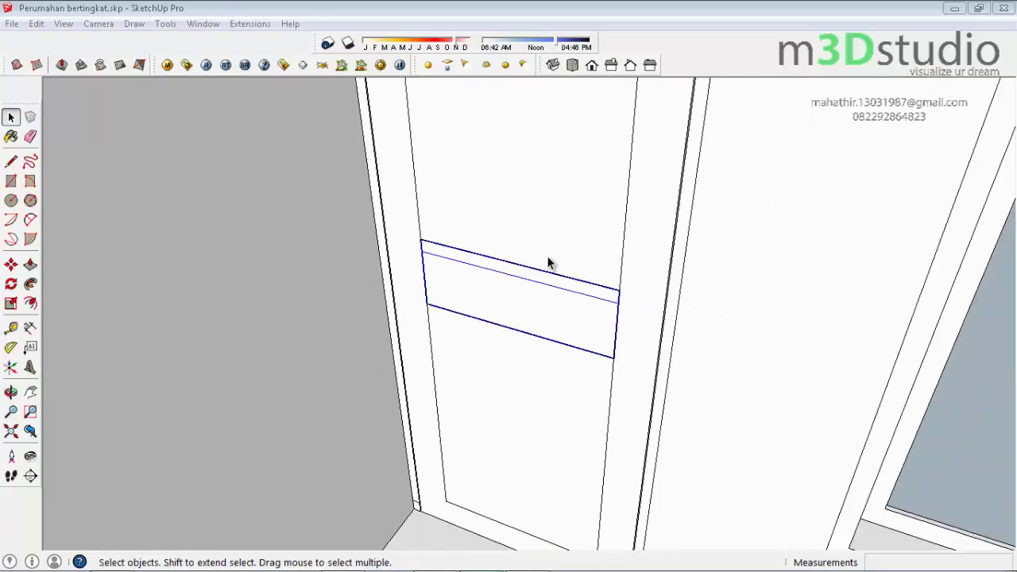
scroll(549, 272, down, 1)
Move the grouped panel off the door to its left side
key(m)
scroll(524, 401, down, 2)
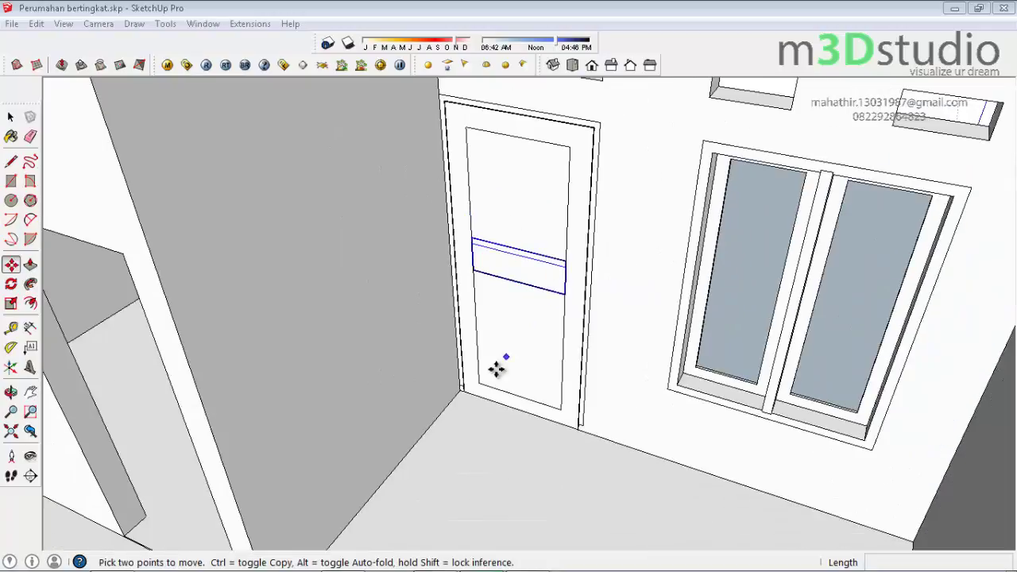
click(506, 436)
click(469, 481)
scroll(524, 230, up, 2)
key(space)
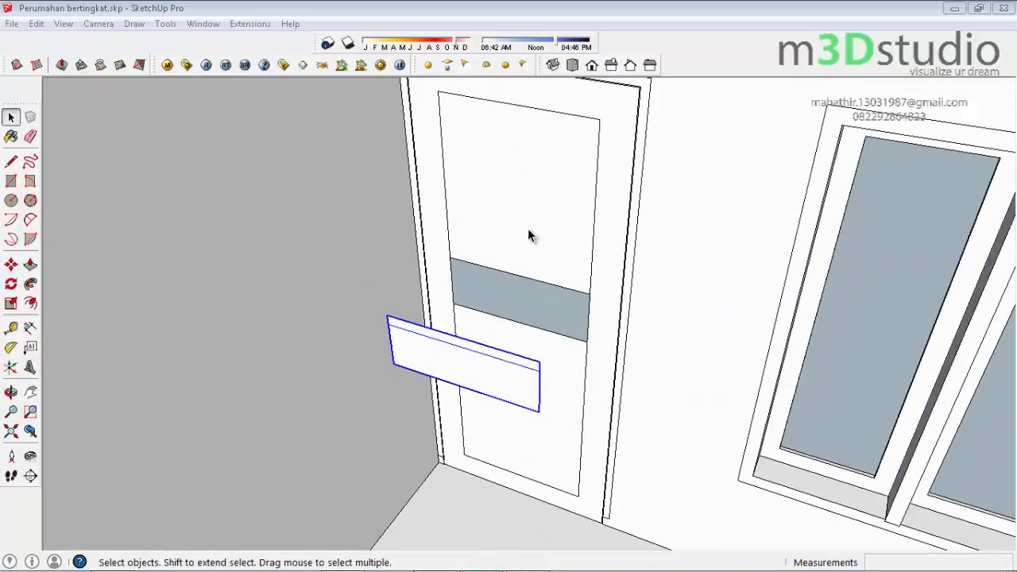
Split the door face with a new line and erase the horizontal lines across the leaf
click(529, 231)
key(l)
click(586, 341)
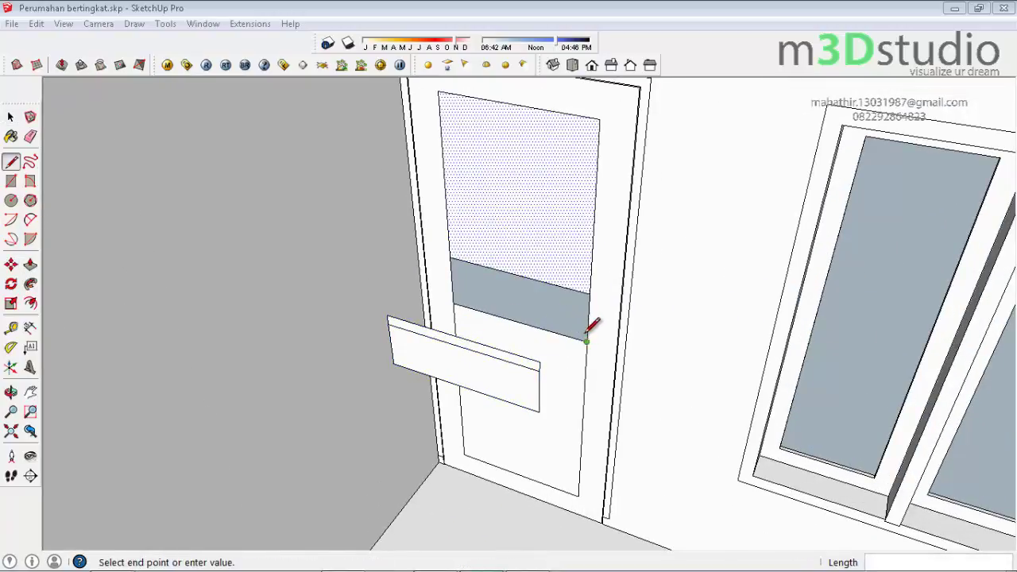
click(588, 294)
key(e)
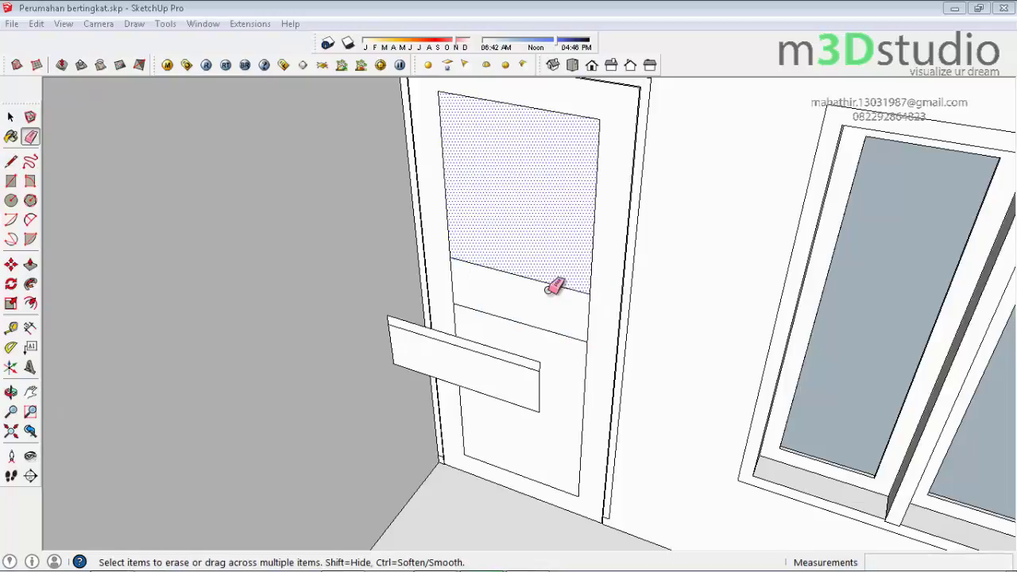
drag(551, 287, 544, 337)
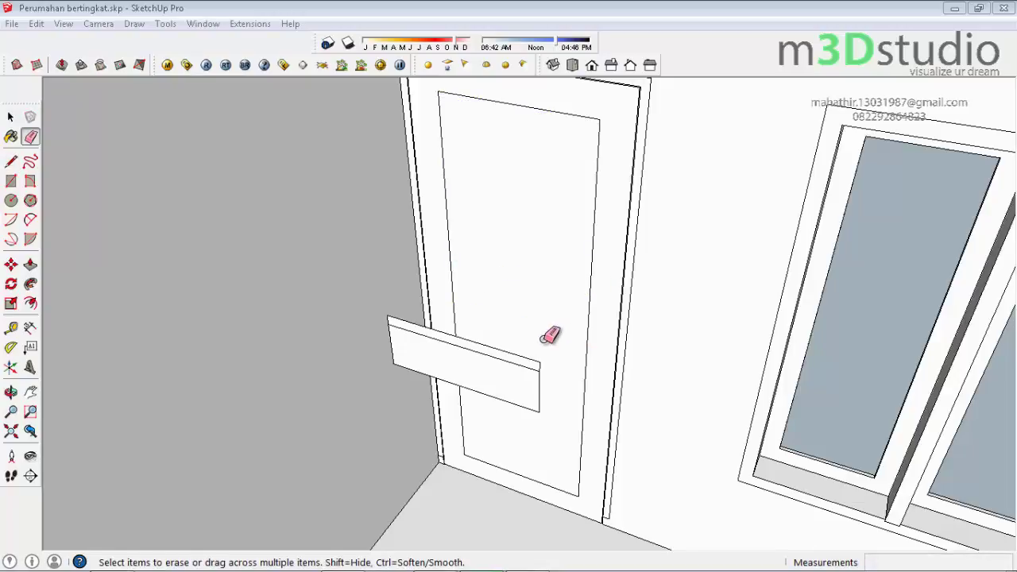
Push the door's inner panel back 3 to open it up, then orbit to inspect
key(p)
click(547, 312)
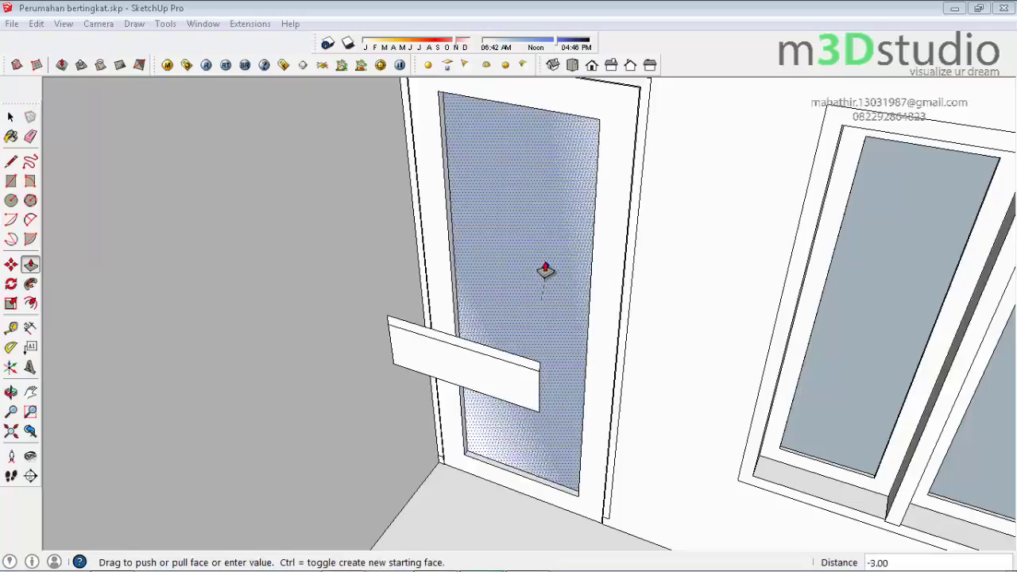
click(544, 270)
scroll(543, 266, down, 3)
middle_drag(513, 220, 501, 317)
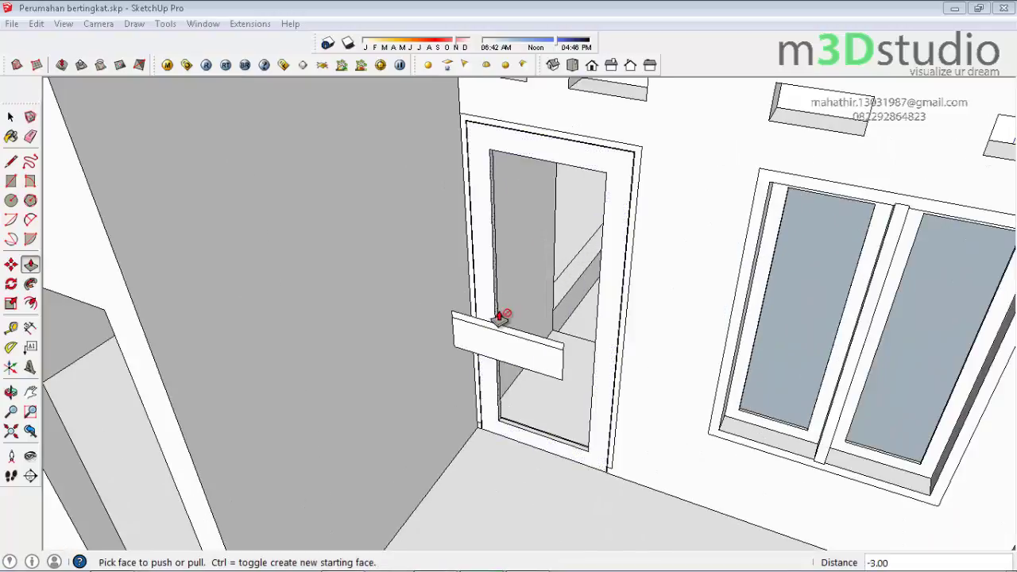
scroll(545, 366, up, 3)
scroll(585, 343, up, 2)
Explode the panel group and pull its face out into a 2-thick board
key(space)
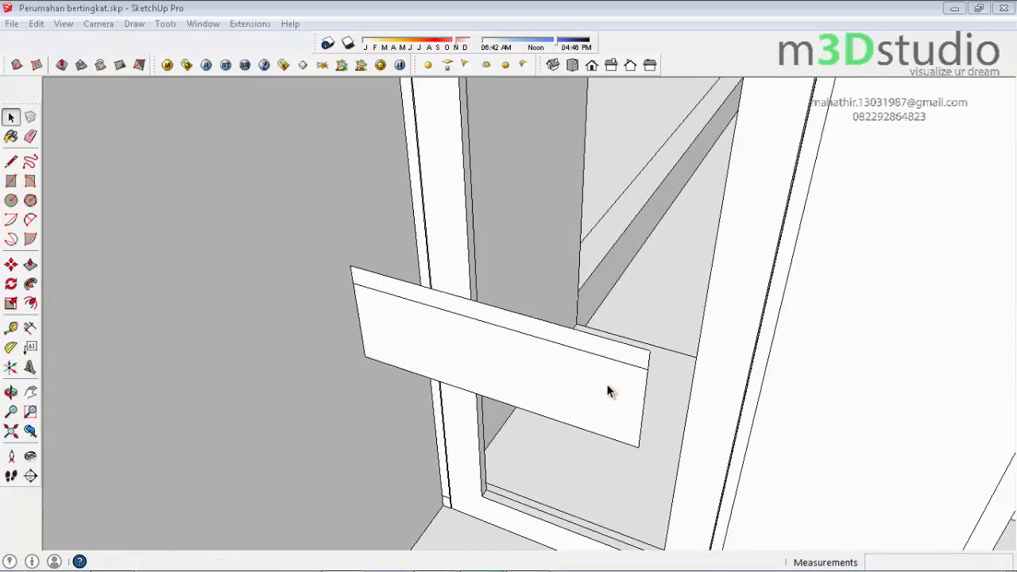
right_click(606, 386)
click(657, 235)
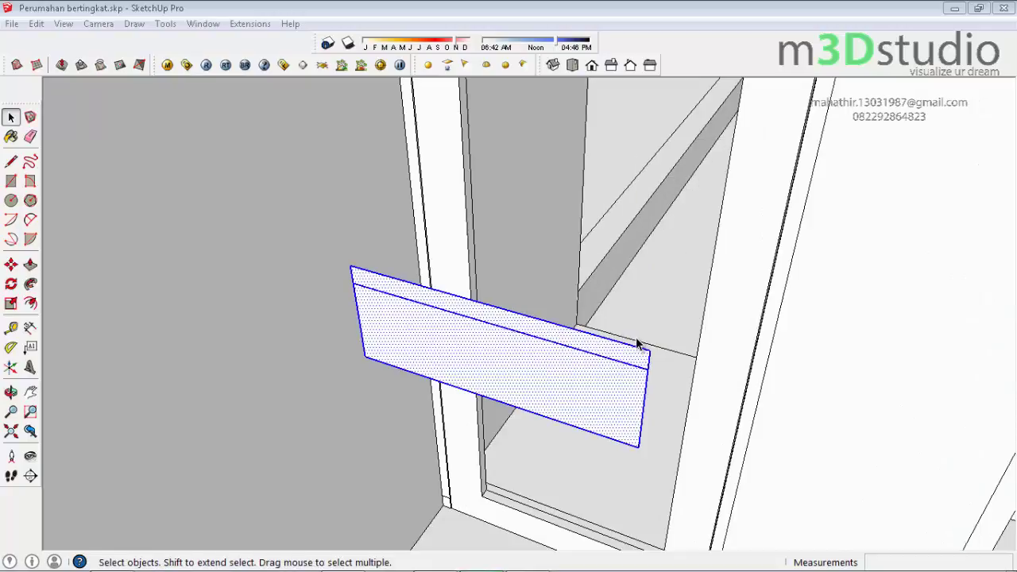
key(p)
drag(586, 408, 582, 426)
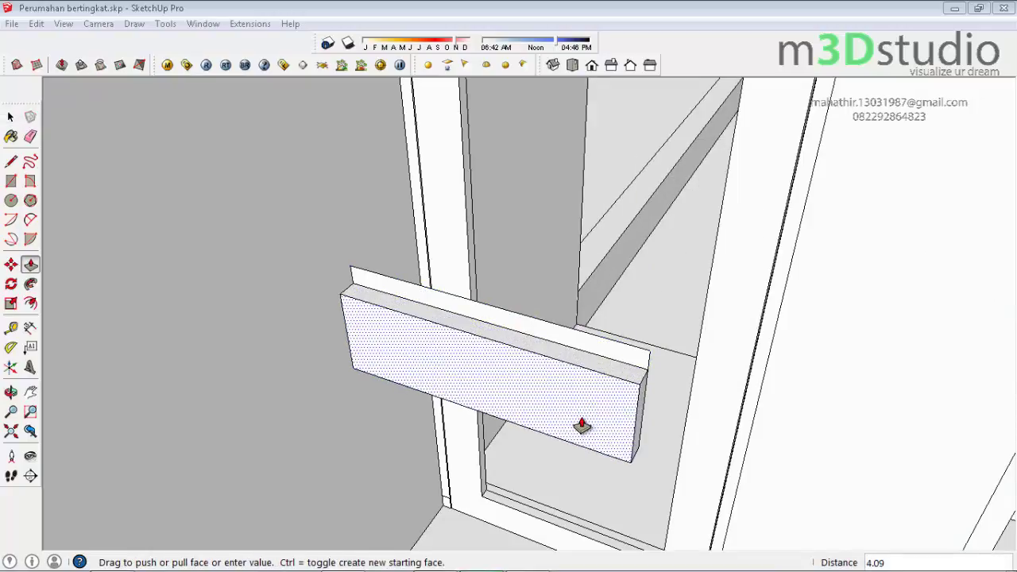
key(Return)
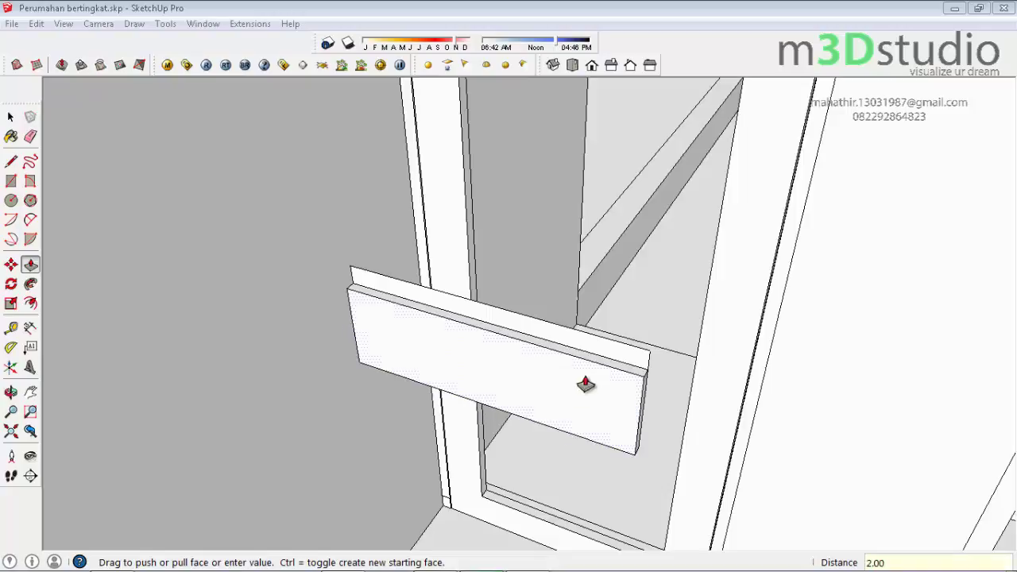
Push the board's top face down 0.50
scroll(627, 361, up, 4)
scroll(567, 262, down, 4)
scroll(567, 266, up, 2)
scroll(564, 268, up, 2)
click(564, 268)
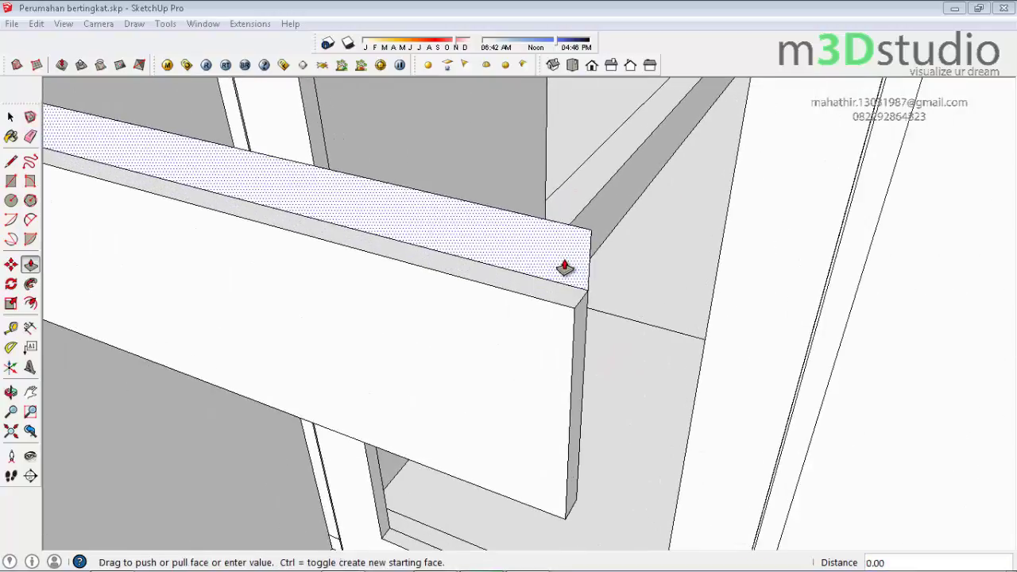
mouse_move(564, 268)
mouse_down()
mouse_move(575, 315)
mouse_move(554, 282)
mouse_up()
text(0.)
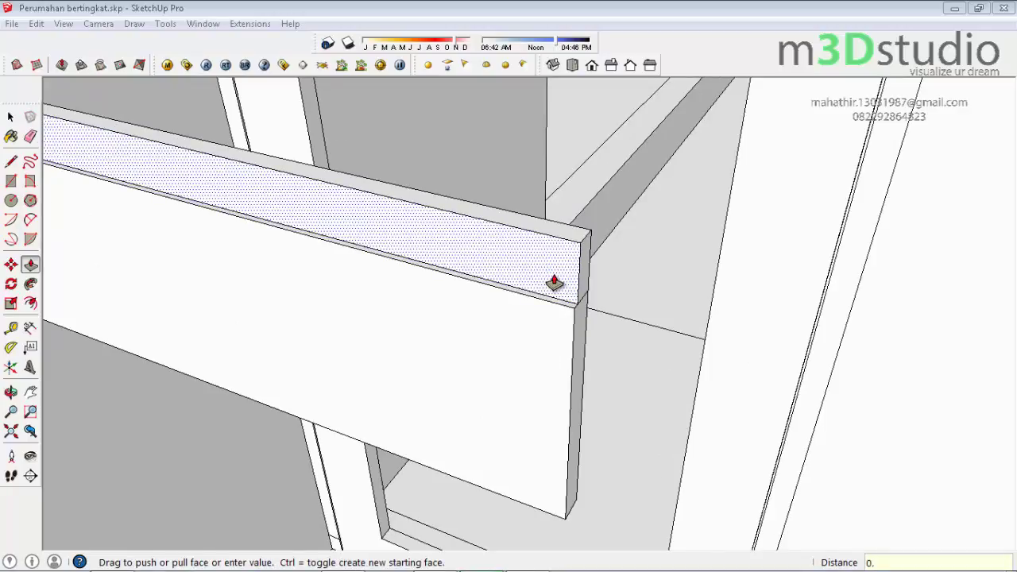
text(50)
key(Return)
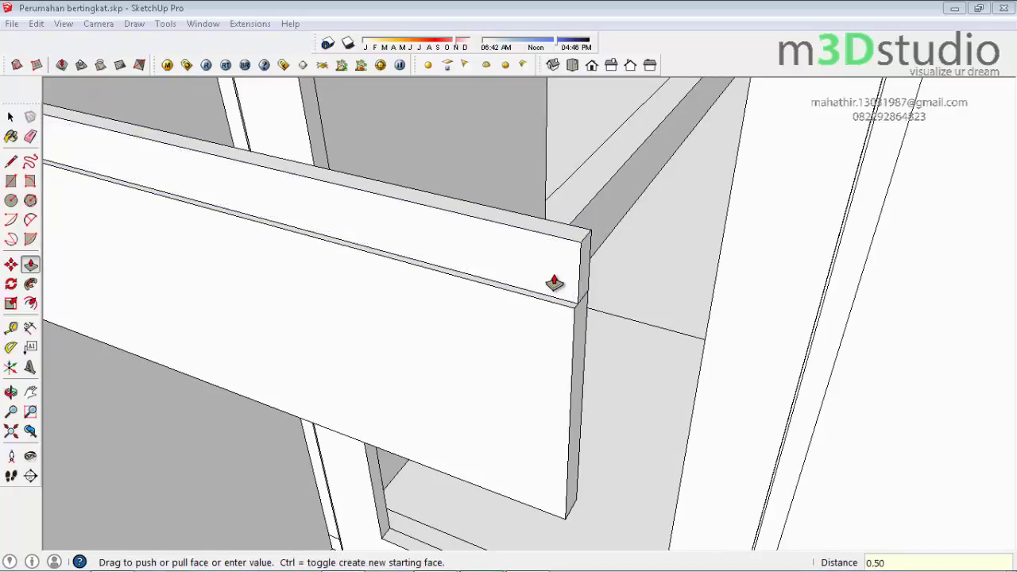
From behind, draw a line marking a narrow strip along the board's top
middle_drag(553, 283, 277, 326)
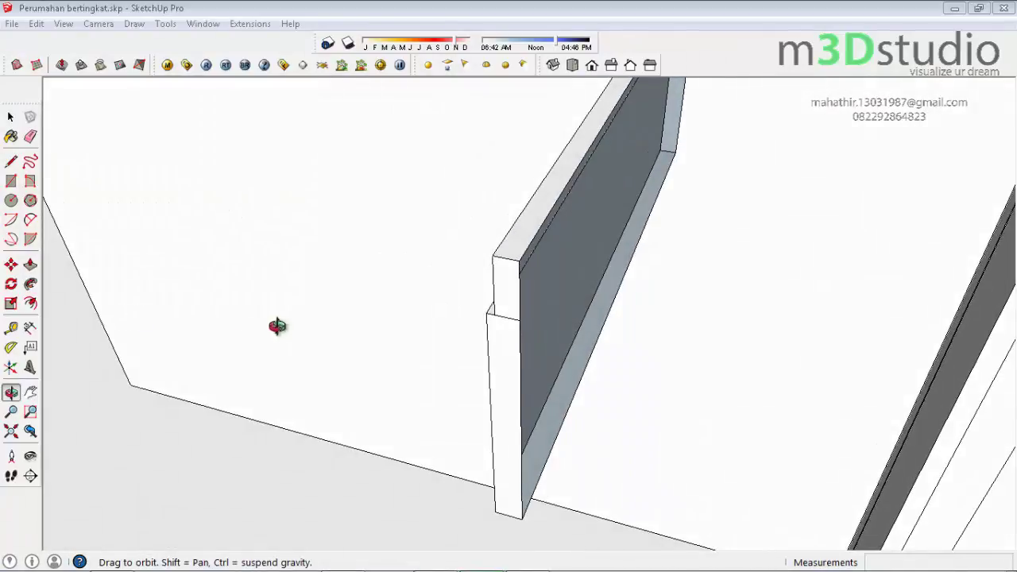
key(l)
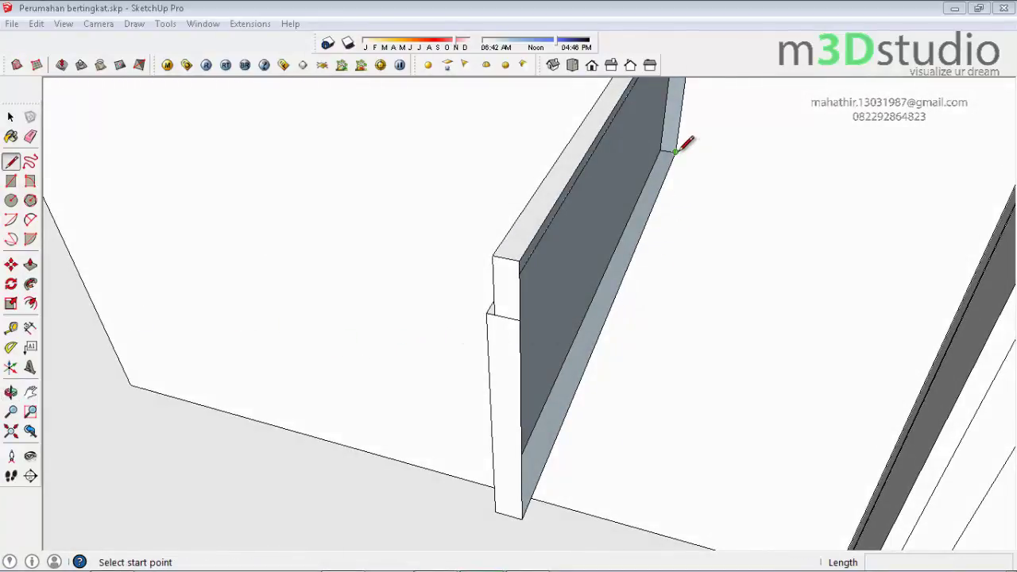
click(520, 318)
scroll(520, 318, down, 2)
scroll(516, 326, down, 2)
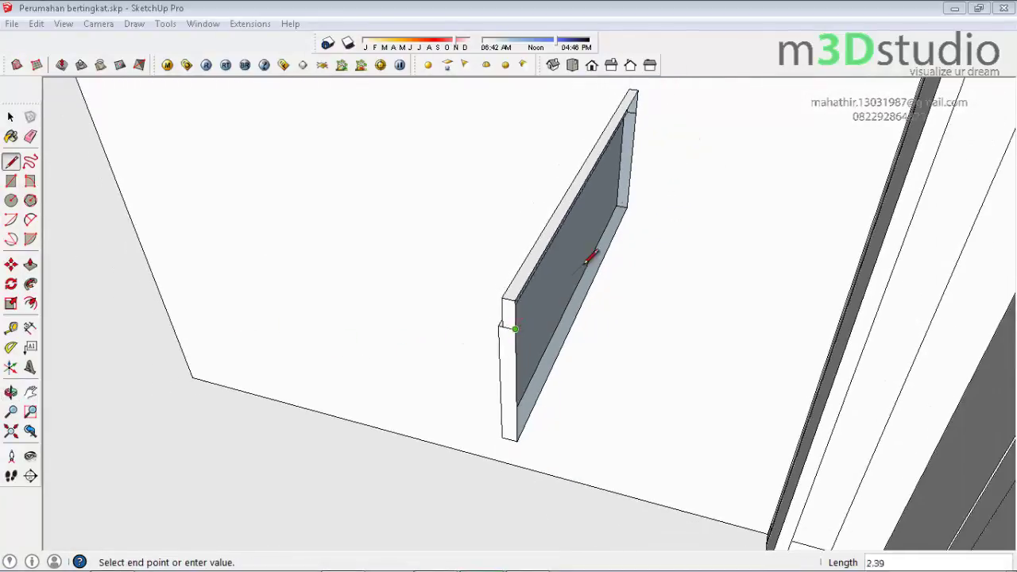
click(636, 111)
scroll(531, 302, up, 2)
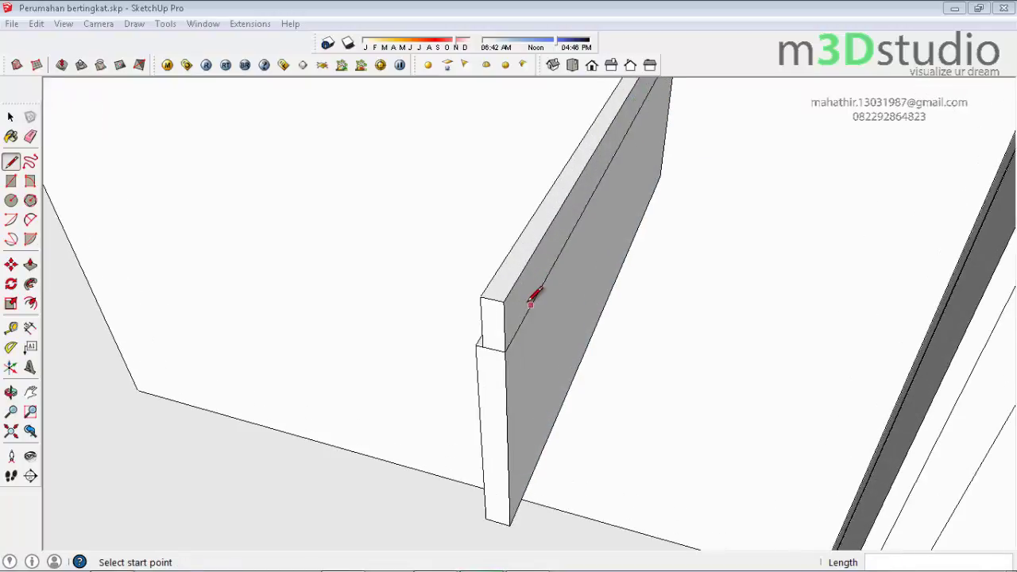
Push the marked top strip down 0.50 to form the stepped lip
key(p)
click(527, 297)
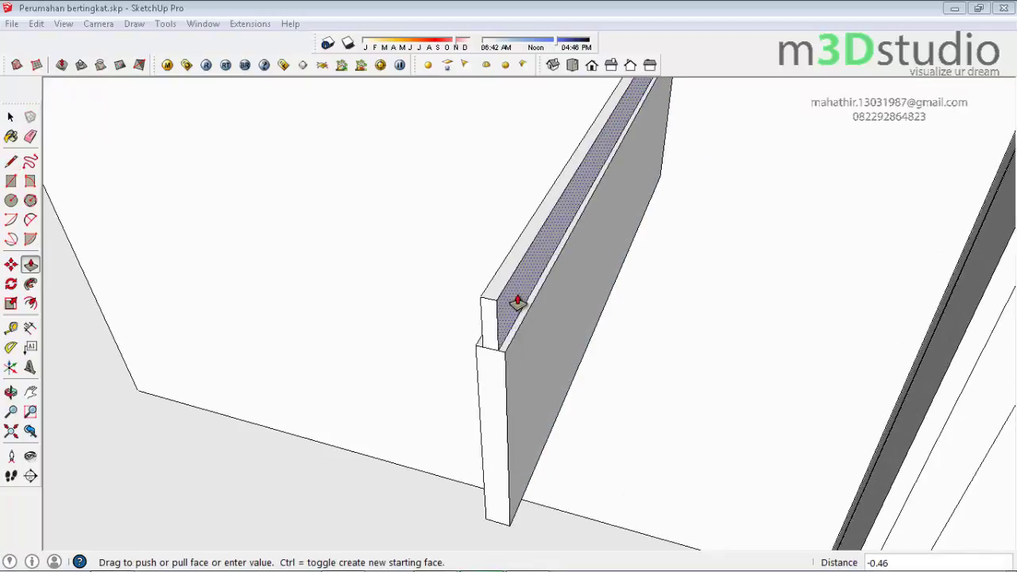
text(0.5)
key(Return)
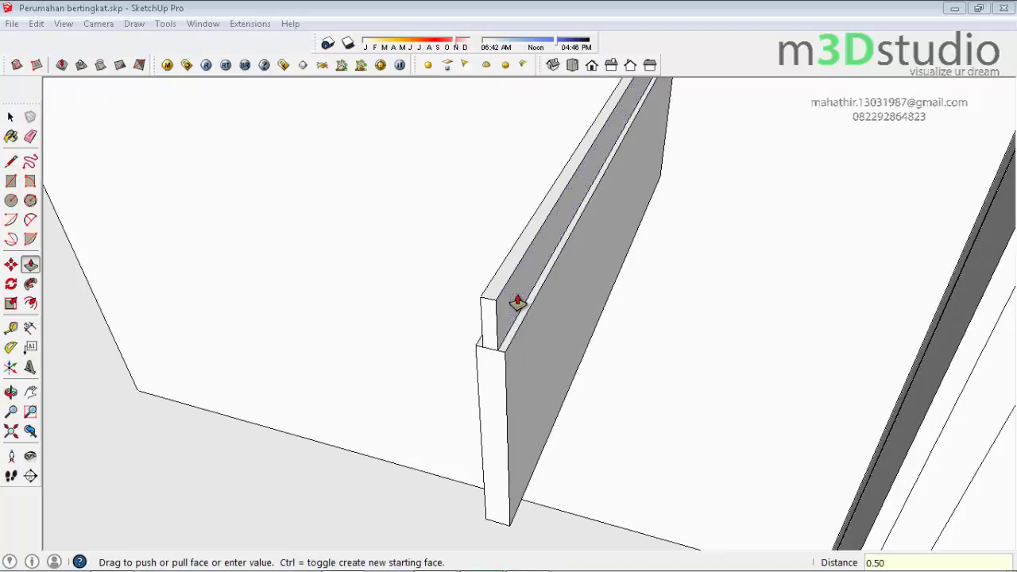
key(space)
middle_drag(517, 294, 616, 335)
mouse_move(615, 335)
mouse_down()
mouse_move(810, 363)
mouse_move(704, 381)
mouse_up()
key(space)
click(613, 361)
Make the whole stepped board a component
triple_click(613, 355)
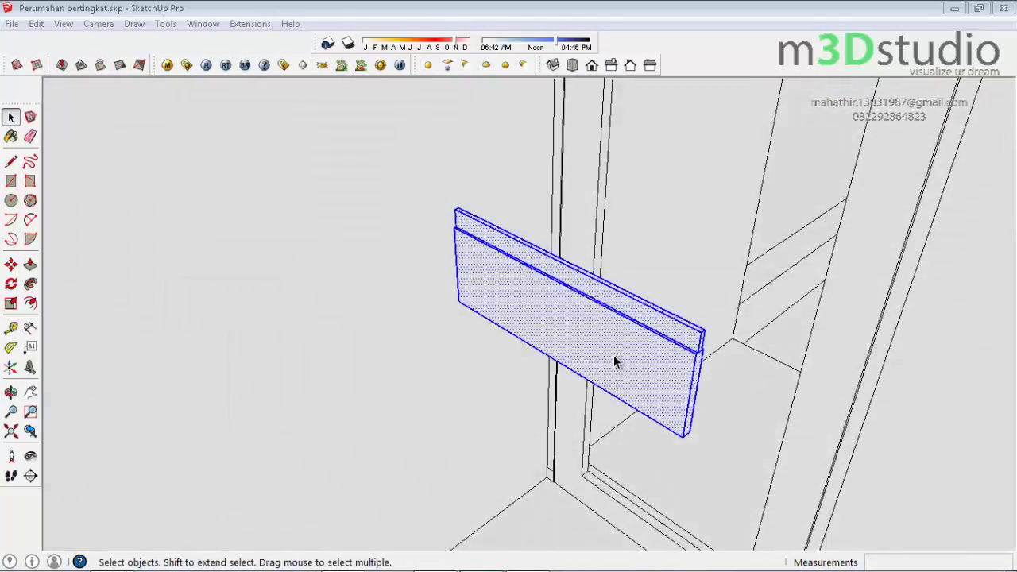
right_click(613, 355)
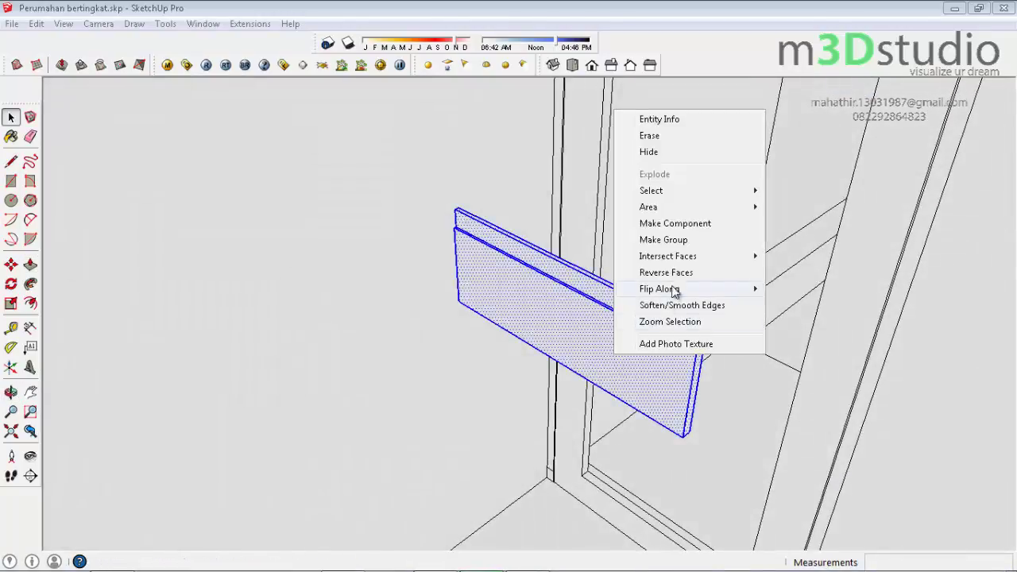
click(688, 225)
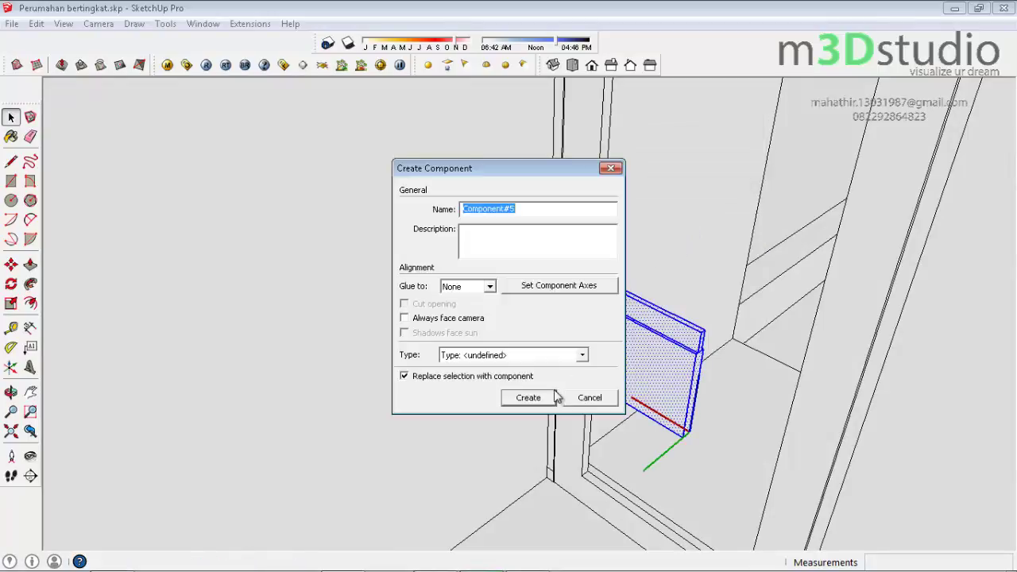
click(529, 399)
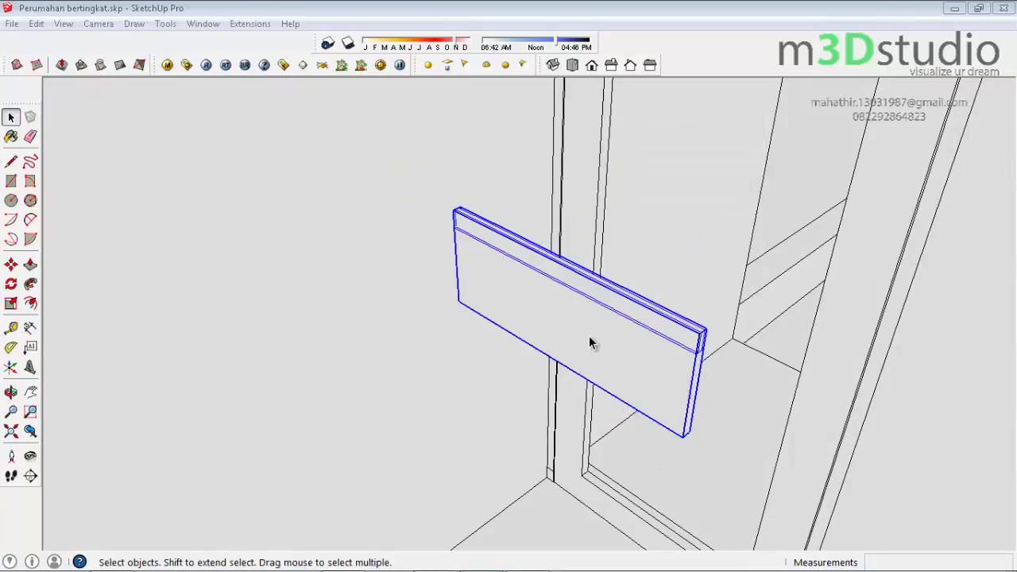
Pick up the board component by its corner to move it back toward the door
key(m)
click(461, 304)
scroll(604, 476, up, 2)
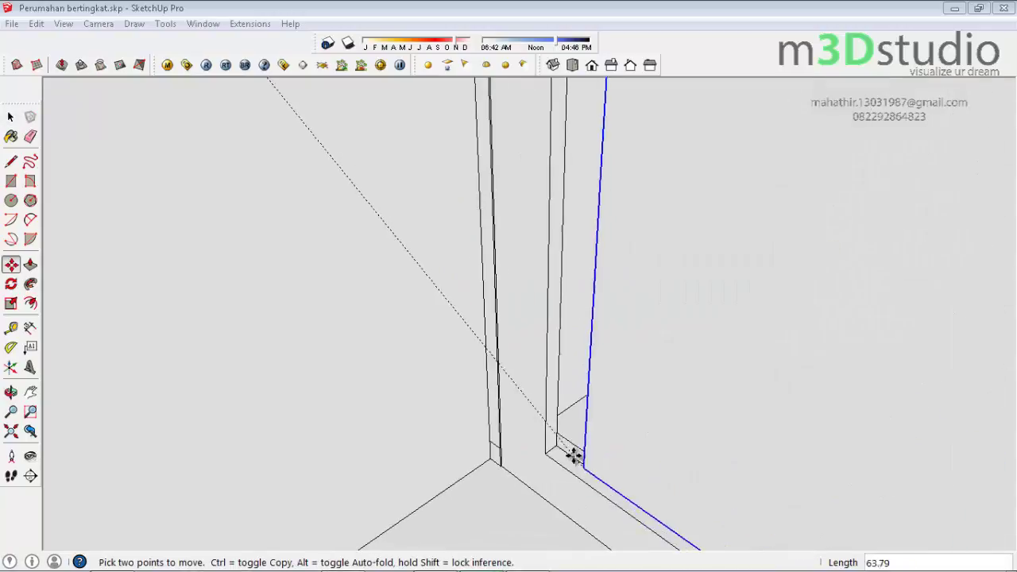
scroll(556, 449, up, 2)
scroll(548, 454, up, 2)
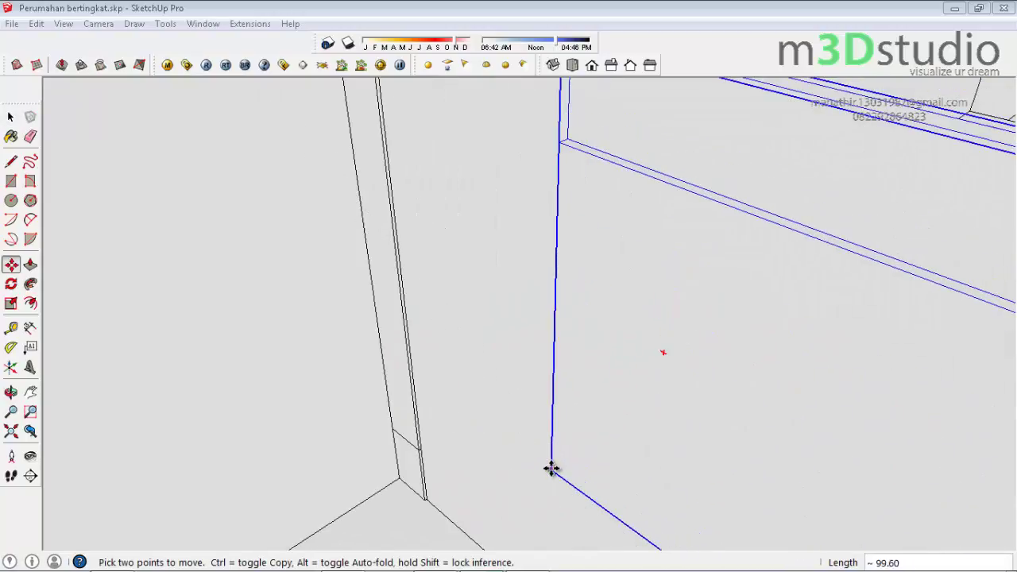
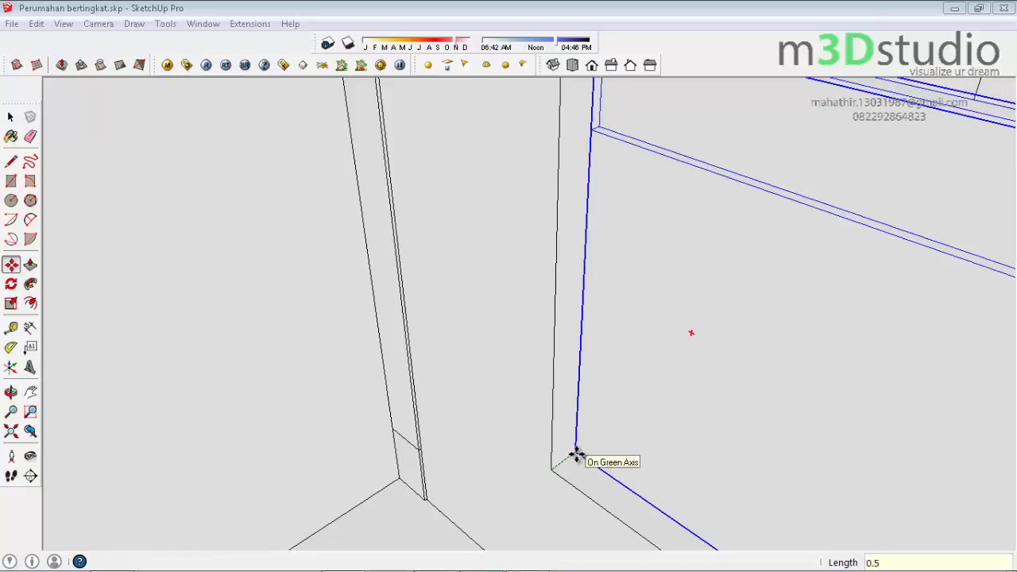
Place the slat board and add a guide line through its top corner
click(576, 454)
key(space)
mouse_move(577, 455)
middle_down()
mouse_move(556, 477)
mouse_move(567, 463)
mouse_move(534, 470)
middle_up()
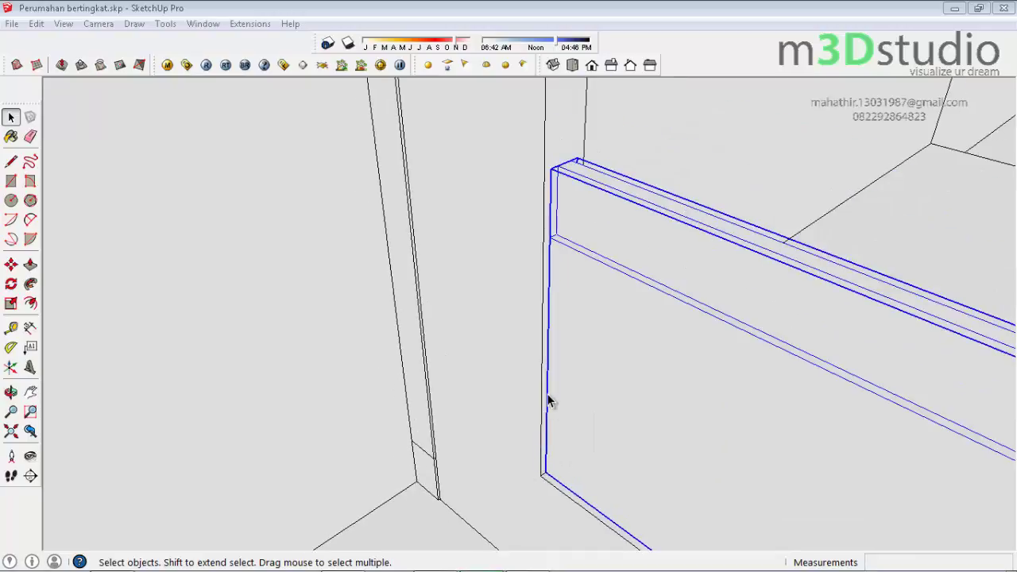
key(t)
scroll(579, 154, up, 2)
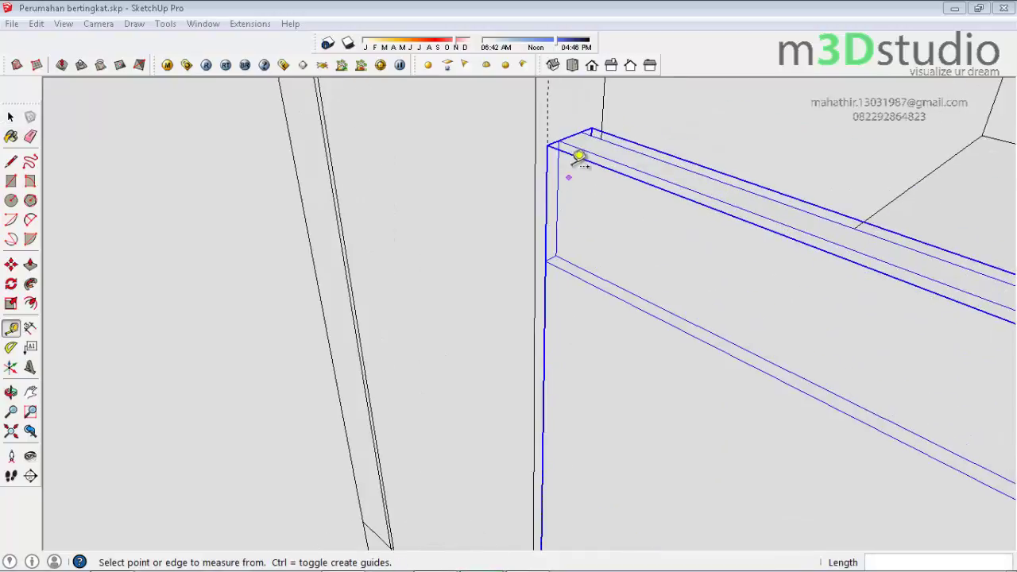
scroll(579, 131, up, 2)
click(538, 136)
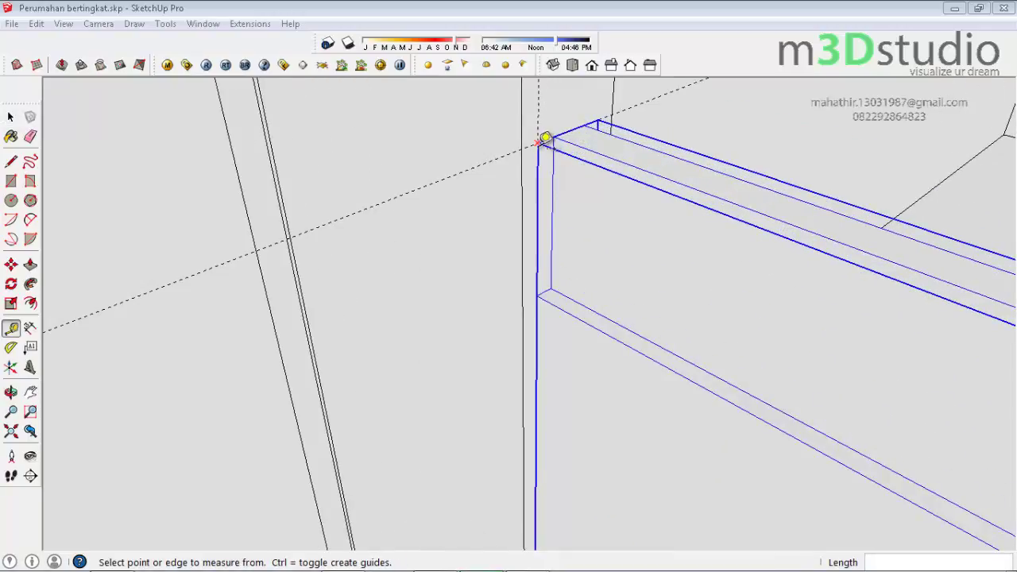
scroll(550, 158, down, 2)
Ctrl-copy the board from its bottom corner up against the first board
key(m)
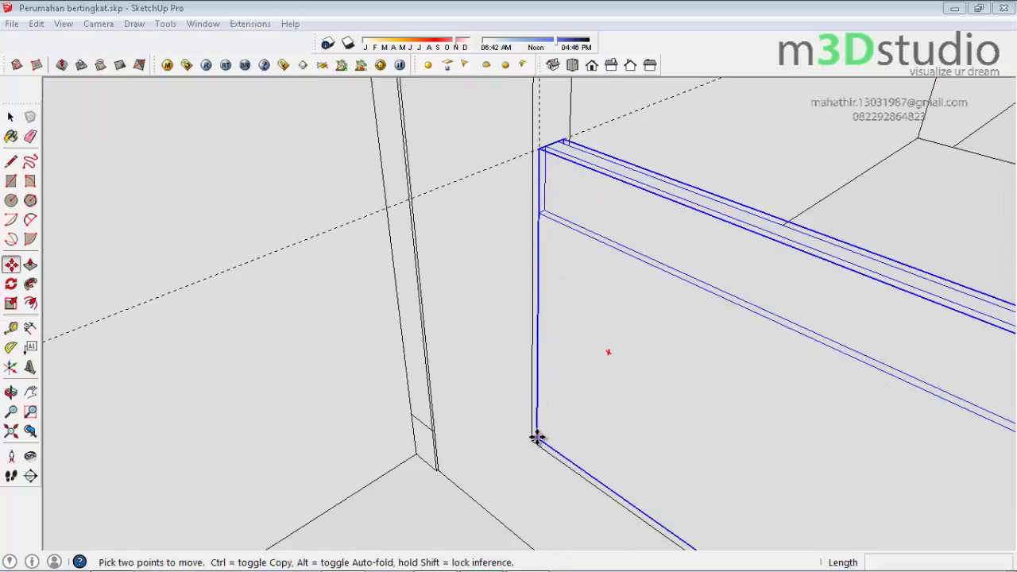
key(ctrl)
click(540, 433)
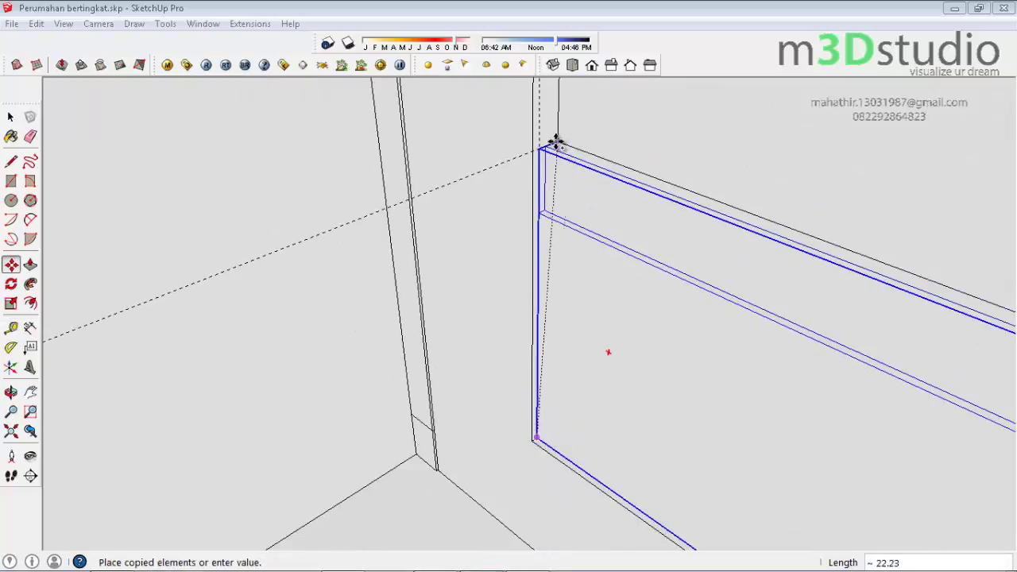
click(540, 151)
key(space)
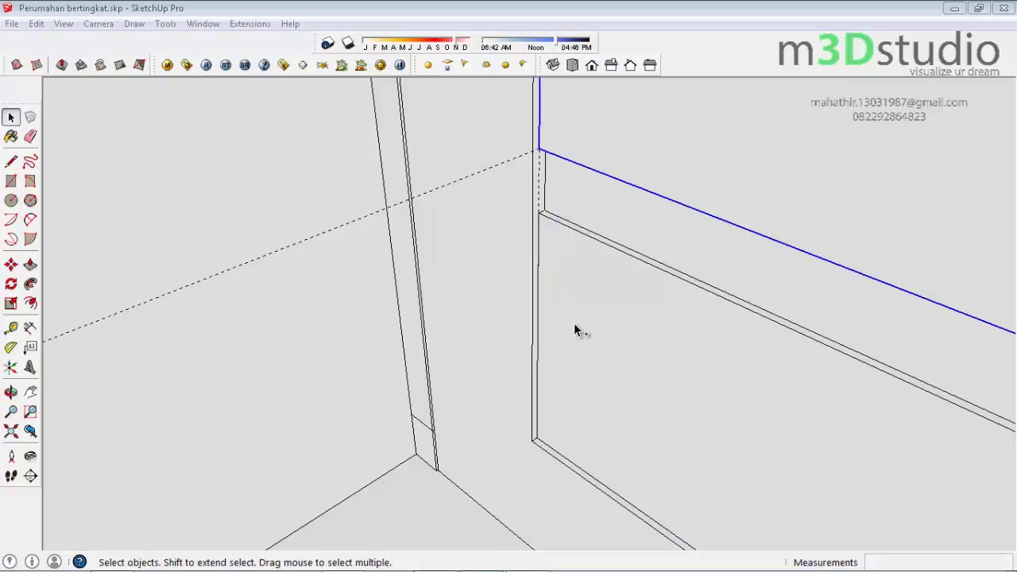
Make a second corner-to-corner copy of the board and inspect the stacked copies
key(m)
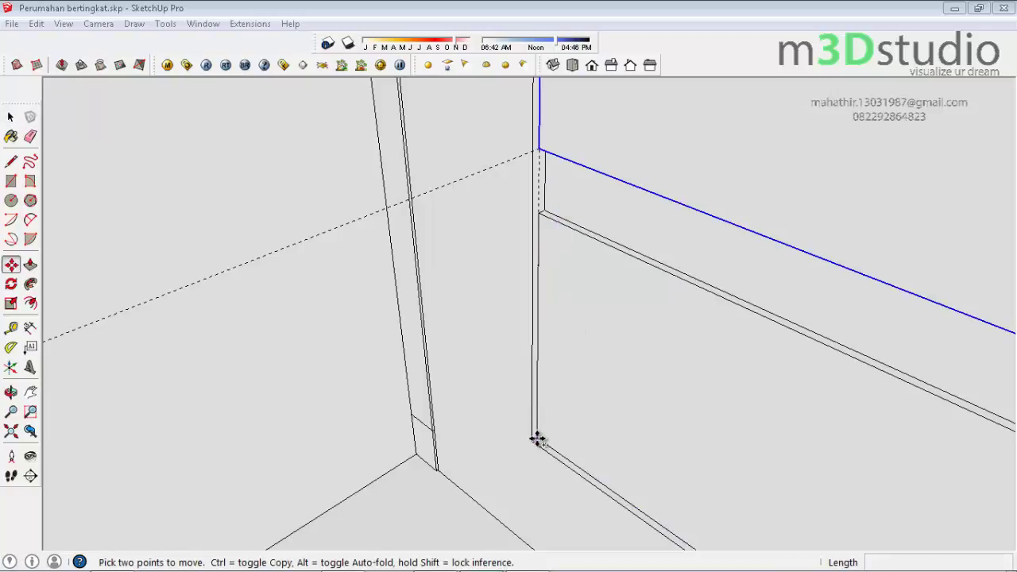
key(ctrl)
click(537, 440)
click(540, 149)
middle_drag(568, 422, 566, 446)
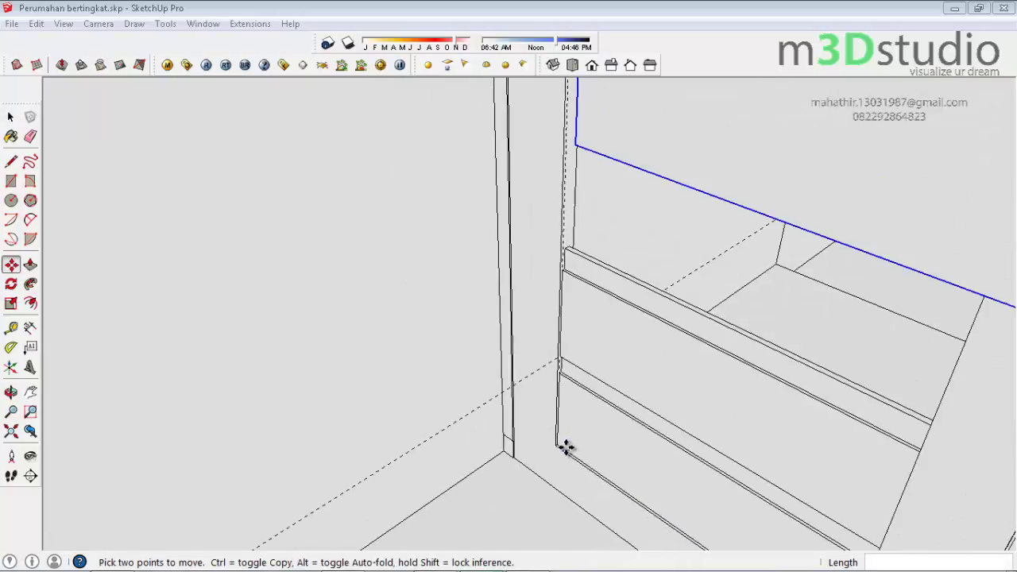
scroll(568, 433, down, 2)
scroll(570, 435, down, 1)
scroll(600, 417, up, 1)
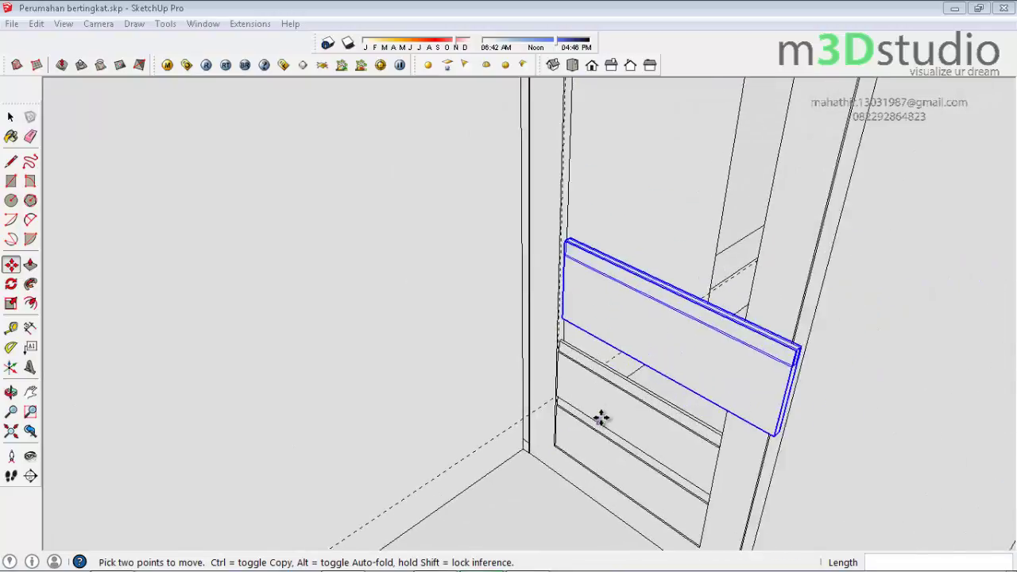
scroll(606, 409, up, 1)
scroll(579, 386, up, 2)
Select the newly copied board and move it into place below the others
key(space)
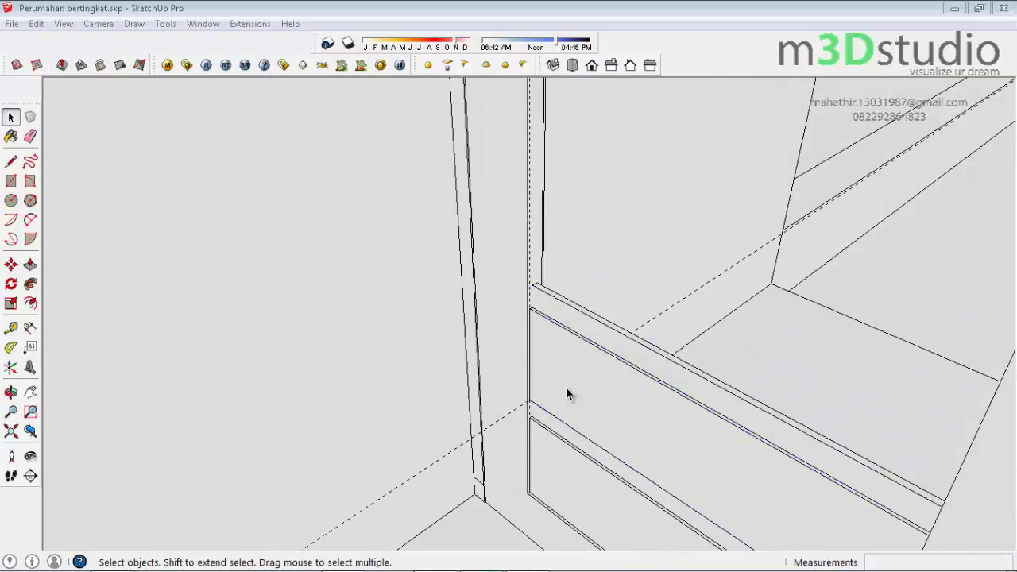
click(536, 438)
scroll(537, 453, up, 2)
key(m)
scroll(526, 525, up, 2)
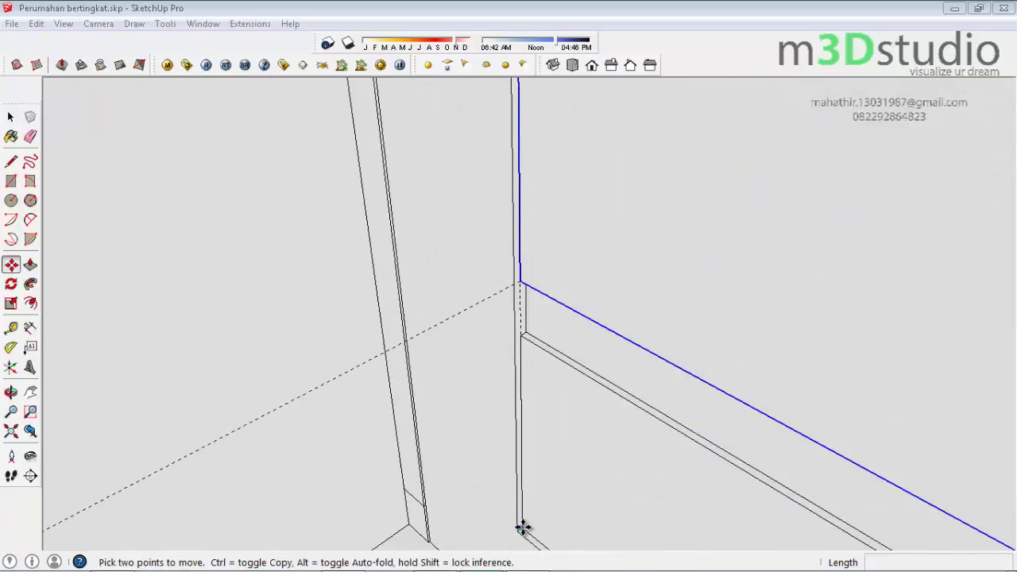
ctrl+click(524, 528)
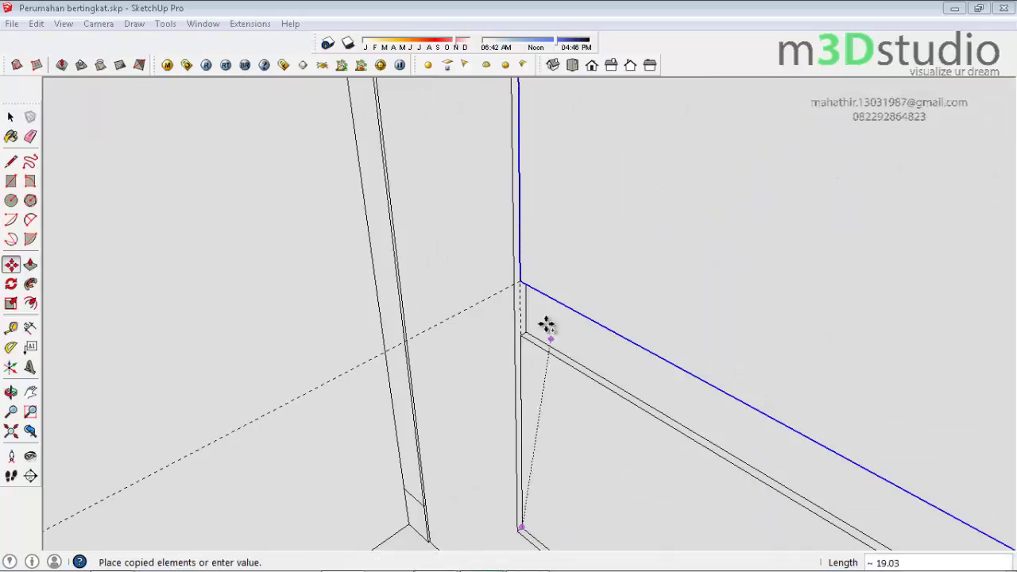
click(520, 281)
scroll(517, 377, down, 3)
Shift-select the middle and lower boards so all three slats are selected
key(space)
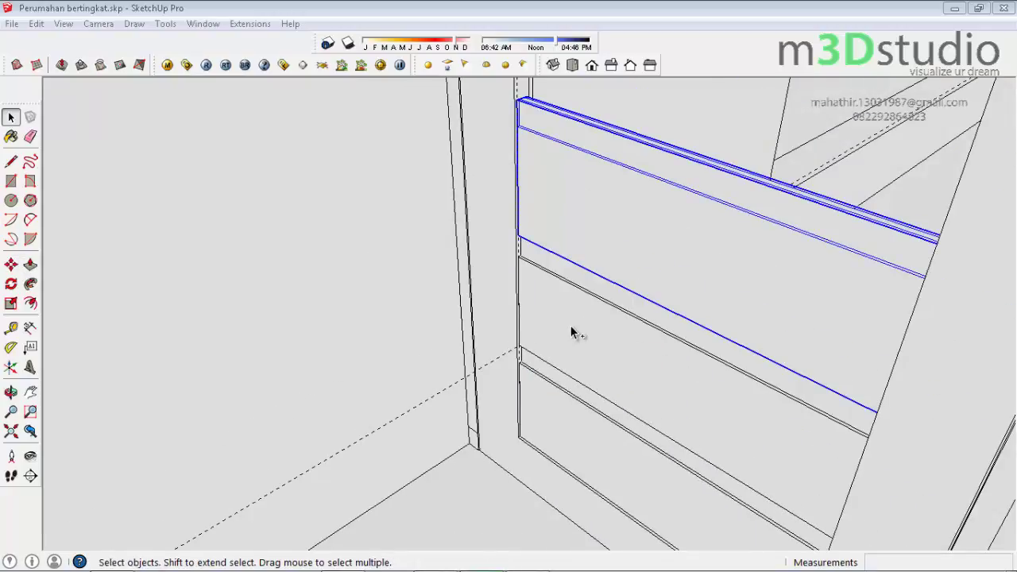
shift+click(570, 332)
shift+click(555, 417)
scroll(522, 114, up, 2)
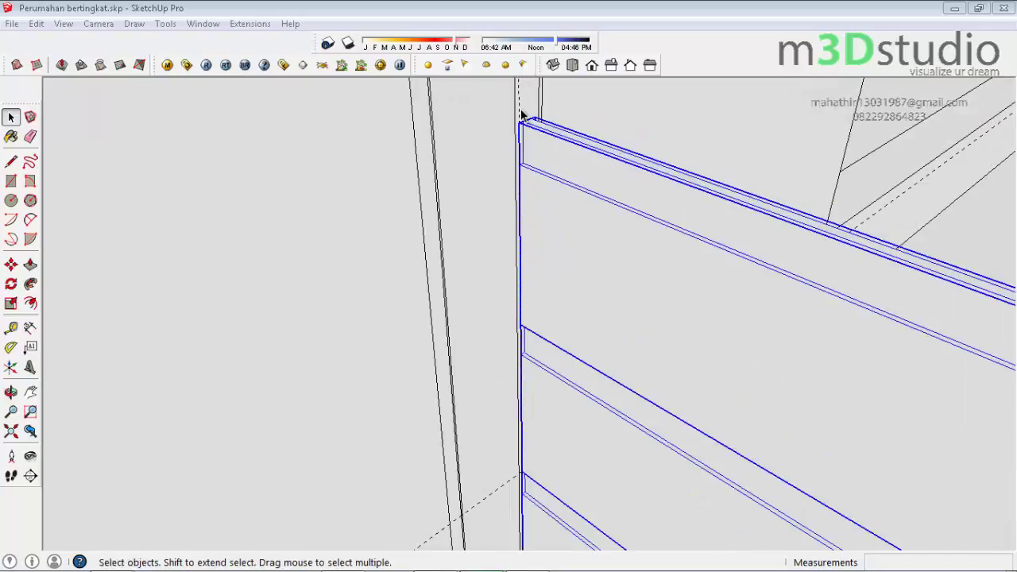
scroll(528, 121, up, 2)
Copy the three-board set lower down the door, snapping corner to corner
key(t)
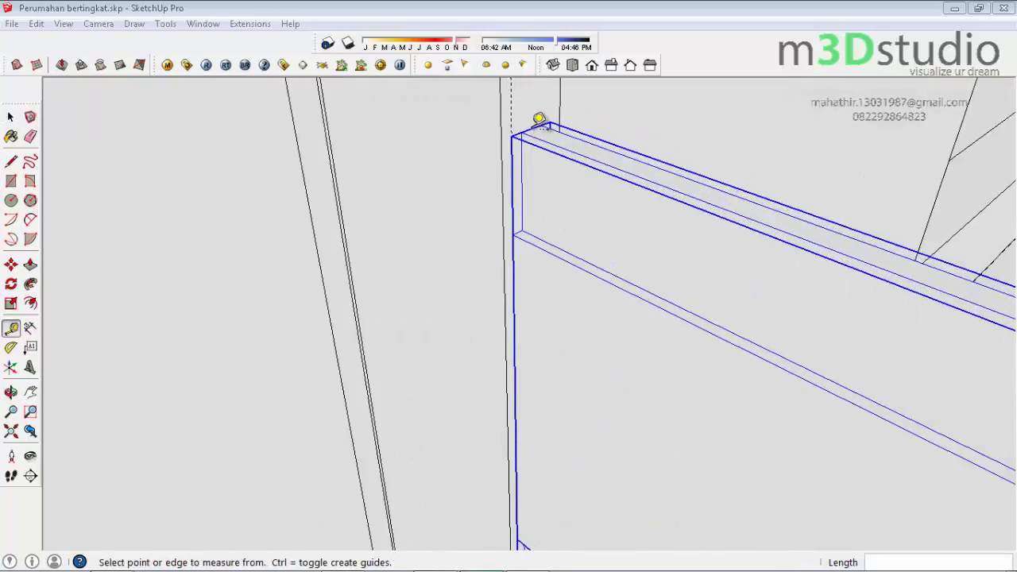
scroll(539, 119, down, 1)
scroll(538, 123, down, 1)
scroll(541, 95, down, 2)
scroll(533, 106, down, 1)
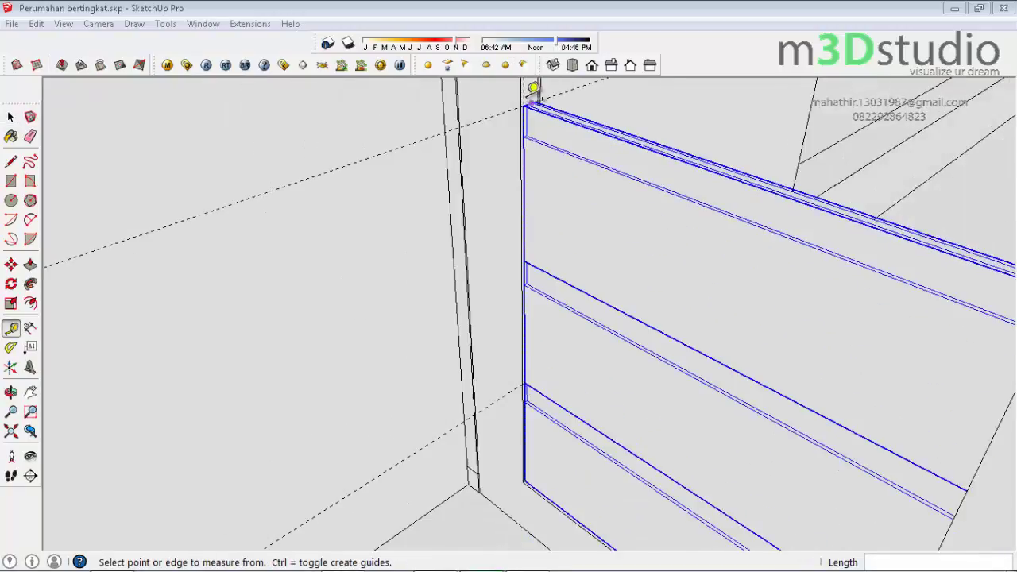
scroll(533, 92, down, 2)
scroll(545, 345, up, 2)
key(m)
scroll(538, 399, up, 2)
scroll(502, 416, up, 1)
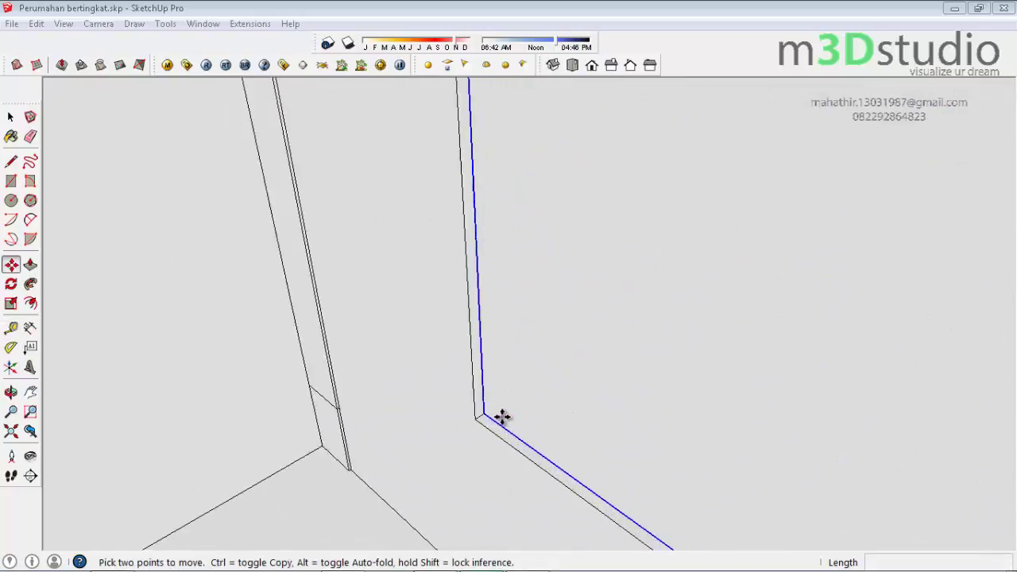
scroll(493, 415, up, 1)
click(475, 414)
scroll(484, 429, down, 1)
scroll(490, 442, down, 1)
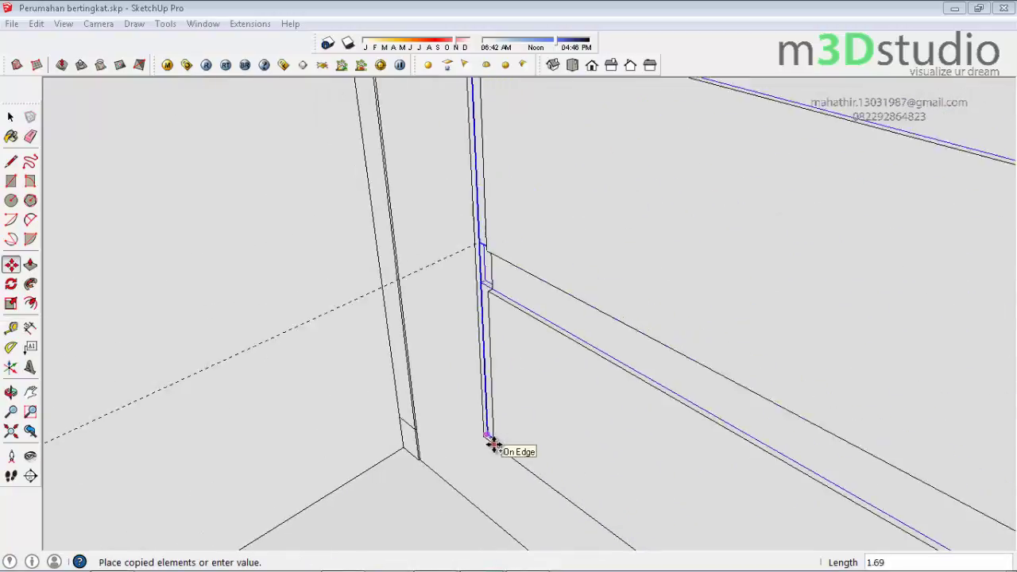
scroll(493, 445, down, 1)
scroll(492, 202, up, 2)
scroll(469, 234, up, 1)
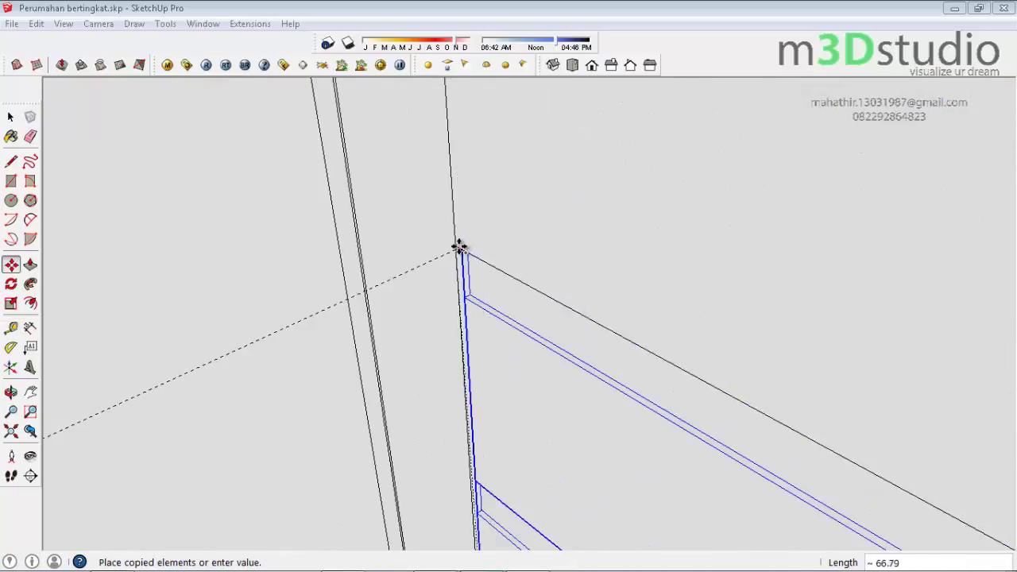
click(465, 234)
Copy the board set once more so slats cover the rest of the door panel
scroll(483, 468, up, 1)
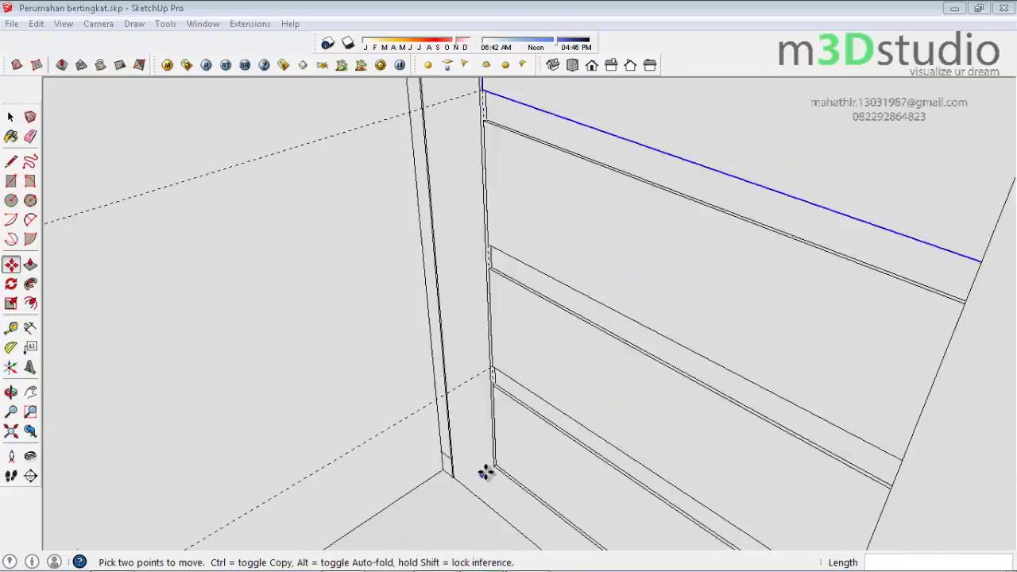
scroll(503, 461, up, 2)
scroll(494, 458, up, 1)
click(495, 458)
scroll(499, 469, down, 1)
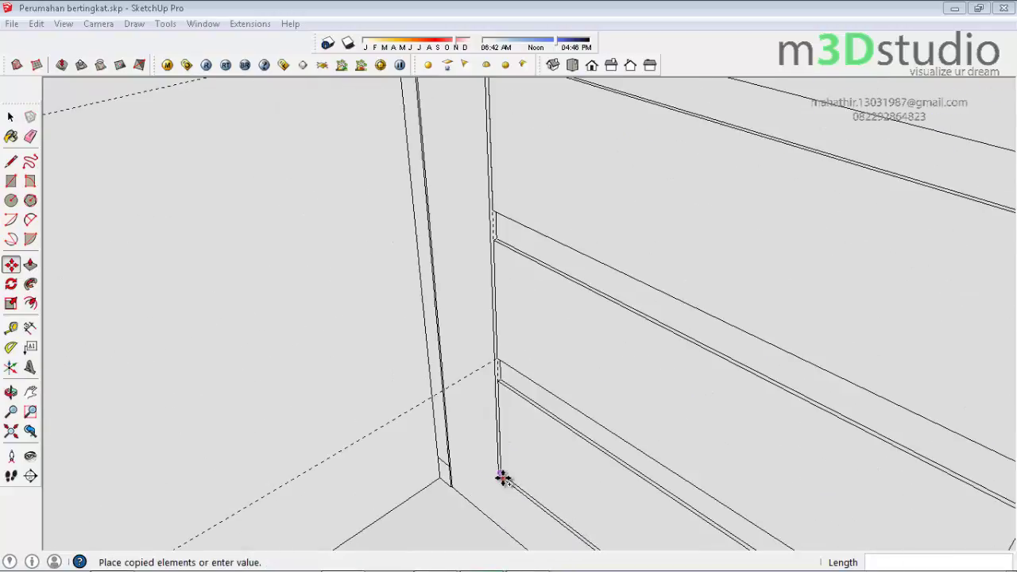
scroll(505, 473, down, 1)
scroll(491, 367, down, 2)
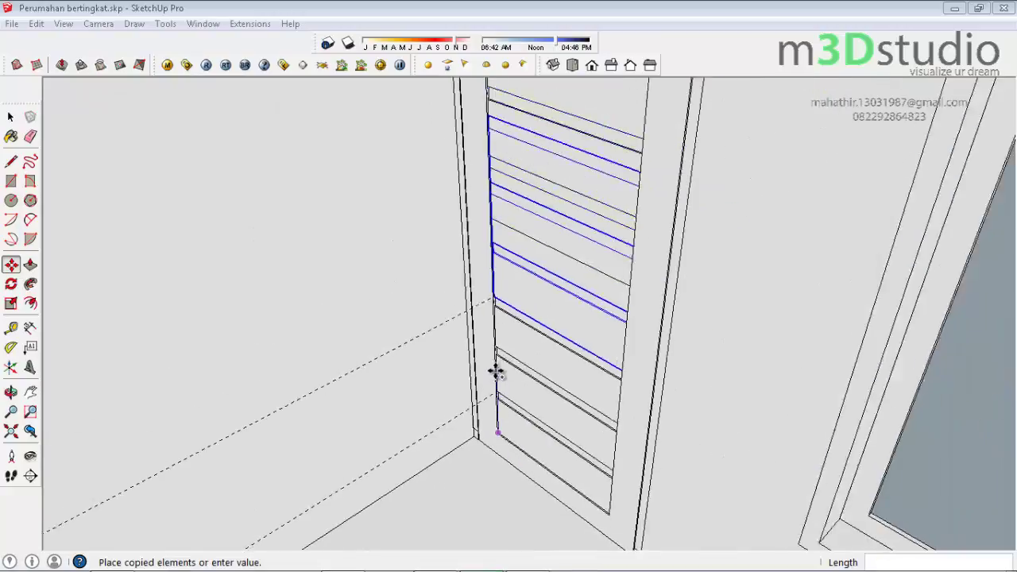
scroll(499, 318, down, 1)
scroll(501, 310, up, 3)
scroll(481, 330, up, 1)
scroll(465, 341, up, 1)
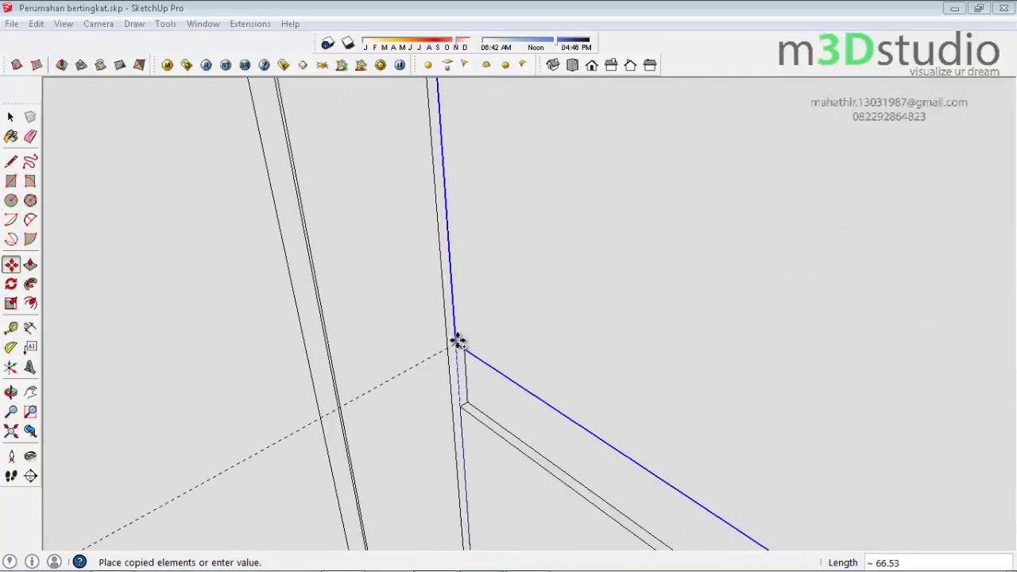
click(454, 347)
scroll(549, 406, down, 2)
scroll(549, 411, down, 1)
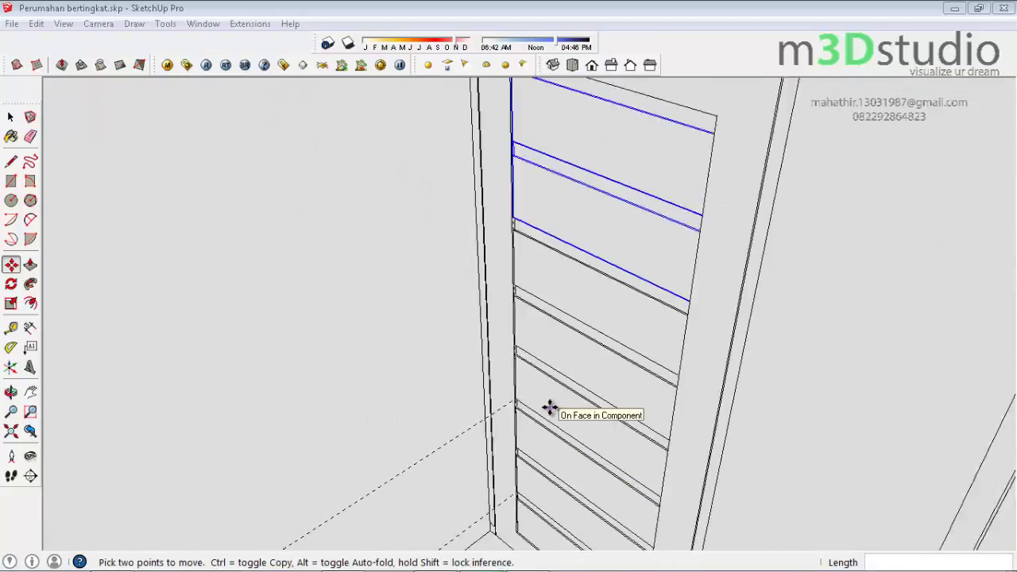
scroll(565, 331, down, 1)
key(space)
scroll(586, 293, down, 2)
Orbit toward the door wall and erase the dashed guide lines
mouse_move(615, 294)
middle_down()
mouse_move(421, 340)
mouse_move(101, 258)
mouse_move(461, 220)
mouse_move(515, 406)
mouse_move(570, 390)
middle_up()
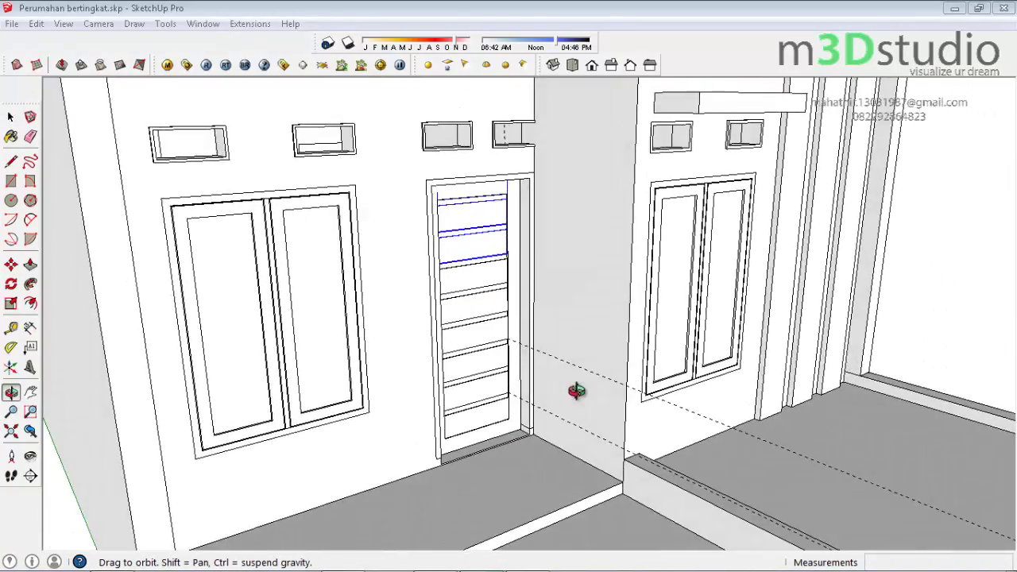
scroll(570, 390, up, 3)
scroll(869, 476, down, 5)
mouse_move(869, 477)
middle_down()
mouse_move(579, 424)
mouse_move(511, 357)
middle_up()
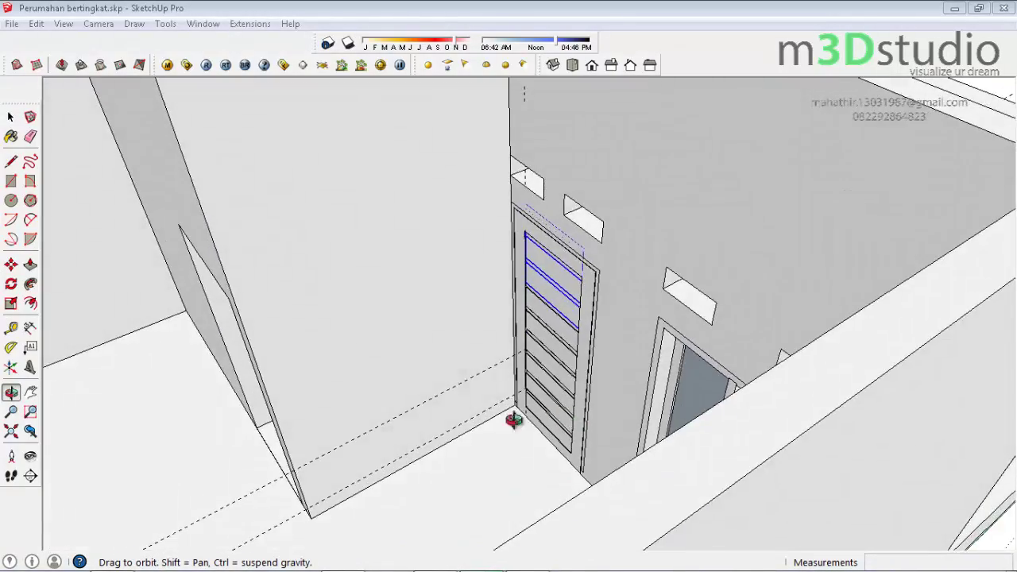
key(e)
scroll(419, 431, up, 2)
scroll(419, 432, up, 1)
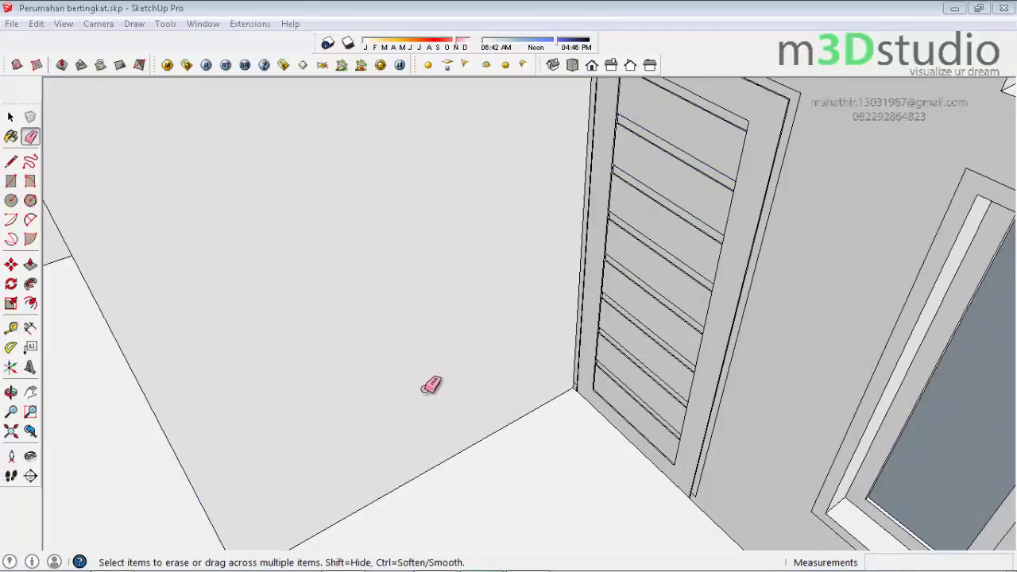
key(space)
Orbit around the door frame to a high view of the door
key(o)
mouse_move(606, 352)
mouse_down()
mouse_move(118, 388)
mouse_move(339, 247)
mouse_up()
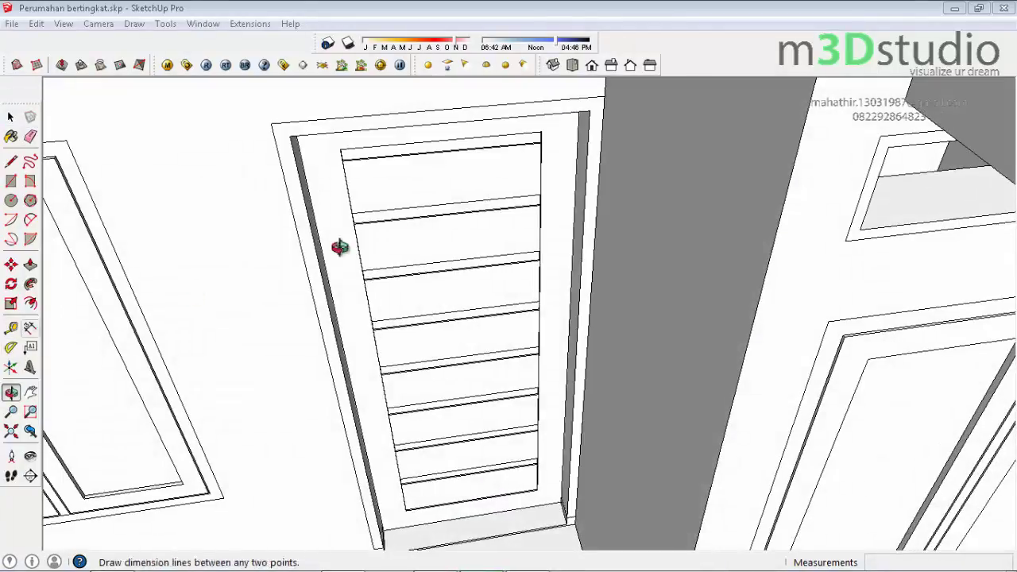
scroll(477, 356, down, 5)
mouse_move(477, 357)
mouse_down()
mouse_move(520, 278)
mouse_move(479, 316)
mouse_up()
scroll(477, 367, up, 5)
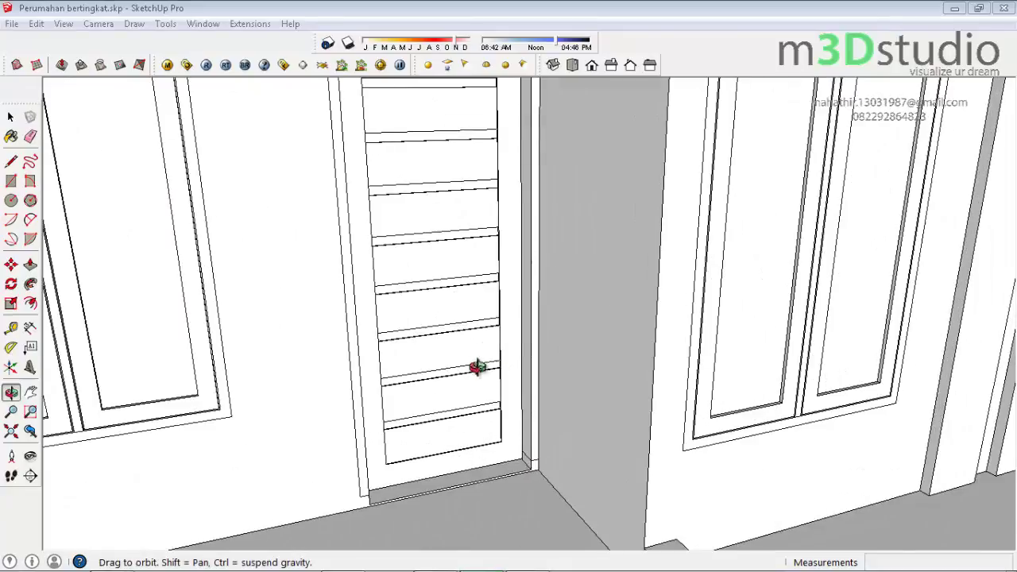
scroll(477, 367, down, 3)
mouse_move(427, 294)
mouse_down()
mouse_move(422, 351)
mouse_move(640, 395)
mouse_up()
Paste the door handle into the model and start moving it from its corner
key(ctrl+v)
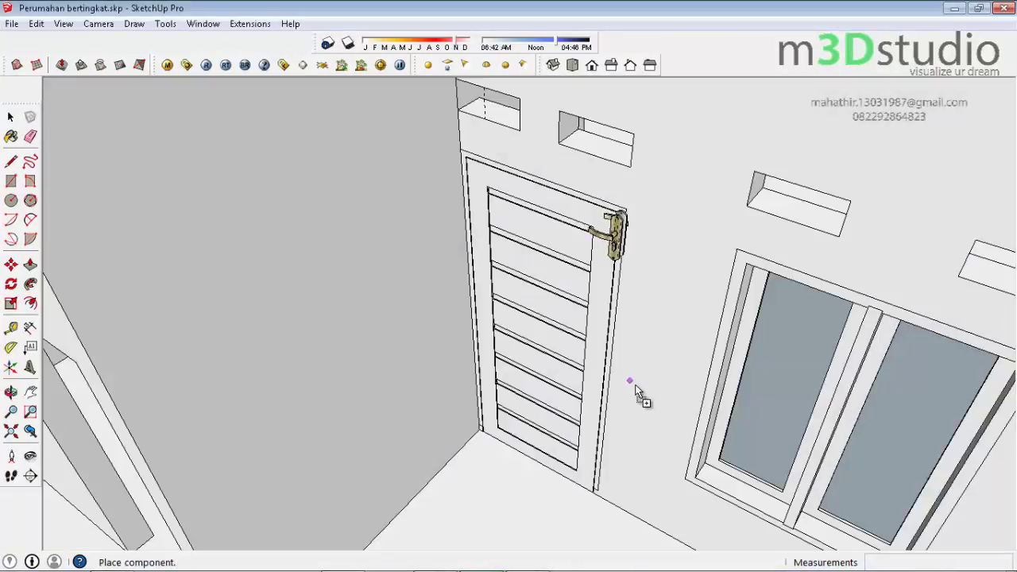
click(646, 401)
key(m)
scroll(637, 273, up, 3)
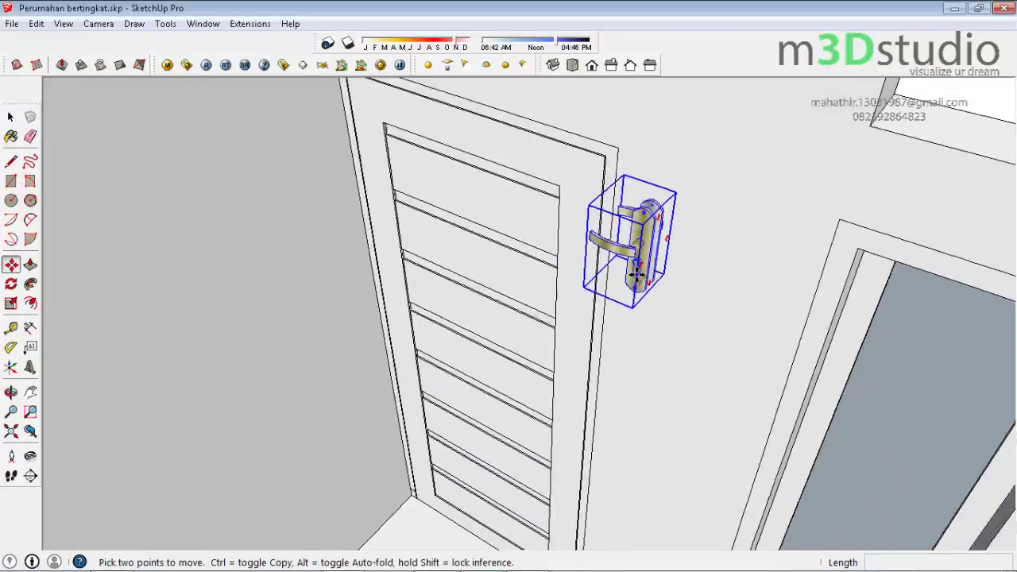
scroll(639, 271, up, 2)
scroll(659, 119, up, 2)
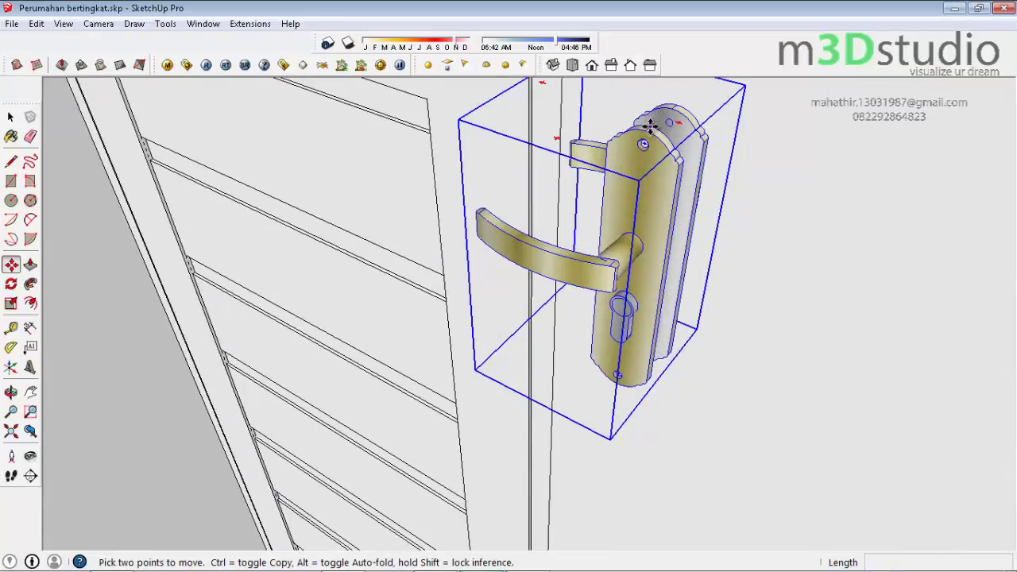
click(649, 120)
scroll(668, 154, down, 3)
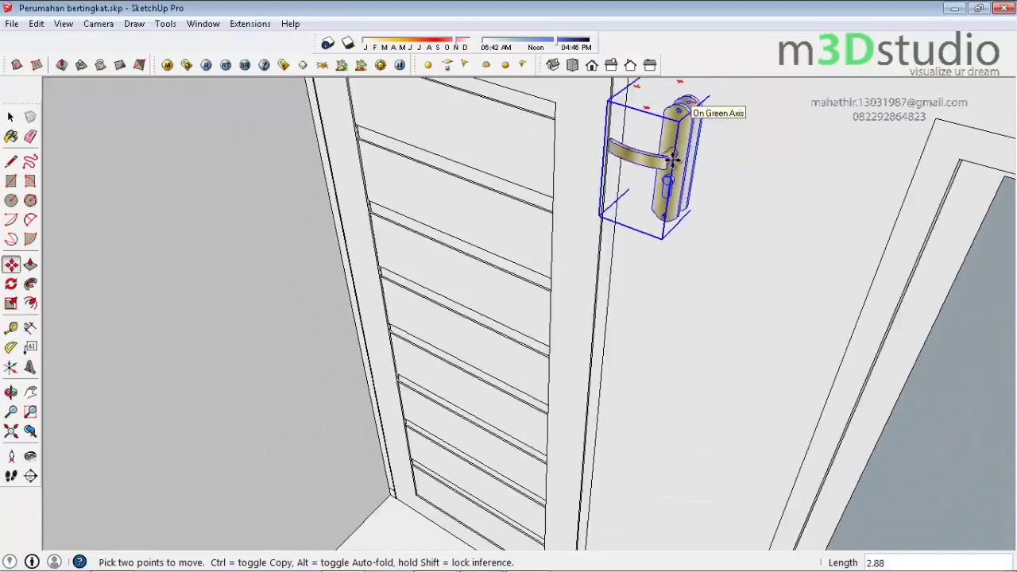
scroll(549, 318, up, 3)
scroll(528, 391, up, 3)
scroll(528, 391, up, 2)
scroll(529, 384, up, 2)
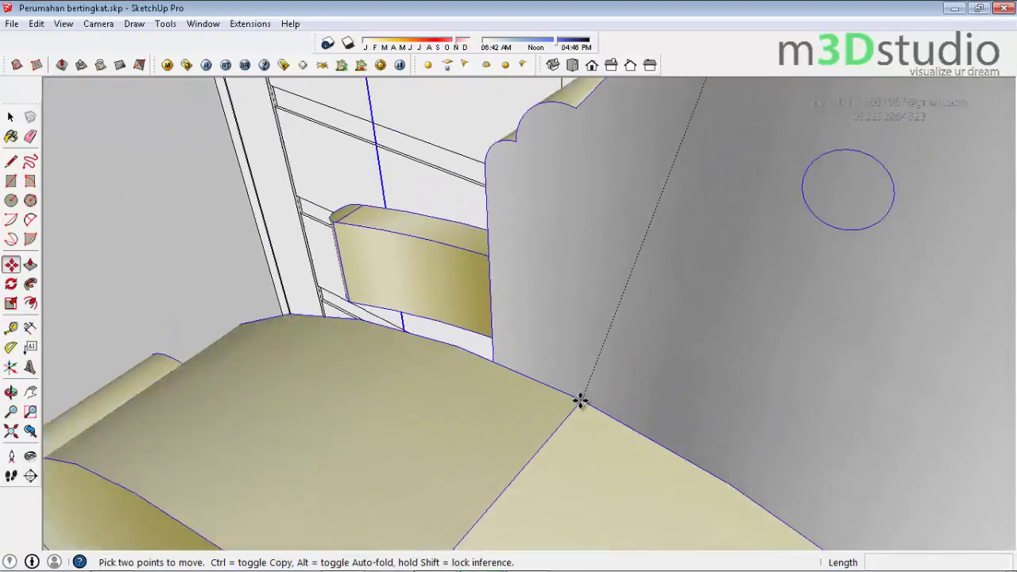
scroll(579, 400, up, 2)
scroll(554, 405, up, 2)
scroll(556, 406, down, 3)
scroll(555, 398, down, 2)
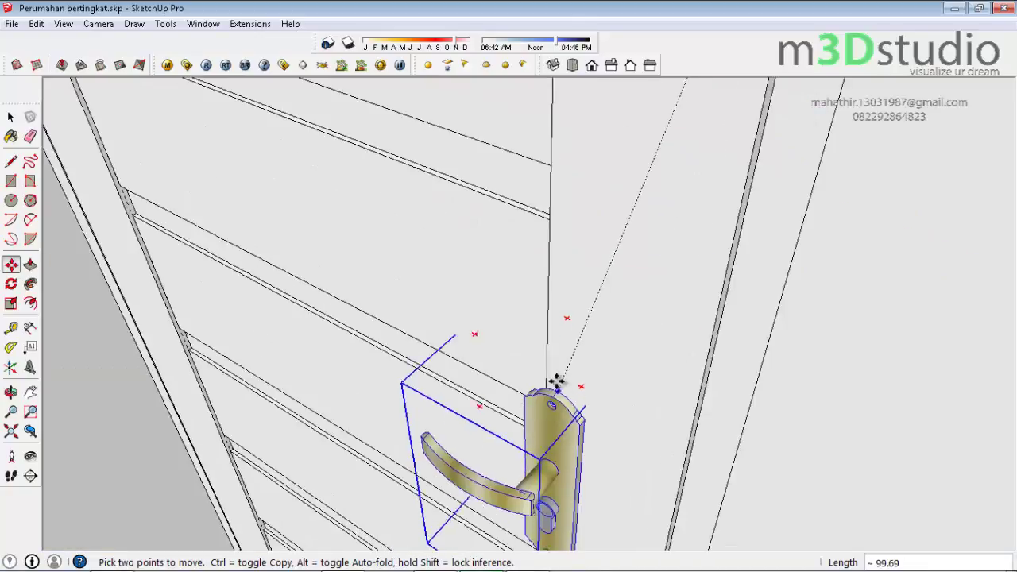
scroll(624, 315, down, 3)
scroll(627, 327, down, 3)
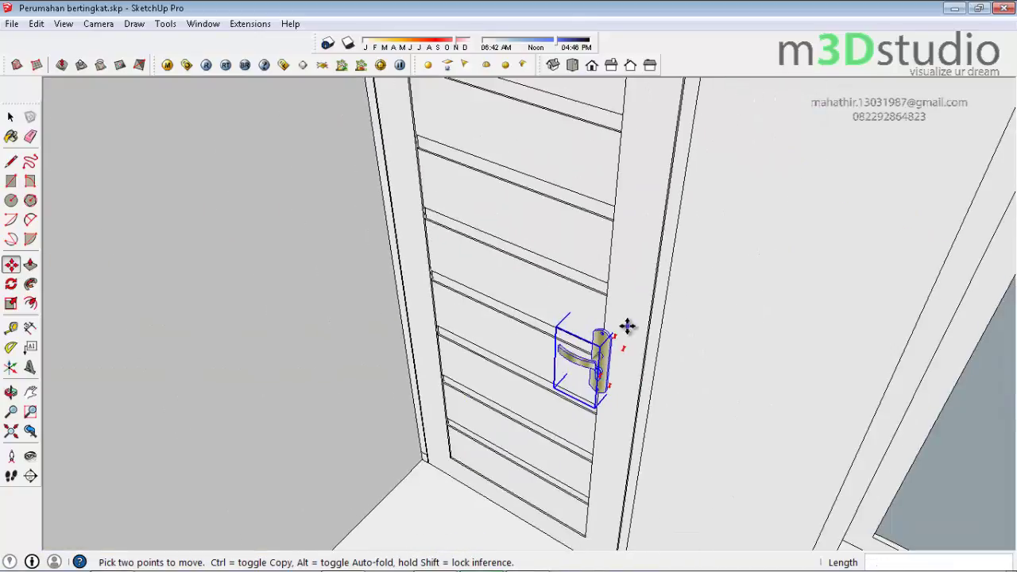
mouse_move(627, 327)
middle_down()
mouse_move(581, 389)
mouse_move(546, 468)
middle_up()
Move the handle snug against the slatted door's edge at hand height
key(t)
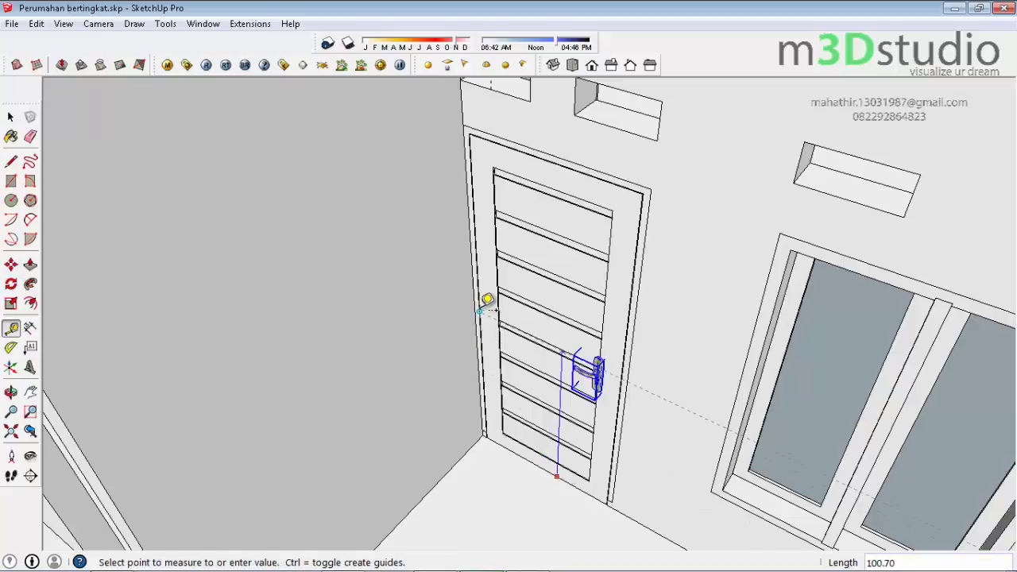
key(Escape)
scroll(613, 352, up, 5)
scroll(633, 376, down, 1)
mouse_move(633, 377)
middle_down()
mouse_move(656, 384)
mouse_move(635, 345)
middle_up()
scroll(625, 347, up, 2)
scroll(620, 336, up, 1)
key(m)
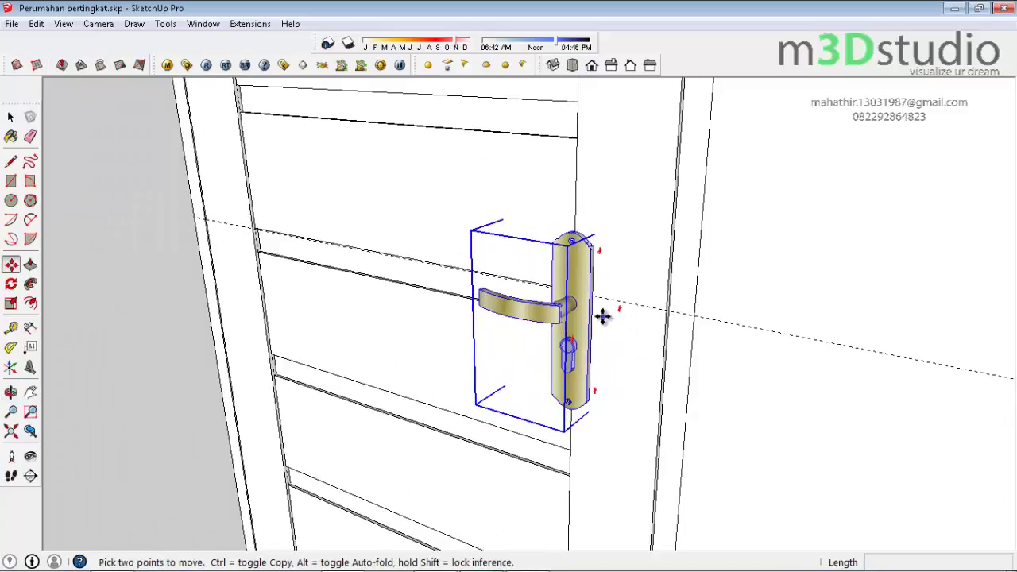
click(602, 318)
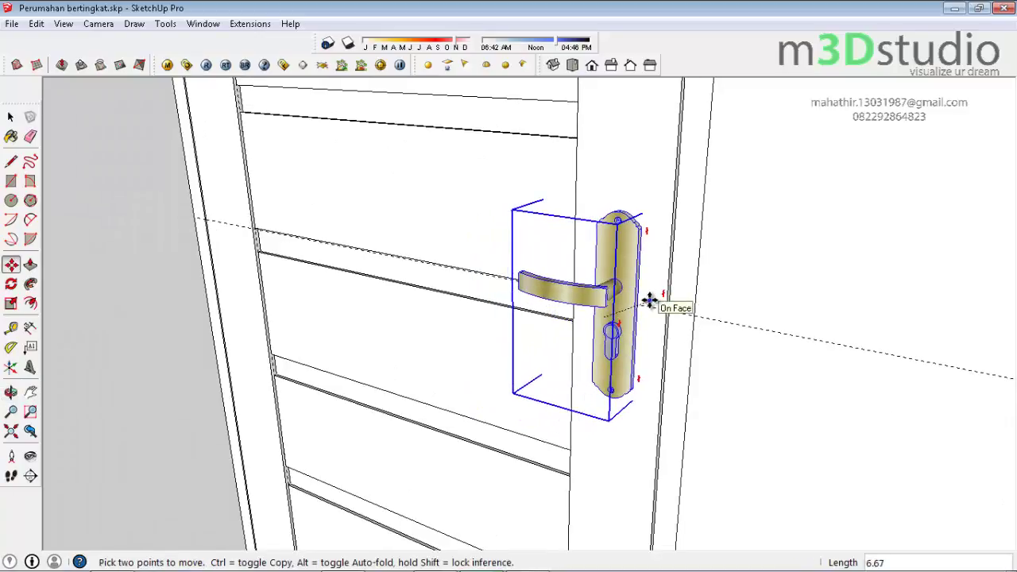
click(649, 301)
Orbit and zoom out to view the whole door and house front
key(o)
mouse_move(685, 363)
mouse_down()
mouse_move(336, 397)
mouse_move(68, 378)
mouse_up()
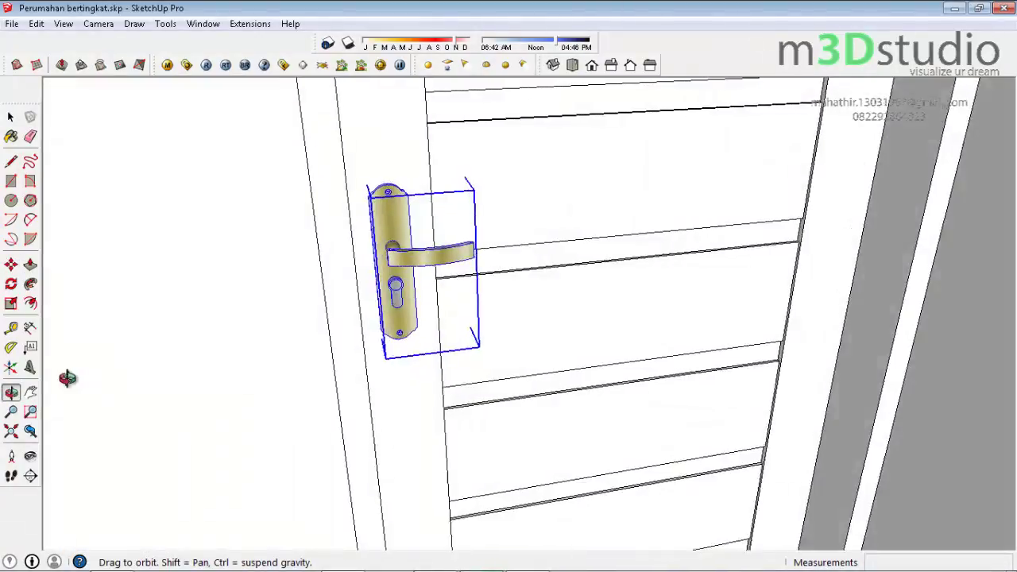
scroll(483, 272, down, 2)
scroll(466, 295, down, 2)
mouse_move(466, 295)
mouse_down()
mouse_move(509, 195)
mouse_move(463, 285)
mouse_up()
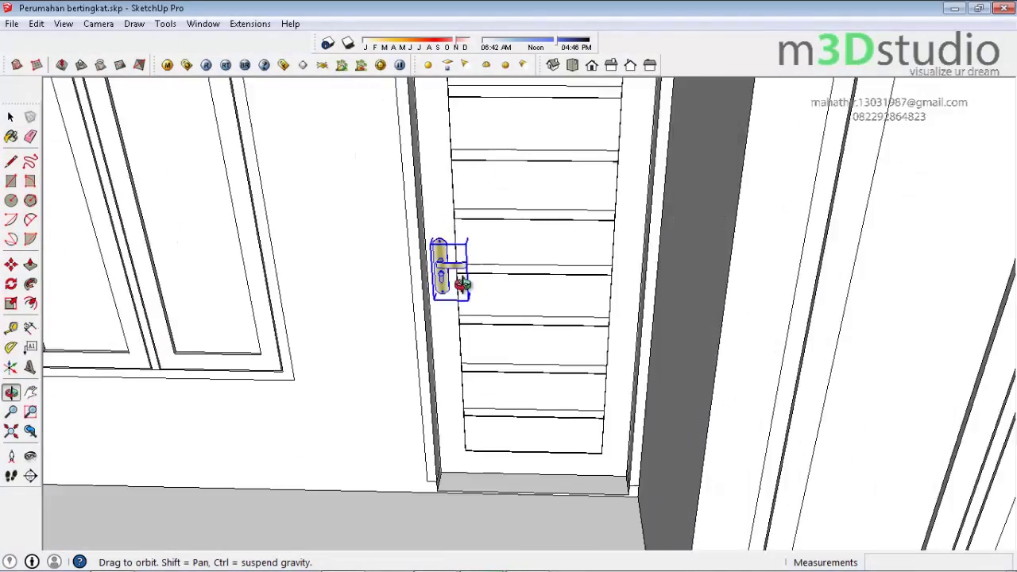
scroll(462, 284, down, 3)
scroll(606, 334, down, 1)
scroll(504, 381, down, 2)
Select the door face with its edges and combine them with Make Group
drag(503, 381, 522, 352)
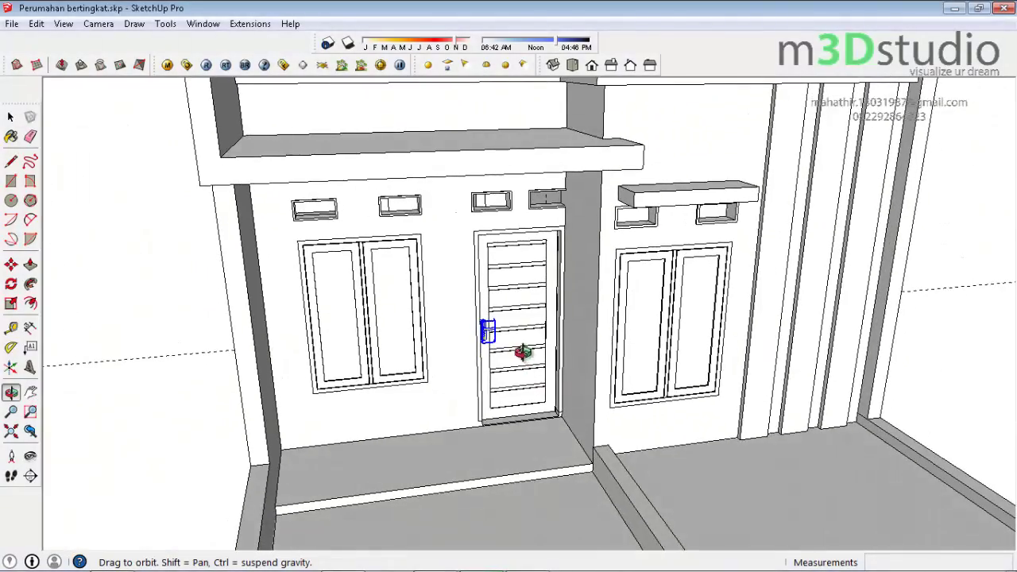
key(space)
scroll(513, 409, up, 1)
scroll(509, 421, up, 2)
click(503, 429)
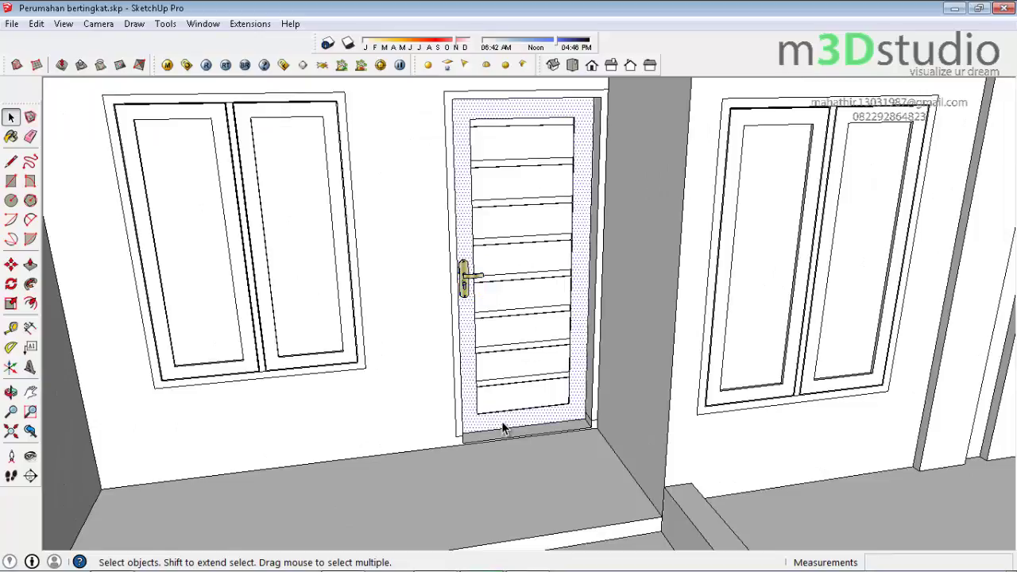
double_click(503, 429)
right_click(503, 429)
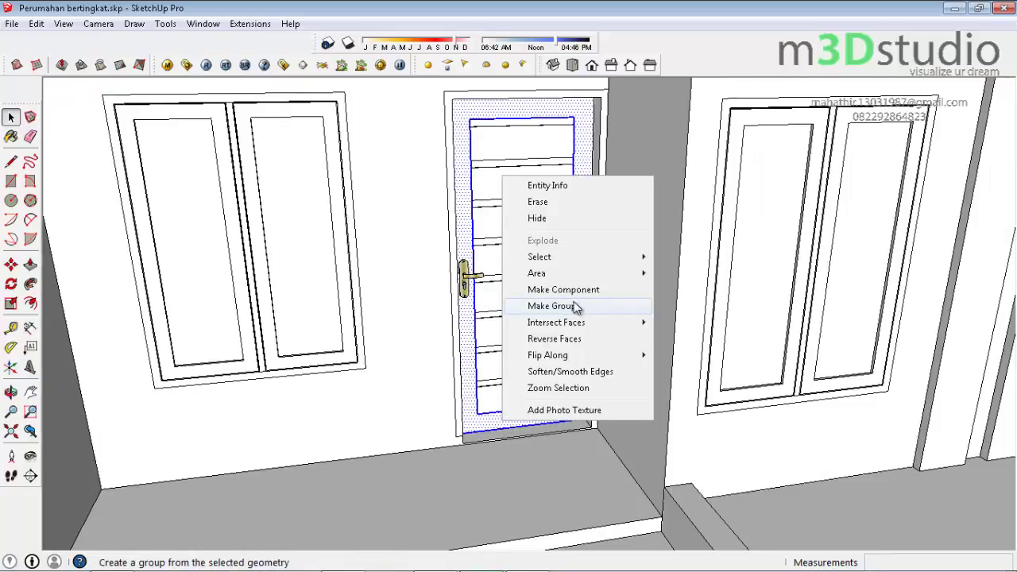
click(509, 118)
scroll(560, 118, up, 4)
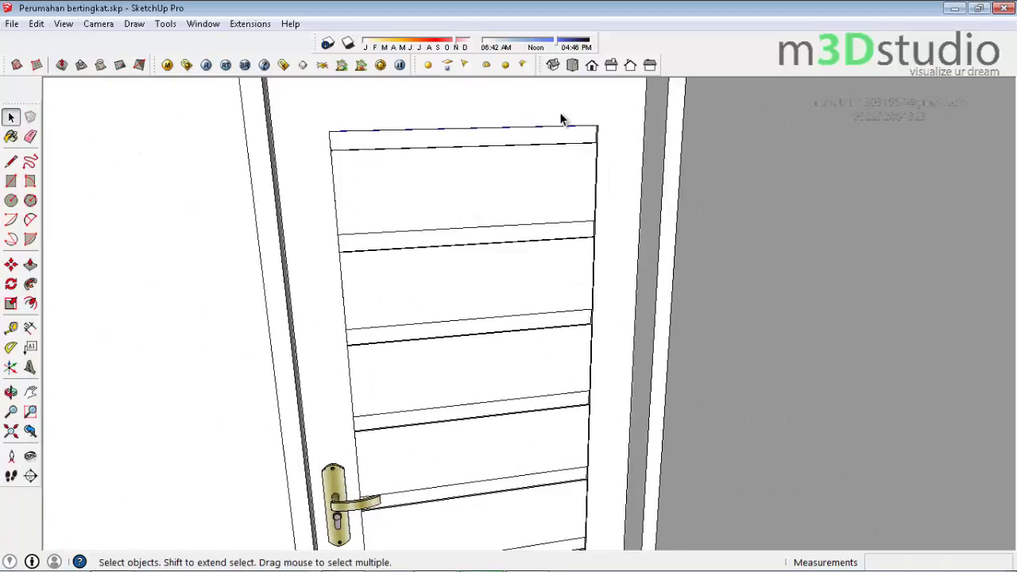
key(l)
scroll(597, 159, down, 3)
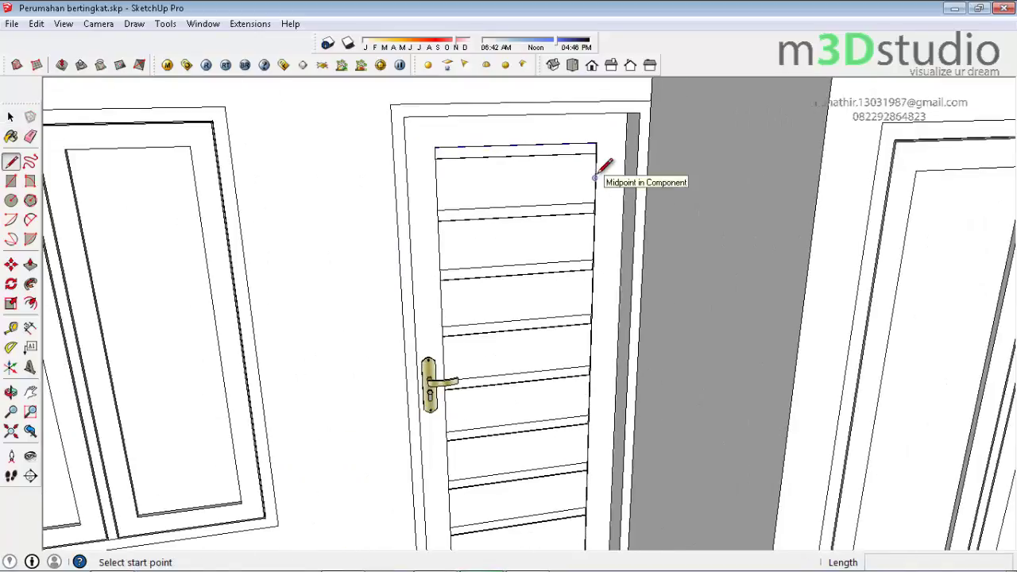
scroll(594, 176, down, 4)
Zoom in on the door's lower corner and pull a tape-measure guide from it
middle_drag(545, 209, 530, 320)
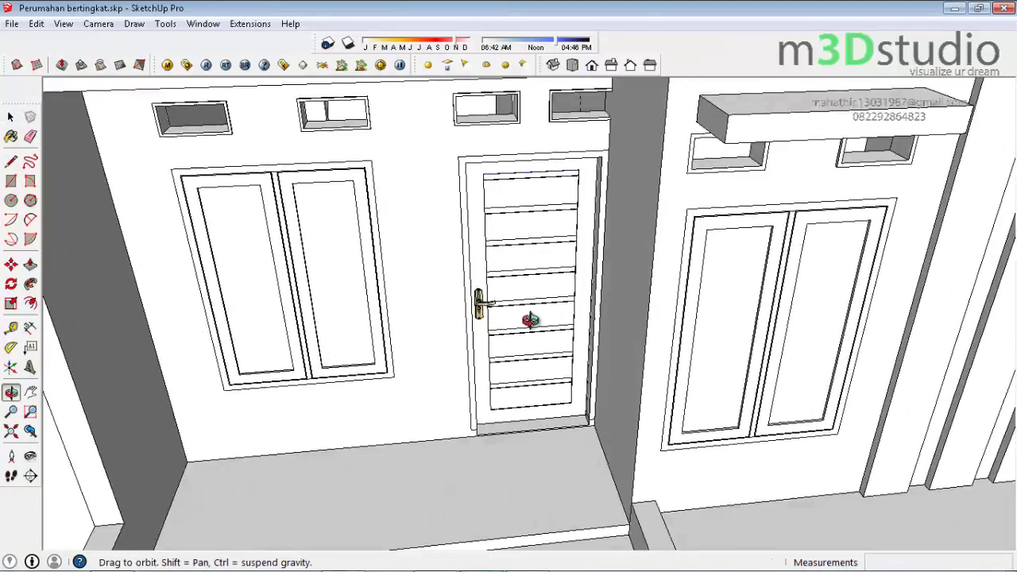
scroll(538, 408, up, 2)
scroll(564, 415, up, 2)
scroll(601, 405, up, 2)
scroll(705, 387, up, 2)
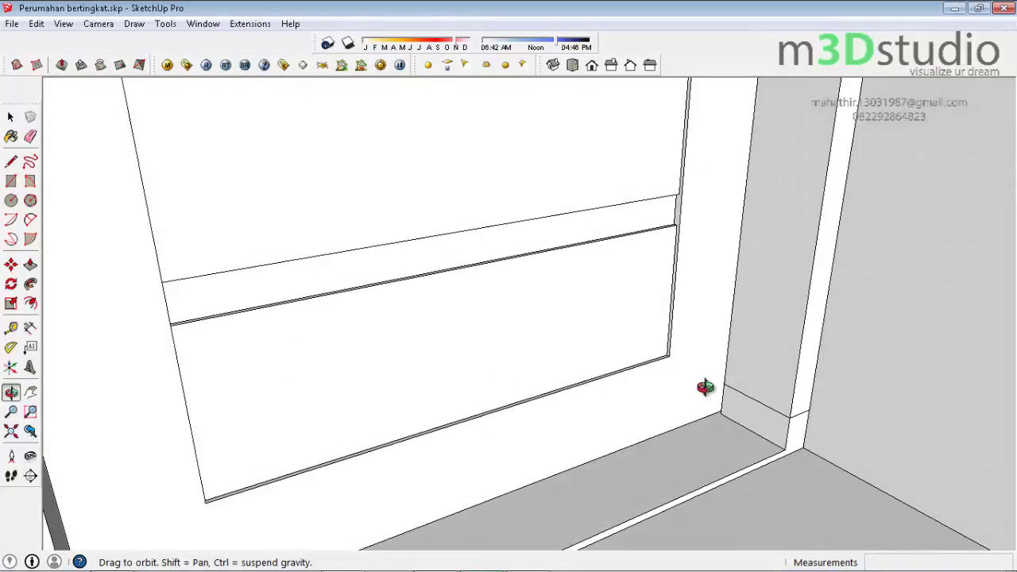
scroll(705, 387, up, 2)
scroll(697, 361, up, 2)
scroll(739, 368, up, 2)
scroll(826, 349, up, 2)
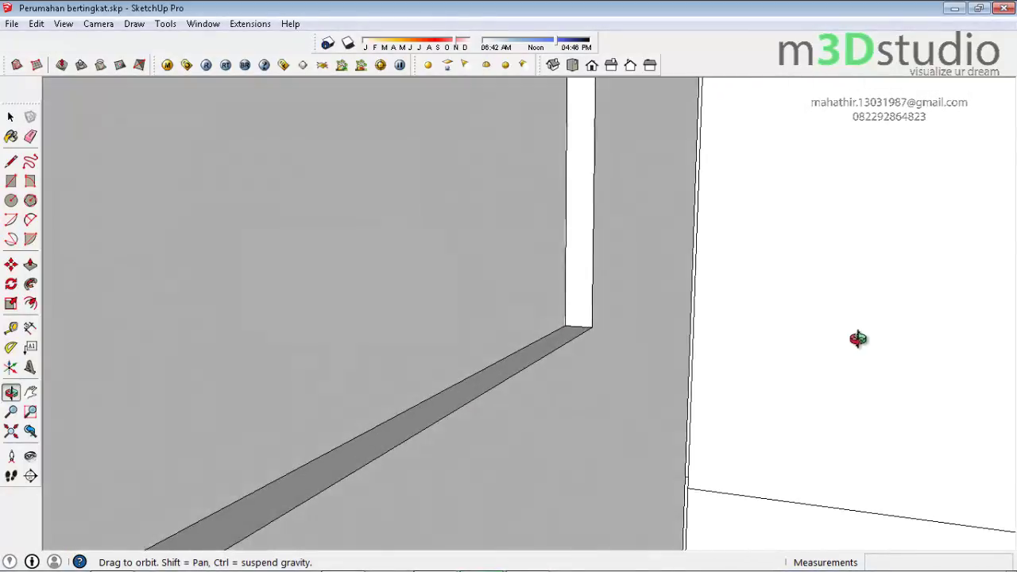
middle_drag(858, 339, 847, 344)
key(t)
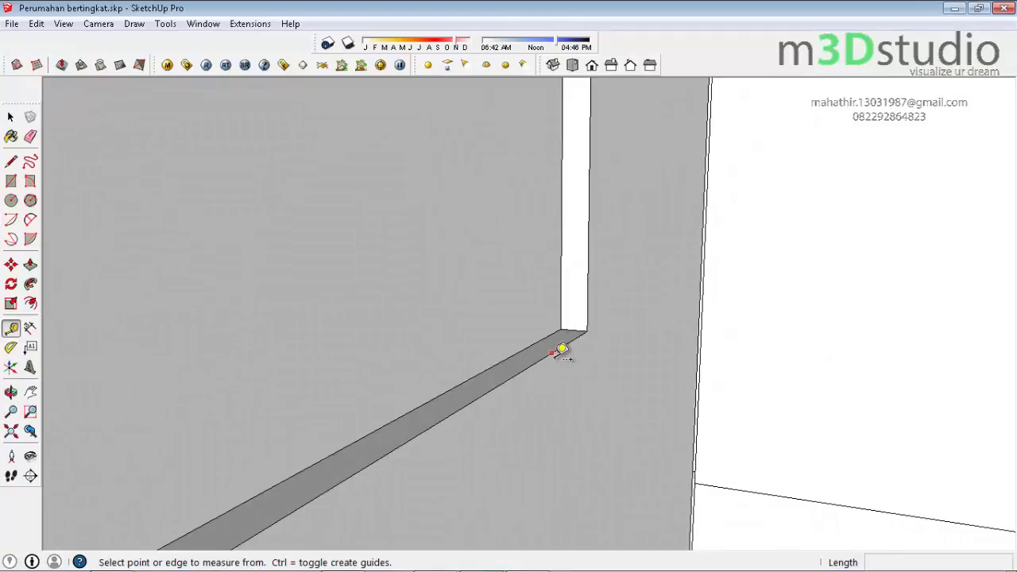
click(562, 350)
click(562, 351)
Draw a vertical edge from the lowest slat board's corner down to the floor
key(l)
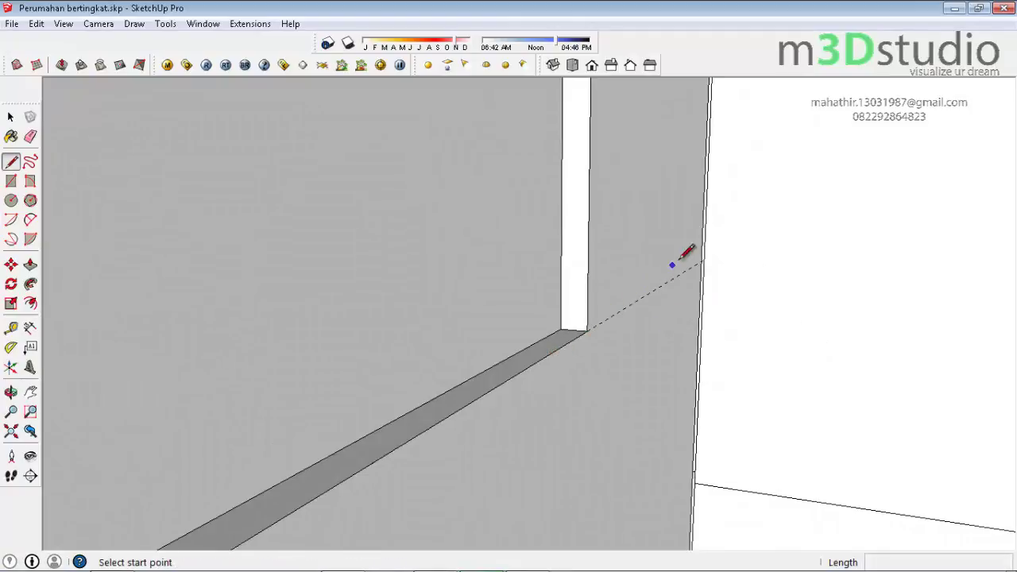
click(700, 261)
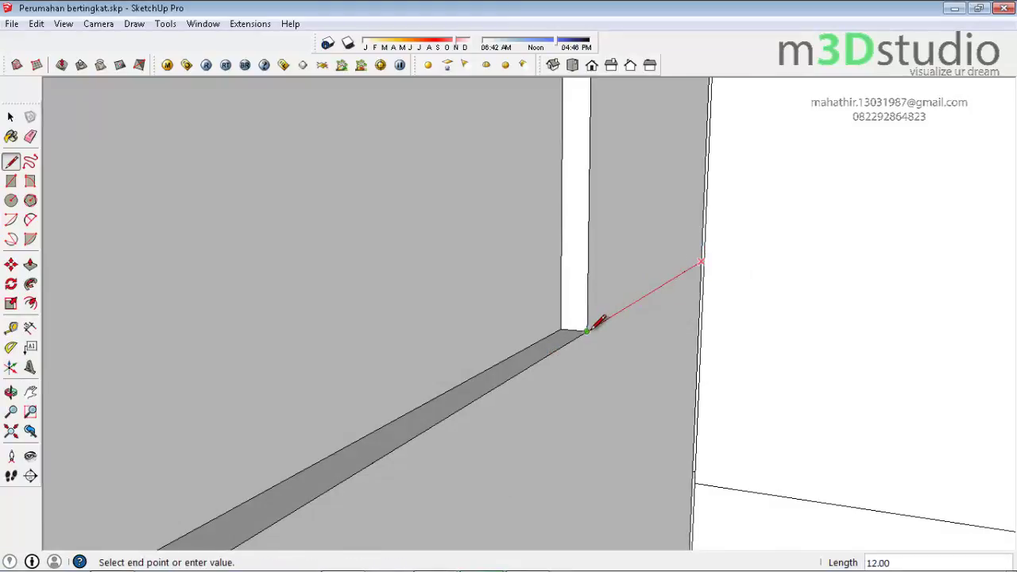
key(o)
mouse_move(649, 381)
mouse_down()
mouse_move(445, 428)
mouse_move(677, 348)
mouse_up()
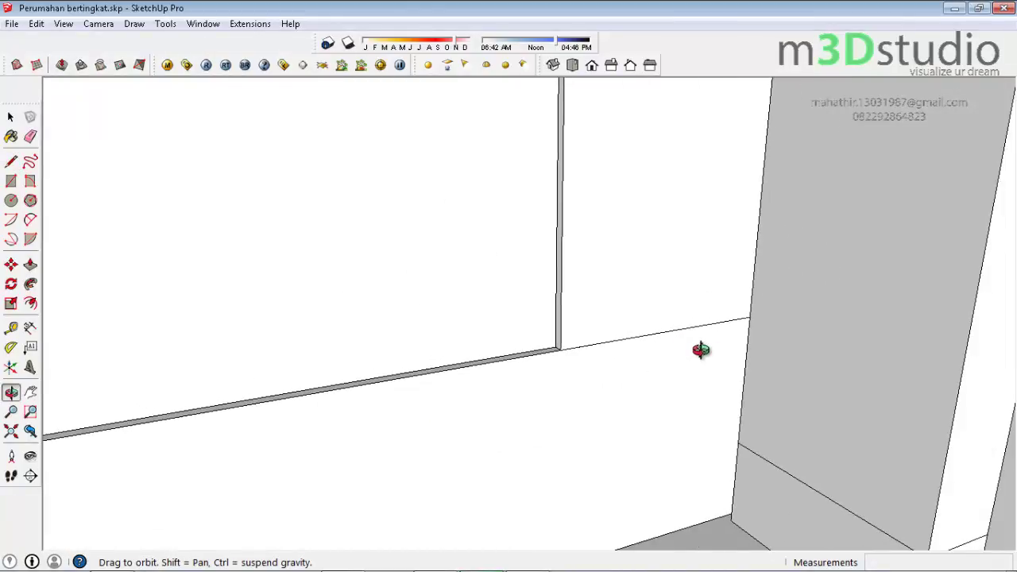
drag(699, 352, 704, 405)
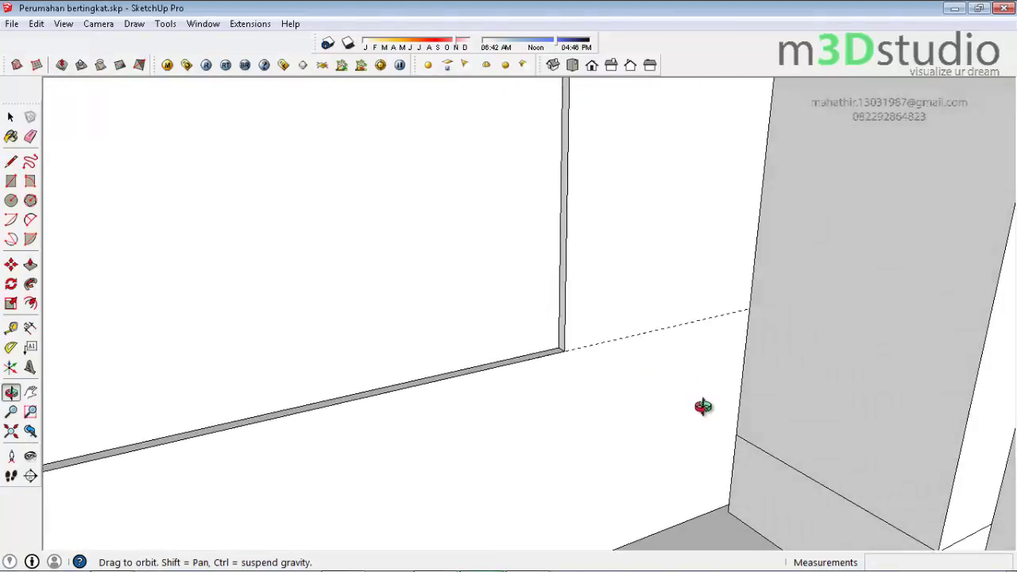
key(l)
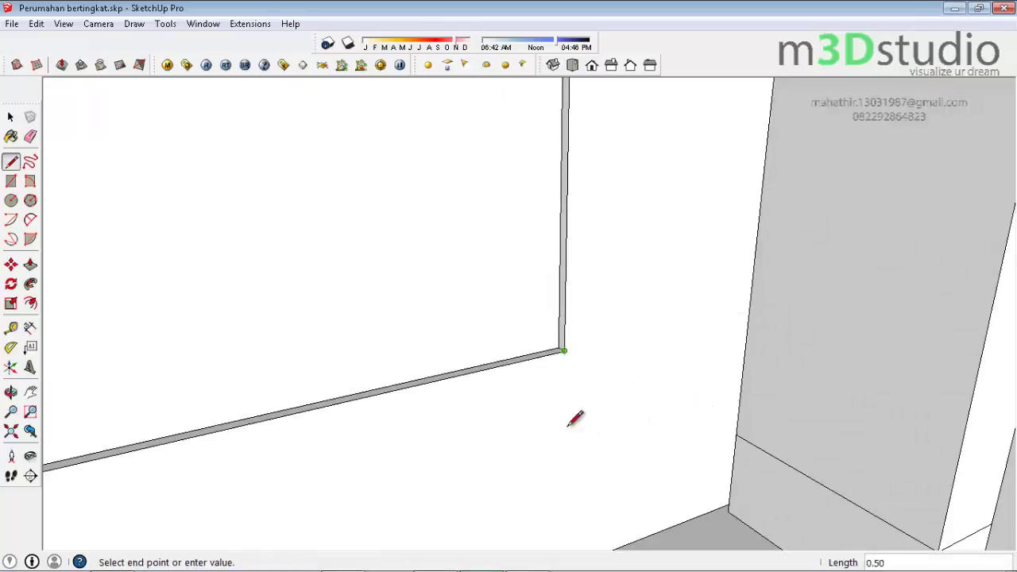
scroll(579, 421, down, 2)
scroll(586, 429, down, 1)
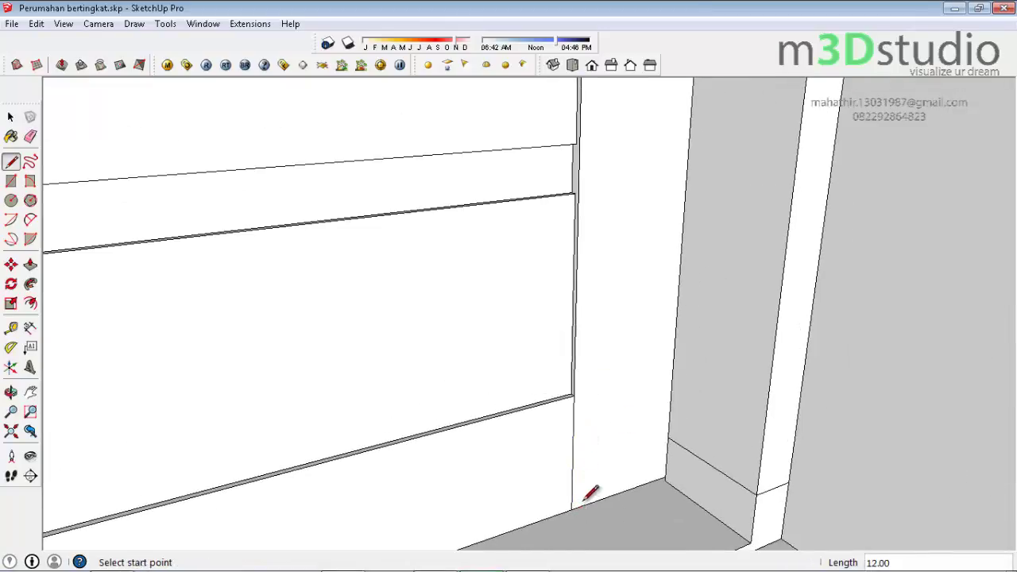
key(o)
mouse_move(602, 484)
mouse_down()
mouse_move(540, 484)
mouse_move(551, 445)
mouse_move(405, 471)
mouse_up()
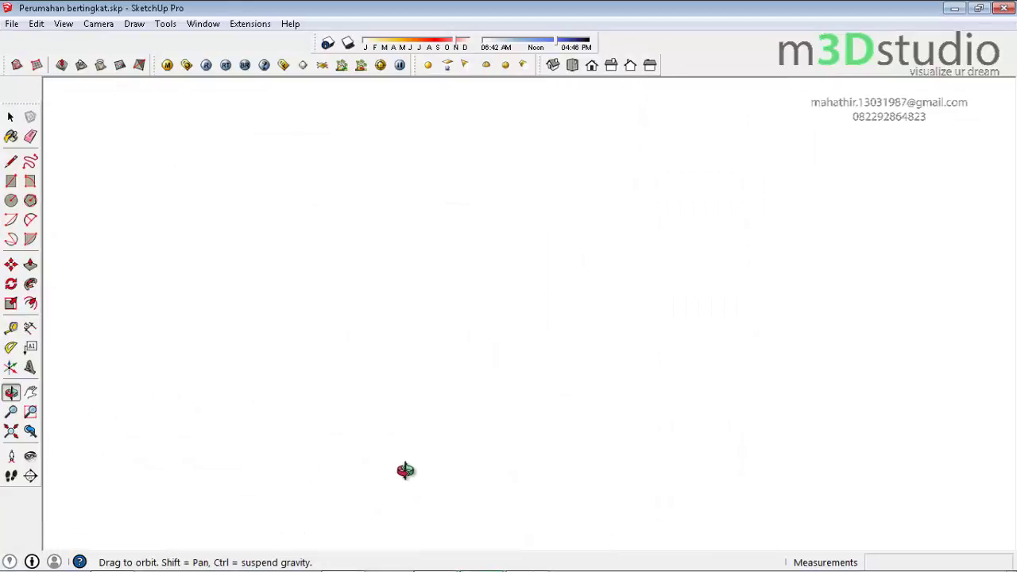
mouse_move(742, 346)
mouse_down()
mouse_move(813, 437)
mouse_move(831, 424)
mouse_move(283, 445)
mouse_move(310, 418)
mouse_up()
scroll(287, 445, up, 3)
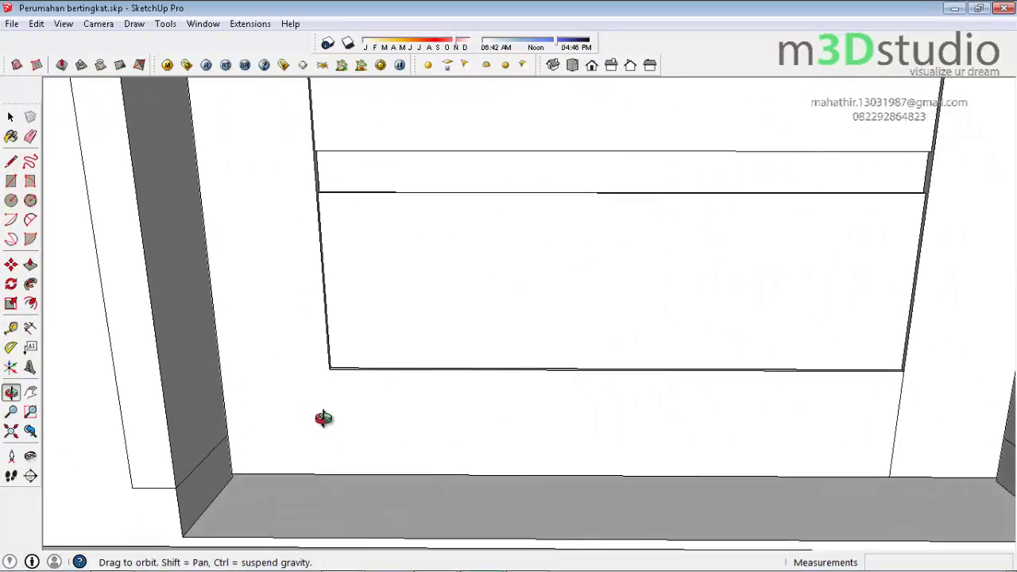
key(l)
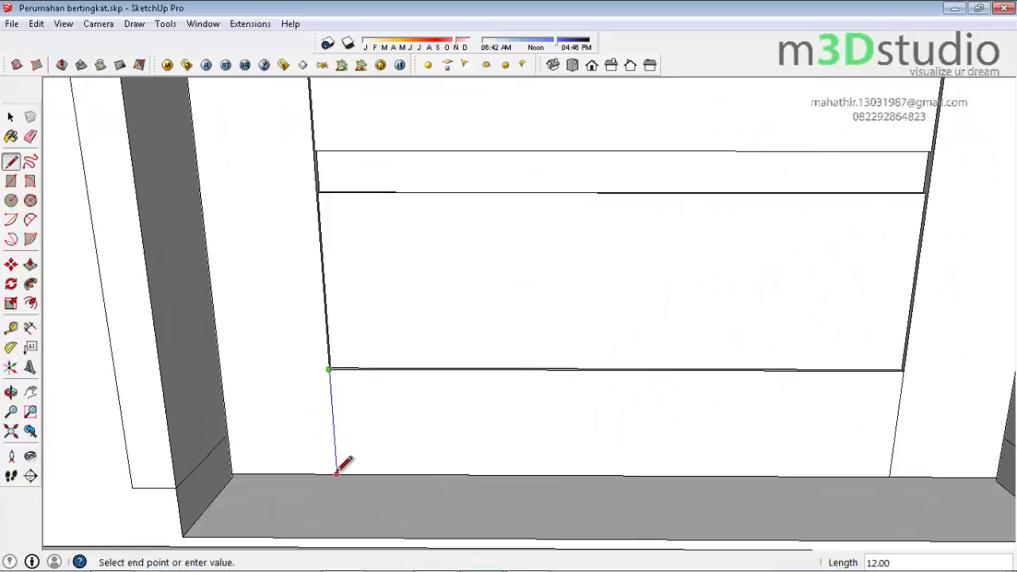
click(336, 472)
key(space)
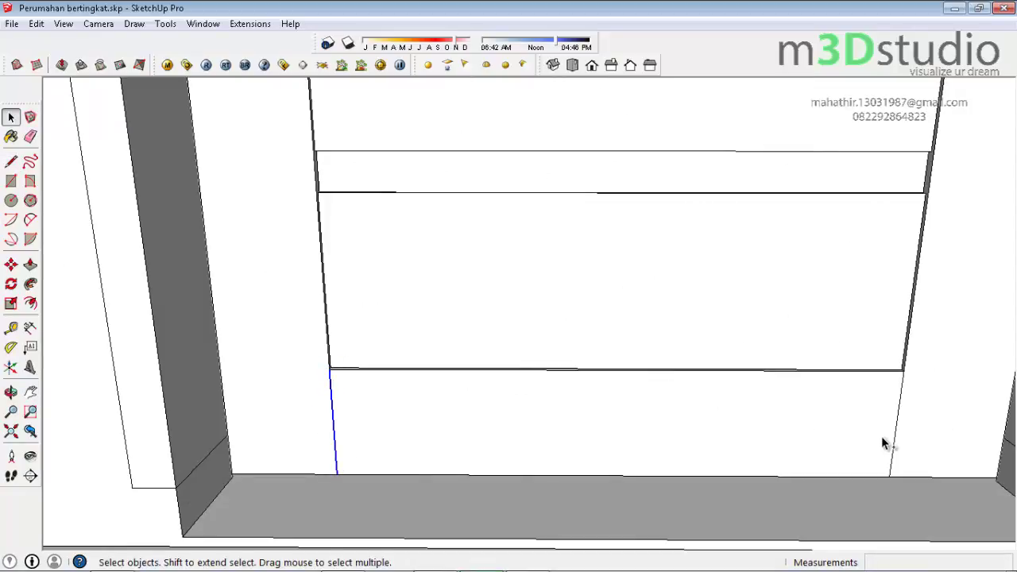
Start a Move copy of the new edge and view the door straight from the front
key(m)
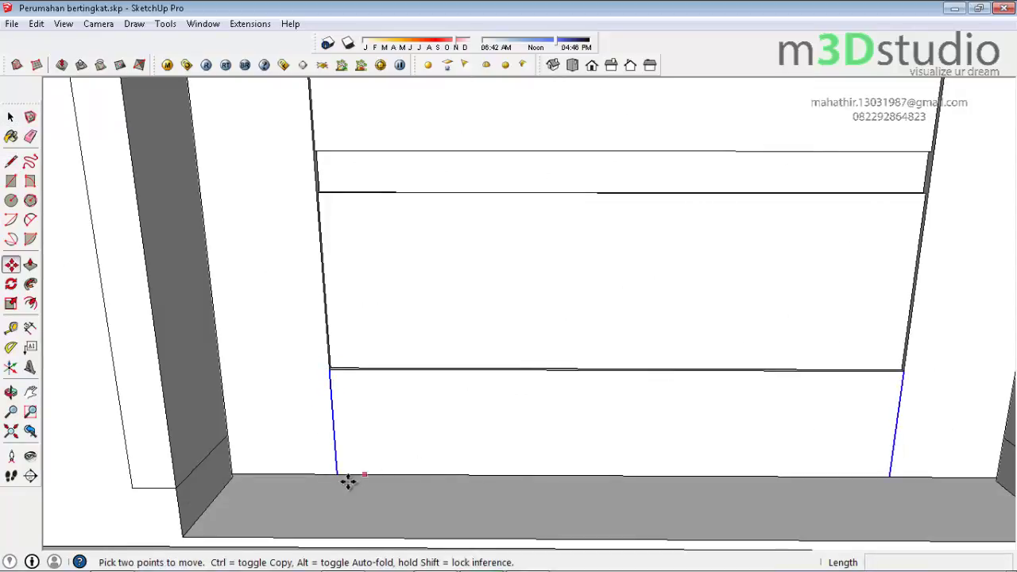
key(ctrl)
click(338, 473)
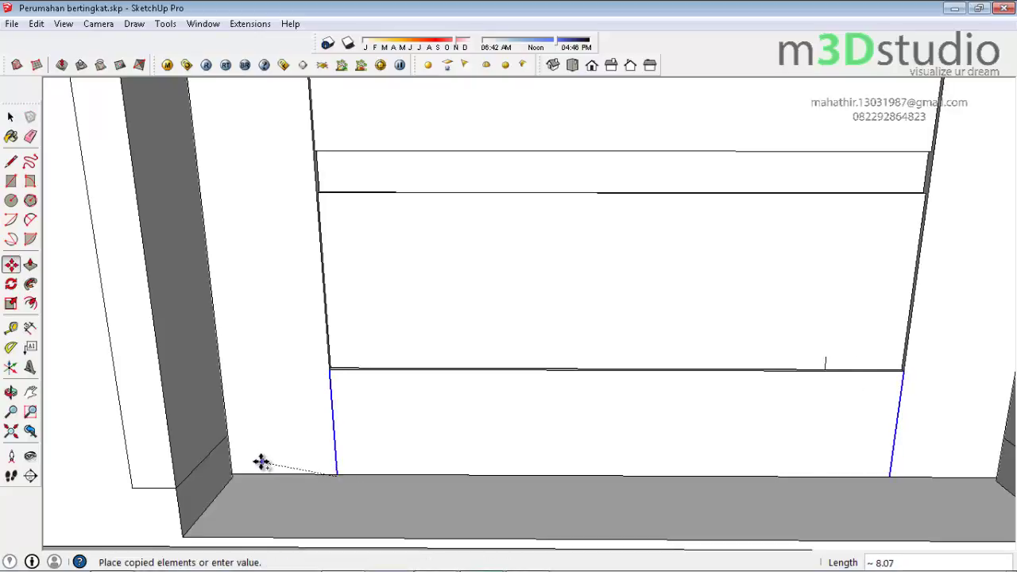
key(F2)
key(o)
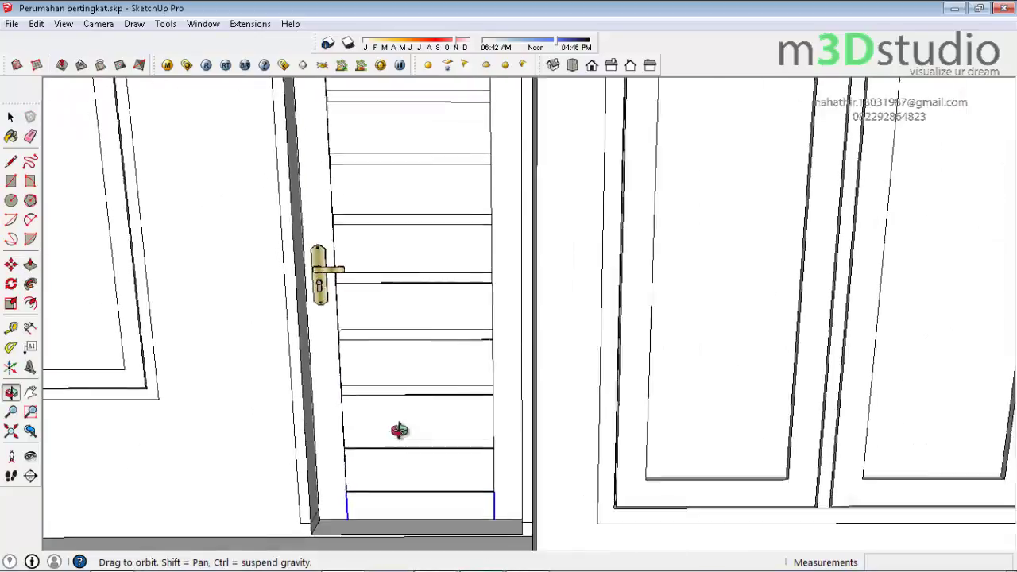
scroll(377, 159, up, 3)
scroll(376, 155, up, 2)
right_click(372, 138)
click(385, 147)
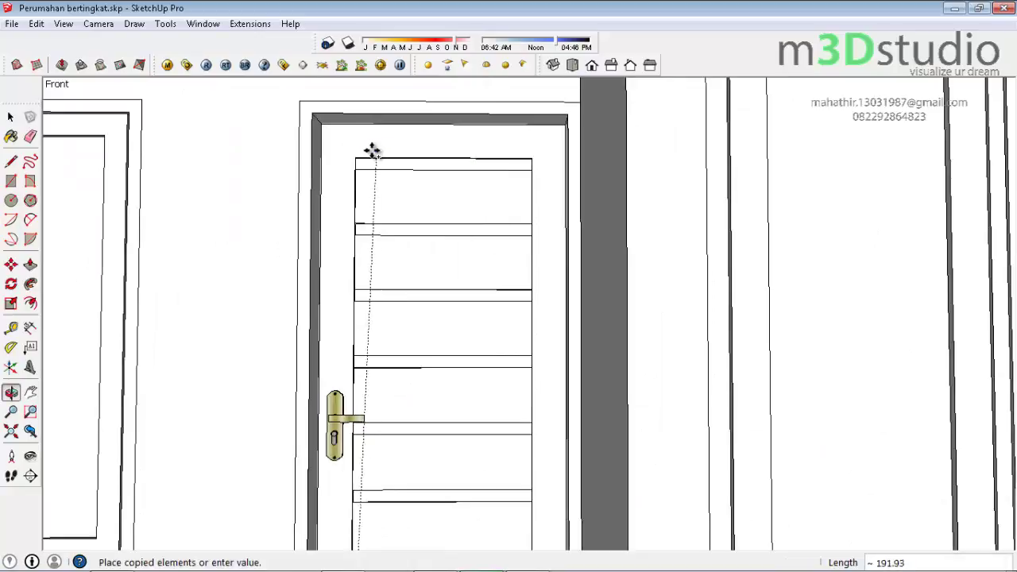
scroll(335, 118, up, 1)
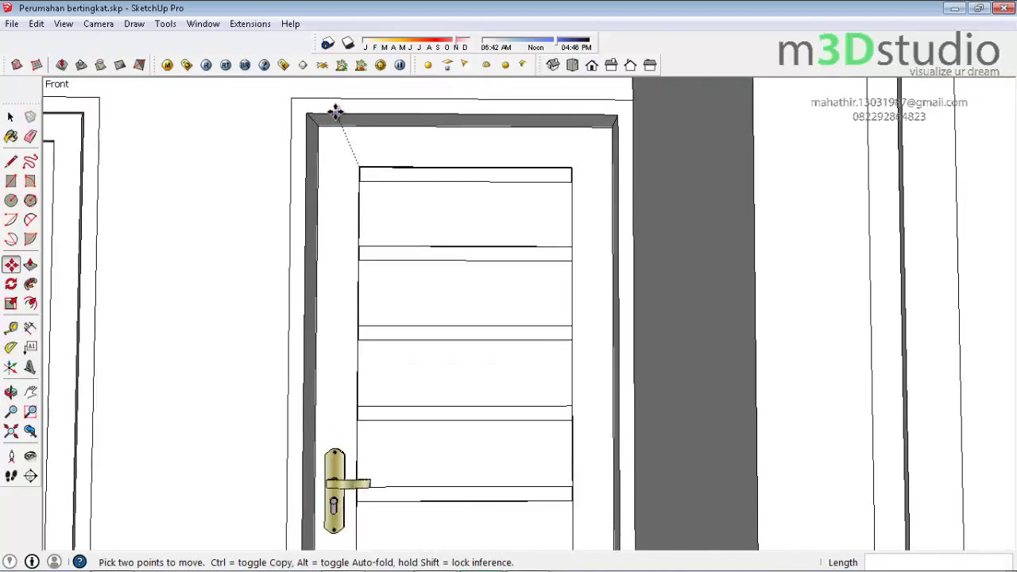
scroll(424, 215, down, 3)
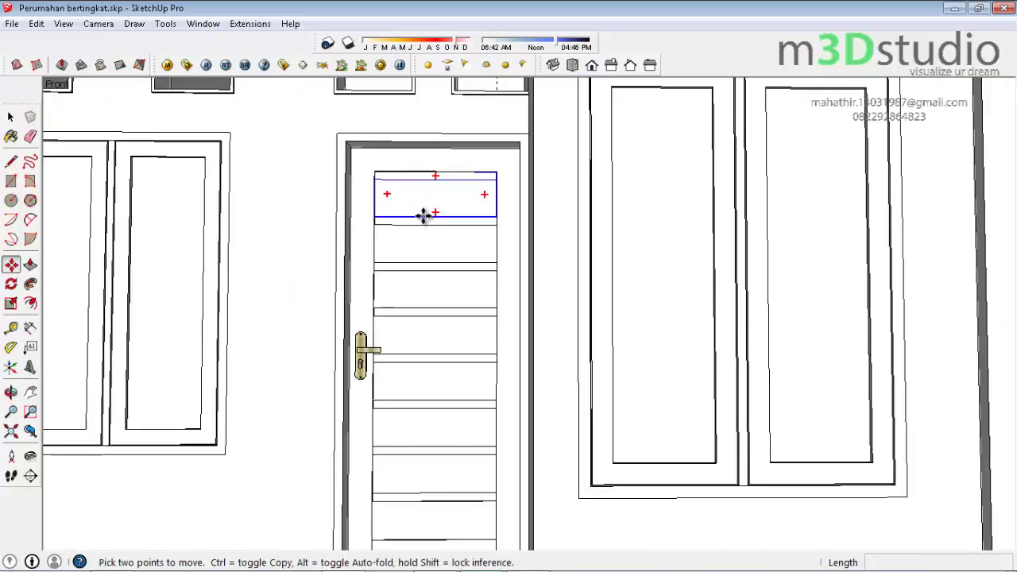
scroll(379, 456, down, 2)
scroll(421, 482, up, 4)
scroll(368, 469, up, 1)
key(space)
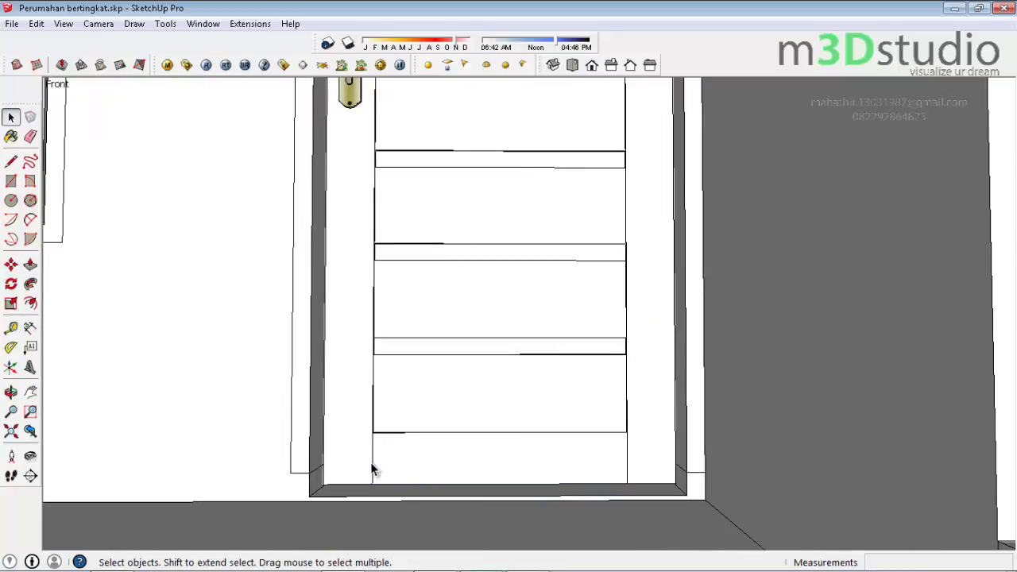
Select both door side edges and copy them up to the top slat corner
shift+click(626, 460)
key(m)
click(373, 483)
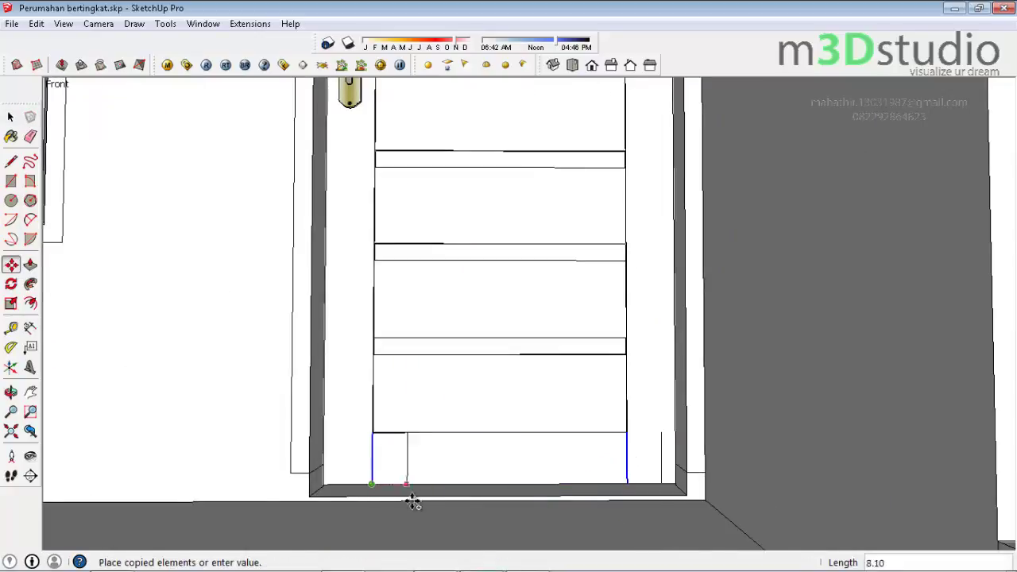
scroll(419, 508, down, 3)
scroll(417, 493, down, 1)
scroll(414, 270, up, 5)
scroll(414, 270, up, 2)
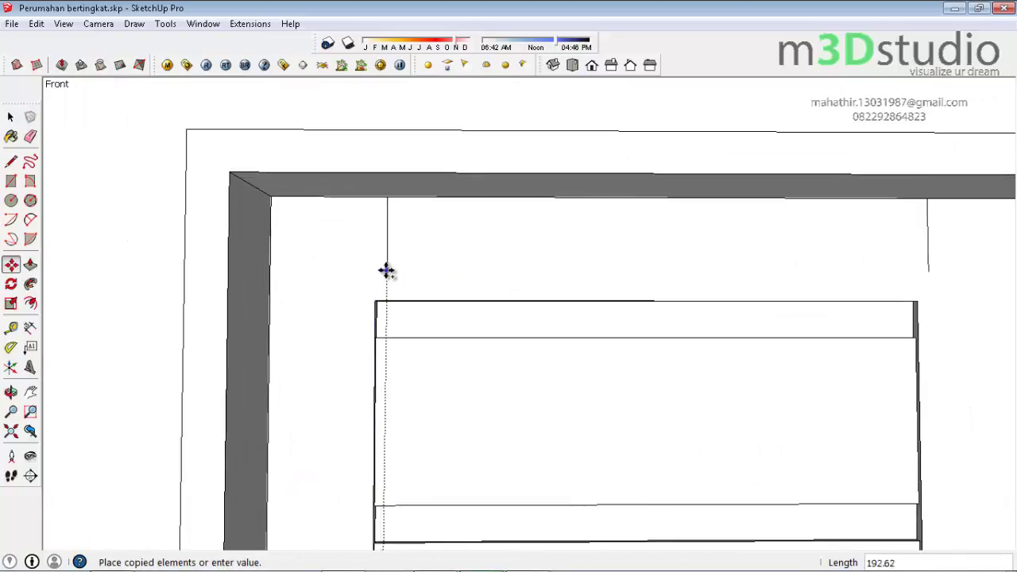
scroll(382, 278, up, 2)
click(369, 317)
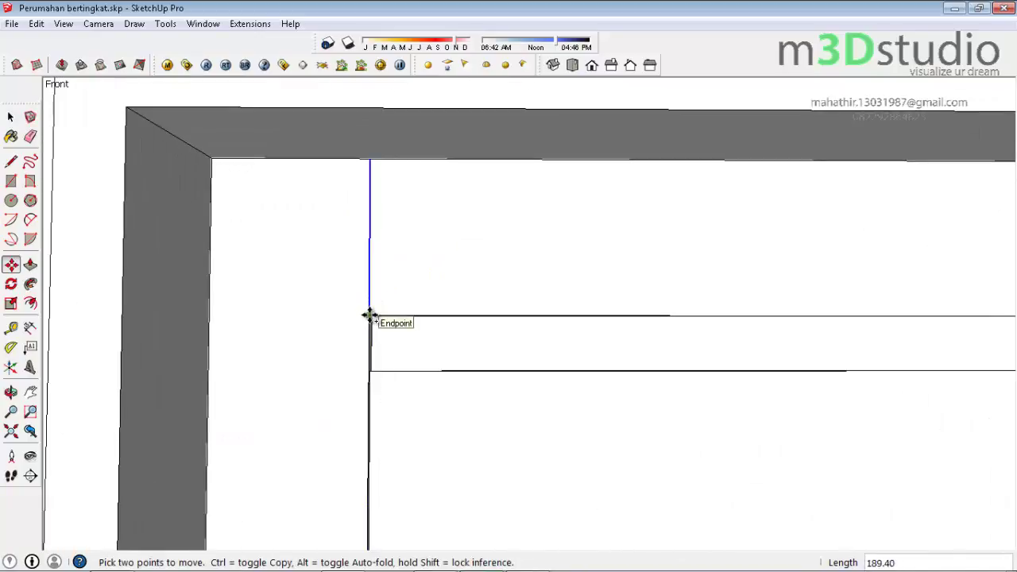
Copy the door's side edge from its top corner down to the floor
click(370, 316)
scroll(362, 326, down, 3)
scroll(318, 270, down, 2)
middle_drag(302, 256, 297, 253)
mouse_move(848, 510)
mouse_down()
mouse_move(718, 413)
mouse_move(602, 352)
mouse_up()
right_click(607, 332)
click(628, 337)
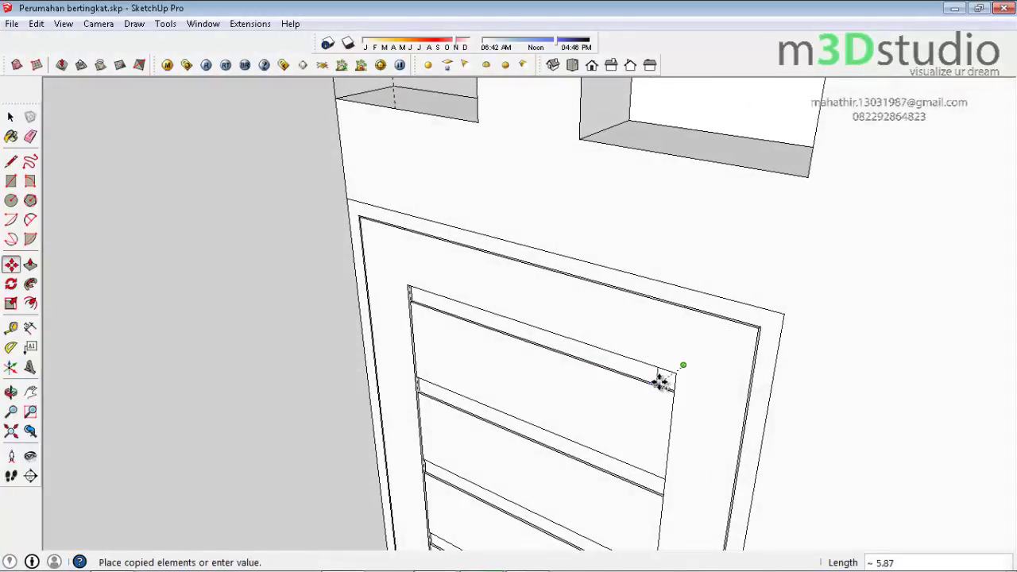
click(676, 376)
scroll(601, 166, down, 3)
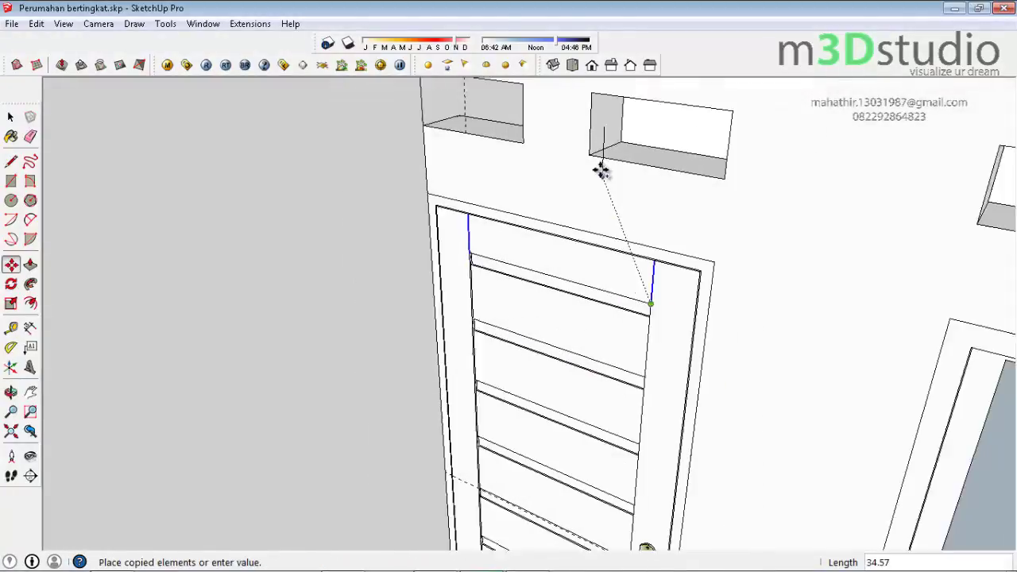
scroll(609, 163, down, 2)
scroll(601, 449, up, 5)
scroll(425, 509, down, 2)
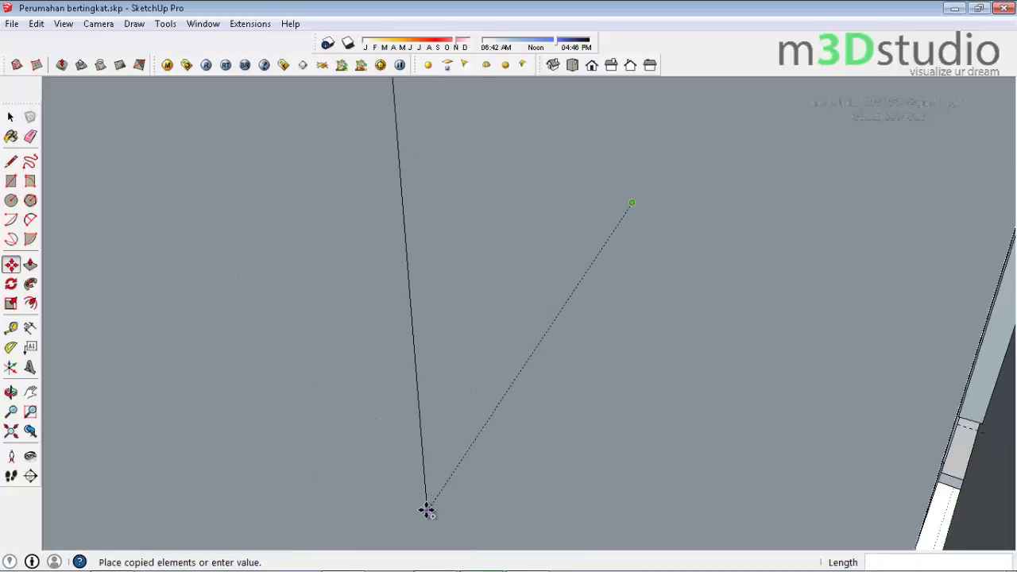
scroll(424, 508, down, 3)
middle_drag(425, 509, 628, 423)
scroll(718, 408, up, 3)
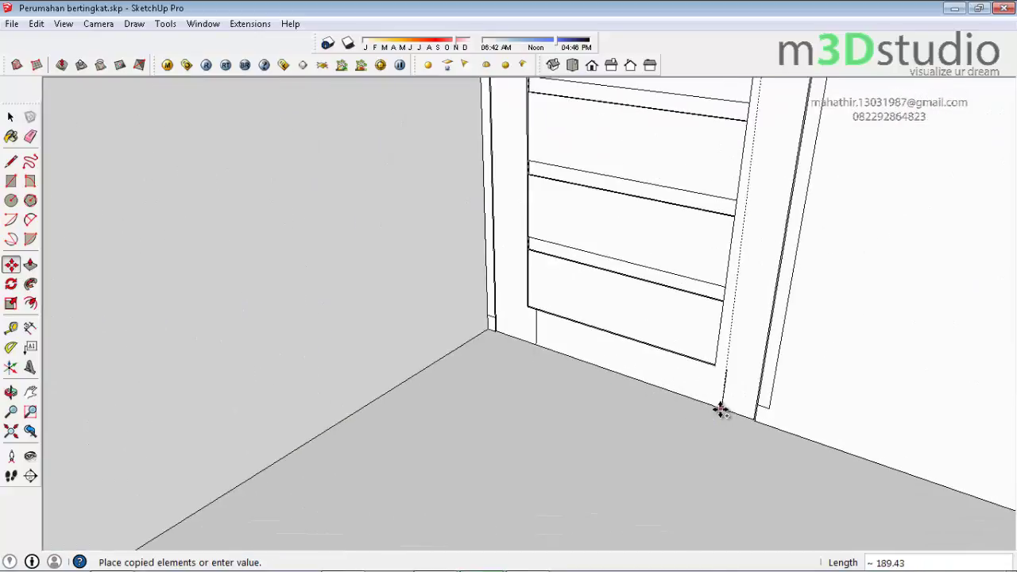
scroll(704, 402, up, 2)
scroll(706, 357, up, 2)
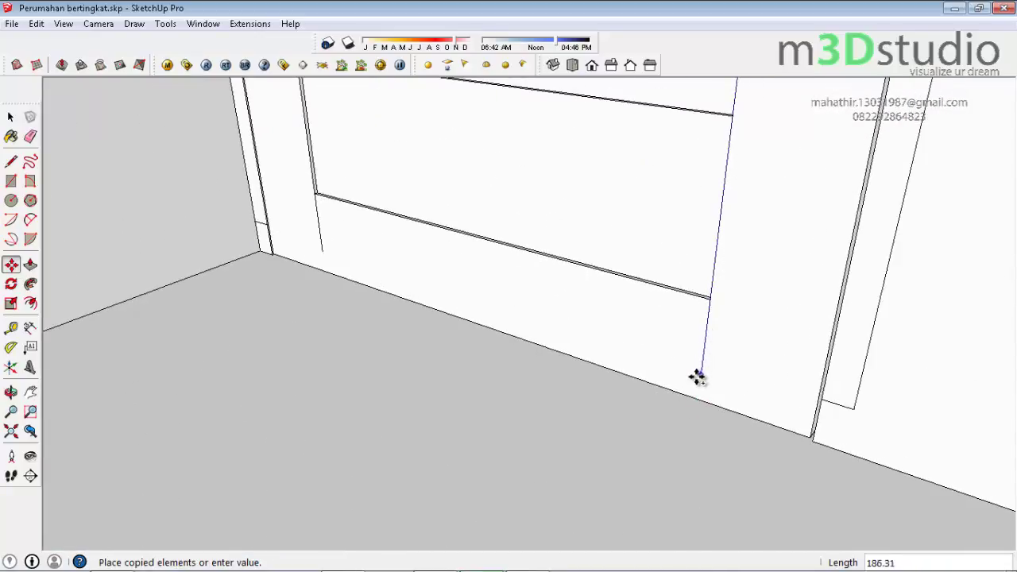
click(694, 397)
scroll(643, 483, down, 2)
key(space)
scroll(648, 503, down, 2)
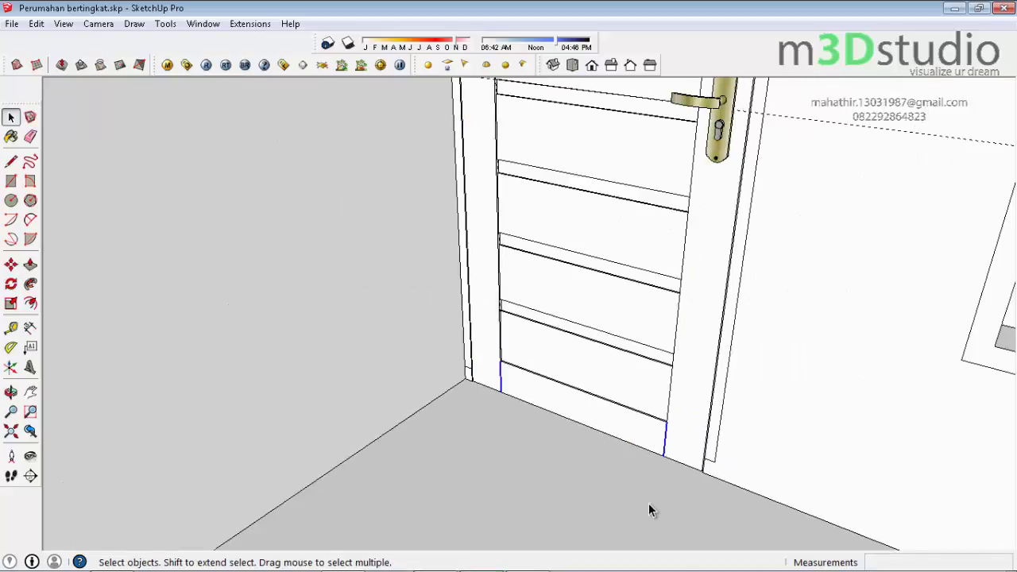
scroll(652, 503, down, 3)
key(e)
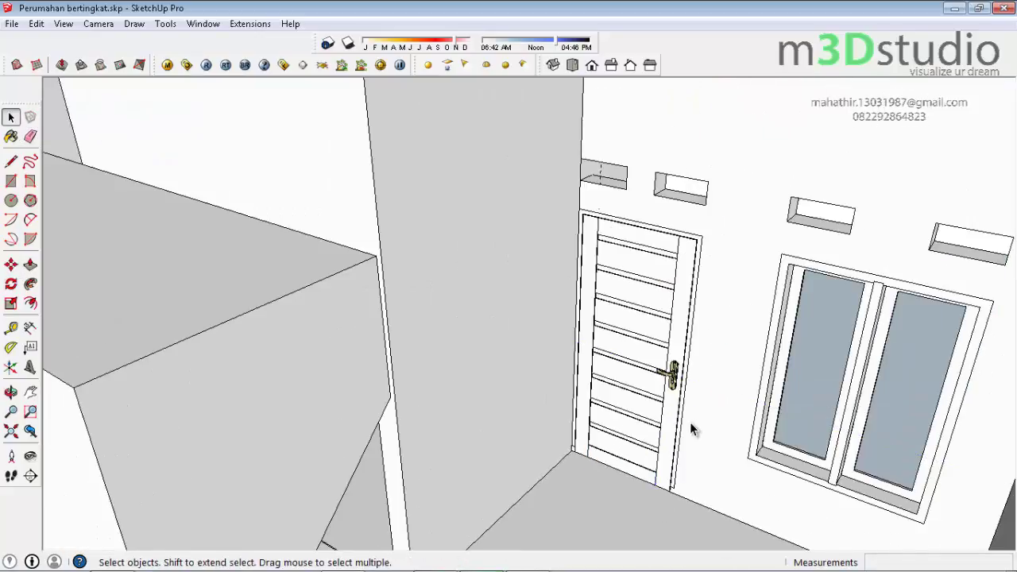
Turn the whole door frame and its attached geometry into a component
triple_click(623, 234)
right_click(626, 241)
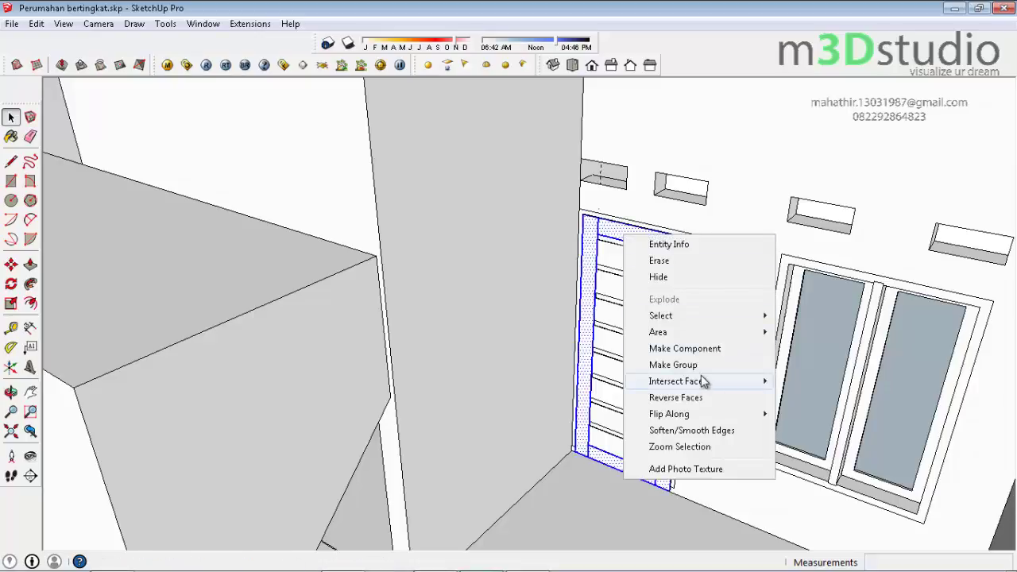
click(706, 349)
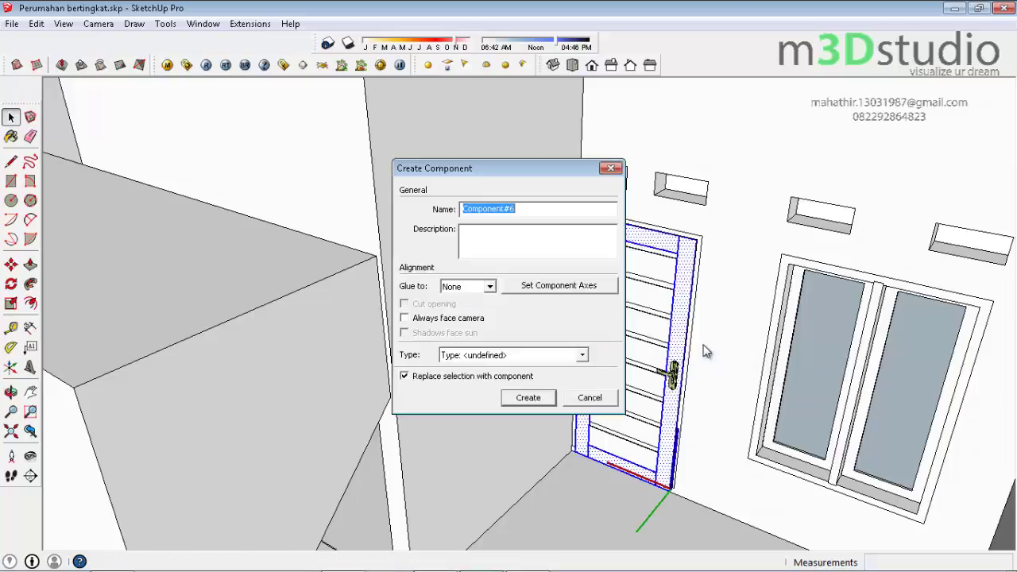
click(542, 404)
scroll(648, 398, up, 2)
scroll(647, 398, up, 1)
Inside the component, select the door slats and group them as the door leaf
double_click(633, 467)
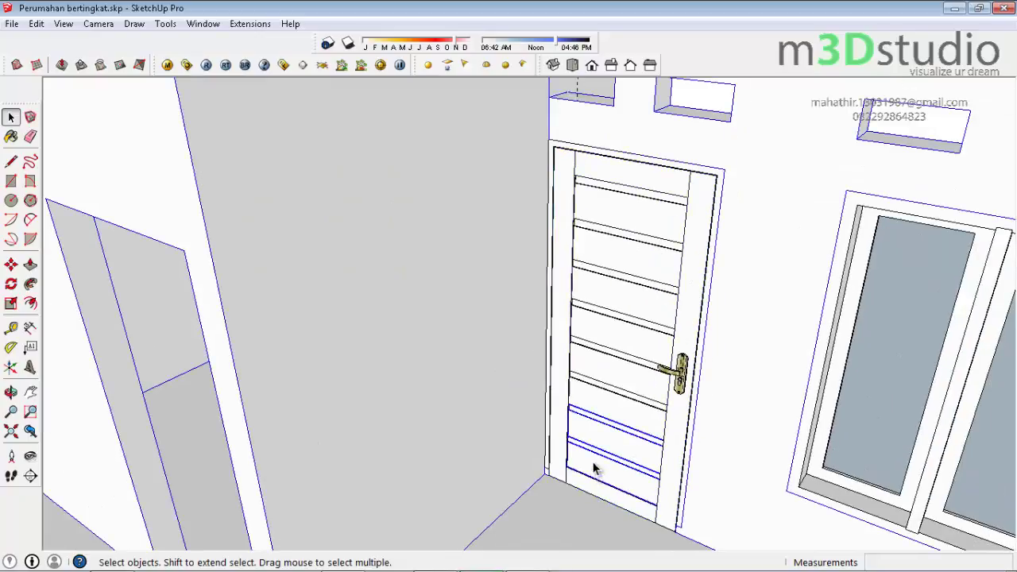
scroll(655, 181, up, 2)
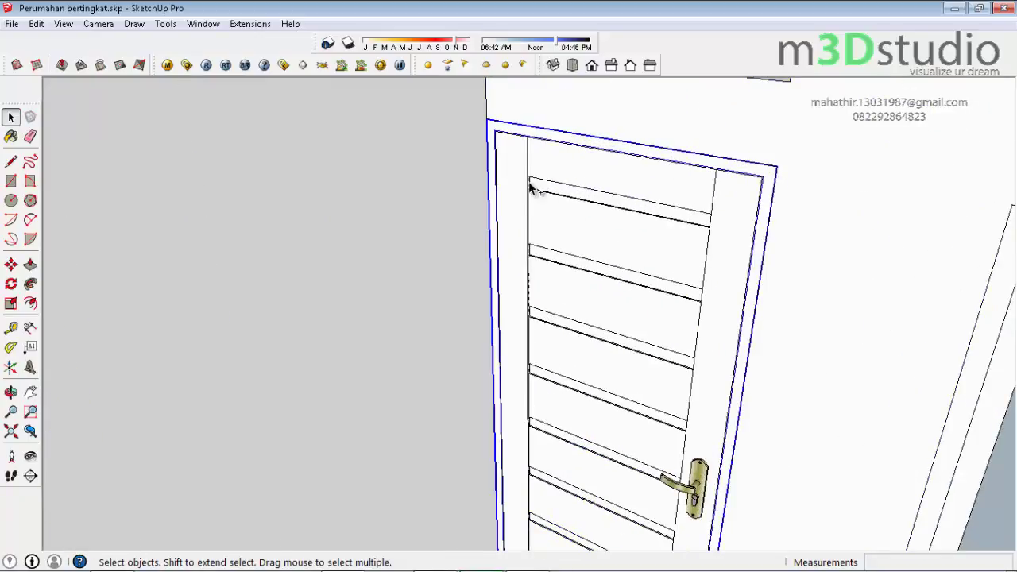
scroll(516, 179, down, 2)
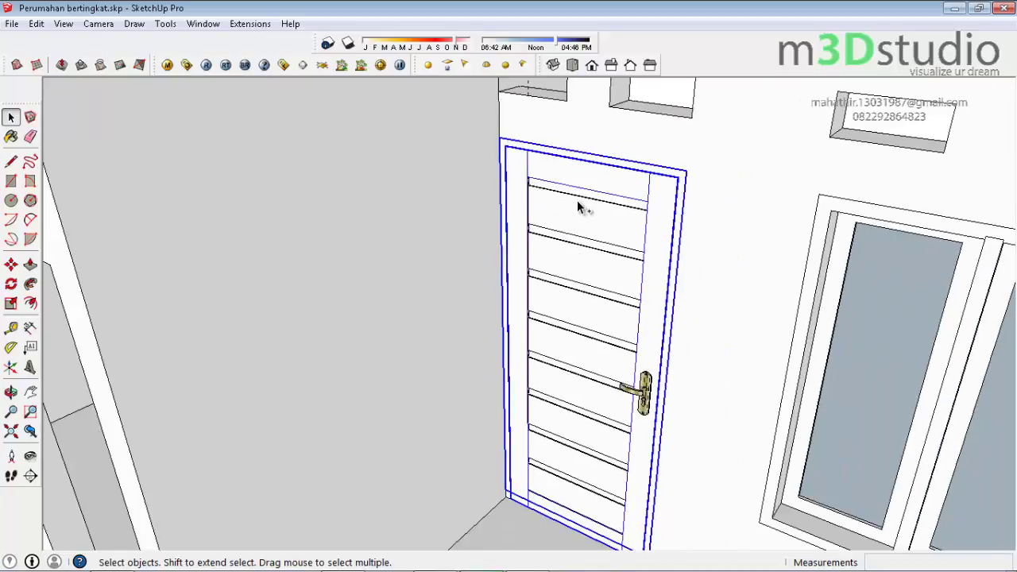
click(576, 200)
shift+click(585, 264)
shift+click(582, 302)
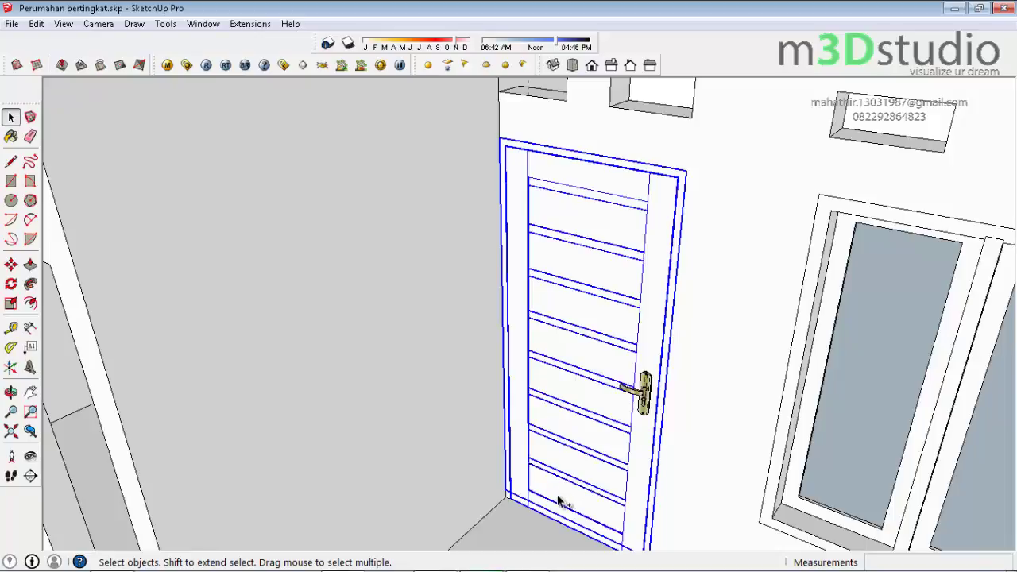
right_click(644, 395)
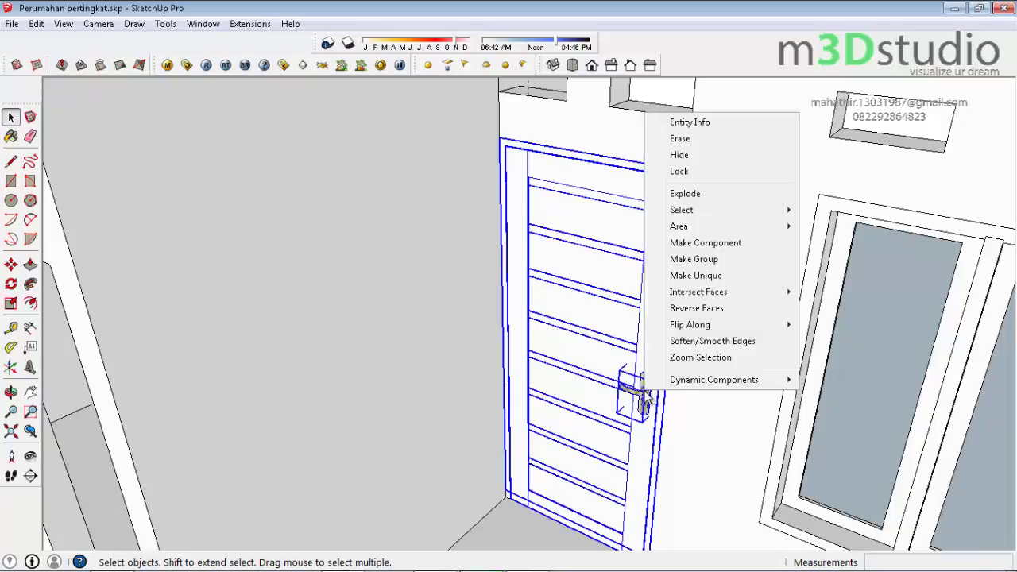
click(717, 262)
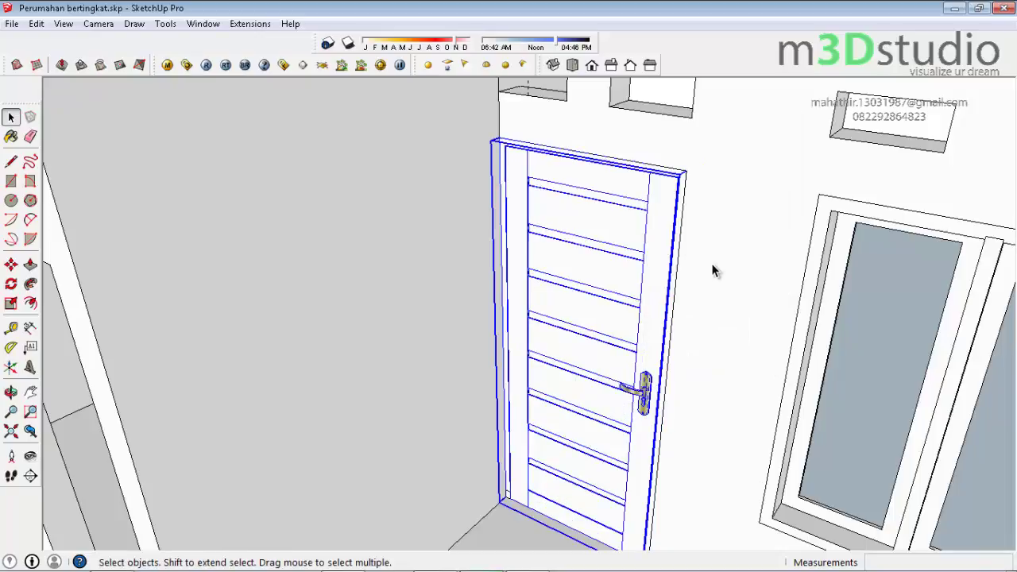
scroll(715, 242, down, 3)
mouse_move(715, 237)
middle_down()
mouse_move(656, 288)
mouse_move(656, 159)
mouse_move(721, 313)
mouse_move(609, 227)
middle_up()
scroll(645, 167, down, 5)
scroll(609, 228, up, 3)
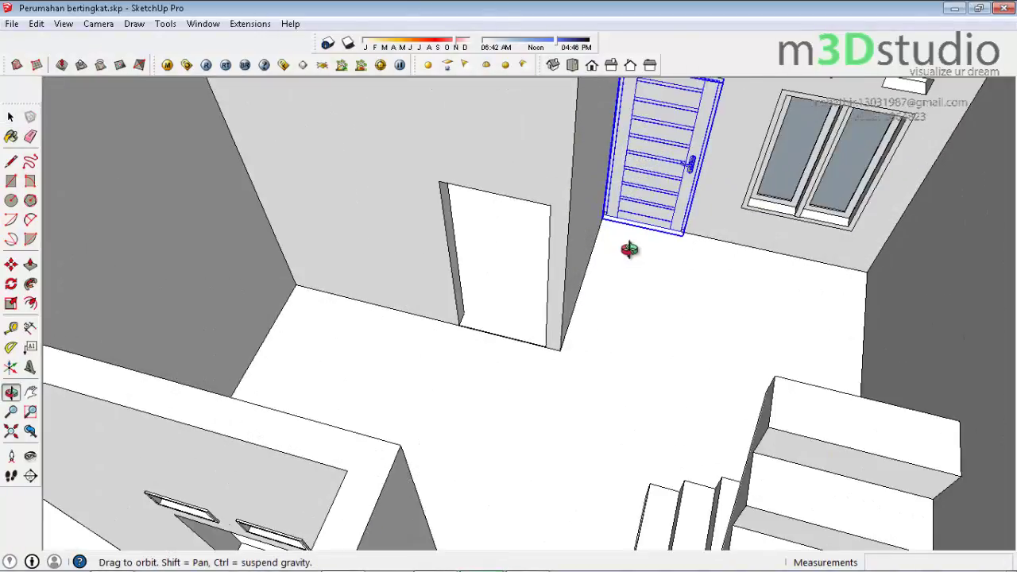
scroll(627, 249, up, 3)
scroll(631, 227, up, 2)
scroll(631, 228, up, 2)
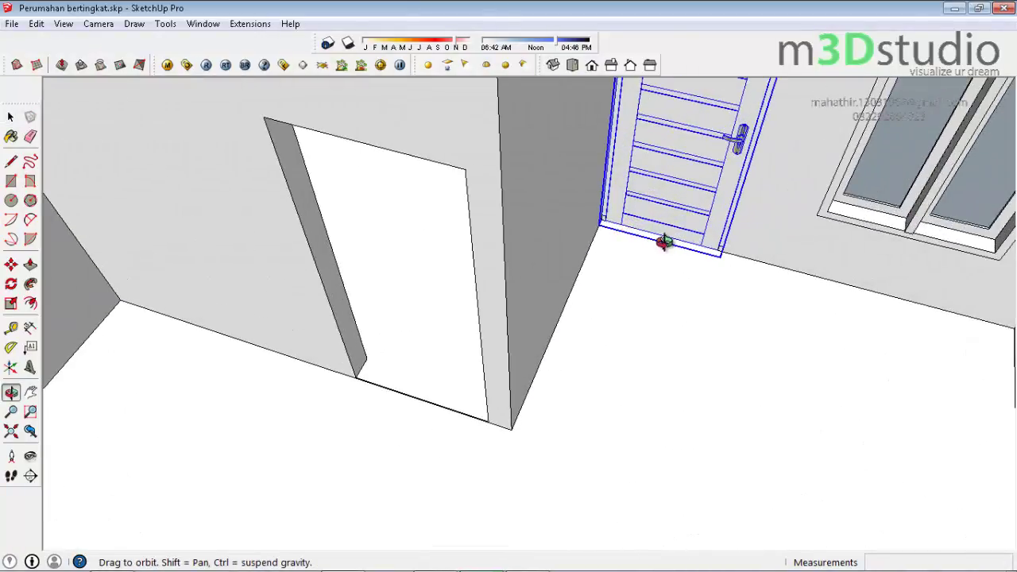
scroll(710, 250, up, 2)
scroll(707, 247, up, 2)
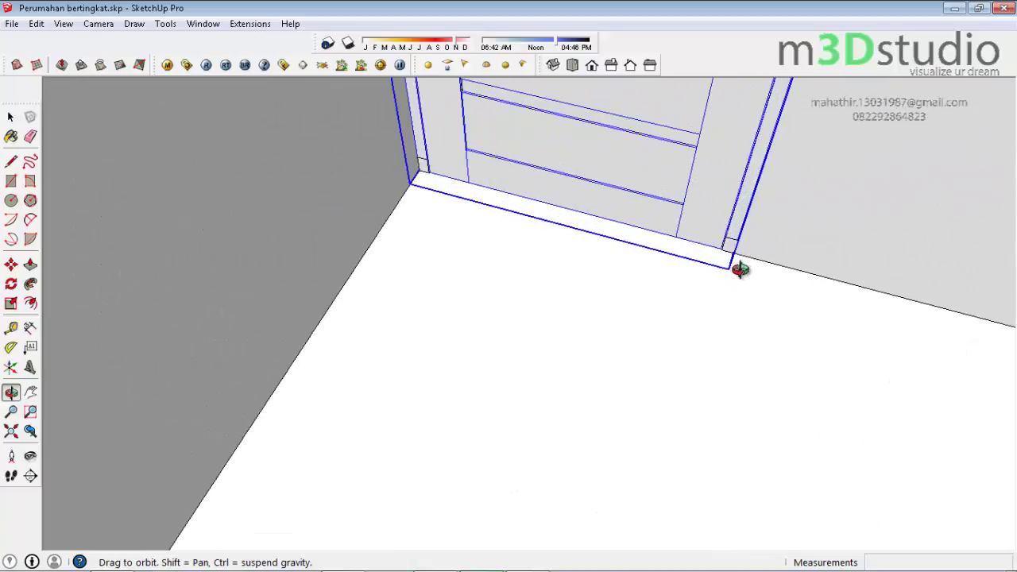
scroll(738, 265, up, 1)
scroll(715, 259, up, 1)
scroll(721, 257, down, 1)
Copy the door from its sill corner to the wall corner
key(m)
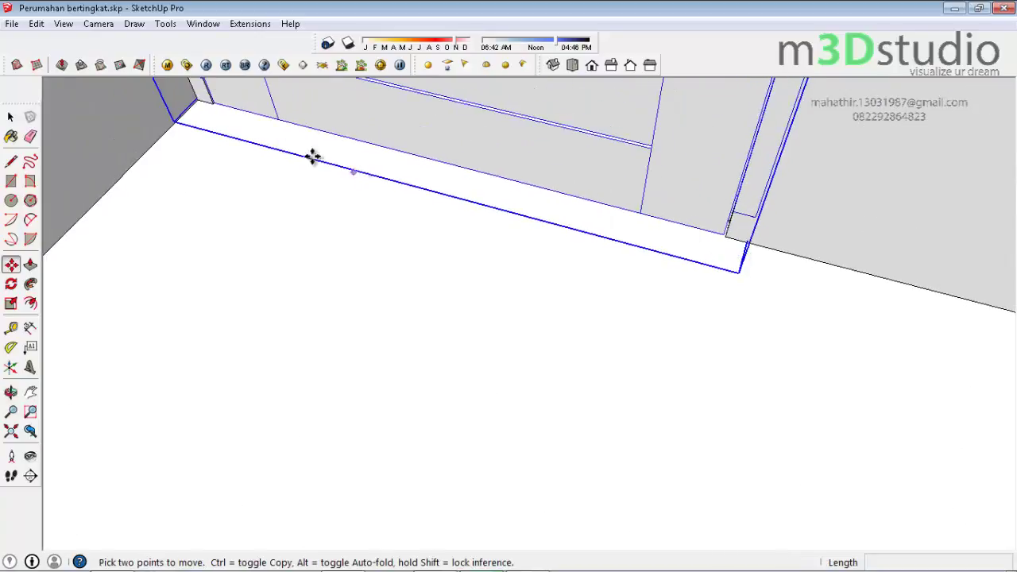
scroll(194, 109, up, 2)
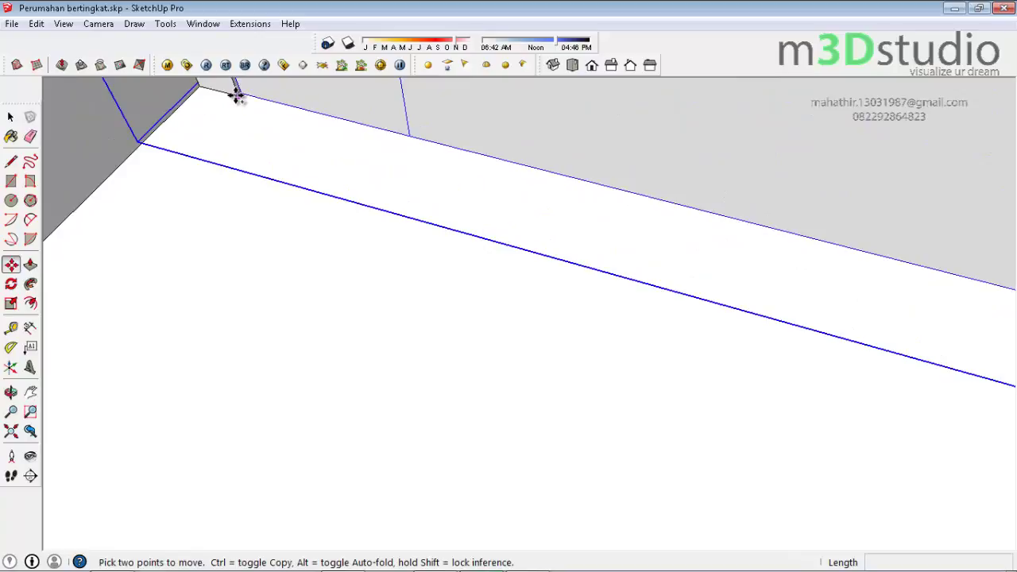
key(ctrl)
click(237, 96)
scroll(519, 206, down, 3)
scroll(565, 181, up, 1)
scroll(577, 170, up, 1)
scroll(582, 169, up, 1)
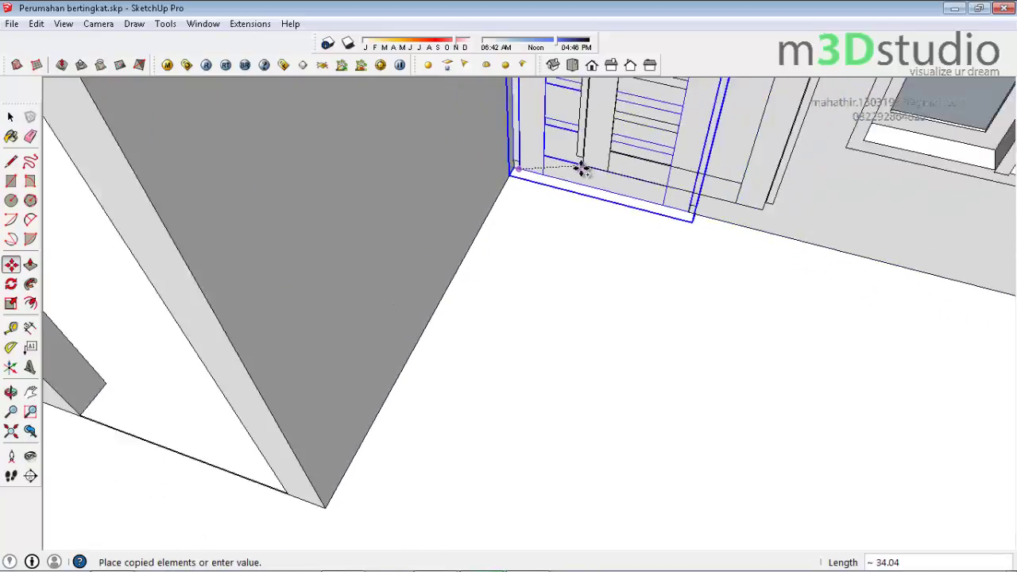
scroll(582, 169, down, 2)
scroll(601, 159, down, 1)
scroll(336, 288, up, 1)
scroll(322, 302, up, 2)
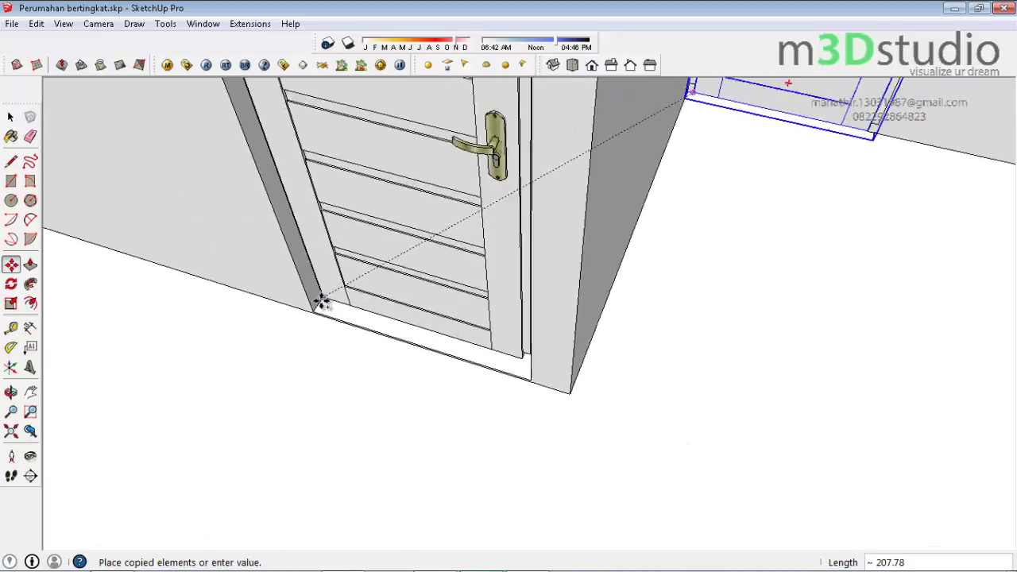
scroll(321, 302, up, 1)
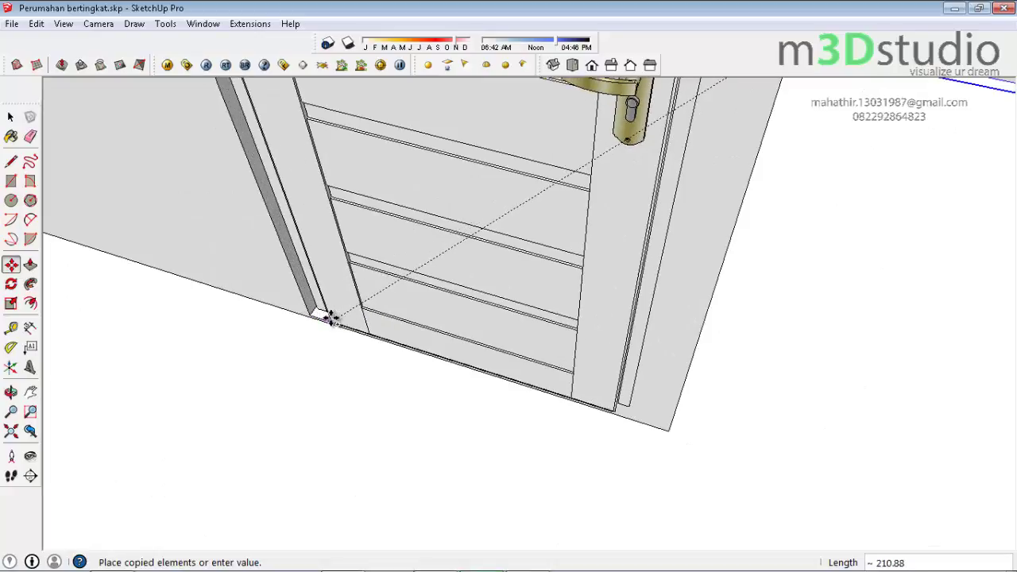
click(332, 318)
scroll(313, 313, down, 2)
scroll(537, 200, up, 2)
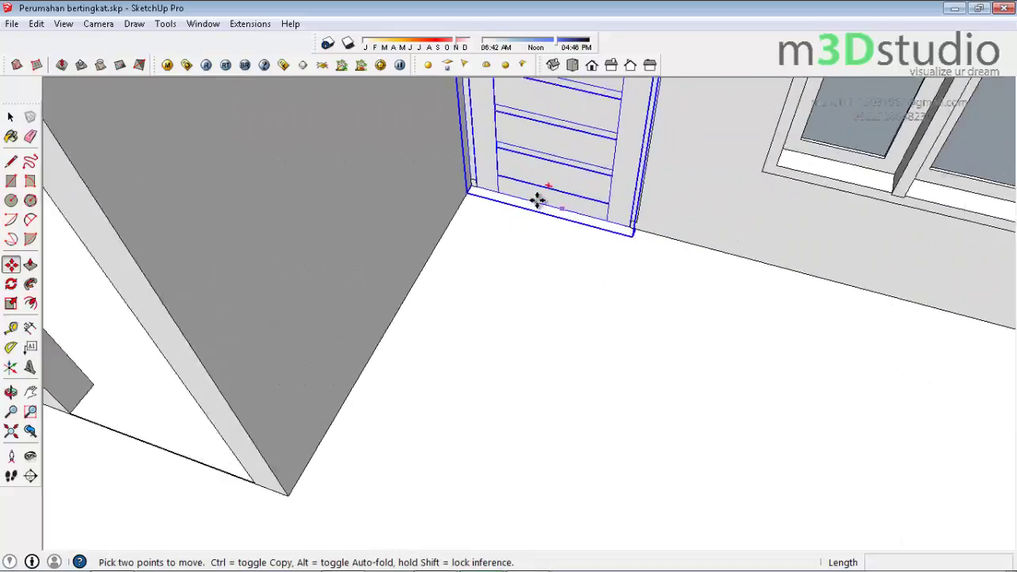
scroll(440, 182, up, 1)
scroll(426, 160, up, 1)
Copy the door again from its corner and place it at the left wall corner
click(440, 148)
scroll(561, 216, down, 2)
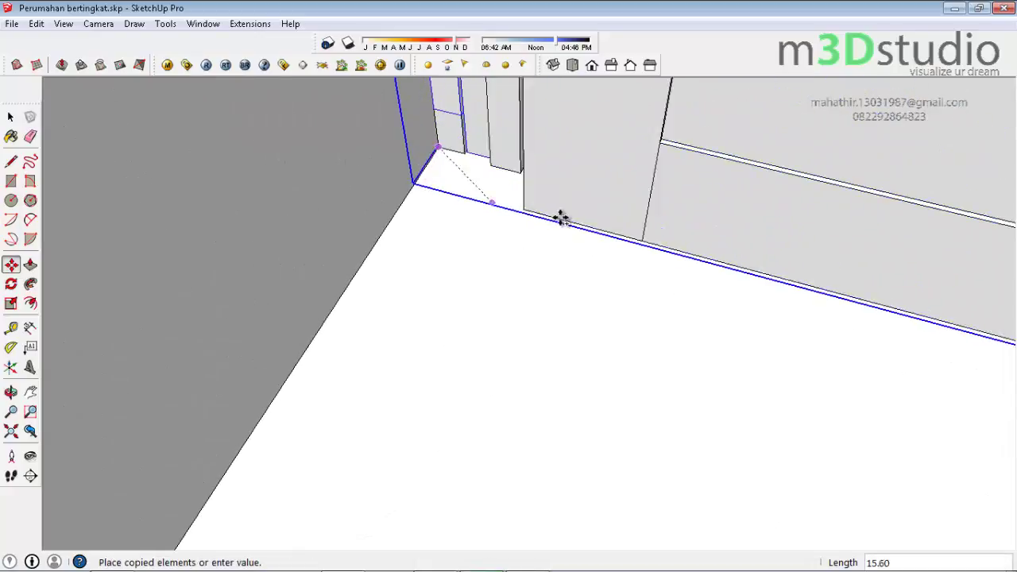
scroll(642, 182, down, 2)
scroll(668, 182, down, 2)
scroll(674, 180, down, 2)
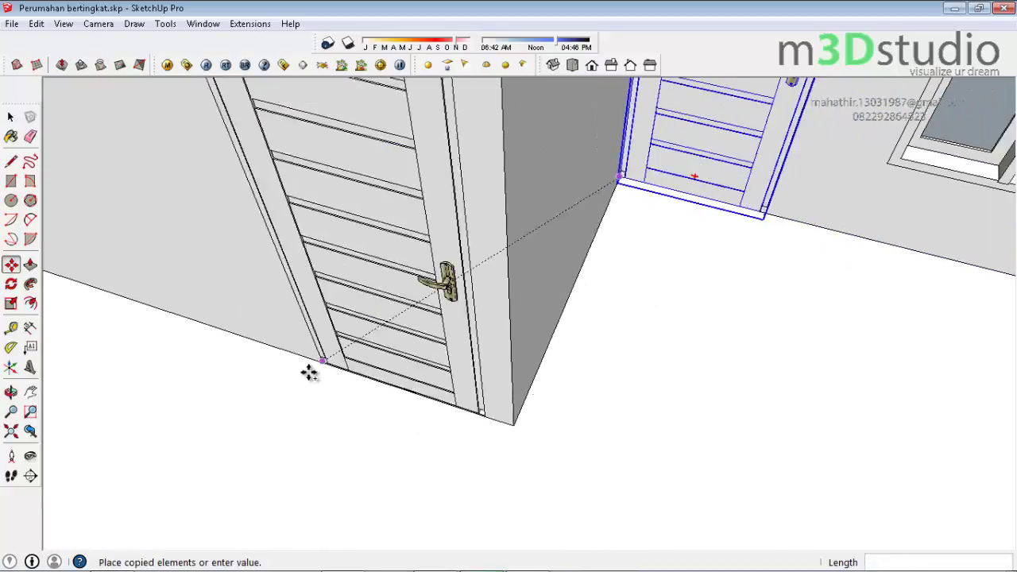
scroll(345, 336, up, 2)
scroll(325, 345, up, 2)
scroll(315, 365, up, 2)
scroll(315, 365, down, 1)
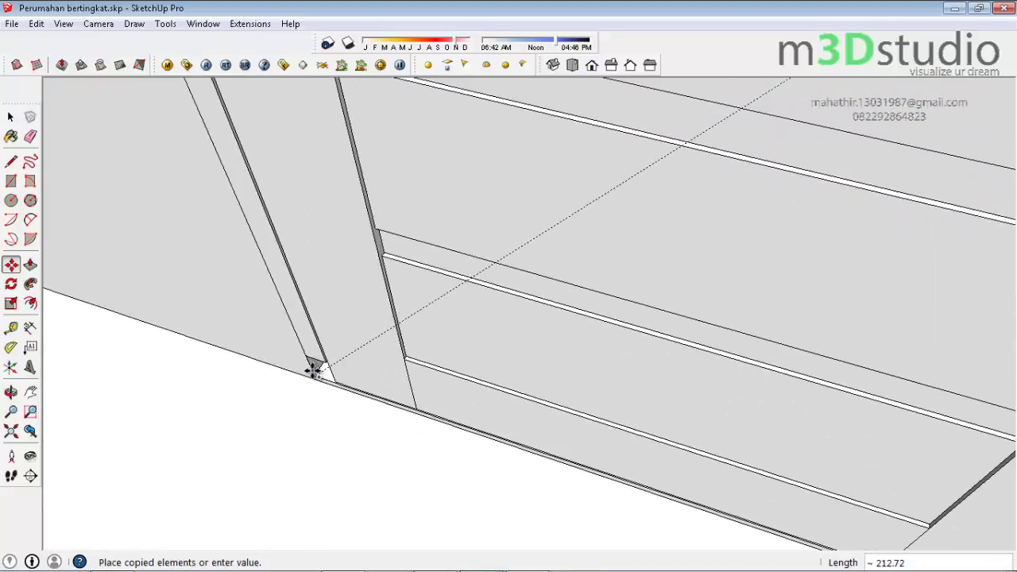
click(313, 367)
scroll(415, 352, down, 3)
scroll(414, 360, down, 2)
Flip the copied door group along its green axis, then along its red axis
key(space)
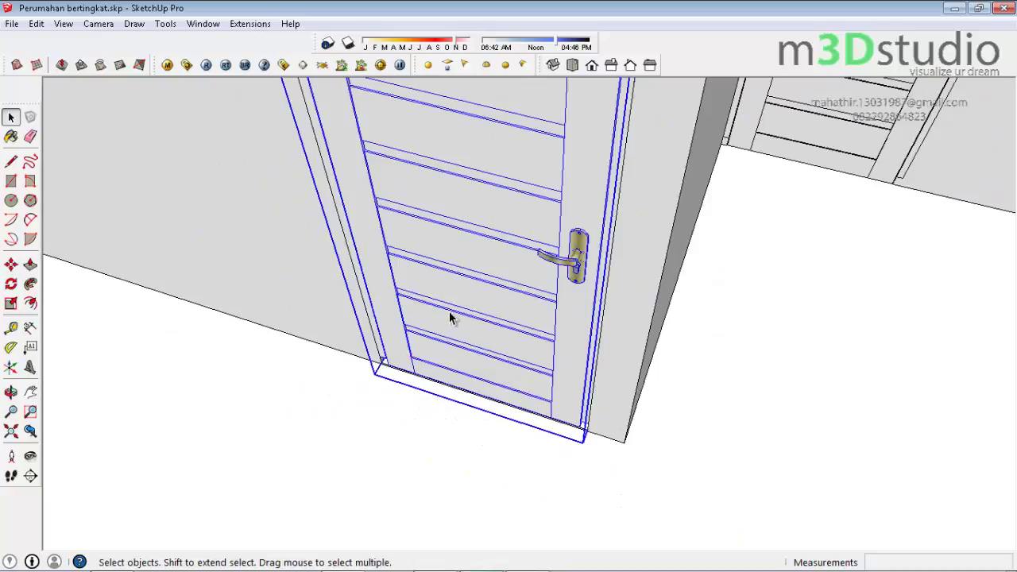
scroll(458, 309, down, 3)
right_click(464, 302)
mouse_move(506, 499)
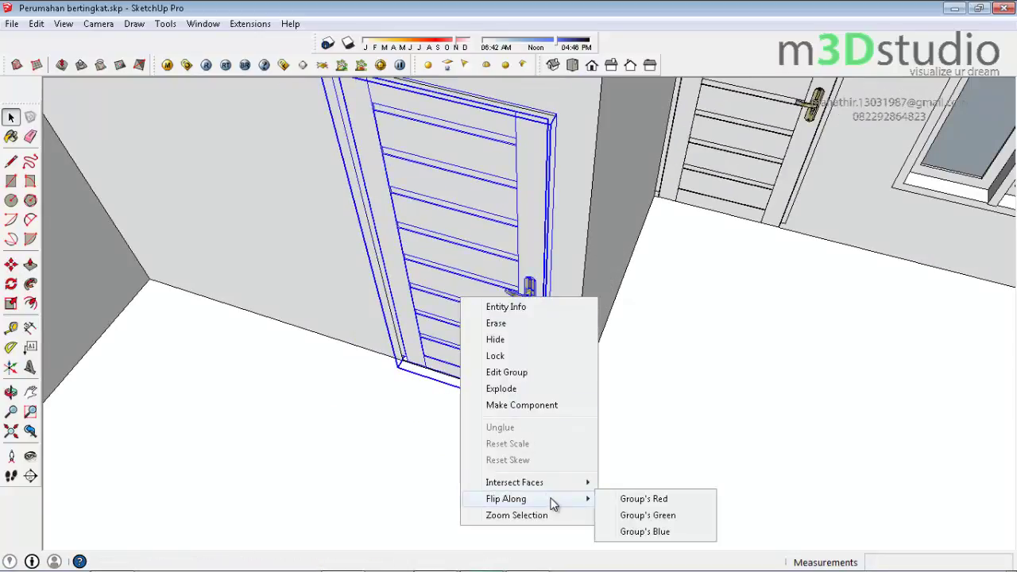
click(648, 515)
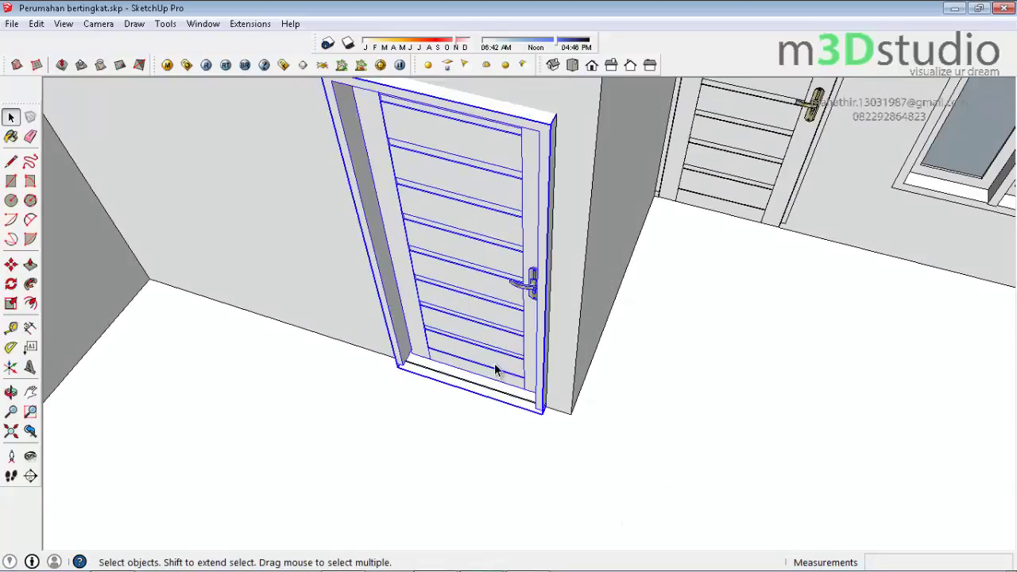
right_click(475, 327)
mouse_move(520, 528)
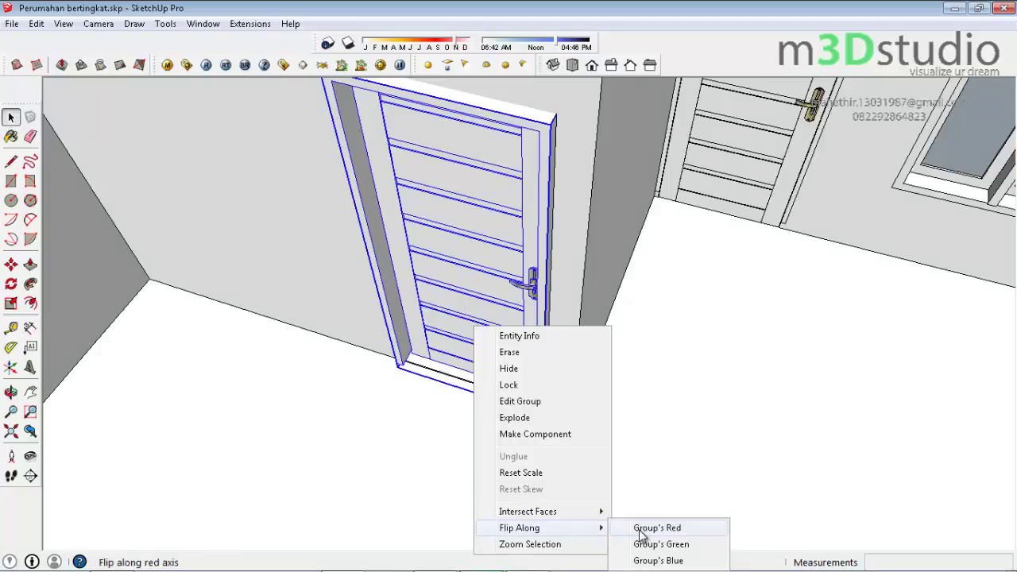
click(640, 529)
Orbit and zoom to inspect the flipped door's edge and frame
scroll(512, 407, up, 3)
scroll(421, 359, up, 2)
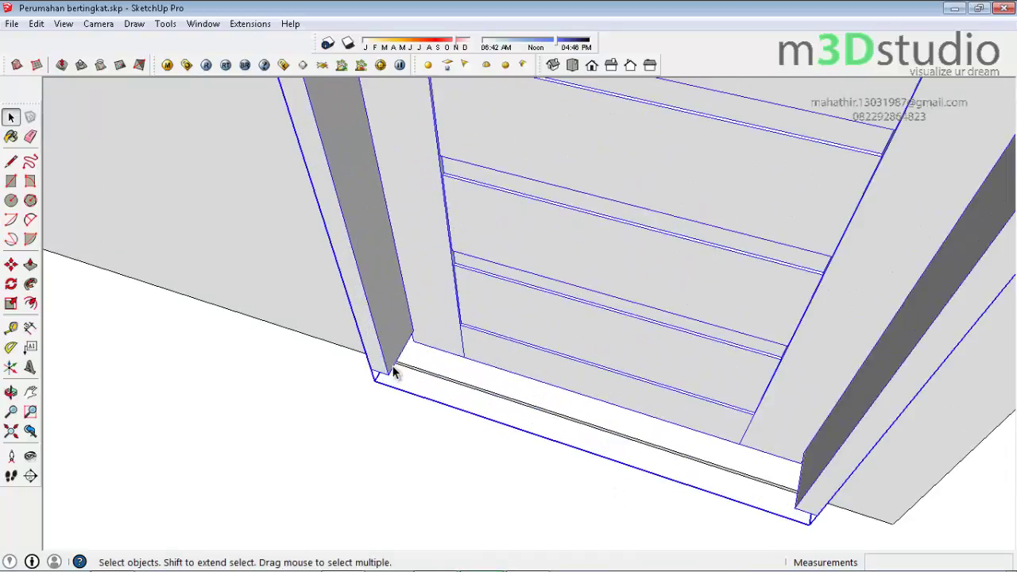
scroll(390, 370, down, 2)
mouse_move(459, 379)
middle_down()
mouse_move(554, 338)
mouse_move(586, 216)
mouse_move(484, 170)
mouse_move(817, 471)
mouse_move(454, 374)
mouse_move(556, 167)
mouse_move(601, 191)
mouse_move(510, 179)
mouse_move(422, 342)
mouse_move(358, 313)
mouse_move(570, 374)
mouse_move(555, 343)
mouse_move(533, 345)
middle_up()
scroll(452, 538, up, 3)
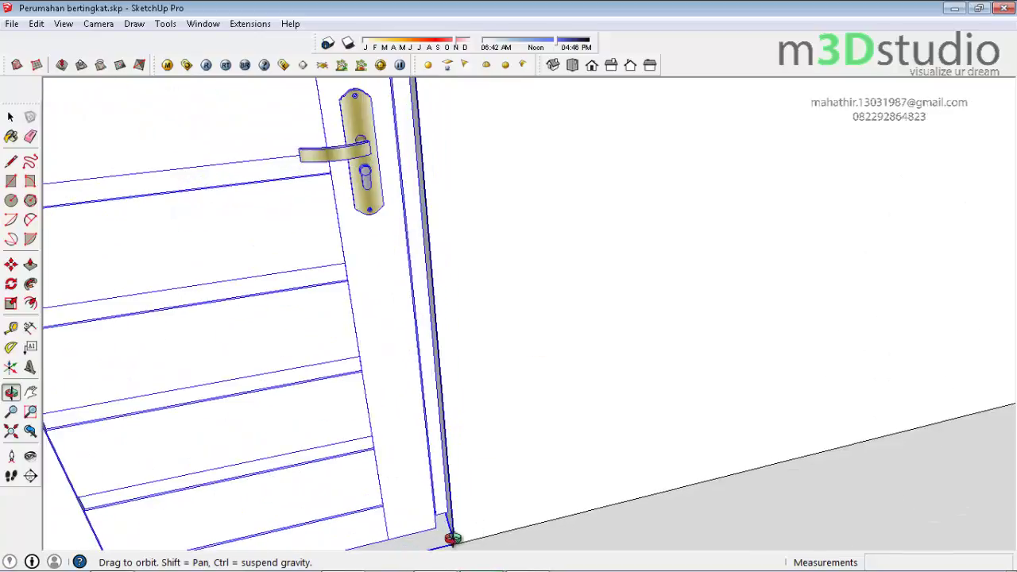
scroll(448, 472, up, 2)
mouse_move(447, 471)
middle_down()
mouse_move(522, 345)
mouse_move(527, 363)
mouse_move(499, 413)
mouse_move(491, 340)
mouse_move(456, 524)
mouse_move(484, 474)
mouse_move(513, 450)
middle_up()
scroll(514, 451, up, 2)
Move the door 6.21 so it sits against the wall corner
click(505, 433)
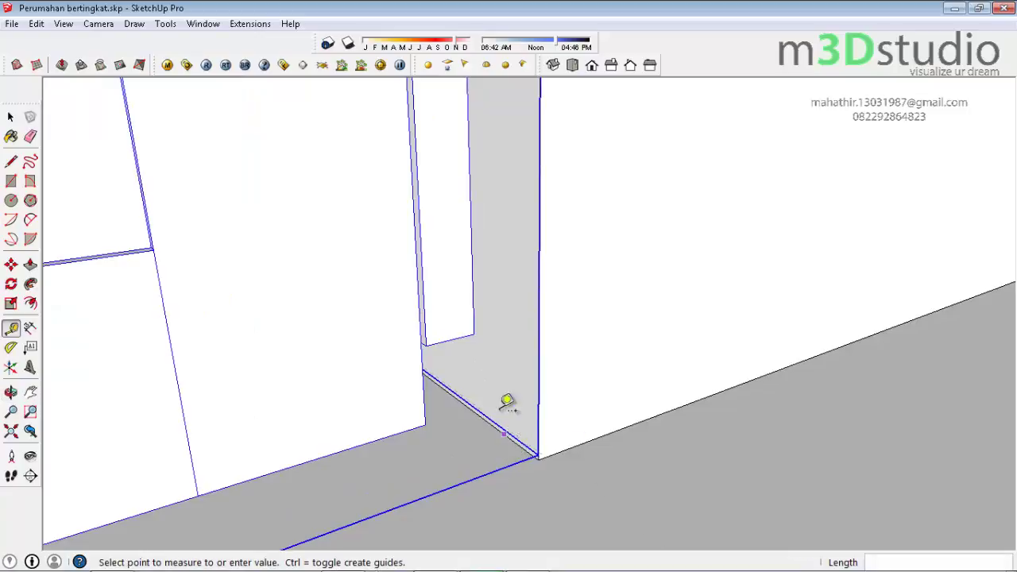
text(5)
key(m)
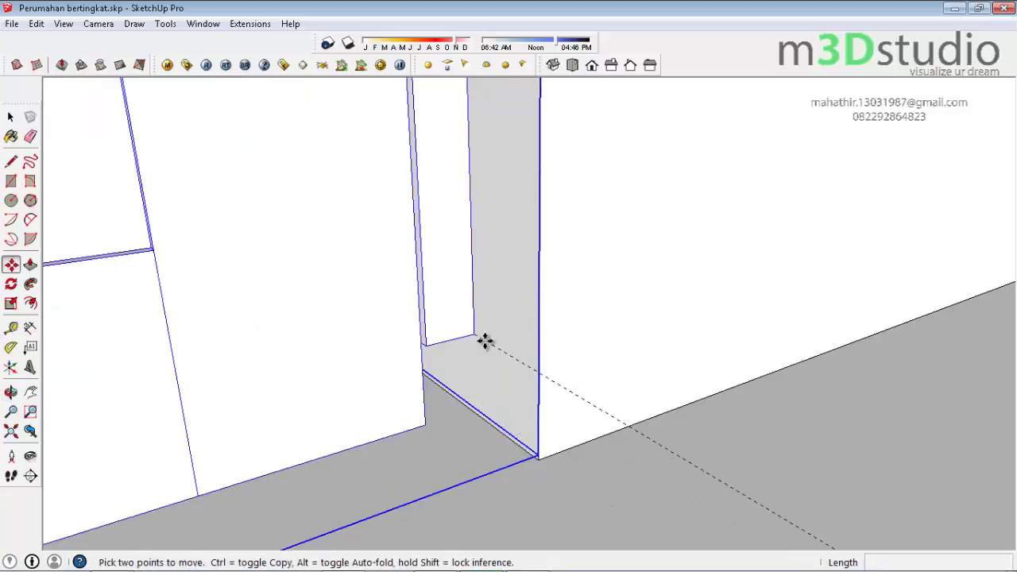
click(481, 338)
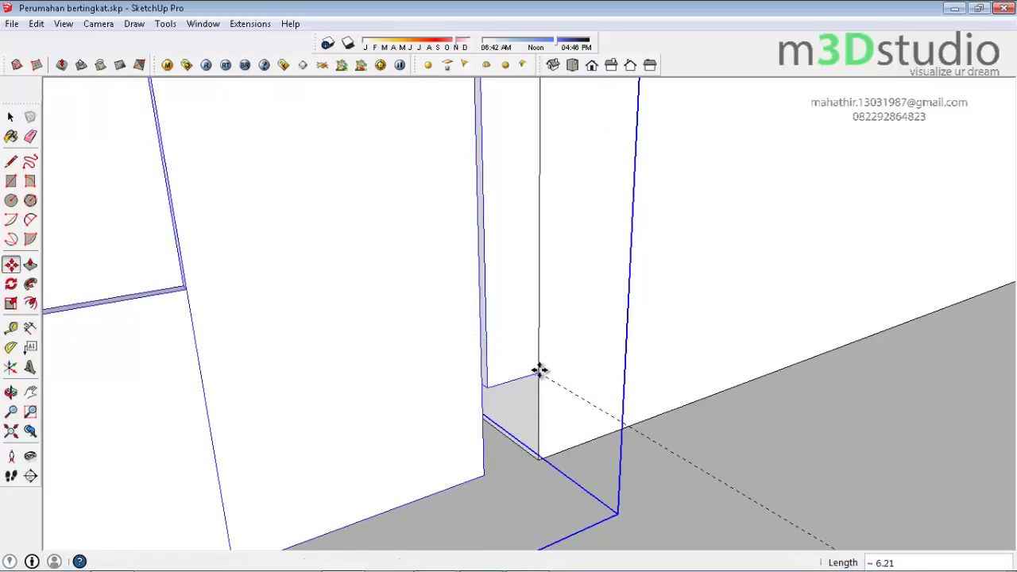
middle_drag(531, 371, 499, 330)
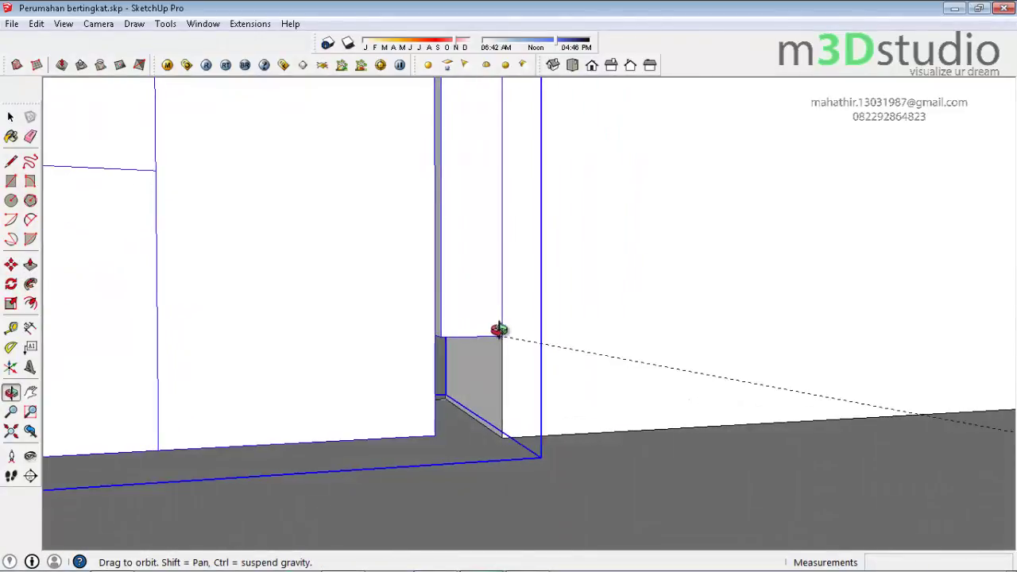
click(564, 397)
scroll(556, 405, up, 2)
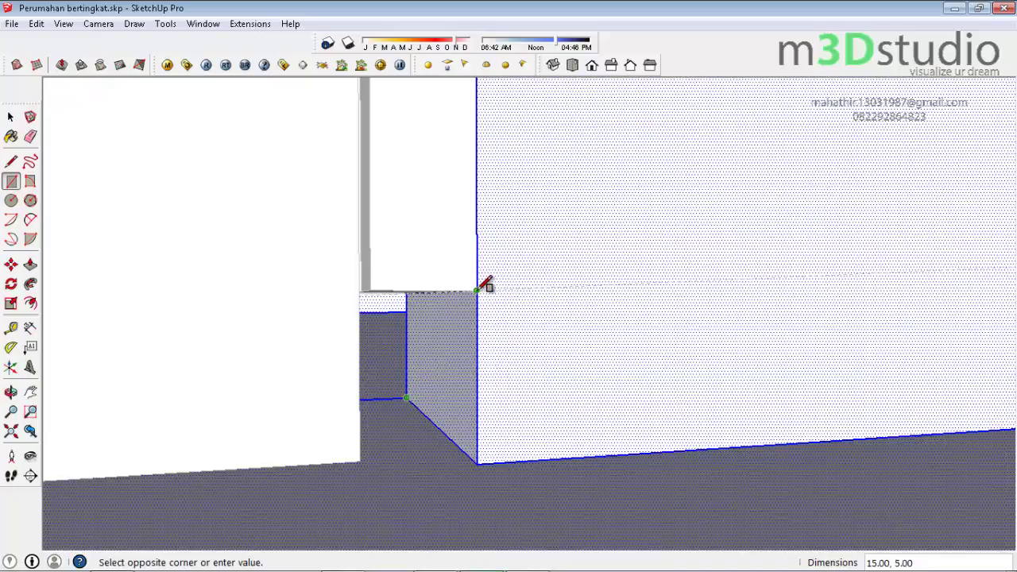
Push/Pull the gap faces beside the door frame 3.00 until flush with the wall
key(p)
drag(452, 342, 372, 272)
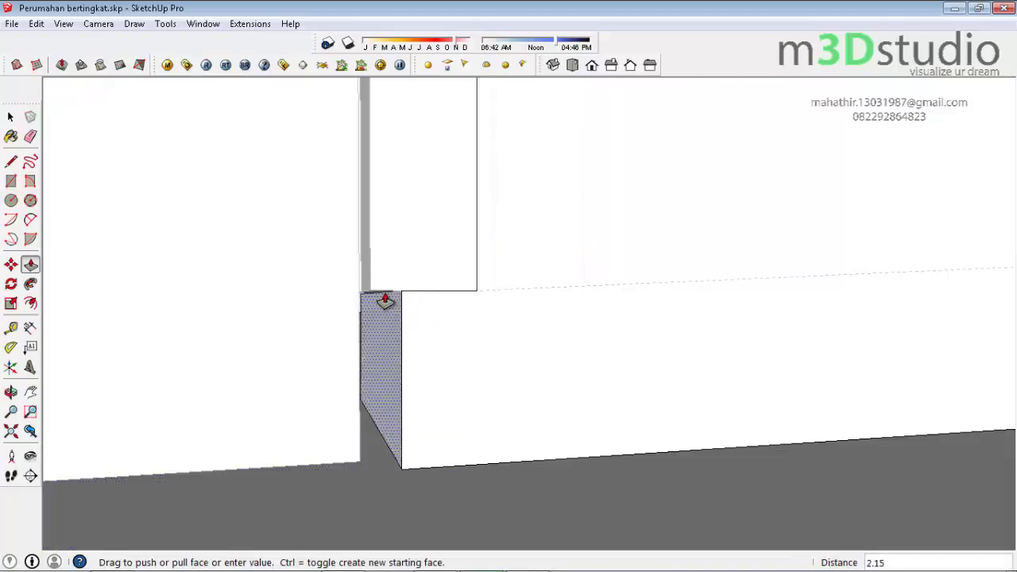
mouse_move(642, 397)
middle_down()
mouse_move(746, 386)
mouse_move(386, 352)
mouse_move(352, 379)
mouse_move(379, 379)
mouse_move(394, 344)
middle_up()
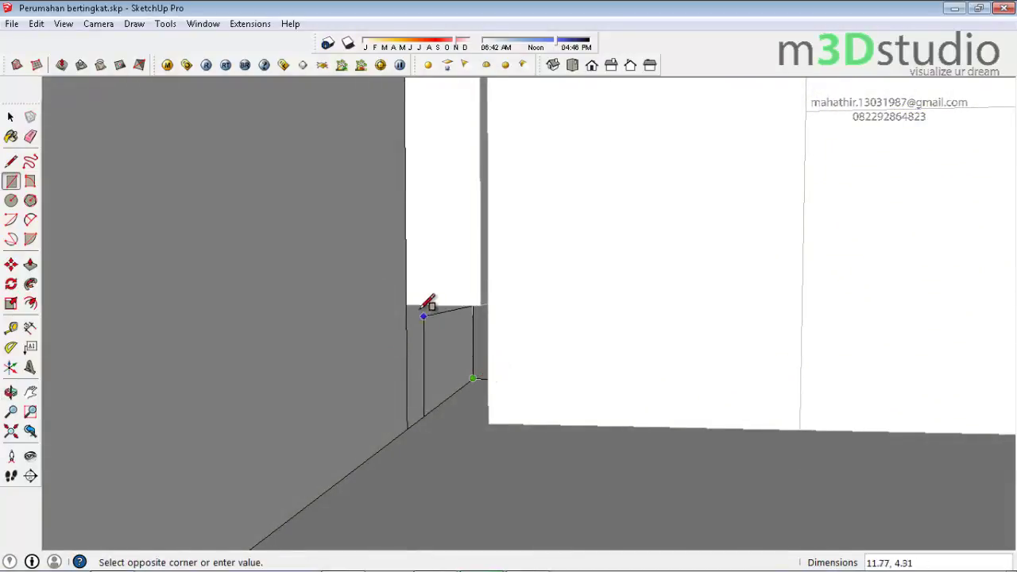
key(p)
click(424, 345)
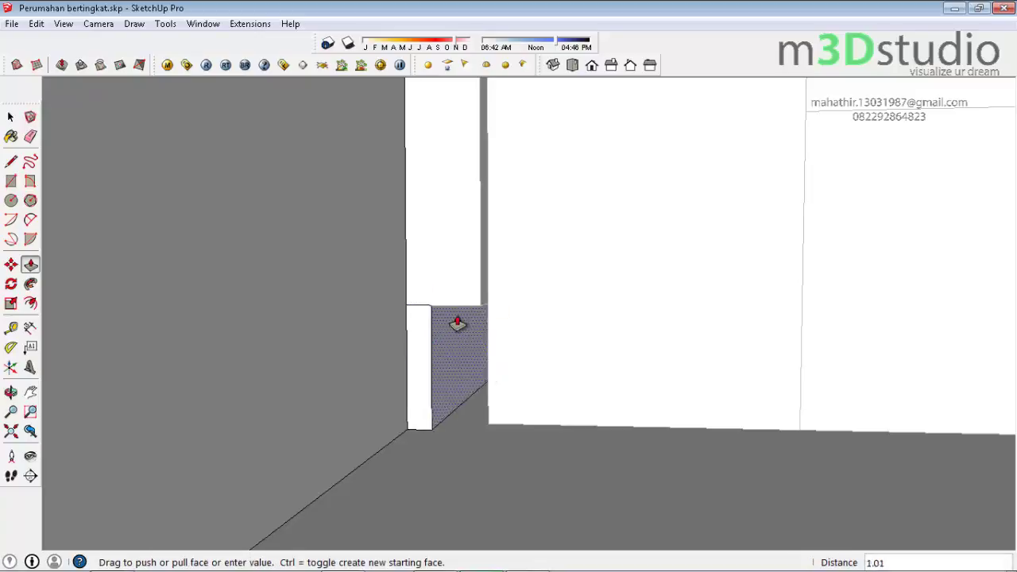
mouse_move(563, 309)
middle_down()
mouse_move(541, 520)
mouse_move(476, 458)
mouse_move(449, 450)
mouse_move(509, 447)
mouse_move(620, 488)
mouse_move(624, 500)
mouse_move(611, 424)
mouse_move(597, 421)
mouse_move(620, 368)
mouse_move(623, 436)
middle_up()
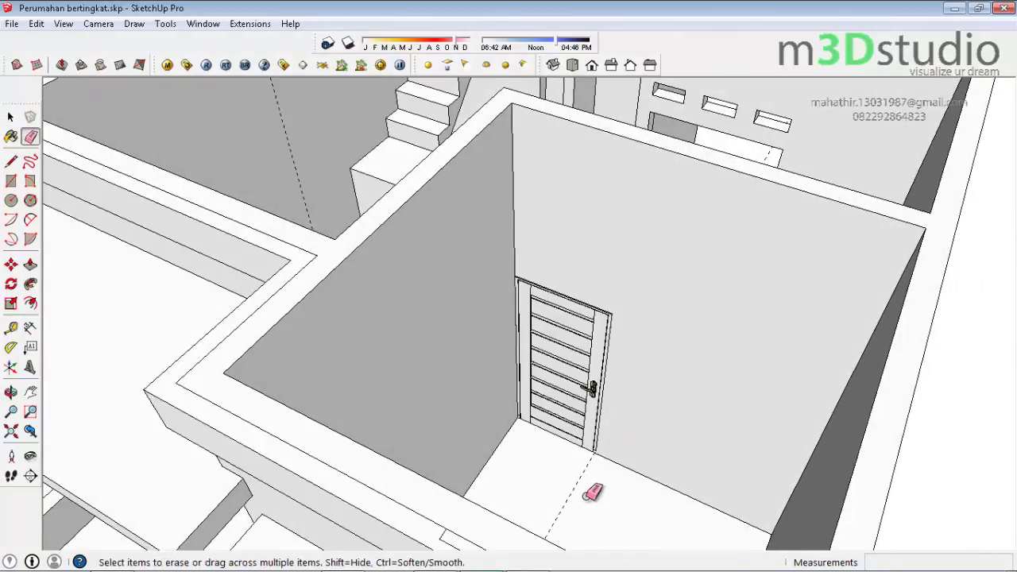
mouse_move(583, 480)
middle_down()
mouse_move(574, 447)
mouse_move(567, 458)
mouse_move(602, 463)
mouse_move(753, 296)
mouse_move(558, 398)
mouse_move(592, 343)
mouse_move(549, 374)
middle_up()
Copy the slatted door with Move+Ctrl into the doorway beside the window opening
click(549, 374)
scroll(466, 419, up, 3)
scroll(476, 419, up, 3)
key(m)
scroll(457, 409, up, 2)
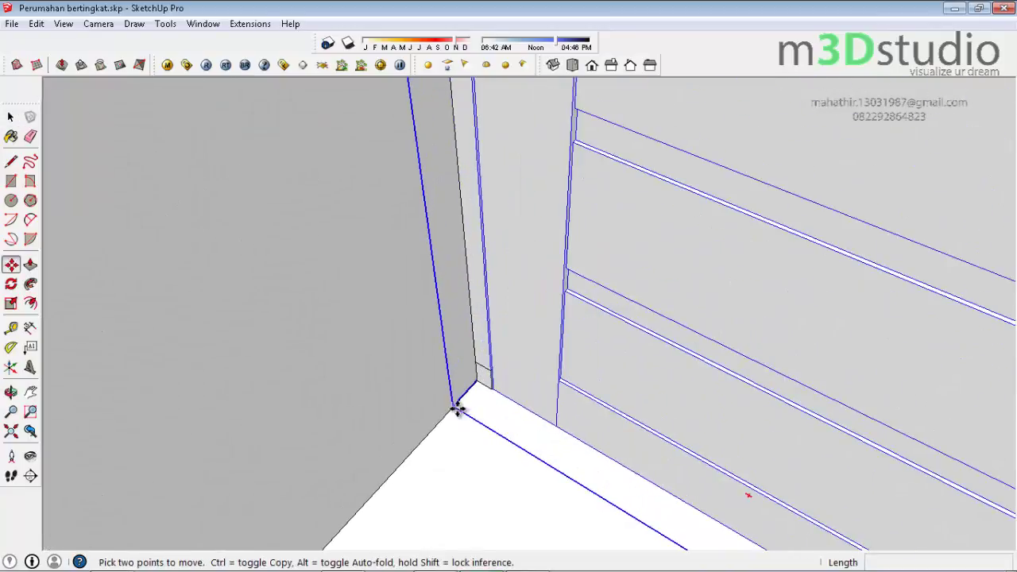
click(460, 397)
key(ctrl)
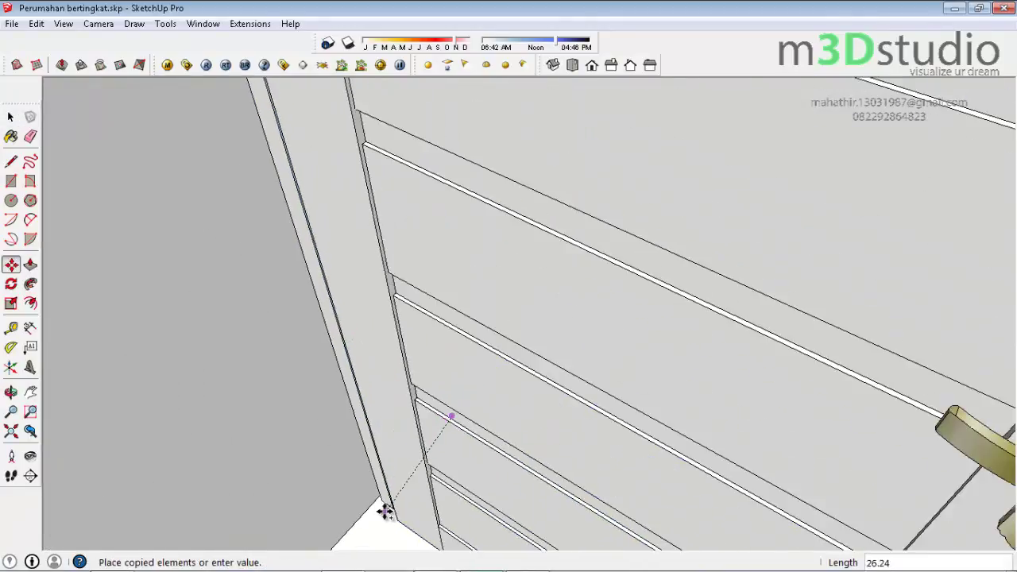
scroll(386, 511, down, 3)
scroll(386, 511, down, 3)
scroll(384, 517, down, 3)
scroll(385, 520, down, 5)
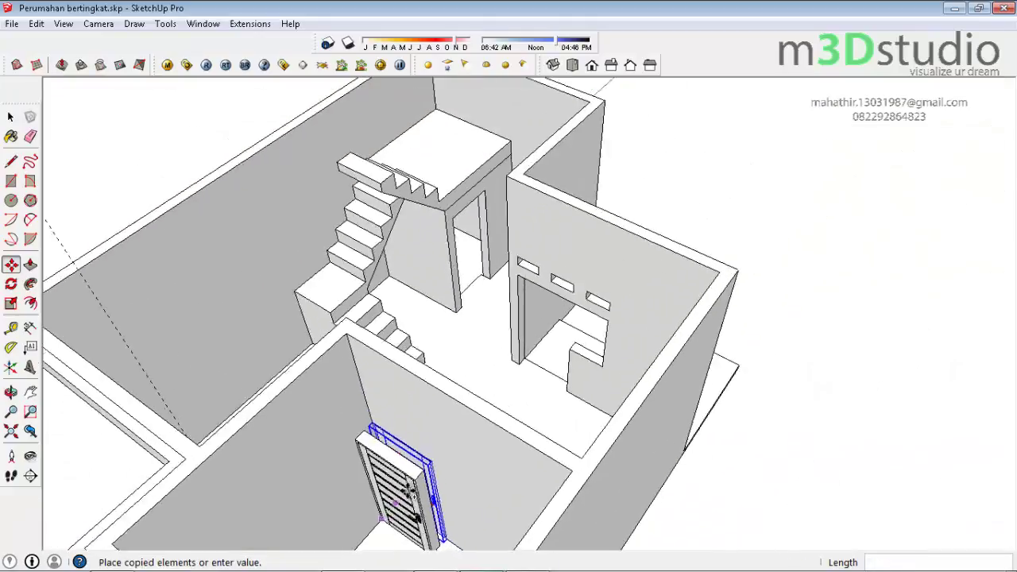
scroll(545, 363, up, 1)
scroll(495, 363, up, 3)
scroll(482, 373, up, 3)
scroll(468, 385, up, 2)
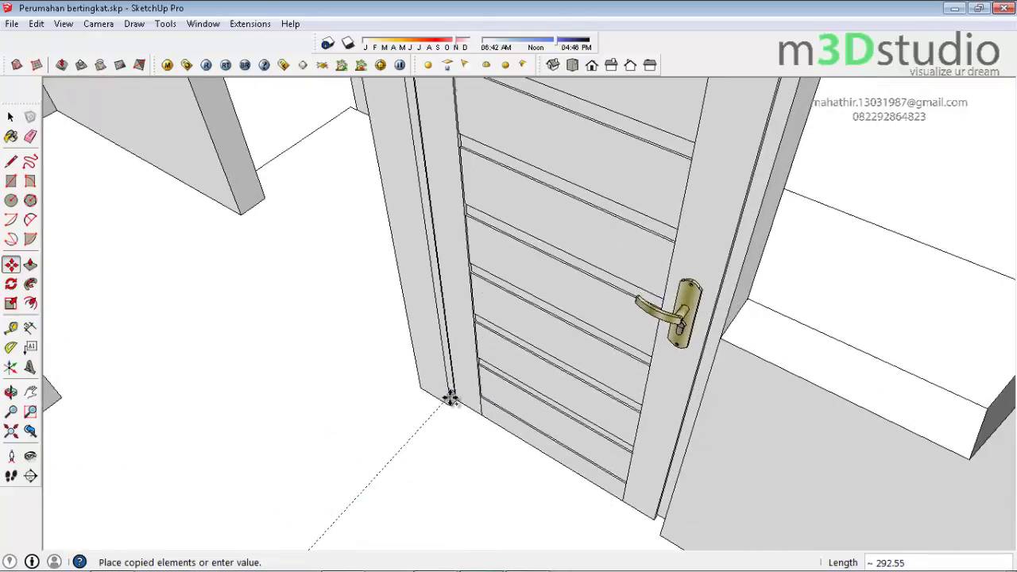
click(449, 406)
scroll(453, 429, down, 3)
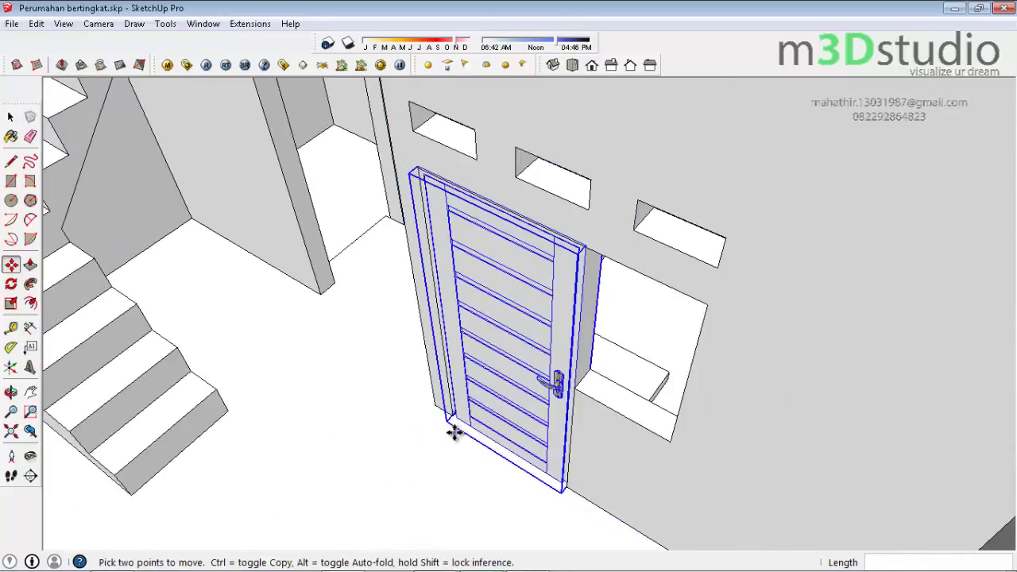
Flip the new door copy along its green axis
key(space)
right_click(499, 366)
mouse_move(546, 324)
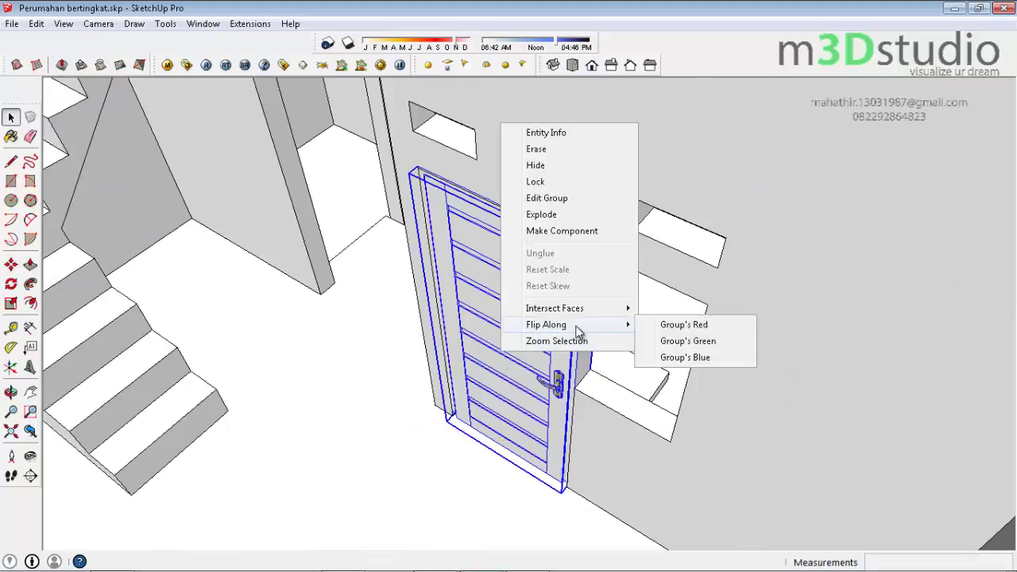
click(668, 343)
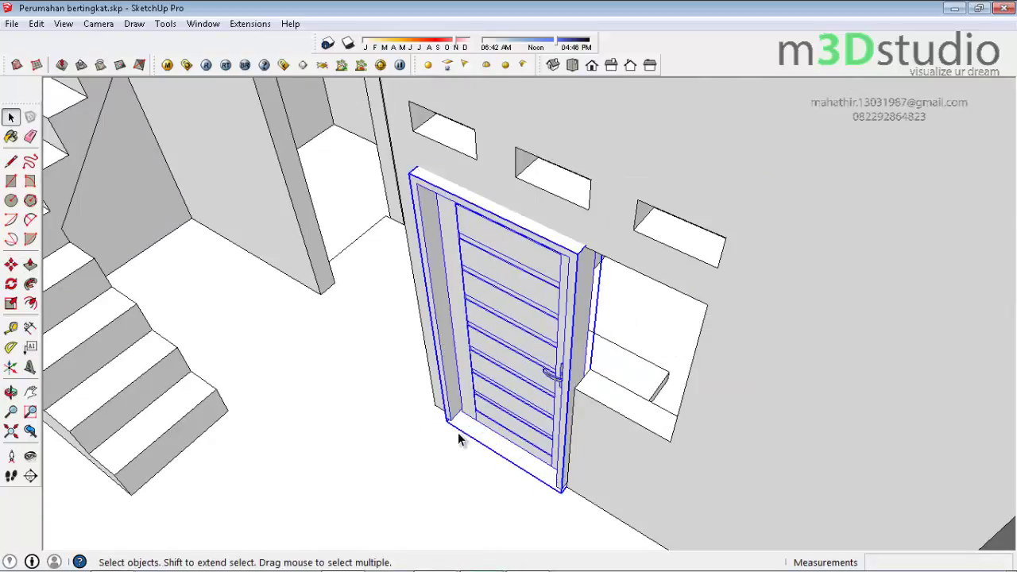
scroll(458, 432, up, 3)
scroll(445, 417, up, 1)
Move the new door from its frame corner against the wall corner
mouse_move(431, 388)
mouse_down()
mouse_move(781, 376)
mouse_move(556, 392)
mouse_move(613, 388)
mouse_up()
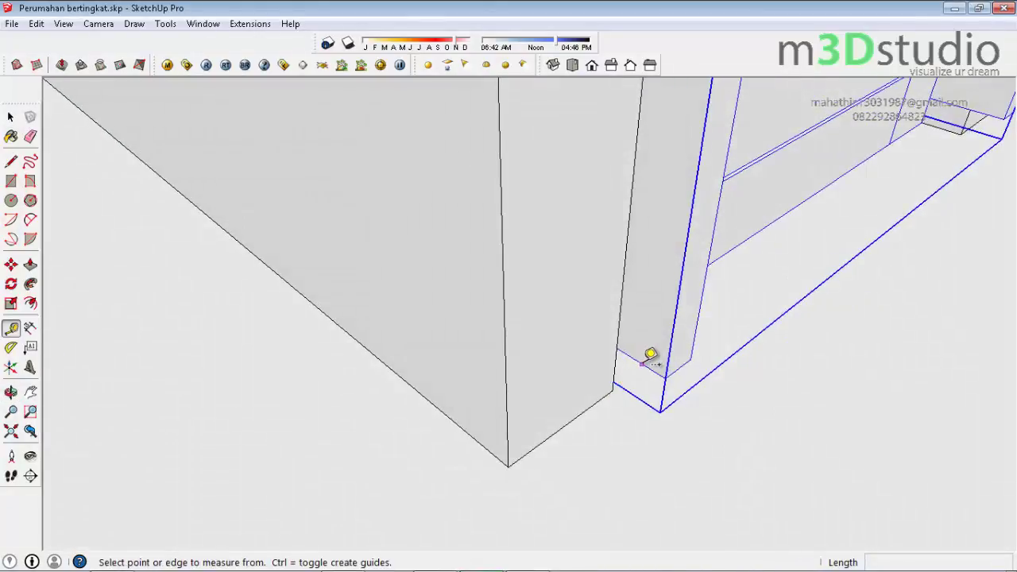
key(m)
click(664, 381)
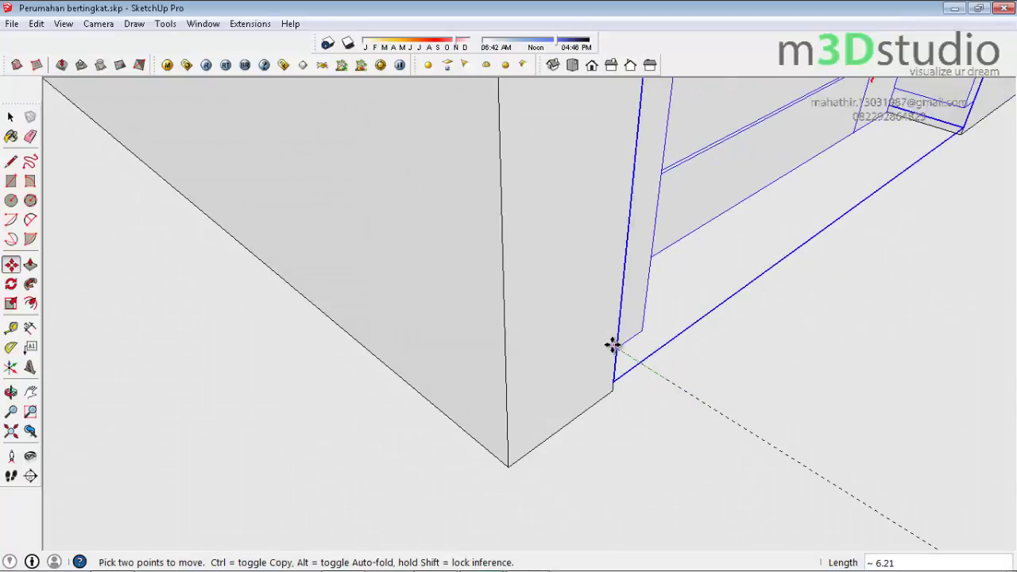
click(515, 433)
key(space)
mouse_move(765, 389)
middle_down()
mouse_move(833, 225)
mouse_move(839, 147)
mouse_move(892, 357)
mouse_move(845, 198)
middle_up()
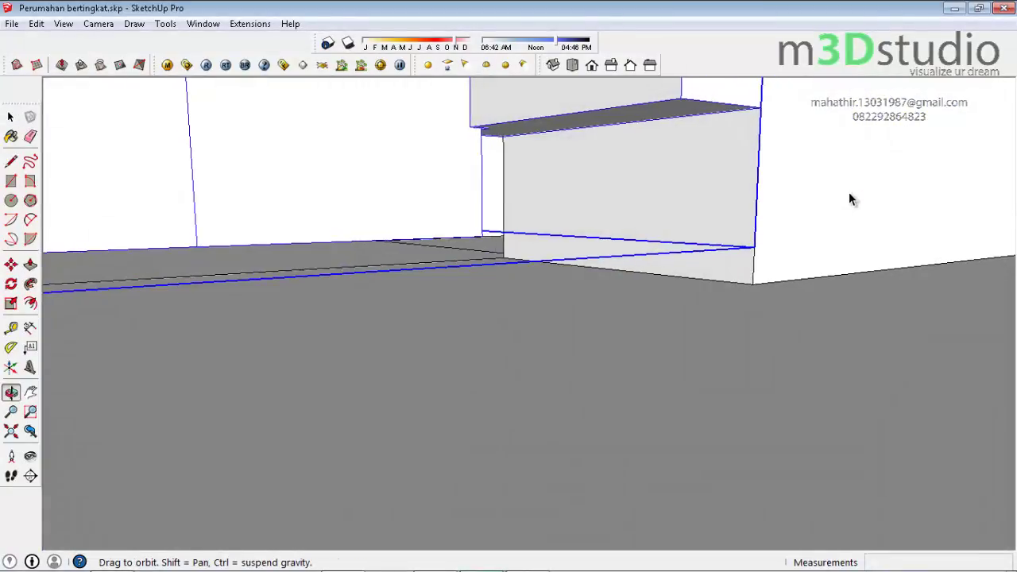
Push the upper wall face back 4.00
triple_click(847, 195)
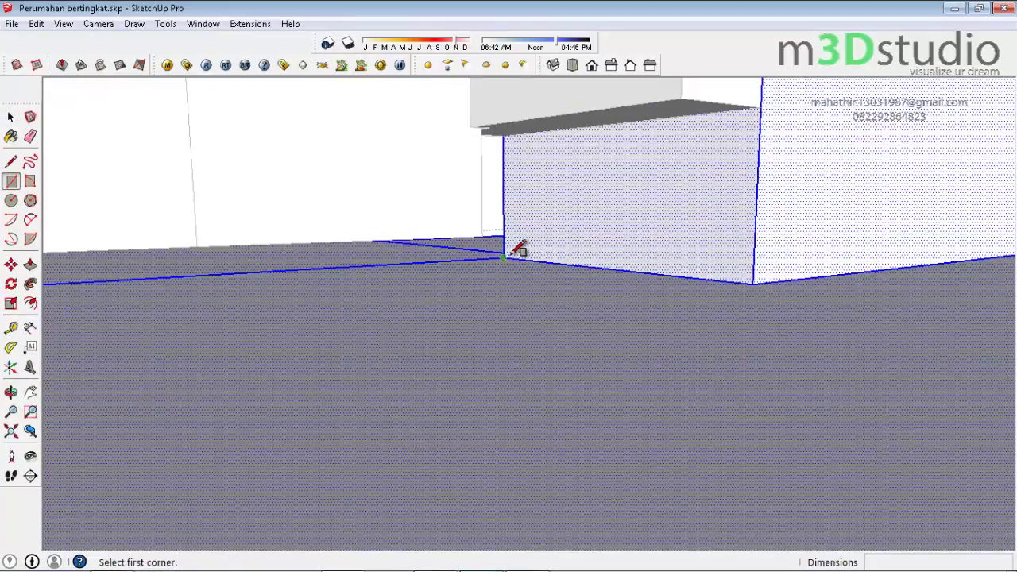
key(p)
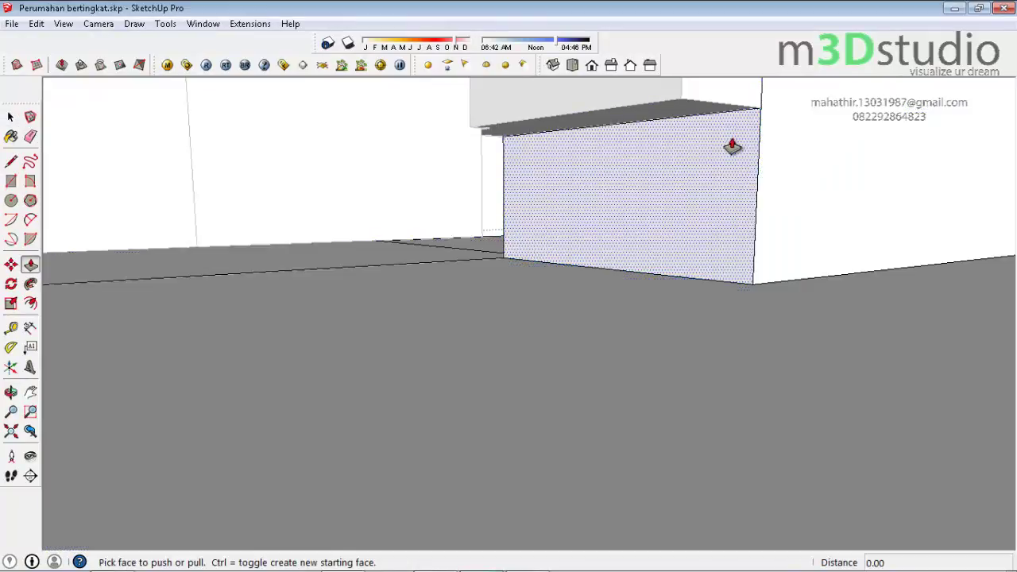
click(731, 146)
click(683, 90)
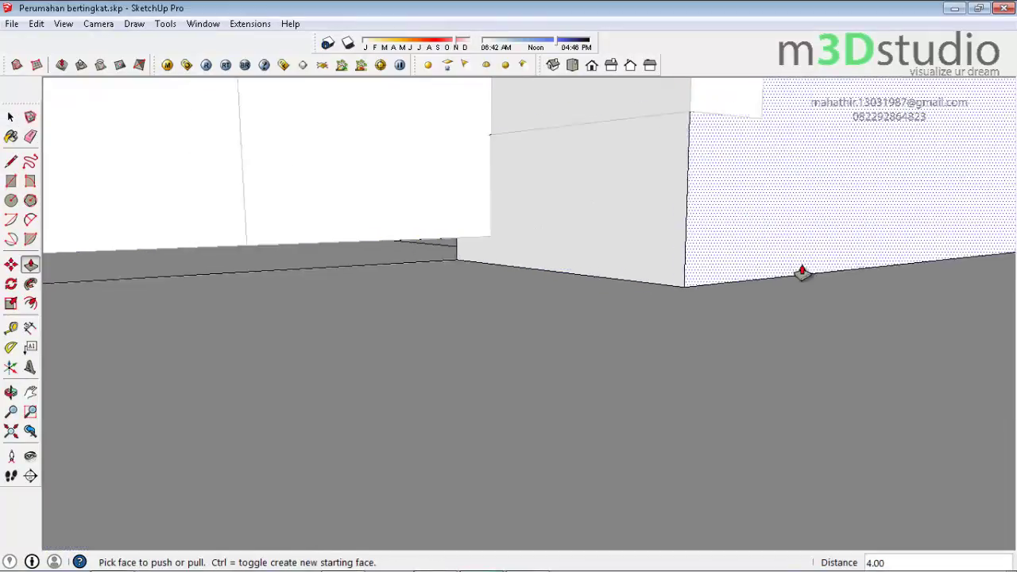
mouse_move(799, 272)
middle_down()
mouse_move(752, 302)
mouse_move(409, 416)
mouse_move(886, 443)
mouse_move(245, 261)
mouse_move(224, 231)
mouse_move(248, 289)
mouse_move(301, 194)
middle_up()
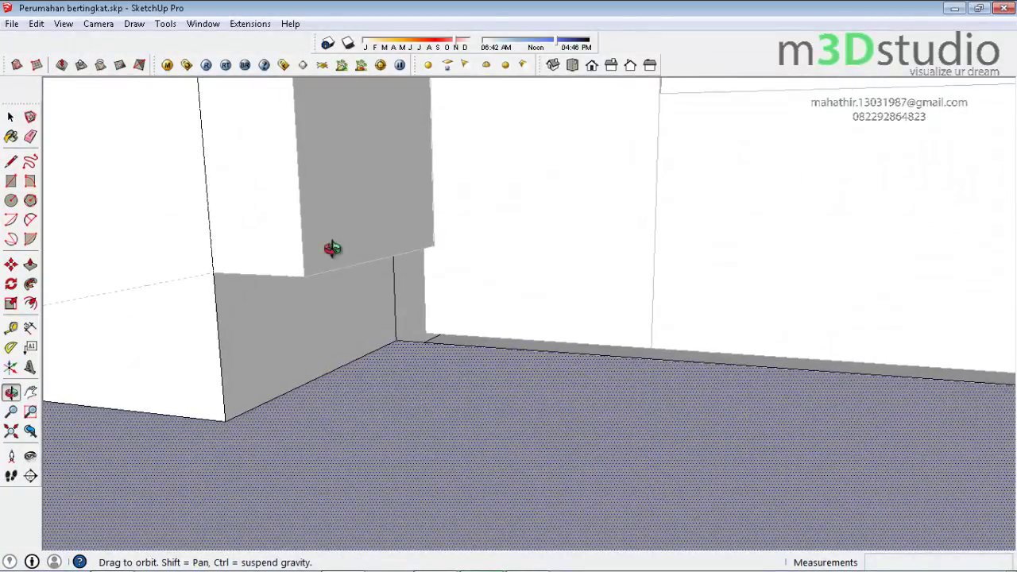
Draw a rectangle at the lower wall corner and pull it flush with the upper wall
key(r)
click(396, 340)
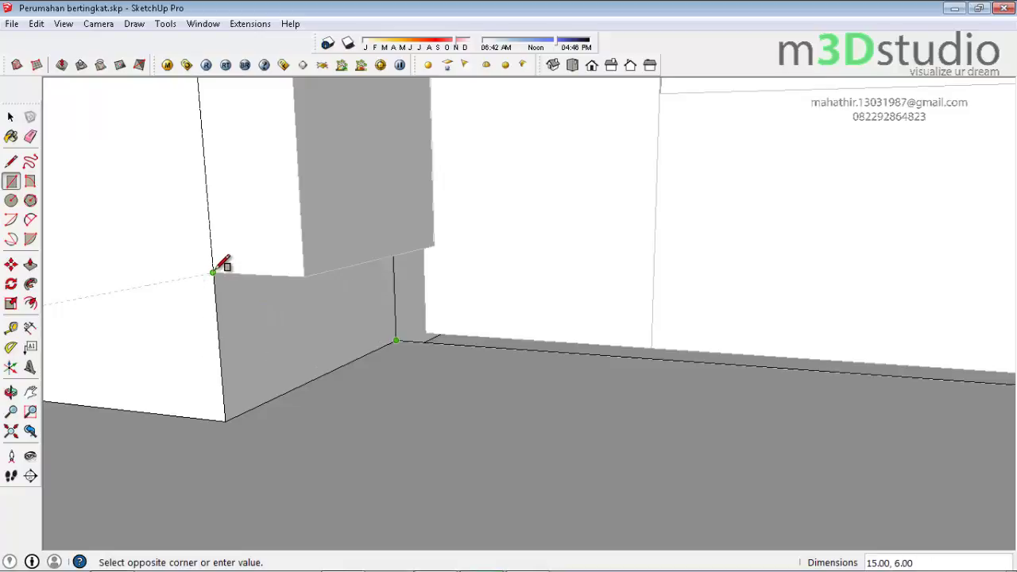
key(p)
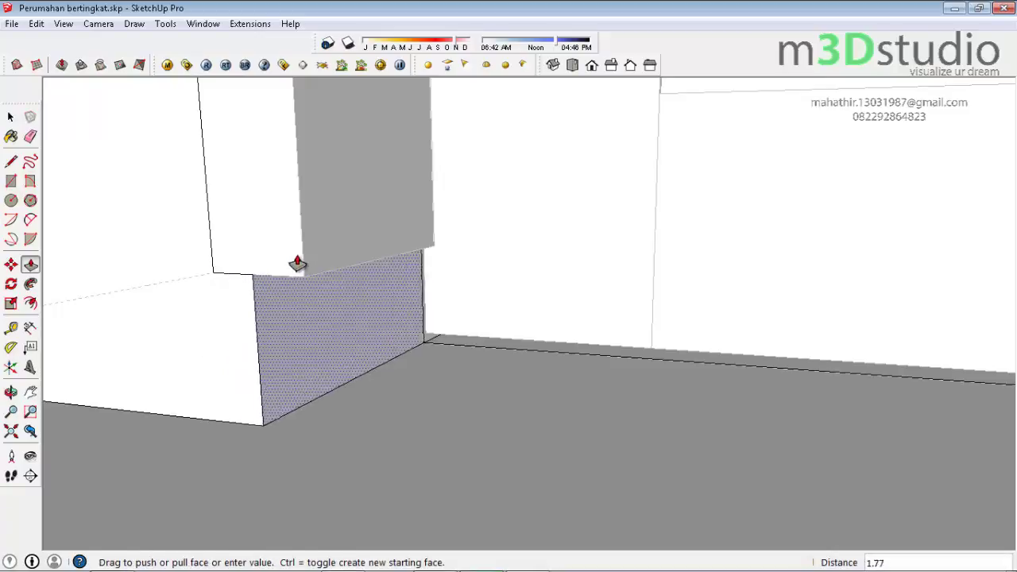
drag(258, 300, 301, 254)
key(space)
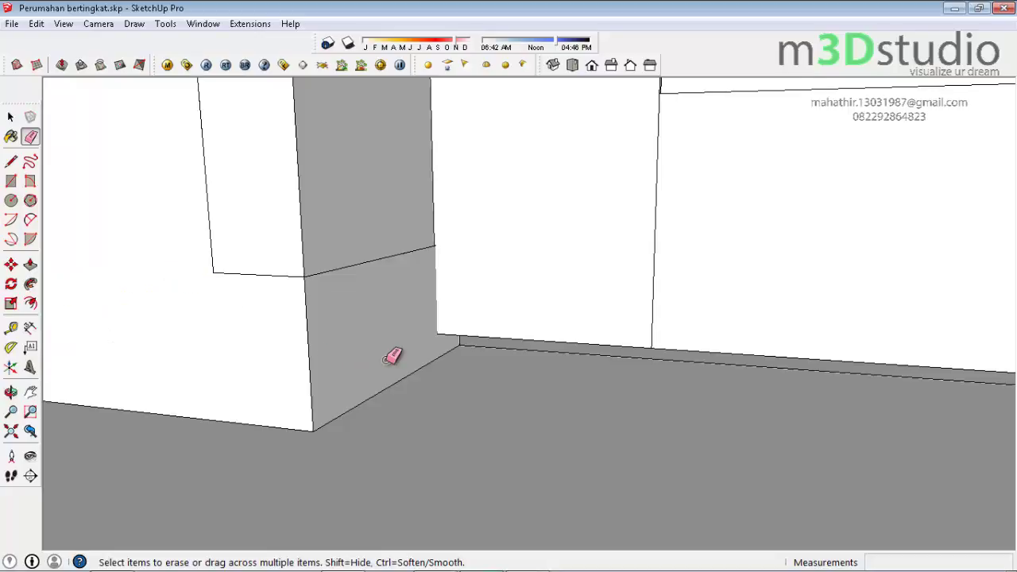
mouse_move(392, 357)
middle_down()
mouse_move(521, 431)
mouse_move(479, 408)
mouse_move(315, 386)
mouse_move(694, 322)
middle_up()
scroll(521, 432, down, 5)
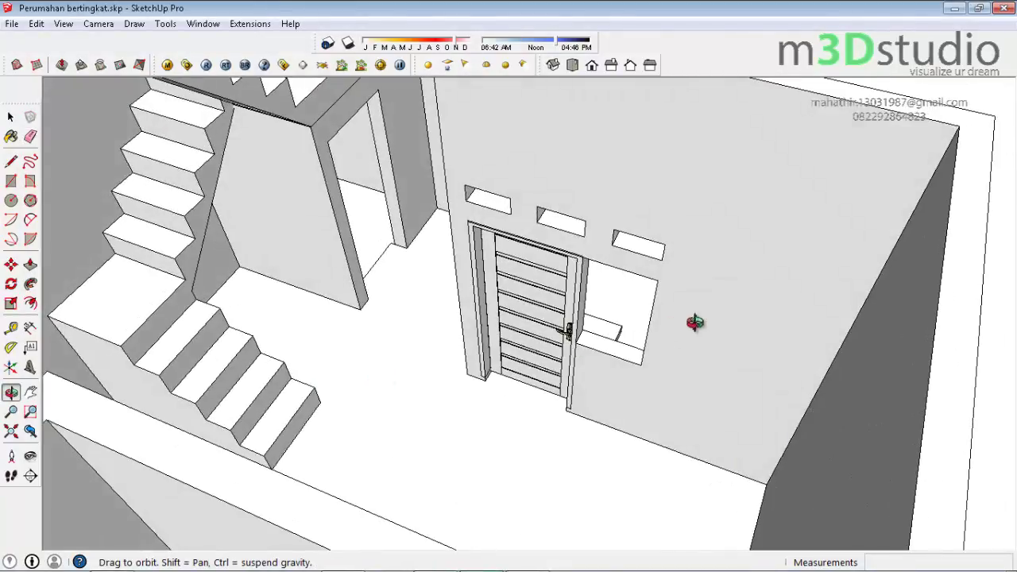
Tape-measure the door's height from its top corner, reading 206.00
scroll(651, 302, up, 2)
scroll(463, 217, up, 2)
scroll(498, 138, up, 3)
scroll(497, 96, up, 2)
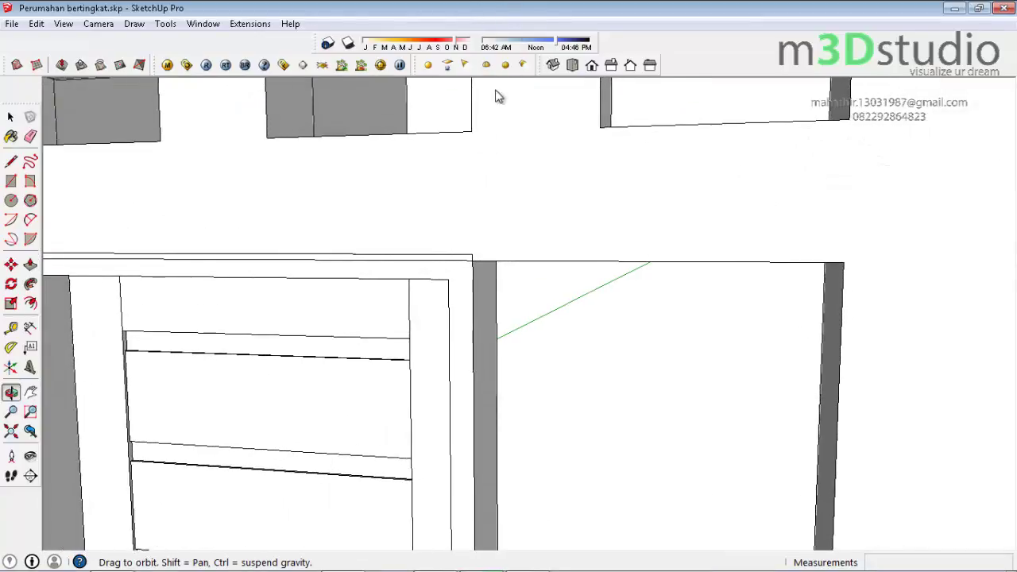
scroll(445, 129, down, 3)
scroll(495, 199, down, 3)
mouse_move(495, 199)
middle_down()
mouse_move(438, 282)
mouse_move(477, 341)
mouse_move(467, 253)
middle_up()
mouse_move(542, 306)
middle_down()
mouse_move(515, 513)
mouse_move(173, 272)
mouse_move(290, 325)
mouse_move(302, 291)
mouse_move(481, 536)
mouse_move(419, 481)
mouse_move(583, 517)
mouse_move(529, 527)
mouse_move(543, 310)
mouse_move(390, 357)
mouse_move(440, 439)
mouse_move(363, 177)
middle_up()
click(471, 447)
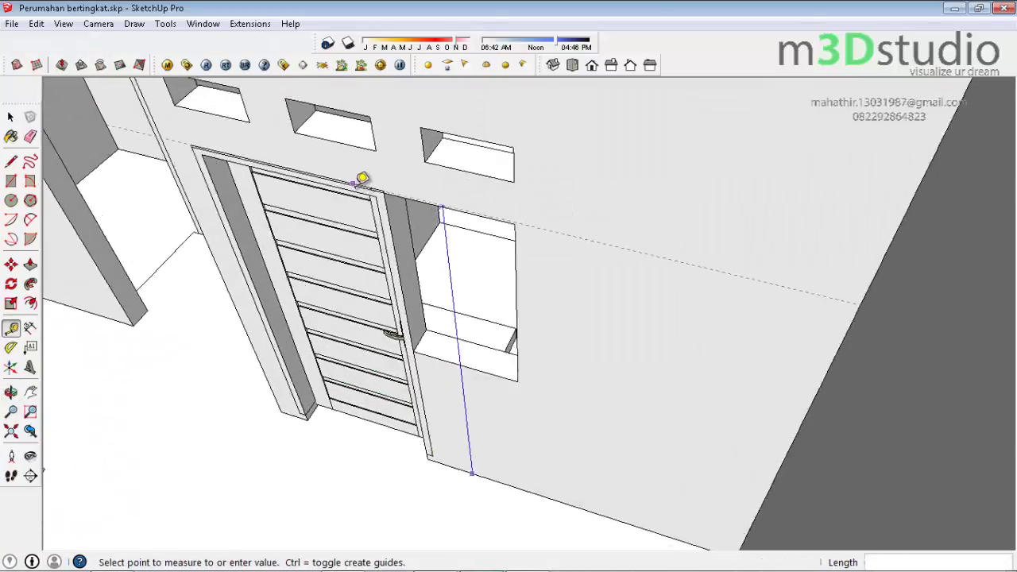
scroll(439, 212, up, 3)
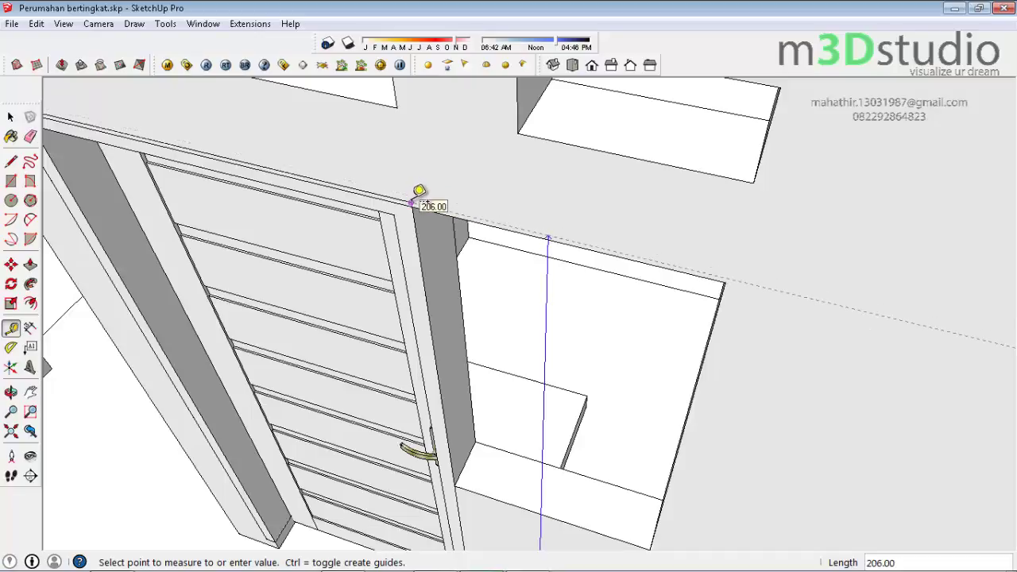
click(413, 202)
scroll(418, 205, up, 3)
scroll(388, 211, up, 3)
Select the door group and pick its top corner with Move, then cancel the move
key(space)
click(406, 221)
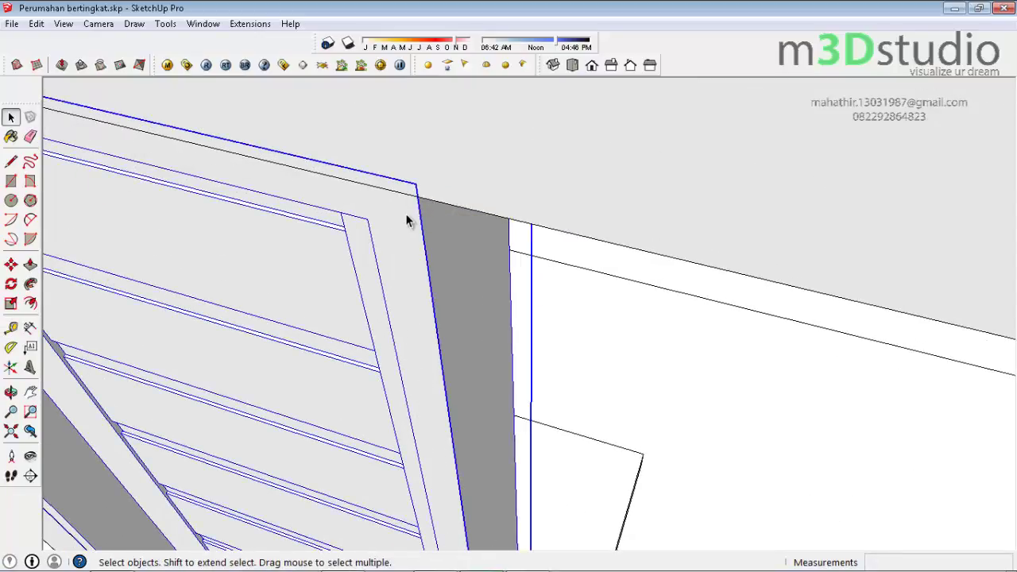
mouse_move(406, 221)
middle_down()
mouse_move(720, 298)
mouse_move(620, 356)
middle_up()
scroll(381, 318, down, 5)
scroll(309, 314, up, 3)
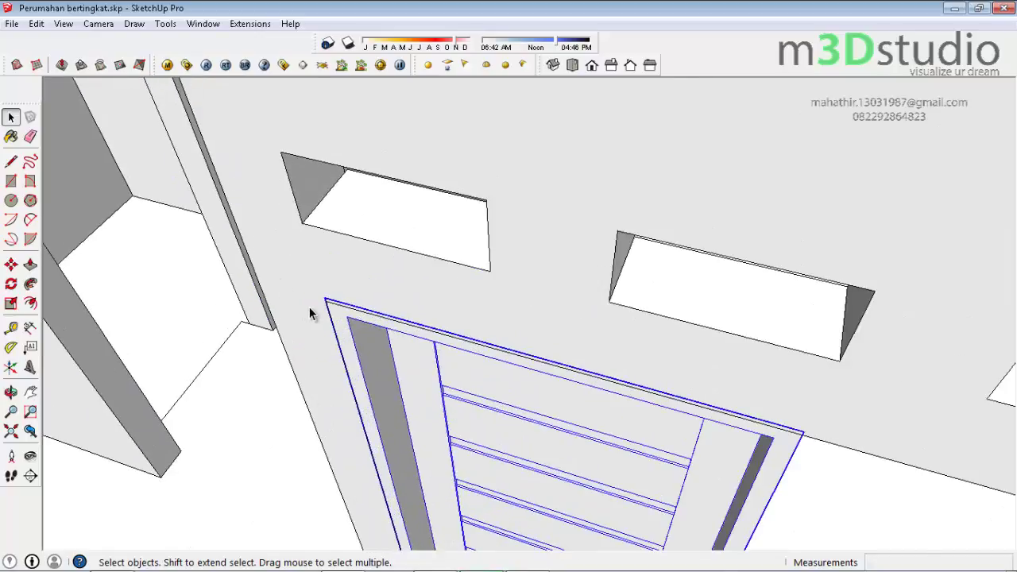
scroll(314, 316, up, 2)
key(m)
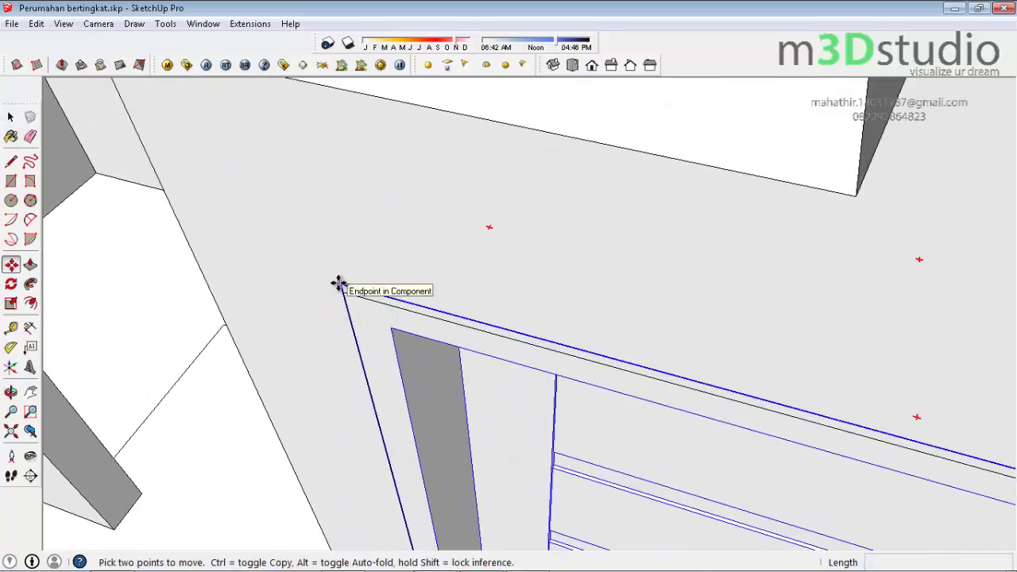
click(339, 284)
scroll(360, 227, down, 3)
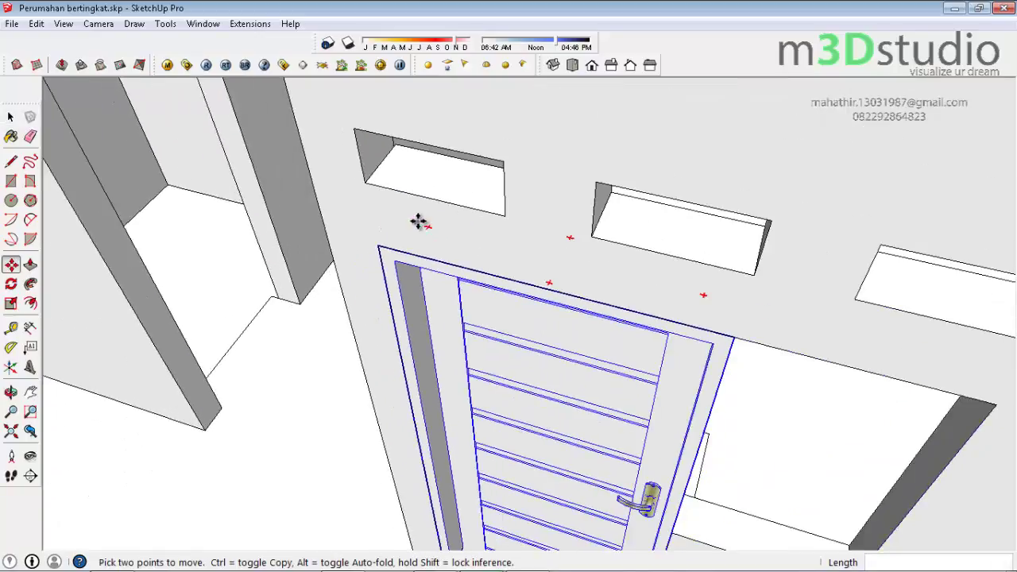
scroll(404, 483, down, 2)
scroll(681, 522, up, 4)
scroll(706, 461, up, 3)
key(space)
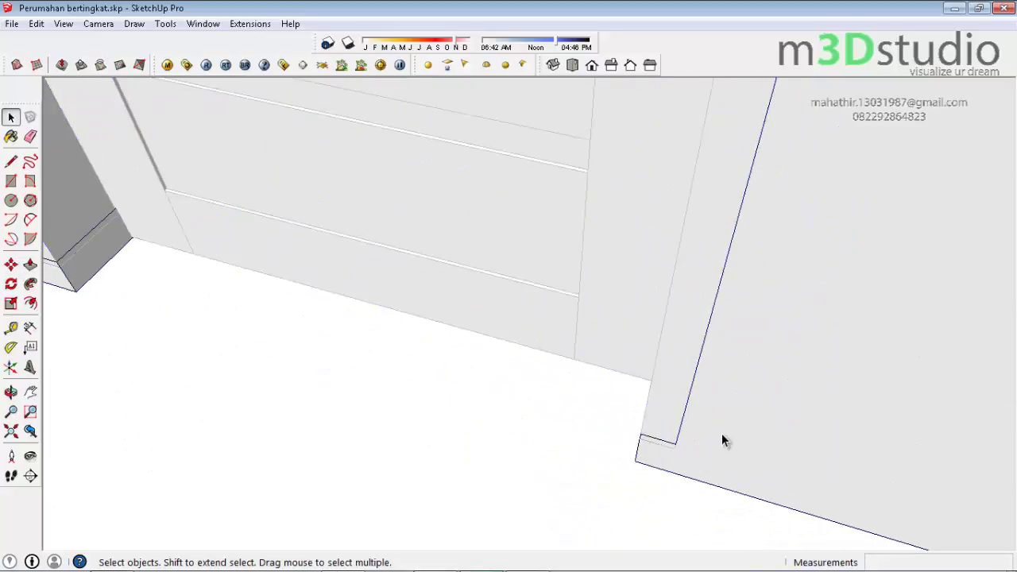
Push the base faces of both door jambs in about 1.00 and 1.49
key(p)
click(660, 443)
click(667, 455)
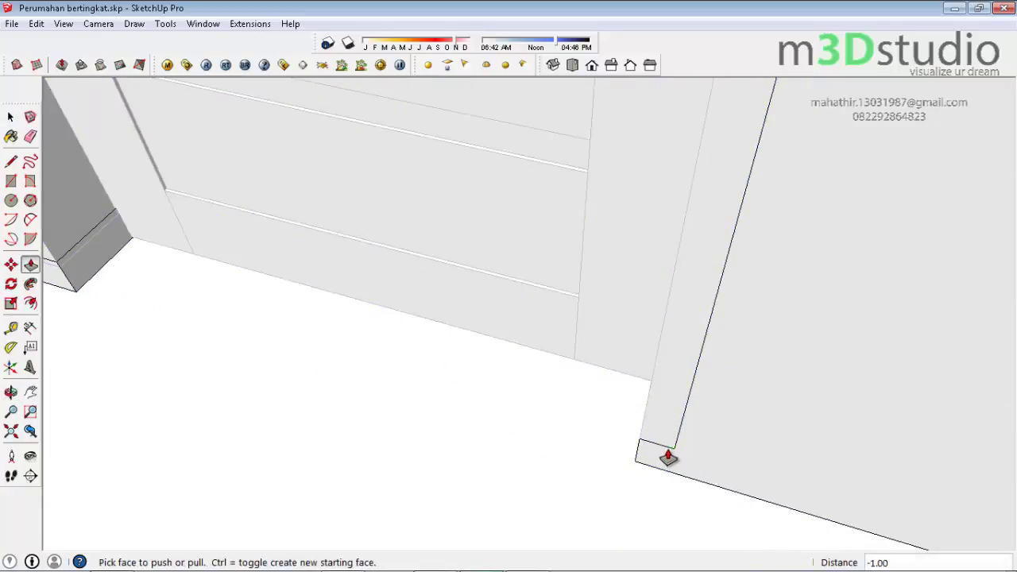
scroll(504, 413, down, 3)
scroll(301, 310, up, 3)
click(292, 320)
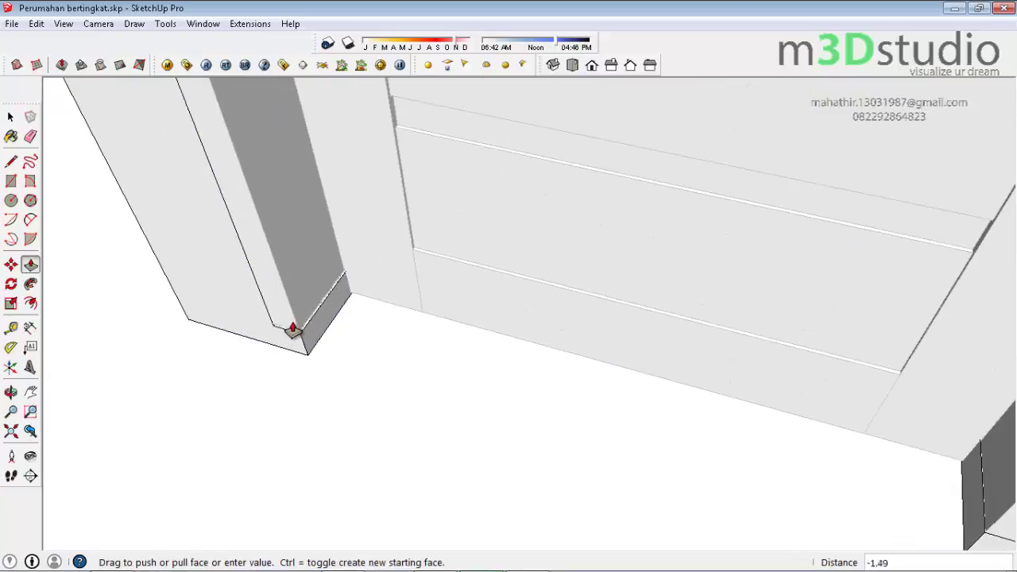
click(279, 334)
scroll(403, 363, down, 3)
Pull the wall's side face out 1.00 to sit flush with the adjoining wall
mouse_move(404, 363)
middle_down()
mouse_move(572, 356)
mouse_move(390, 459)
mouse_move(811, 315)
mouse_move(824, 293)
mouse_move(522, 424)
mouse_move(316, 288)
mouse_move(380, 298)
mouse_move(400, 281)
mouse_move(449, 299)
mouse_move(197, 163)
mouse_move(423, 172)
middle_up()
middle_drag(542, 196, 556, 239)
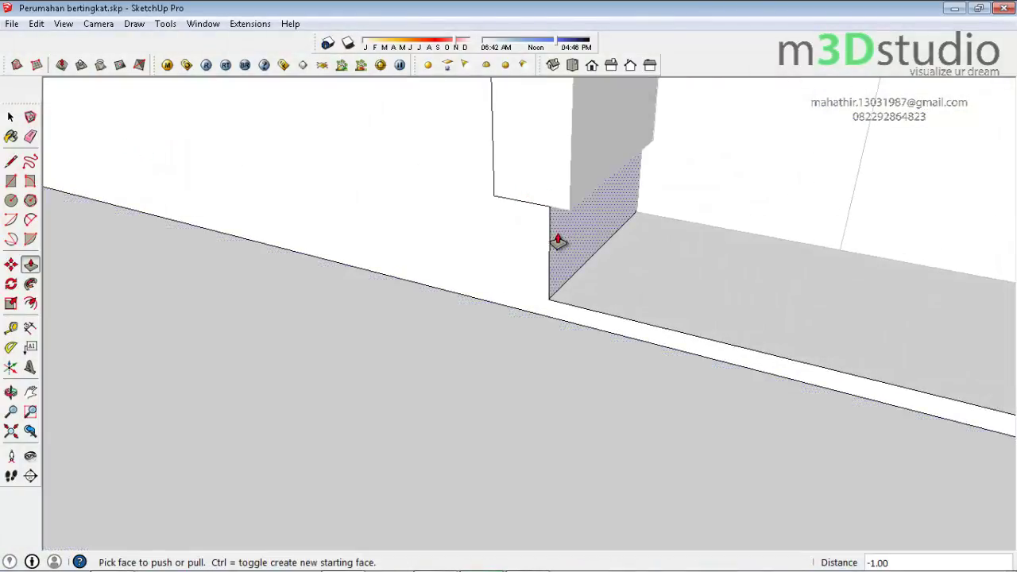
click(558, 238)
click(568, 198)
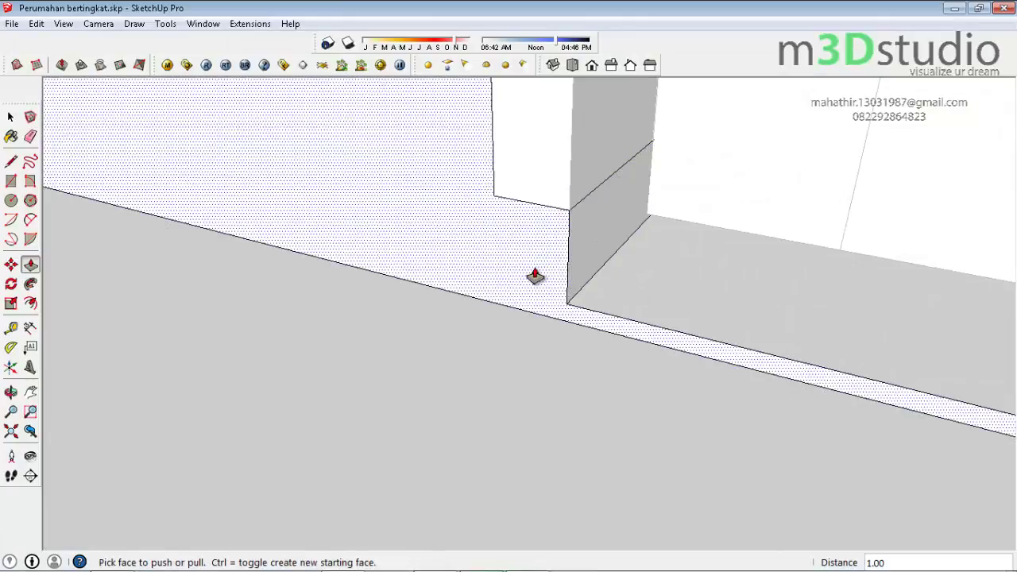
mouse_move(547, 279)
middle_down()
mouse_move(681, 243)
mouse_move(259, 236)
mouse_move(161, 209)
mouse_move(570, 292)
mouse_move(565, 279)
mouse_move(547, 286)
mouse_move(544, 193)
middle_up()
Draw a line at the wall corner and push the resulting narrow strip back 3.20
key(l)
click(517, 161)
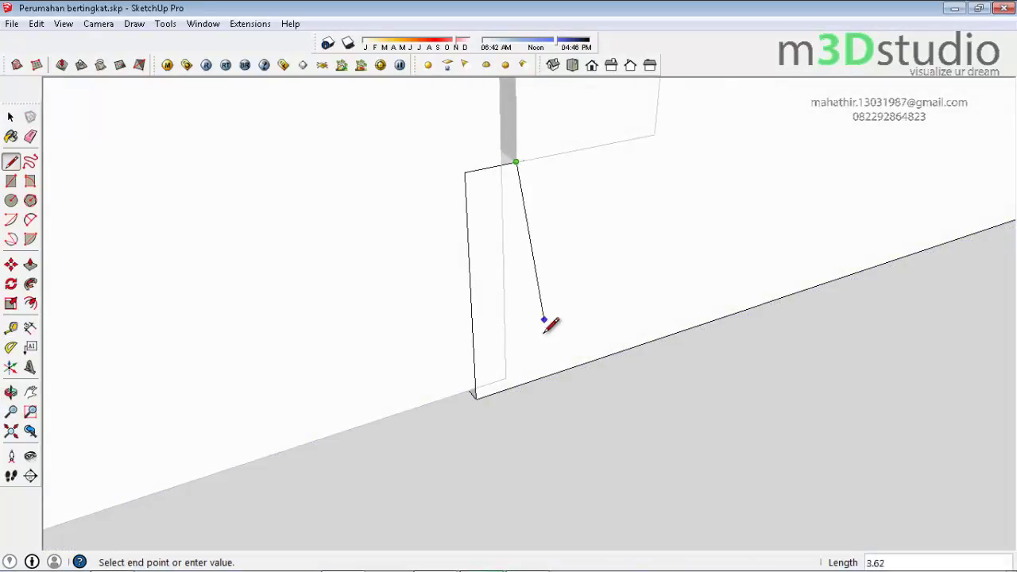
scroll(353, 373, up, 2)
scroll(434, 275, down, 2)
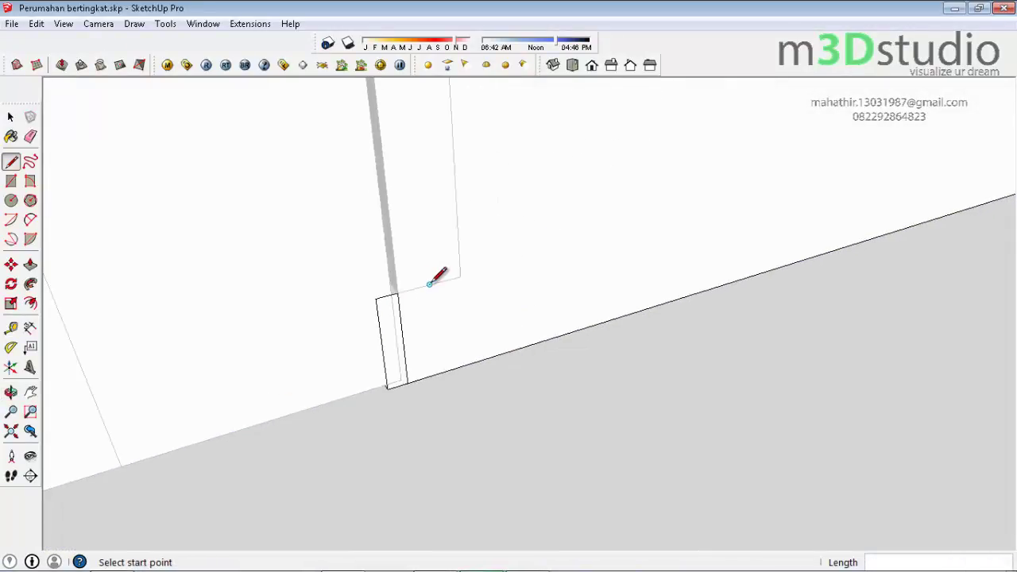
scroll(429, 278, up, 2)
scroll(427, 280, up, 2)
key(p)
click(320, 332)
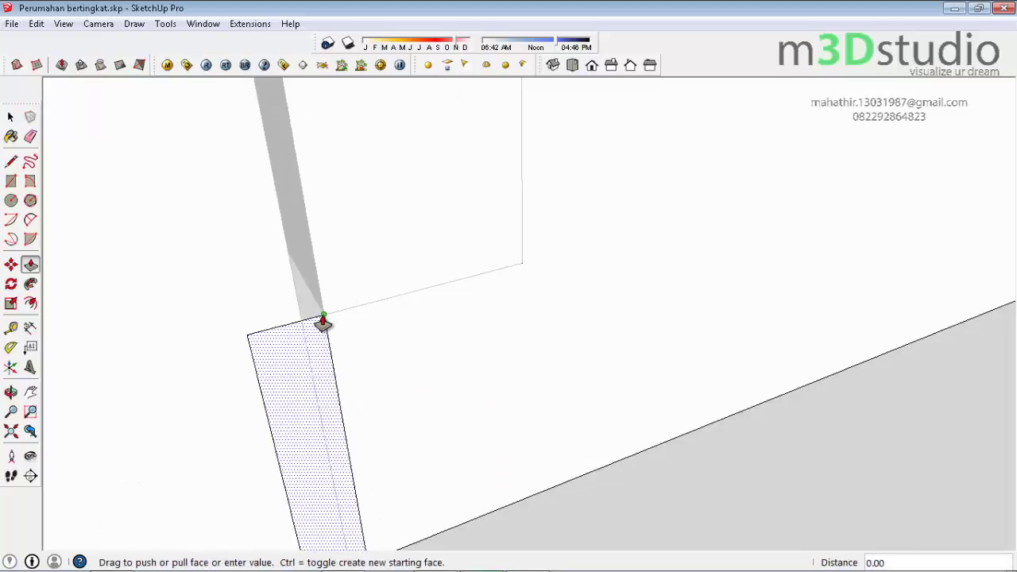
scroll(310, 278, up, 2)
scroll(319, 272, up, 2)
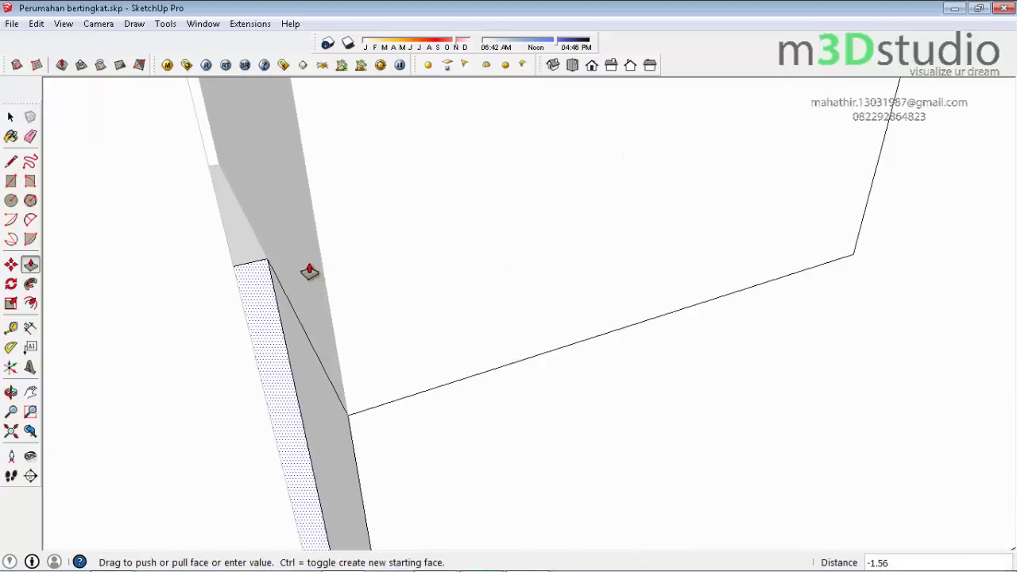
click(215, 153)
scroll(499, 358, down, 3)
mouse_move(511, 370)
middle_down()
mouse_move(434, 436)
mouse_move(790, 408)
mouse_move(597, 405)
mouse_move(334, 377)
mouse_move(465, 386)
mouse_move(493, 342)
mouse_move(481, 356)
mouse_move(522, 410)
mouse_move(559, 283)
mouse_move(181, 325)
mouse_move(386, 347)
mouse_move(389, 370)
mouse_move(278, 325)
mouse_move(557, 332)
mouse_move(511, 381)
mouse_move(601, 392)
middle_up()
Split the wall panel with a line and push the panel face back flush with the column
key(p)
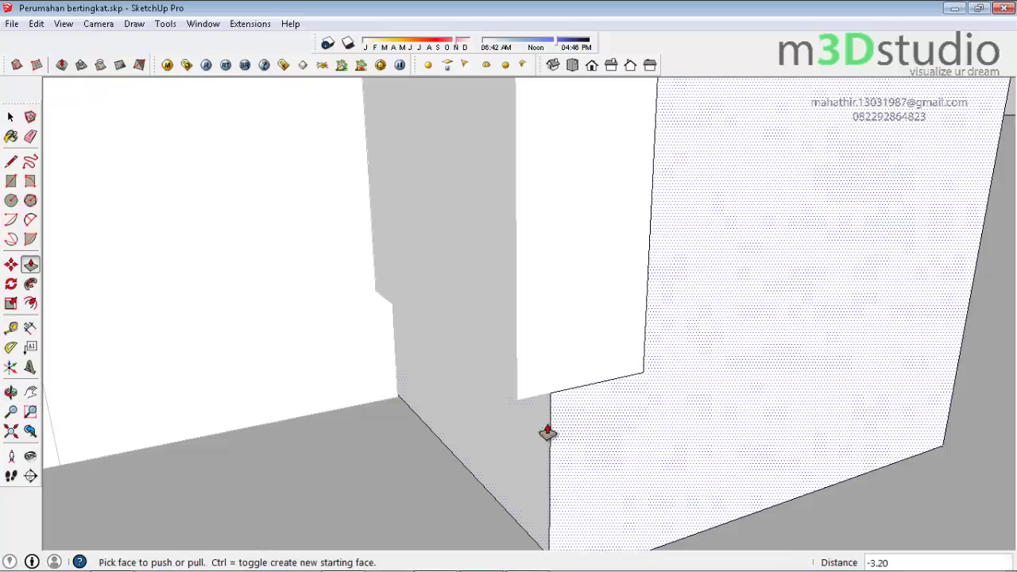
click(526, 431)
mouse_move(498, 364)
middle_down()
mouse_move(591, 348)
mouse_move(470, 356)
middle_up()
key(l)
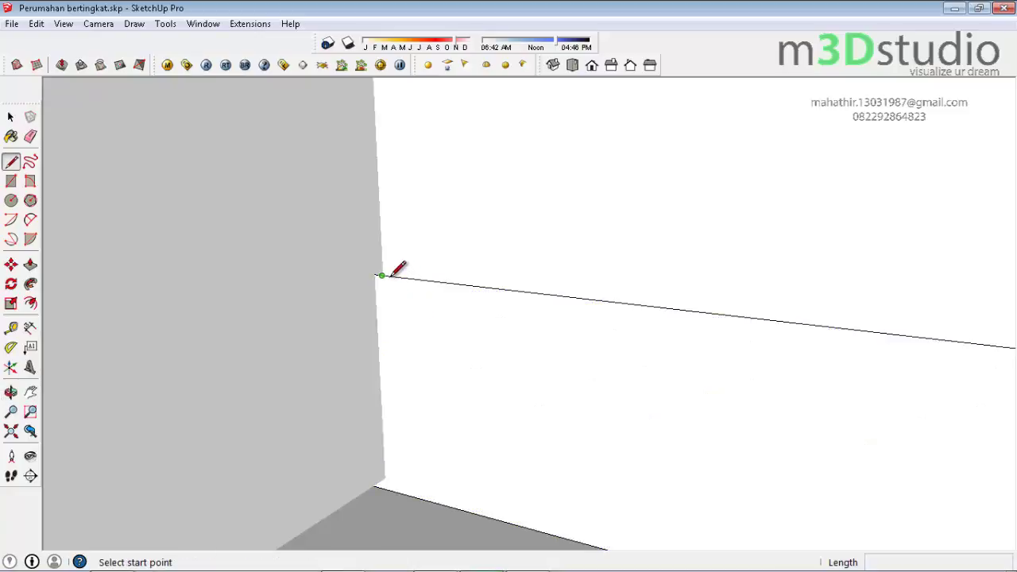
click(383, 275)
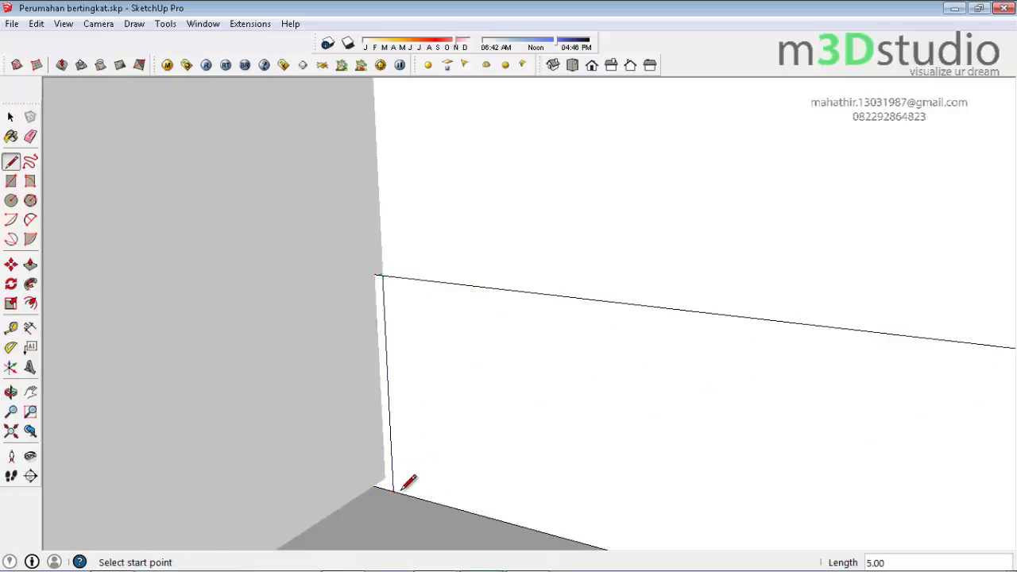
mouse_move(295, 463)
middle_down()
mouse_move(792, 413)
mouse_move(731, 445)
middle_up()
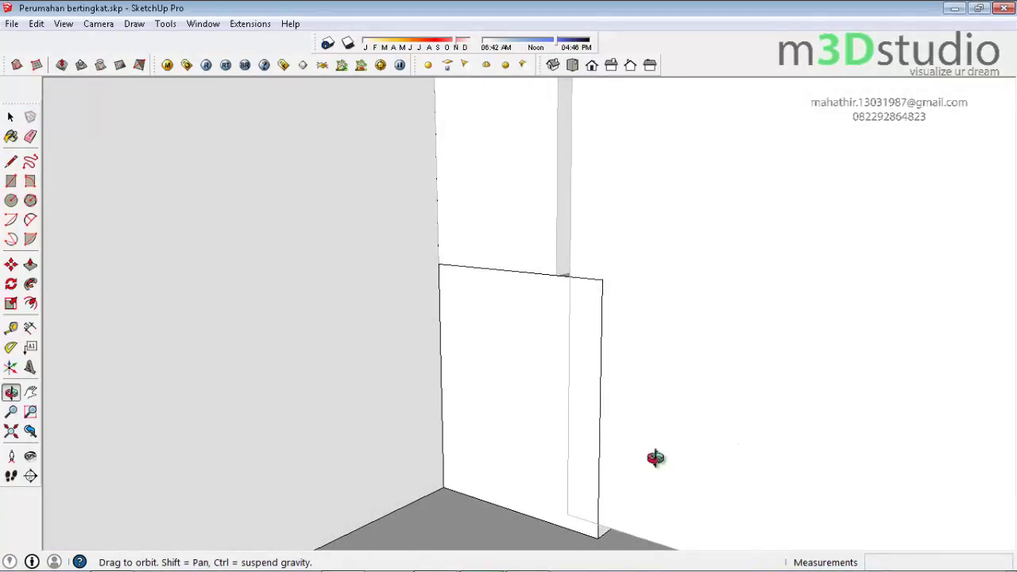
key(p)
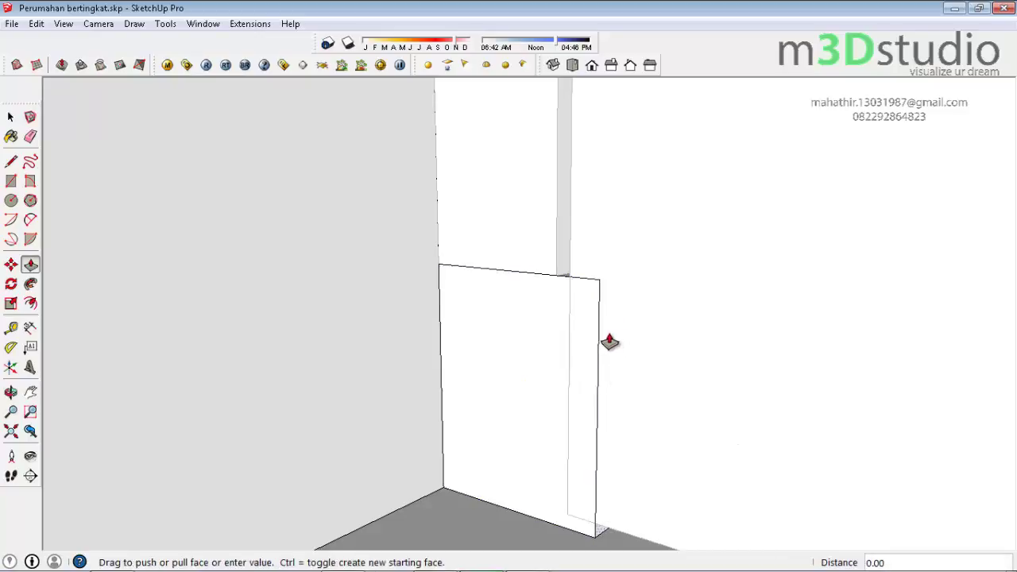
drag(609, 341, 559, 255)
key(space)
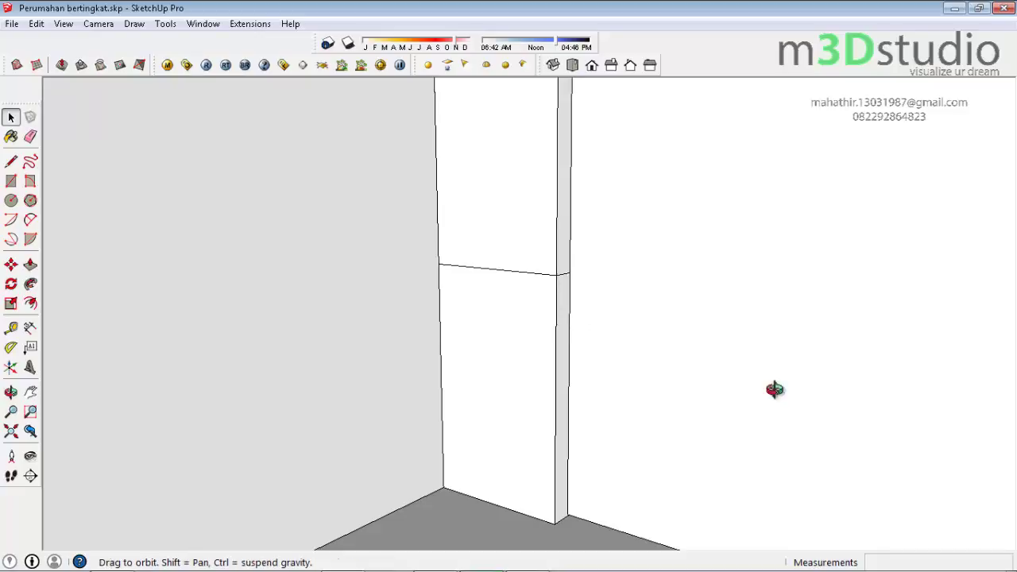
mouse_move(775, 390)
middle_down()
mouse_move(230, 356)
mouse_move(437, 310)
mouse_move(773, 502)
middle_up()
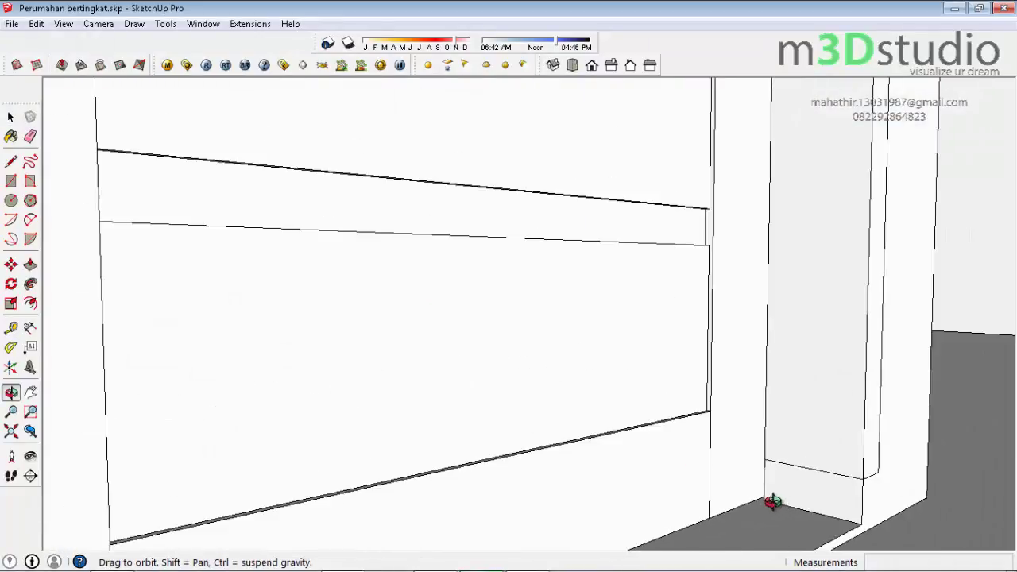
Split off the thin edge strip at the first opening corner with a line and push it back
scroll(773, 501, down, 3)
scroll(768, 492, down, 3)
scroll(715, 479, down, 4)
scroll(711, 484, down, 4)
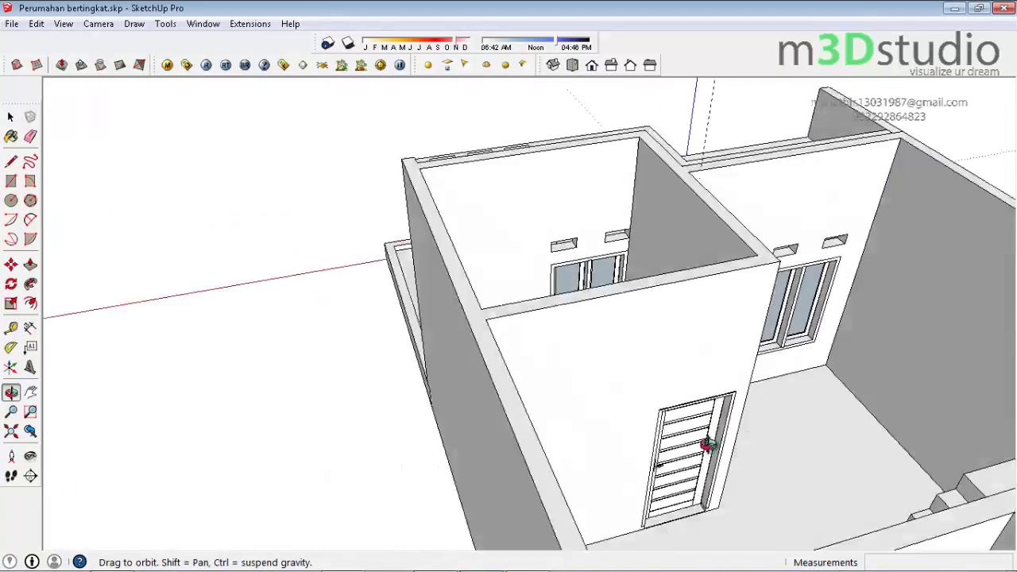
scroll(707, 445, down, 3)
scroll(511, 381, down, 3)
scroll(453, 447, down, 3)
middle_drag(549, 345, 286, 433)
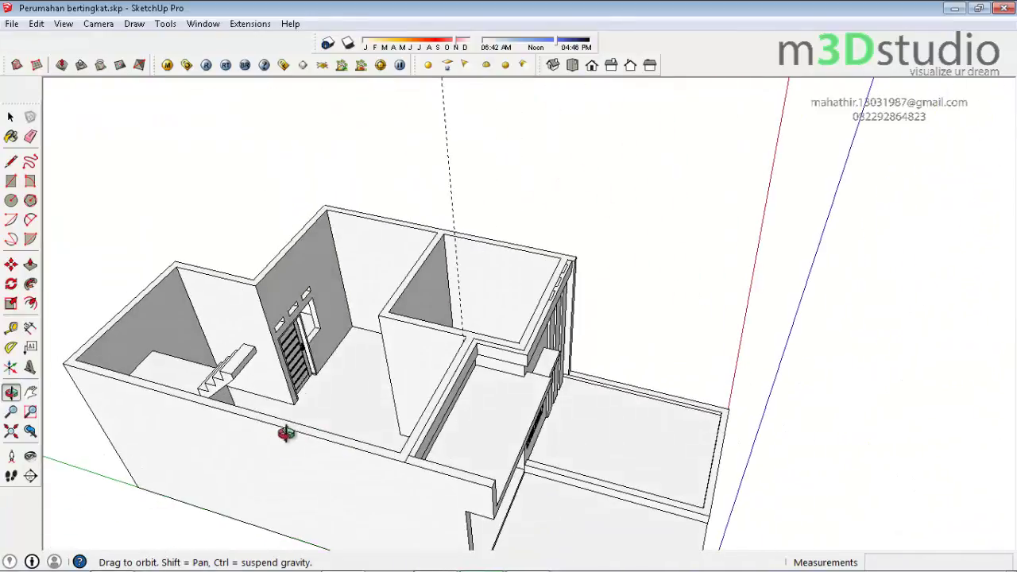
scroll(286, 433, up, 4)
scroll(290, 386, up, 3)
scroll(336, 390, up, 3)
scroll(359, 364, up, 2)
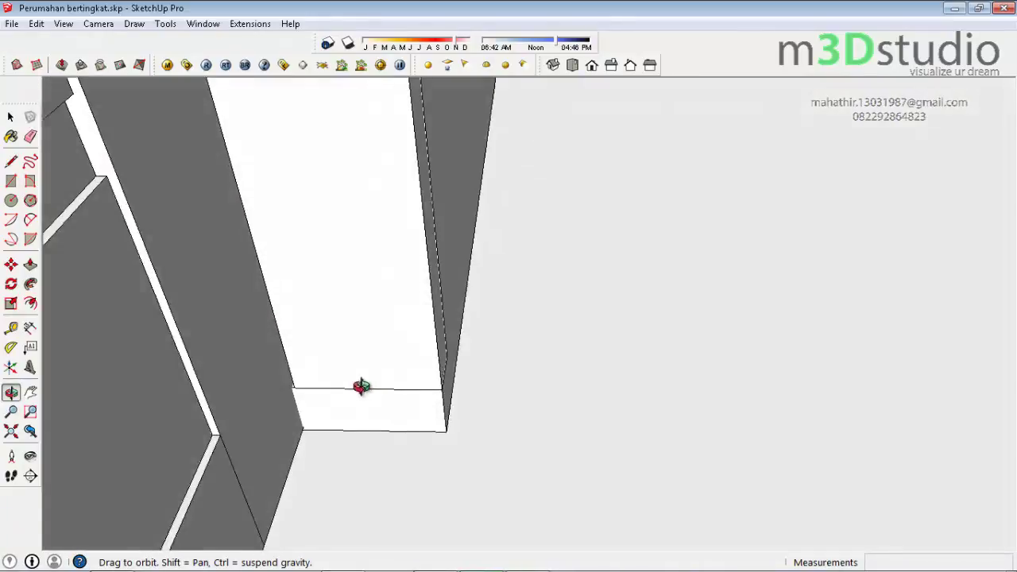
scroll(362, 386, up, 2)
scroll(427, 390, up, 3)
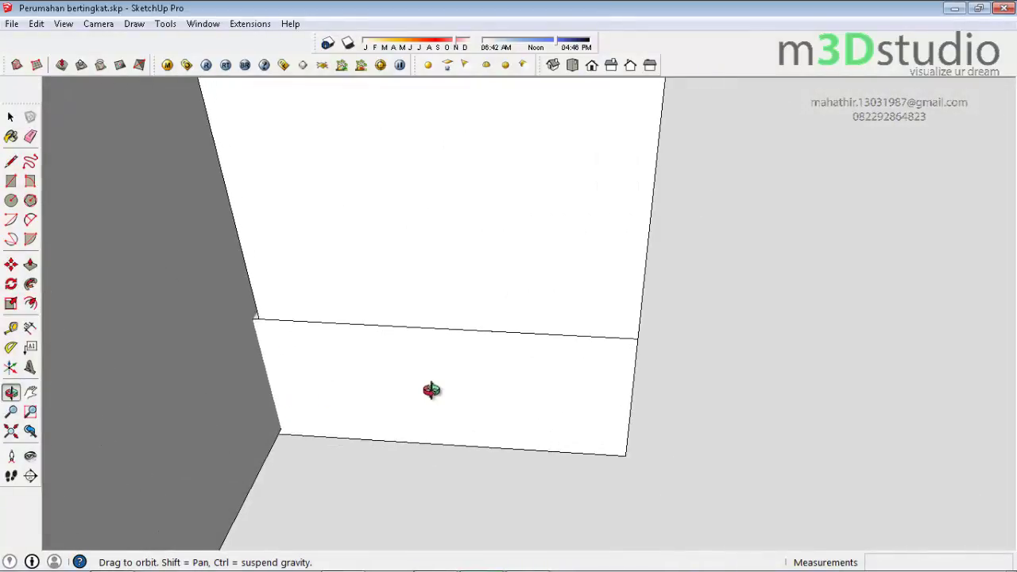
key(l)
click(258, 319)
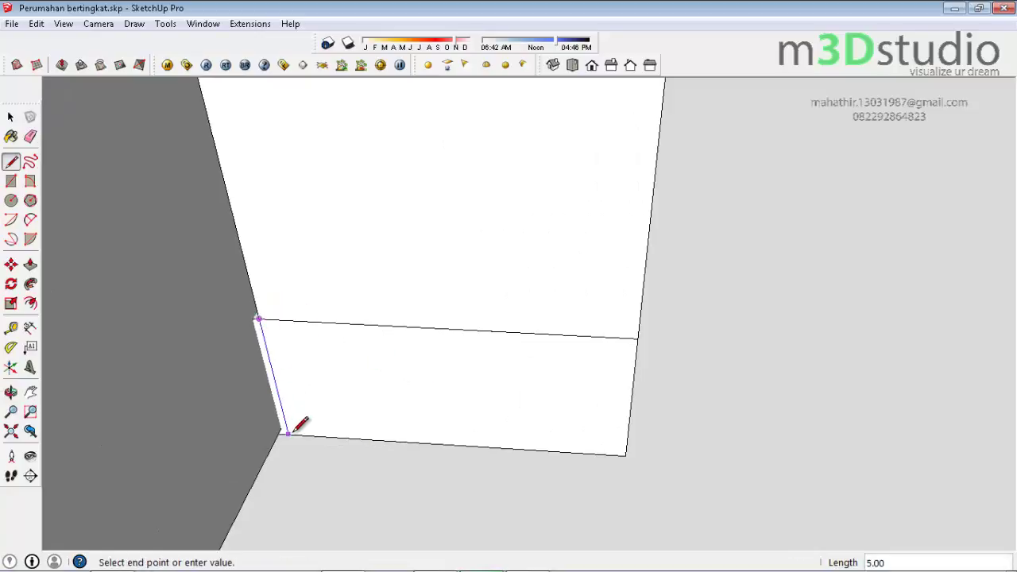
scroll(231, 342, up, 2)
scroll(262, 389, up, 2)
key(p)
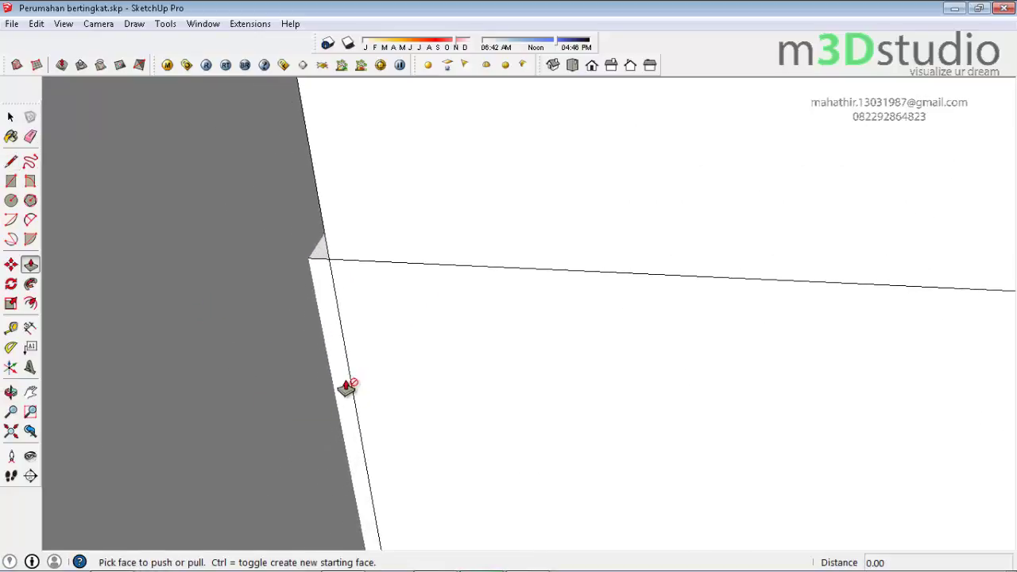
key(space)
scroll(262, 215, down, 2)
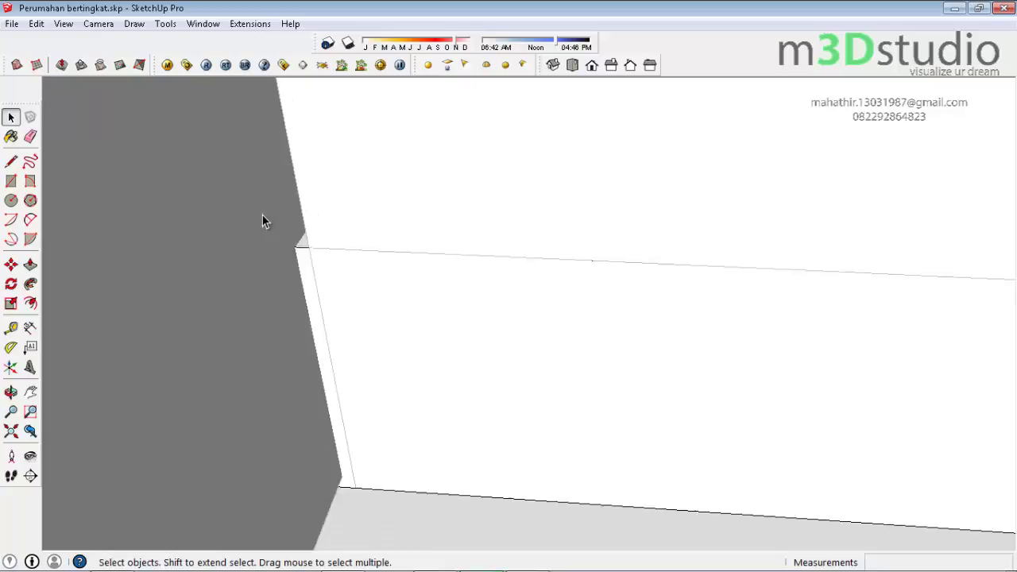
key(l)
click(304, 244)
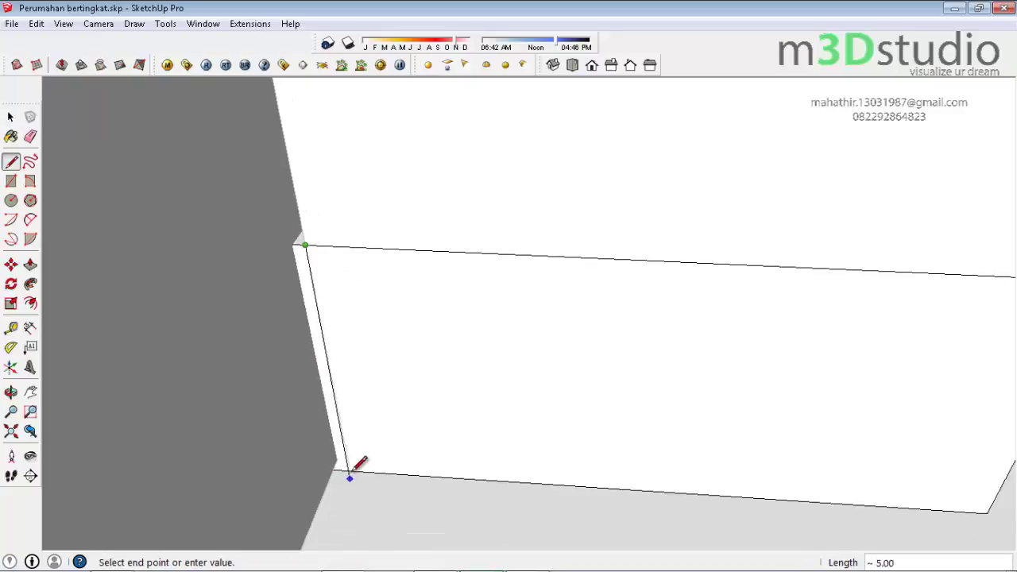
key(p)
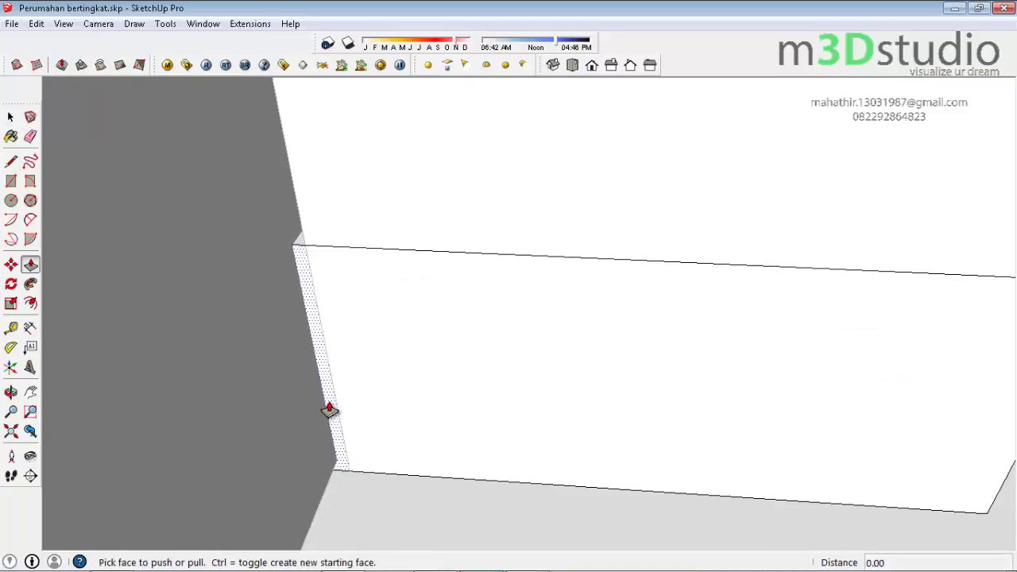
click(334, 405)
scroll(375, 473, down, 1)
scroll(279, 352, up, 2)
scroll(341, 370, up, 1)
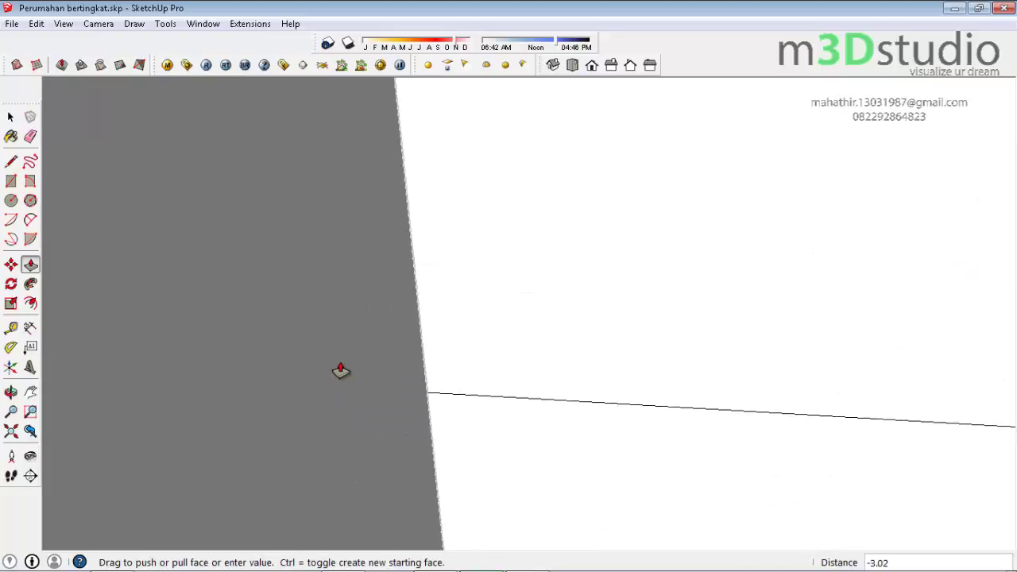
scroll(349, 368, up, 1)
scroll(454, 274, up, 1)
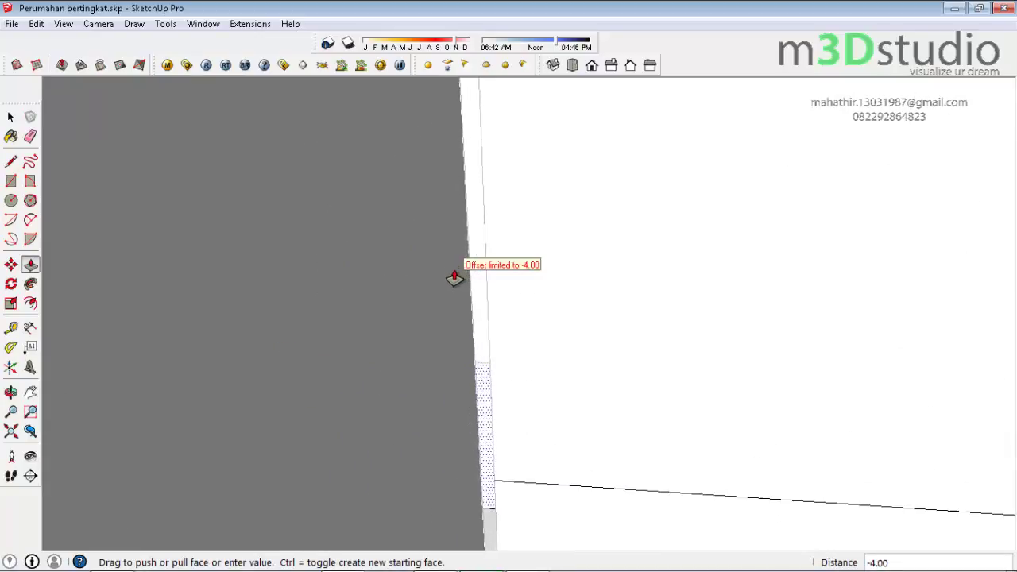
scroll(476, 318, up, 1)
scroll(490, 395, down, 1)
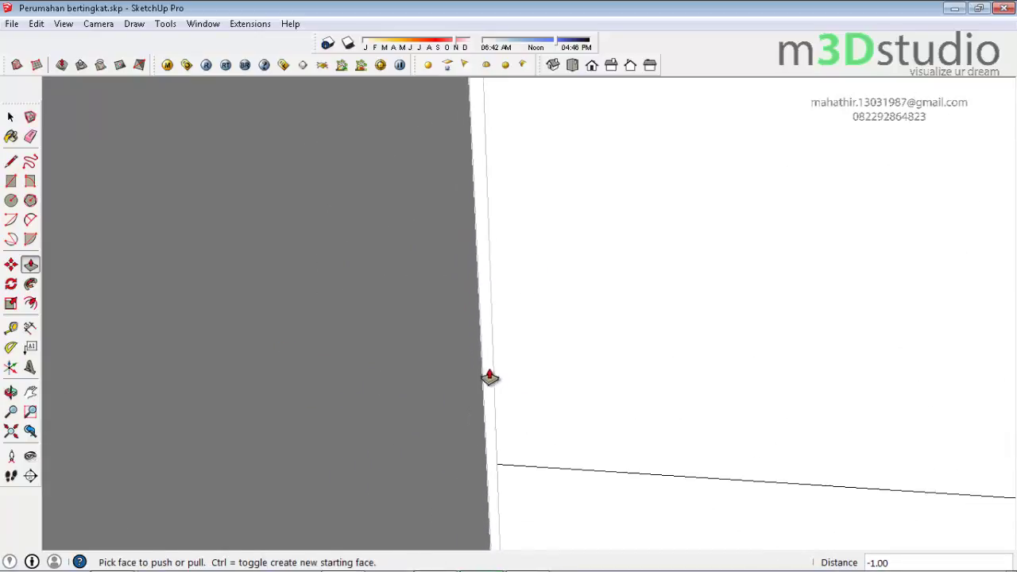
Split off the narrow strip at the other opening corner and push it back into the wall
mouse_move(490, 377)
middle_down()
mouse_move(477, 406)
mouse_move(610, 383)
mouse_move(665, 345)
mouse_move(685, 431)
mouse_move(797, 402)
mouse_move(366, 429)
mouse_move(443, 486)
middle_up()
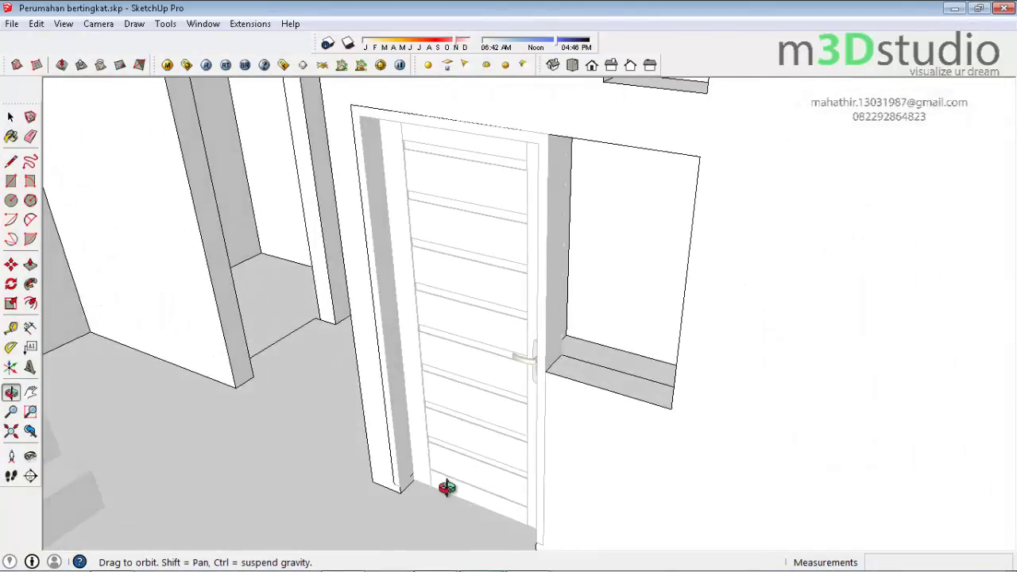
scroll(381, 479, up, 3)
scroll(381, 483, up, 2)
mouse_move(381, 484)
middle_down()
mouse_move(279, 424)
mouse_move(328, 309)
mouse_move(294, 266)
mouse_move(293, 311)
mouse_move(239, 305)
middle_up()
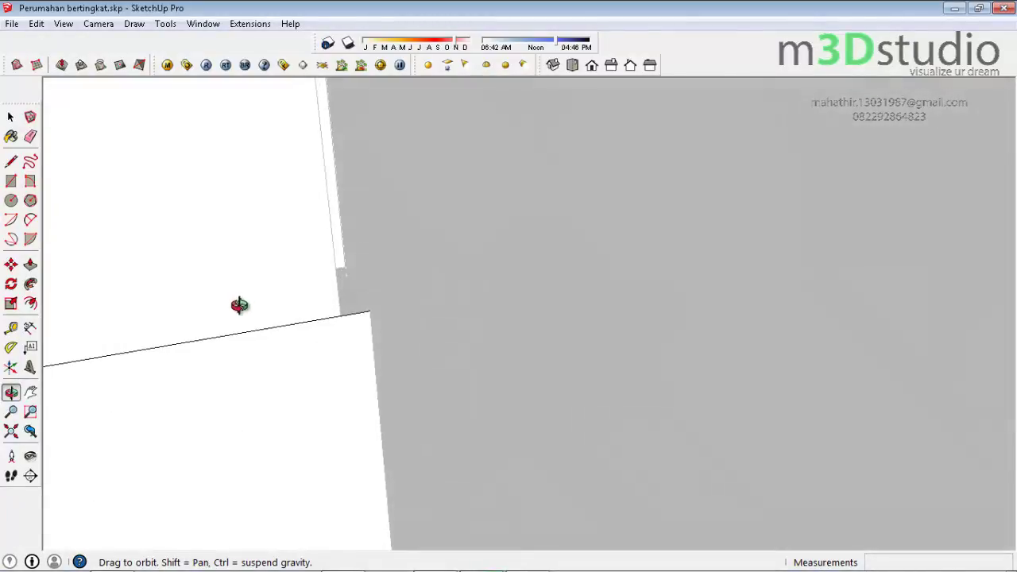
click(345, 311)
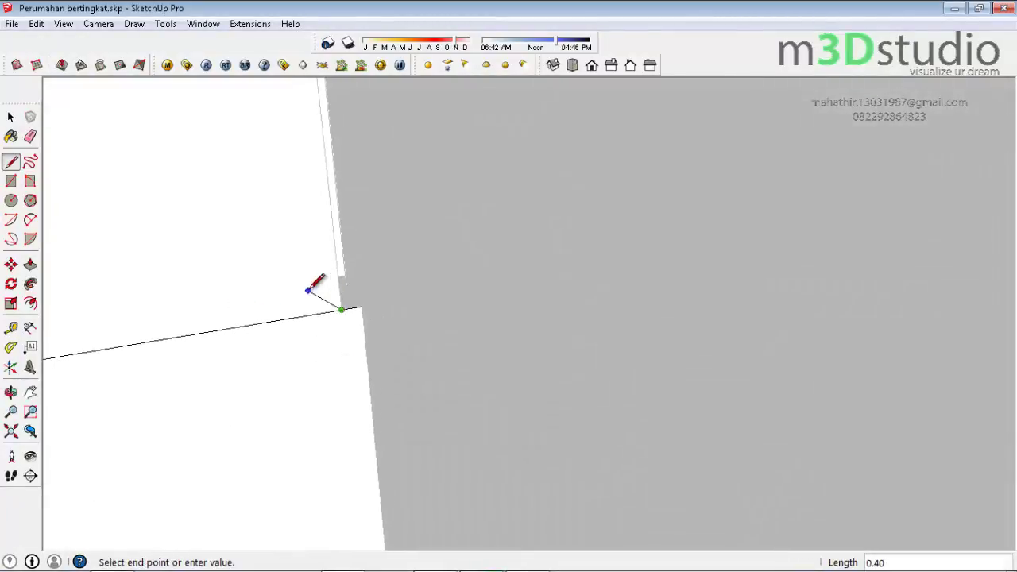
middle_drag(318, 288, 298, 286)
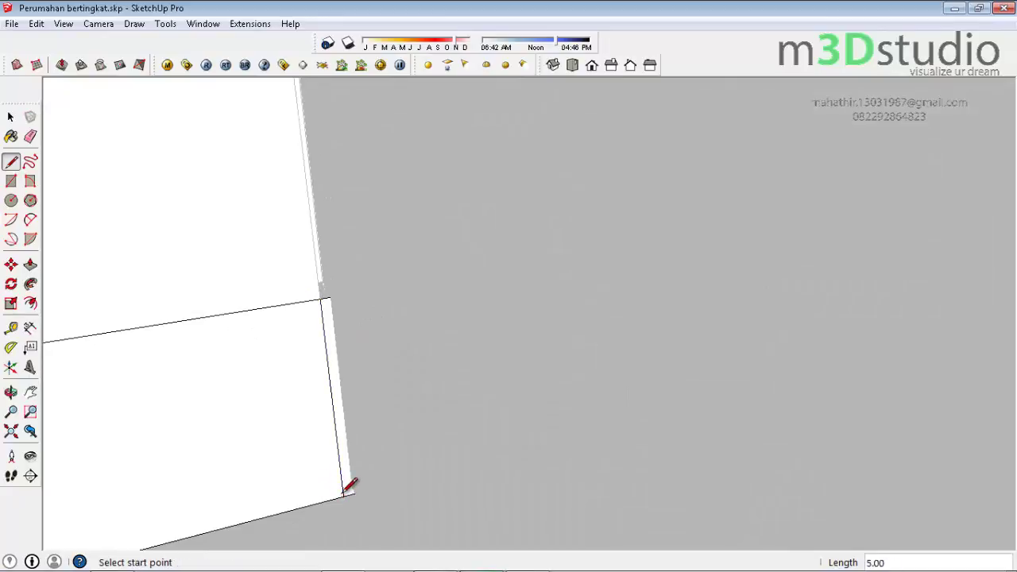
key(p)
click(352, 466)
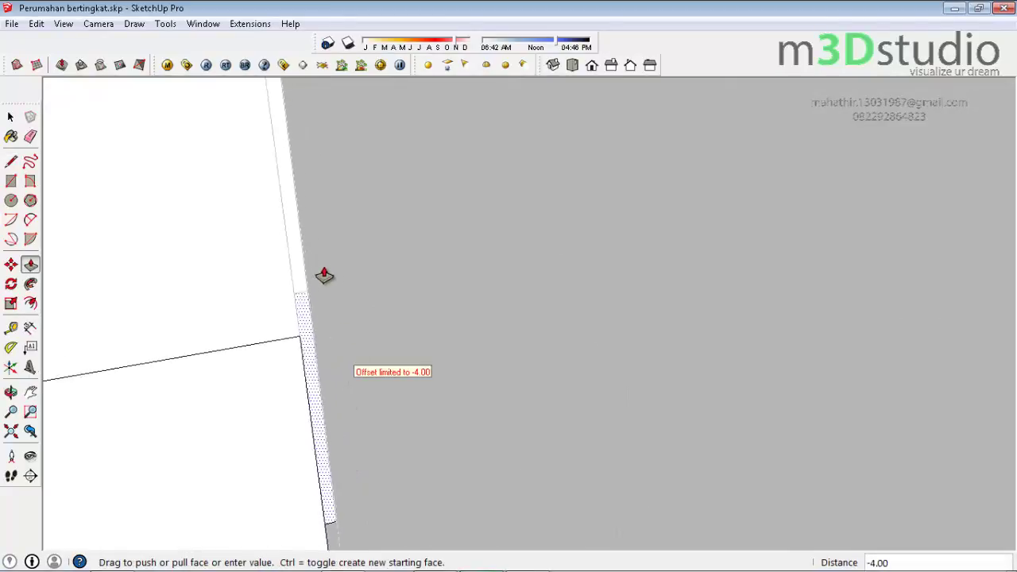
click(297, 302)
key(space)
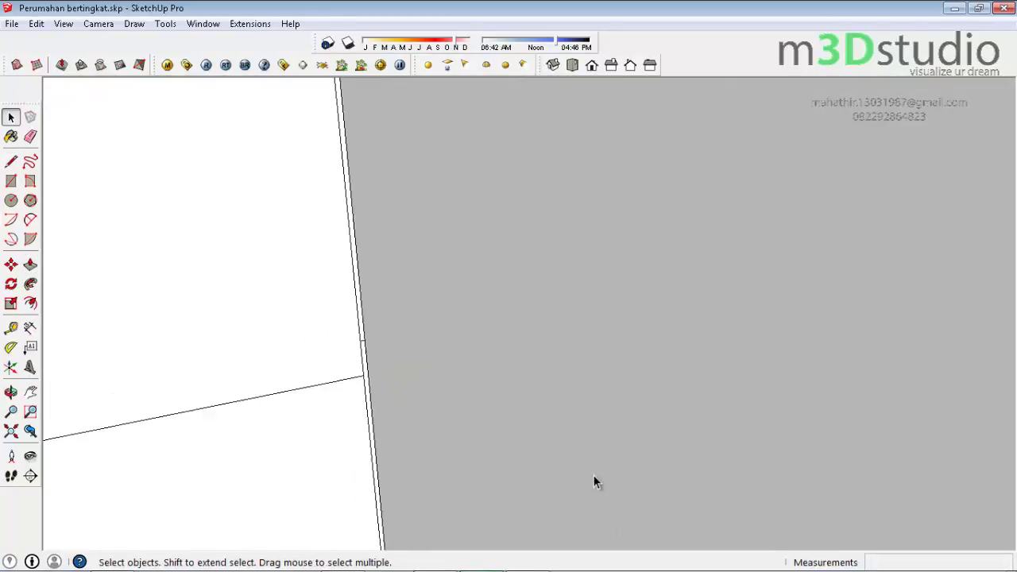
Orbit out over the whole house and back to face the slatted door
mouse_move(595, 476)
middle_down()
mouse_move(589, 396)
mouse_move(595, 438)
mouse_move(612, 374)
middle_up()
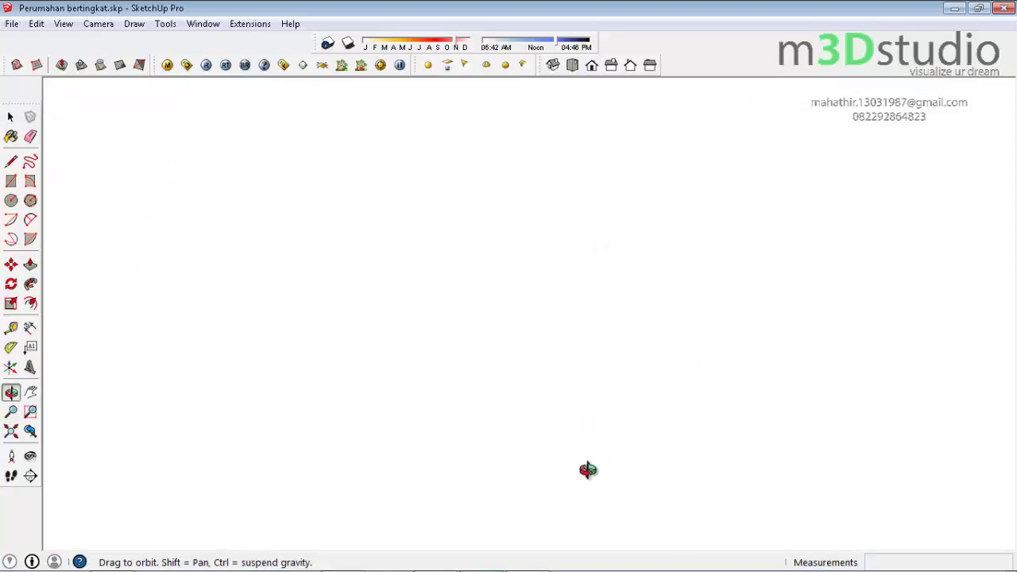
mouse_move(587, 469)
middle_down()
mouse_move(806, 479)
mouse_move(575, 421)
mouse_move(583, 407)
middle_up()
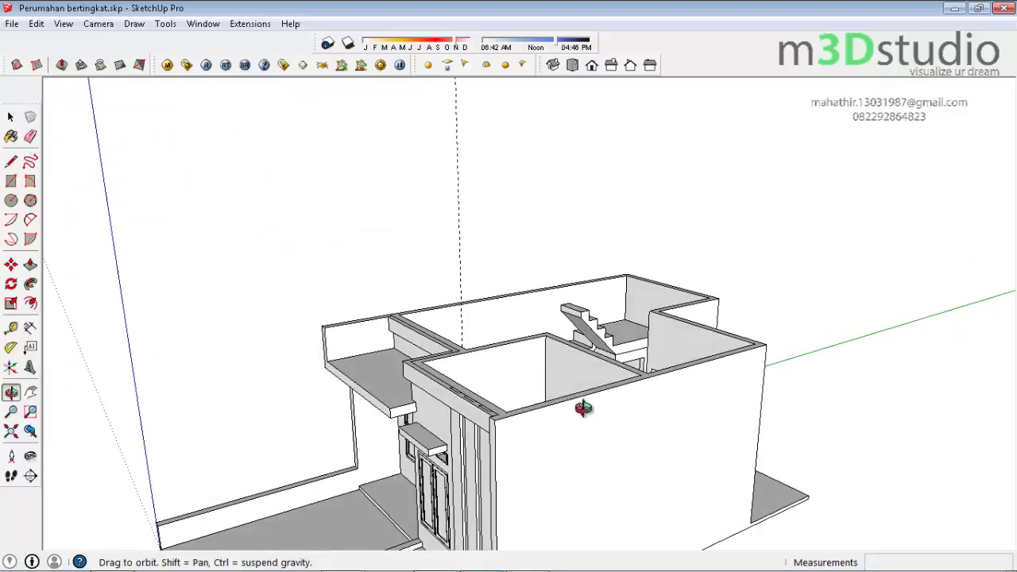
key(e)
mouse_move(659, 170)
middle_down()
mouse_move(620, 263)
mouse_move(726, 361)
mouse_move(710, 503)
mouse_move(646, 301)
mouse_move(73, 182)
mouse_move(466, 371)
mouse_move(505, 366)
mouse_move(586, 438)
mouse_move(631, 415)
mouse_move(450, 480)
mouse_move(627, 409)
mouse_move(670, 437)
middle_up()
scroll(646, 301, up, 3)
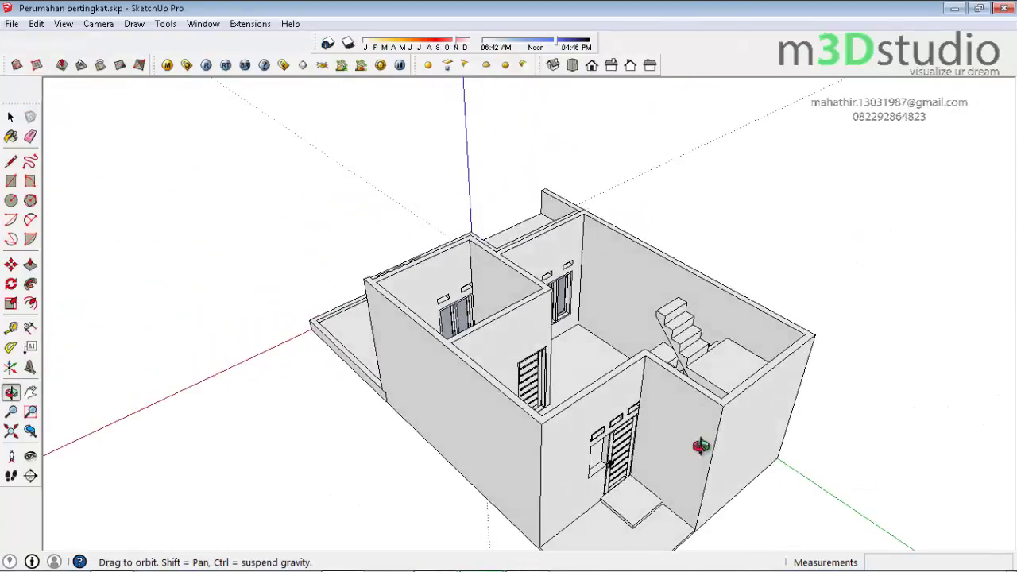
scroll(613, 481, up, 3)
scroll(552, 477, up, 2)
middle_drag(552, 478, 527, 420)
scroll(495, 427, up, 3)
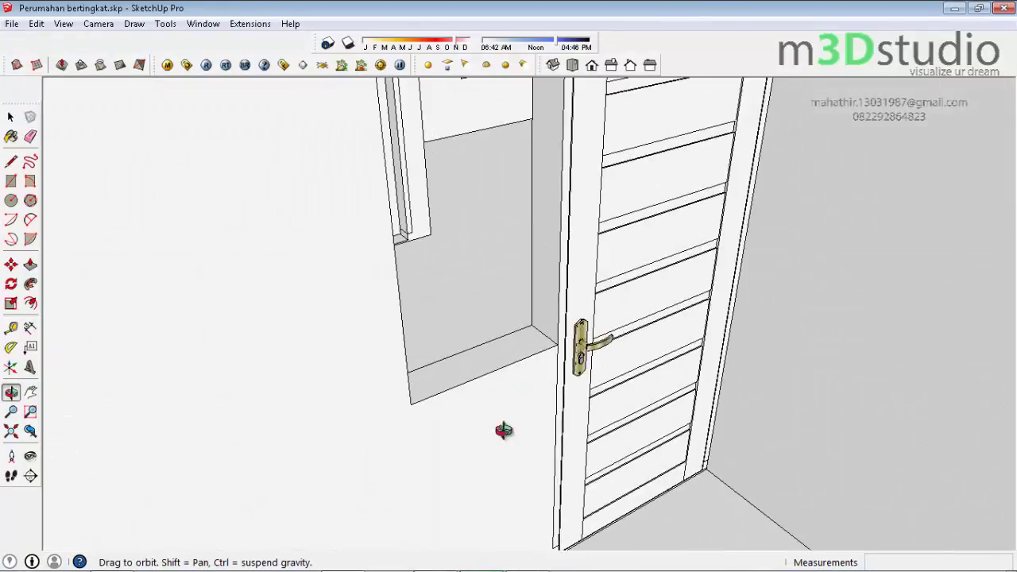
scroll(489, 498, down, 3)
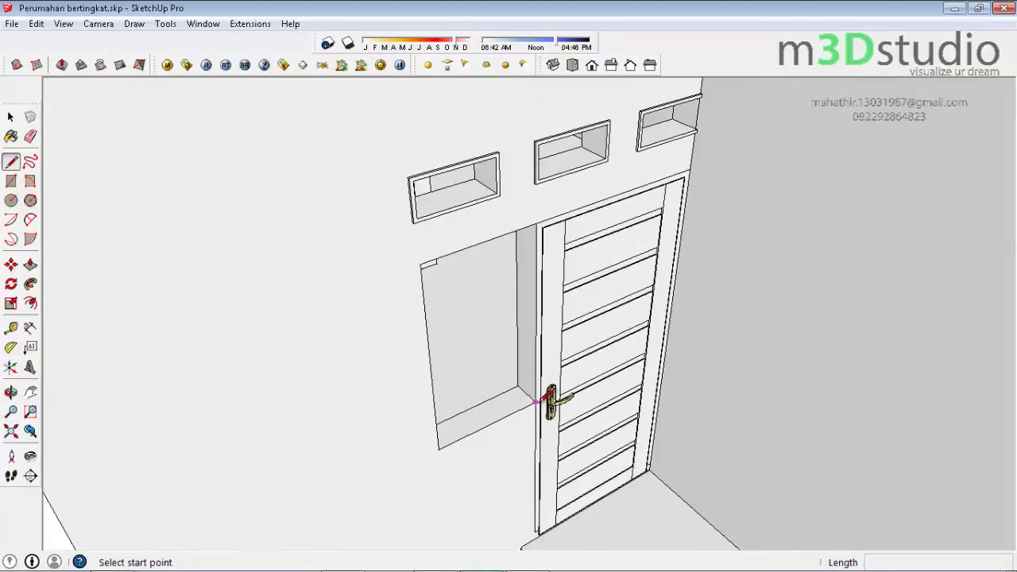
Fill the opening beside the door with a face and offset it 5 inward as a frame
click(438, 449)
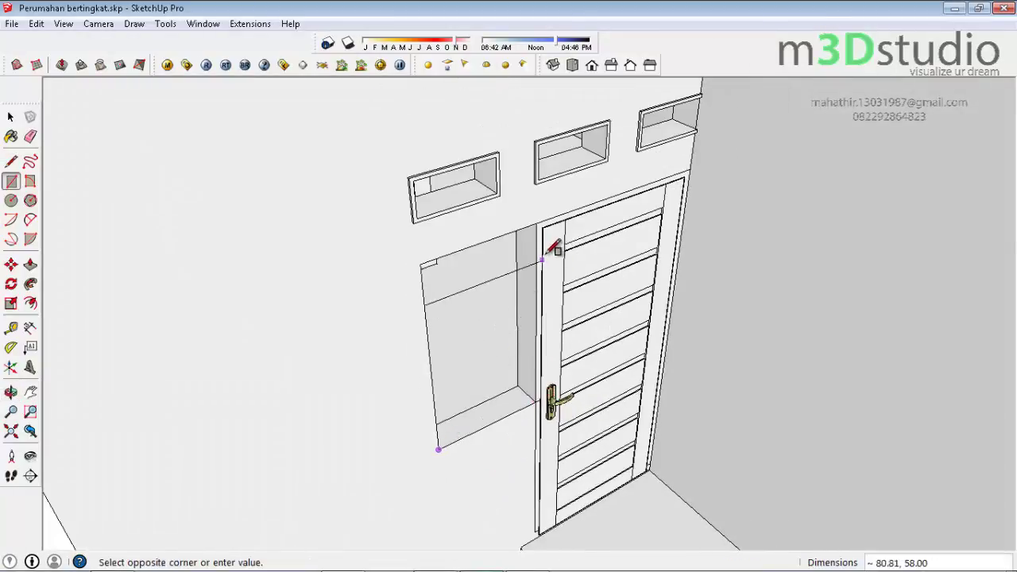
click(538, 222)
key(f)
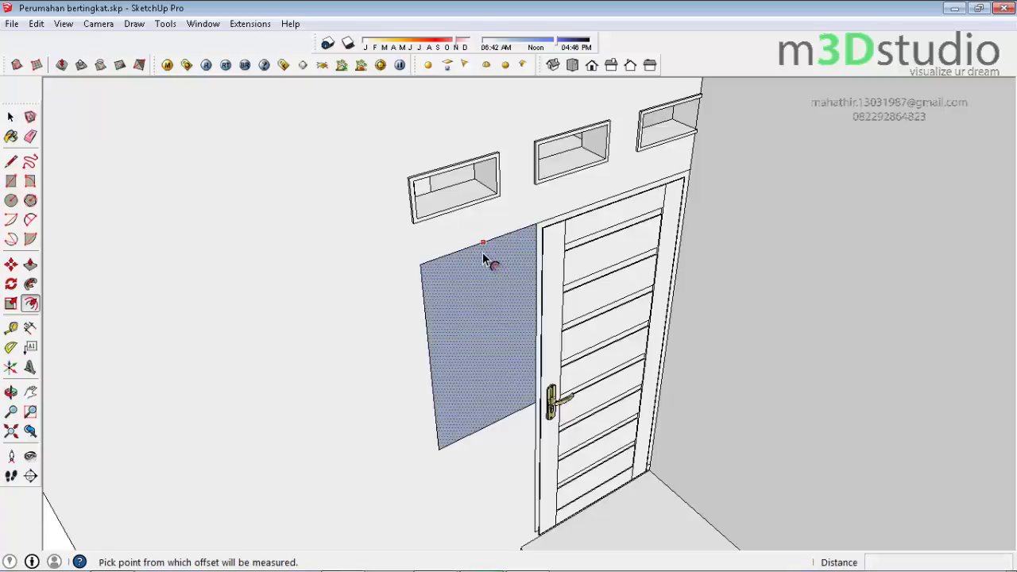
click(481, 243)
text(5)
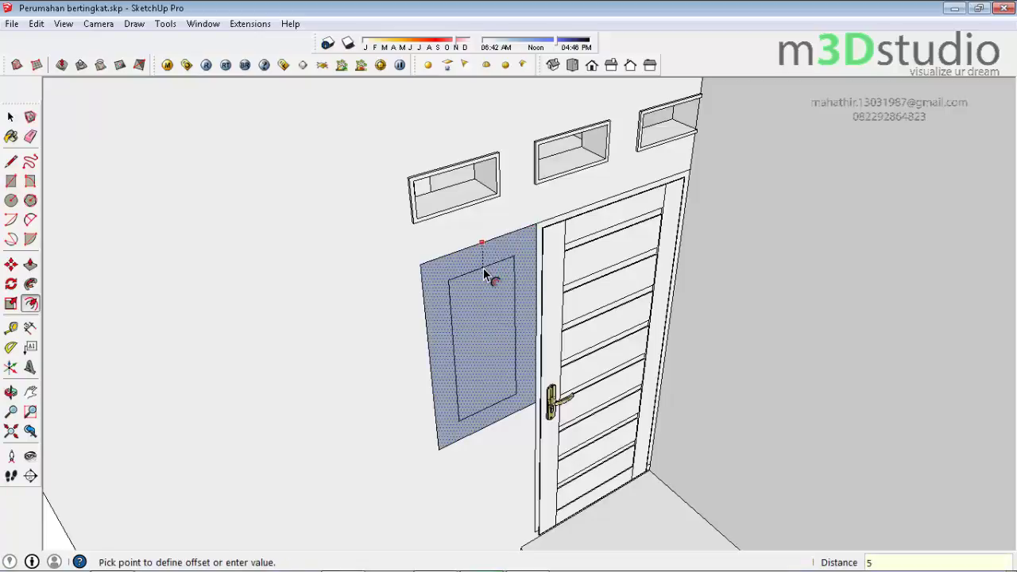
key(Return)
scroll(537, 272, up, 4)
Add a guide along the frame's top edge and delete the vertical edge beside the glass
key(t)
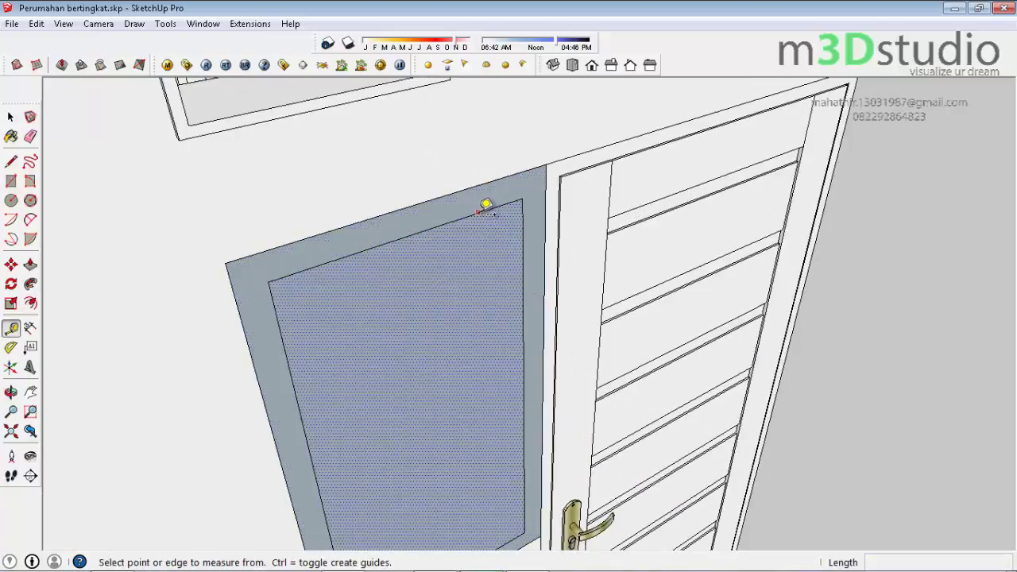
click(485, 205)
scroll(530, 205, up, 2)
key(f)
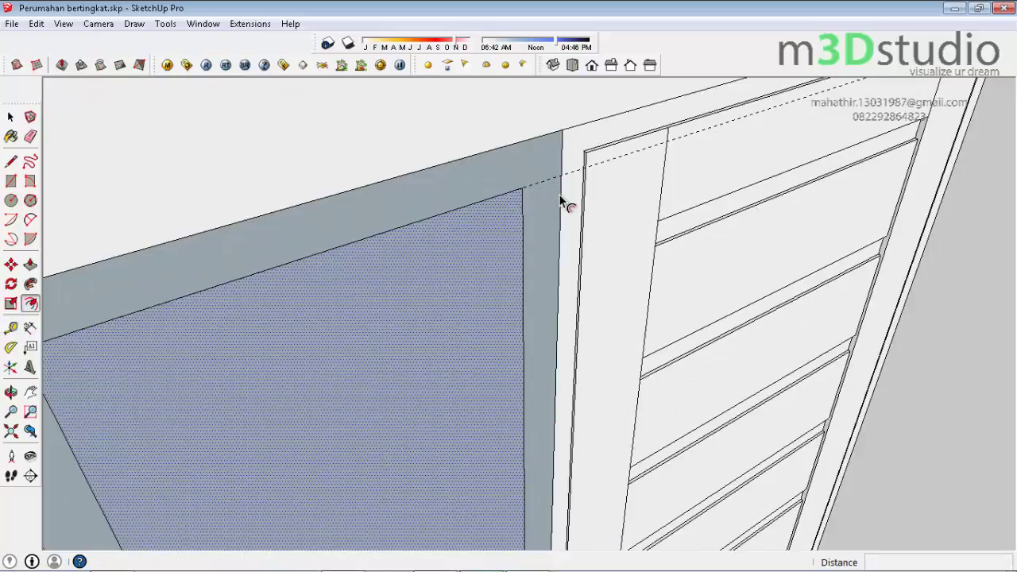
click(561, 173)
scroll(562, 173, down, 3)
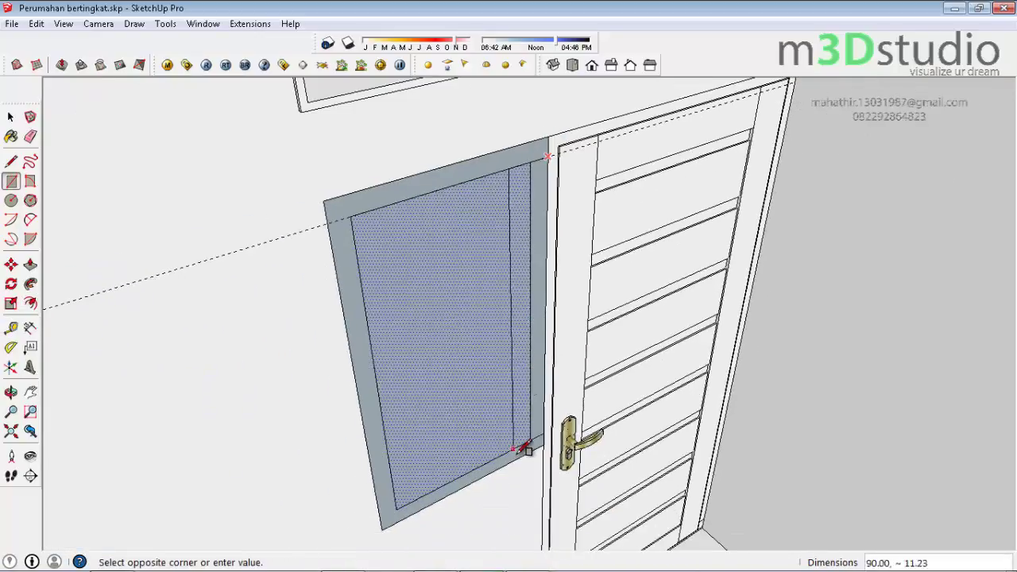
scroll(545, 422, up, 3)
key(space)
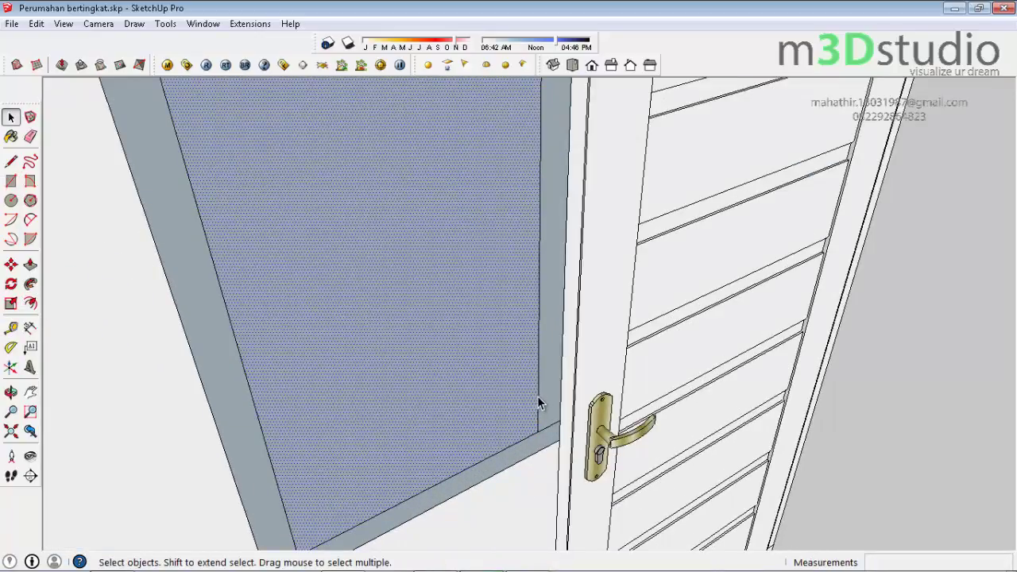
click(538, 402)
key(Delete)
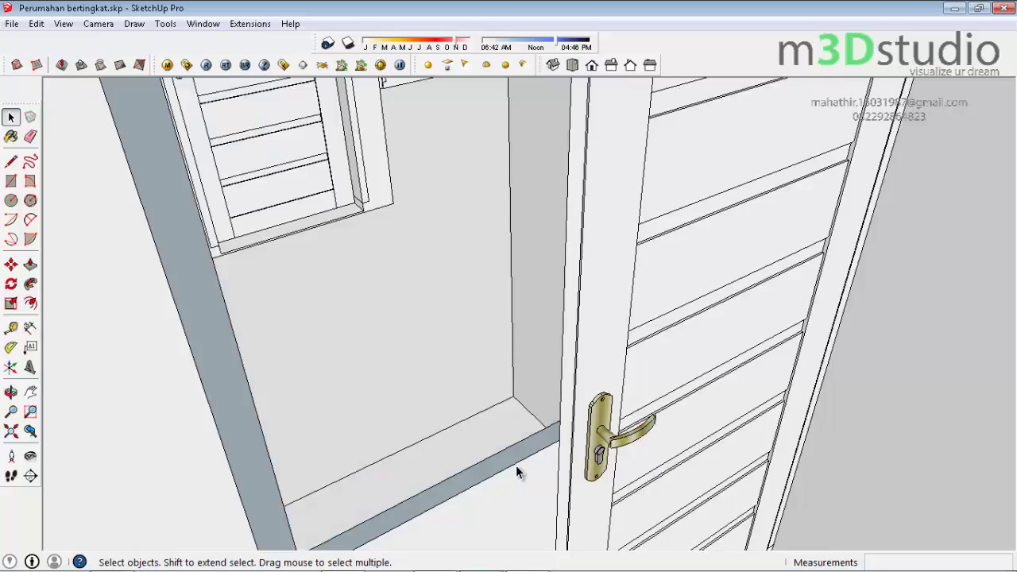
scroll(514, 476, down, 1)
Push the side opening 15 units into the wall
key(p)
click(487, 467)
text(15)
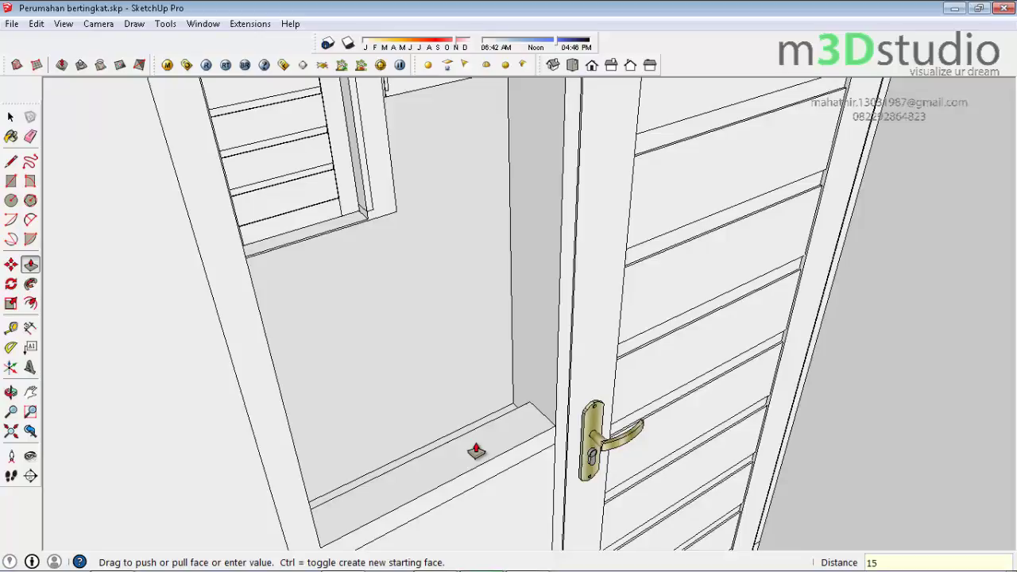
click(475, 451)
scroll(476, 451, down, 3)
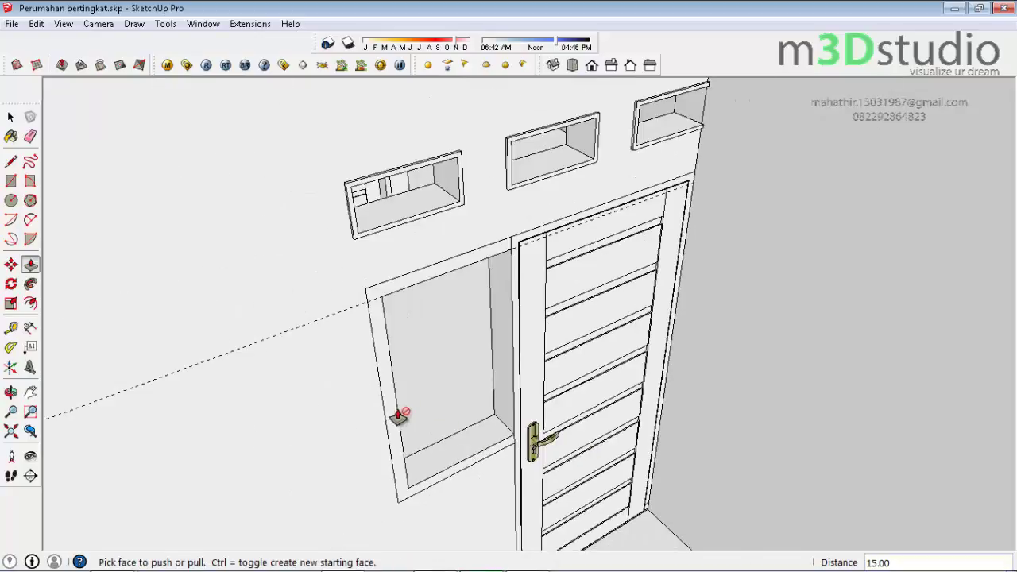
key(e)
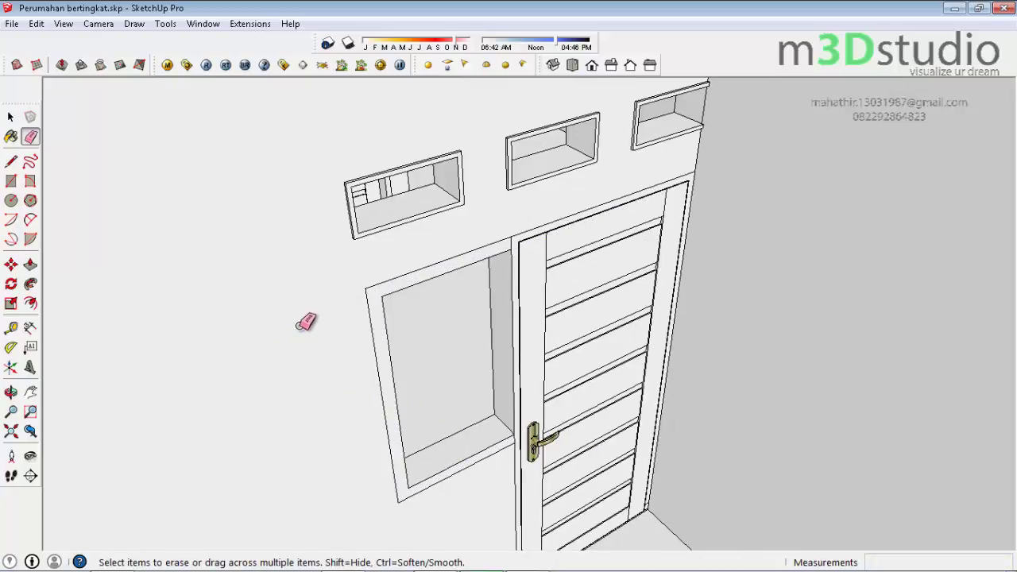
scroll(465, 425, up, 3)
Make the sill and its connected frame geometry a group and open it for editing
scroll(477, 466, up, 3)
key(space)
triple_click(478, 469)
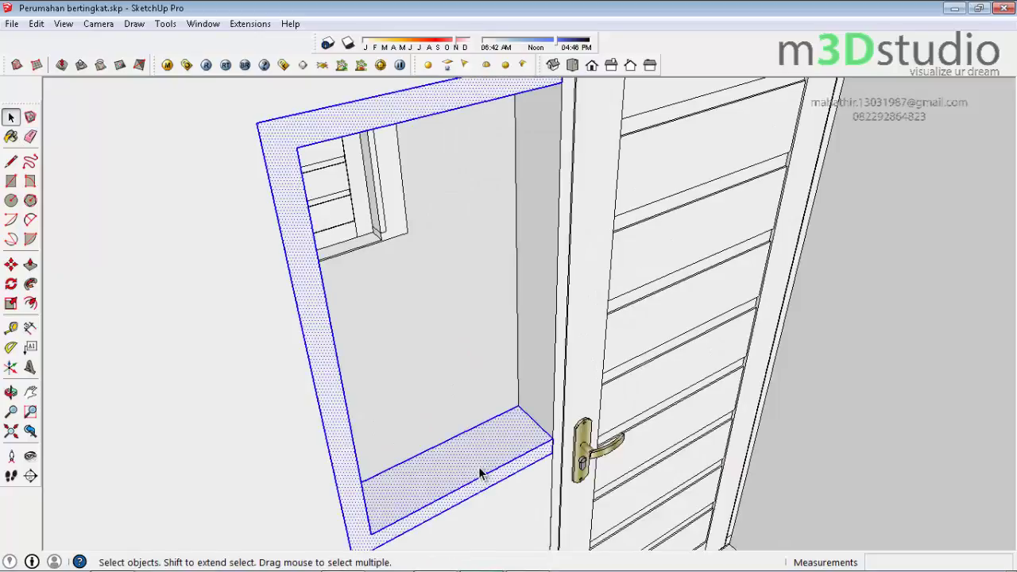
right_click(480, 473)
click(524, 351)
scroll(459, 448, down, 2)
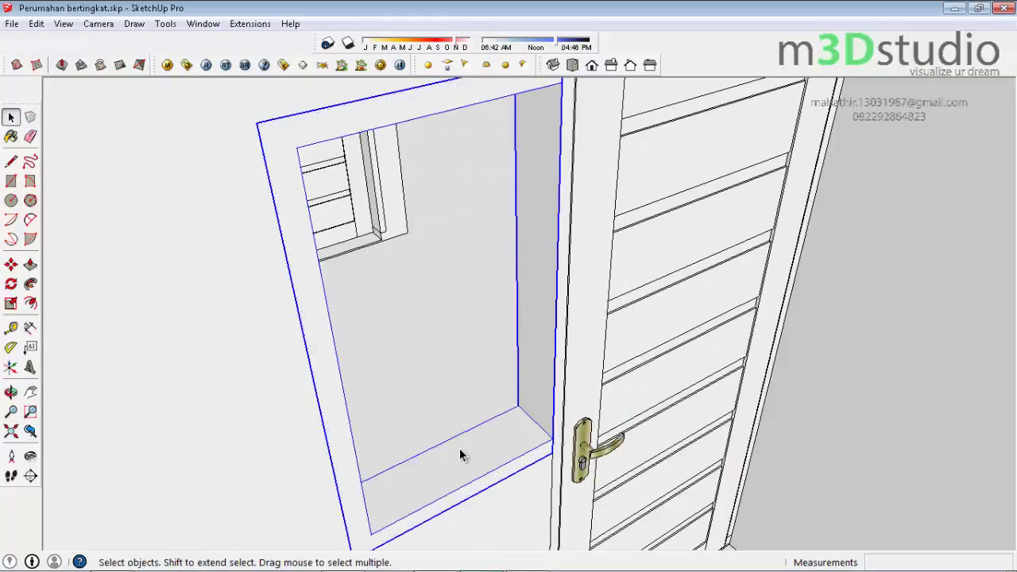
scroll(453, 468, down, 2)
double_click(450, 472)
Close off the opening with a temporary face and offset it inward
click(450, 472)
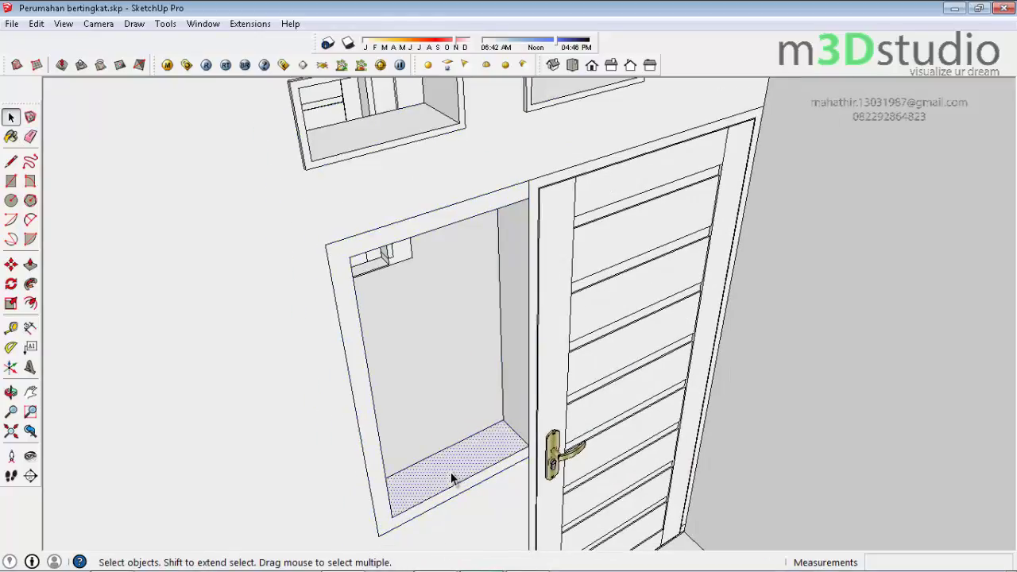
click(364, 380)
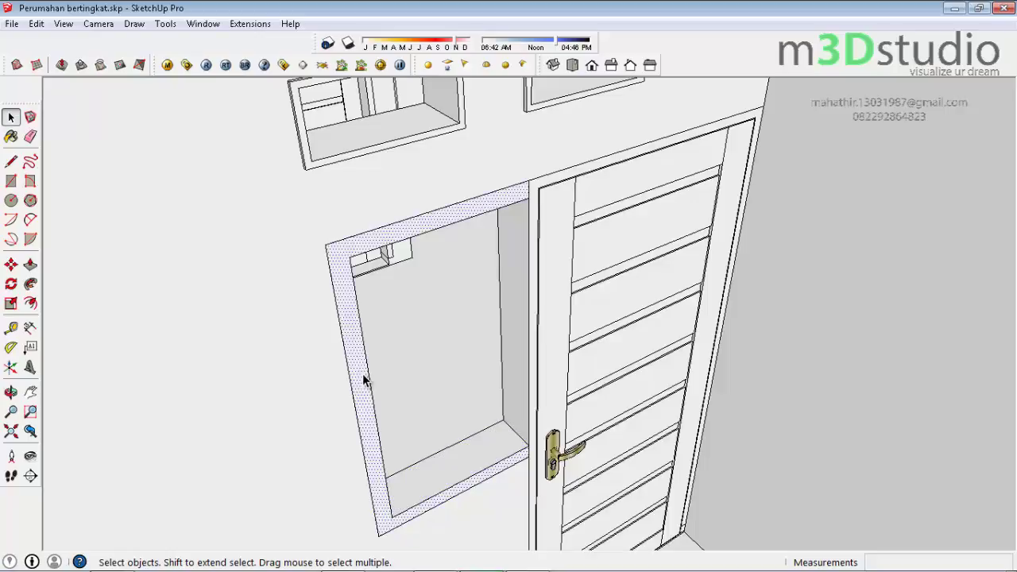
middle_drag(408, 436, 392, 427)
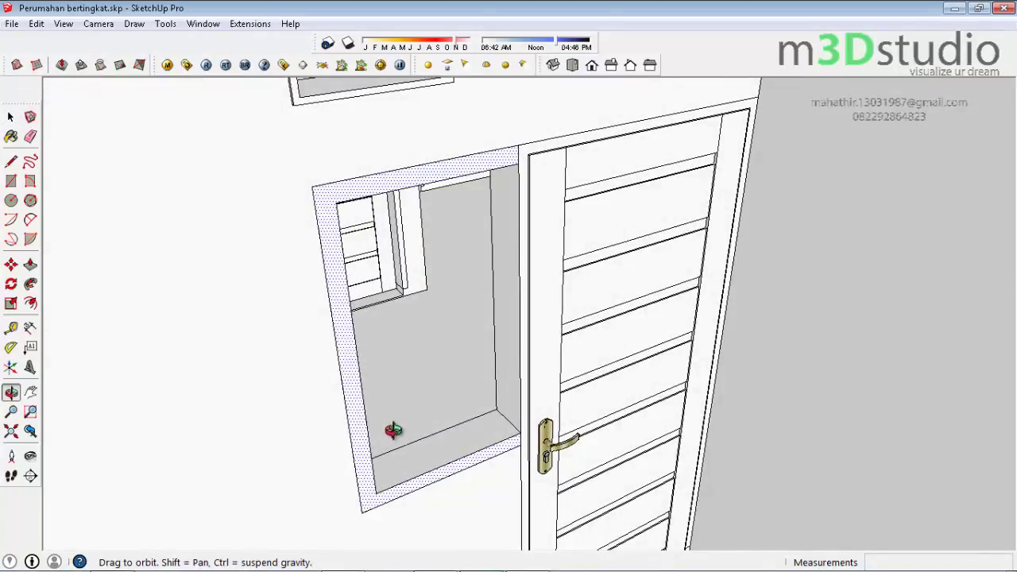
click(519, 433)
click(516, 161)
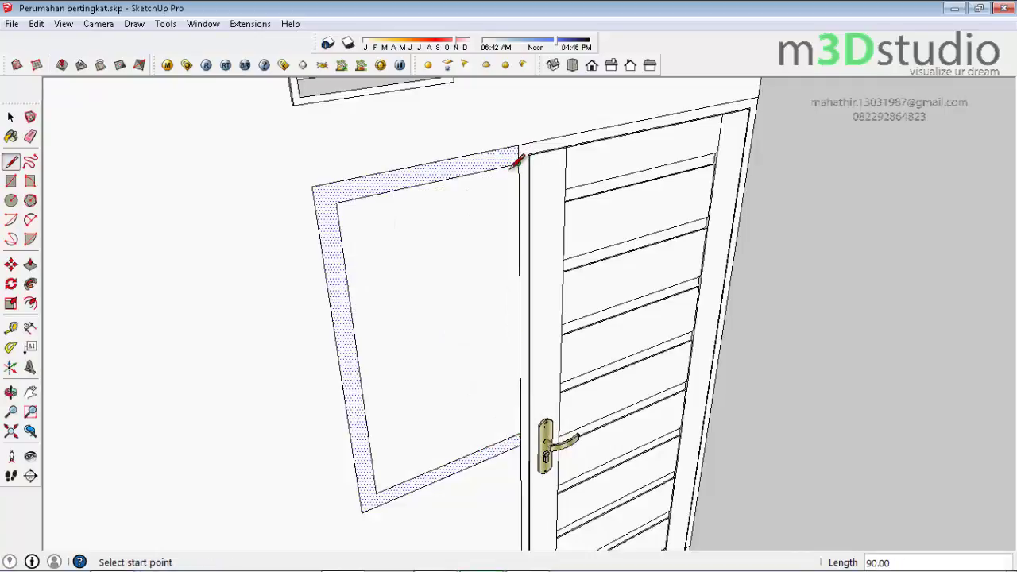
key(f)
double_click(421, 203)
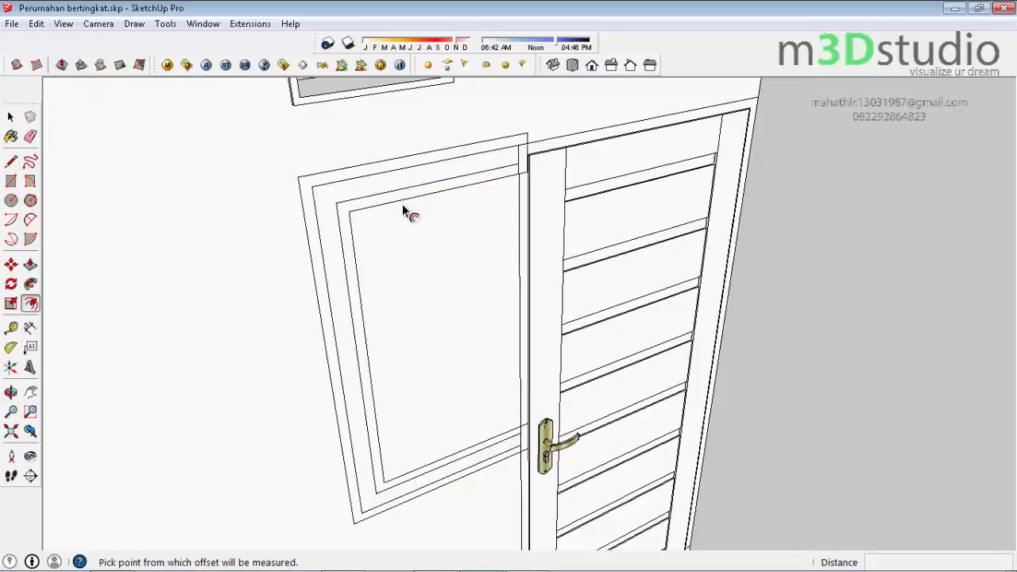
key(ctrl+z)
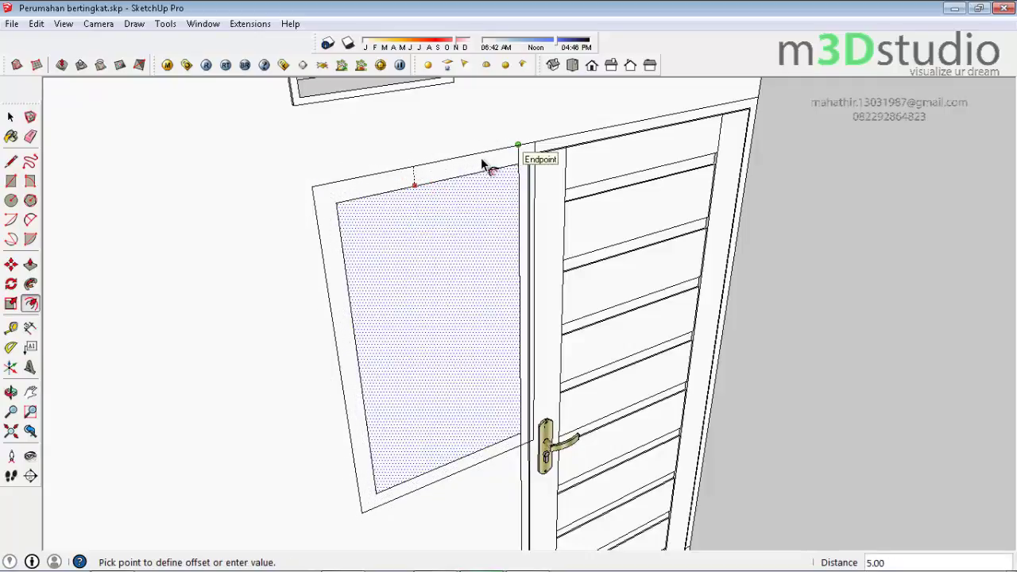
key(Return)
Erase the stray vertical edge between the opening's frame and the door
scroll(517, 175, up, 3)
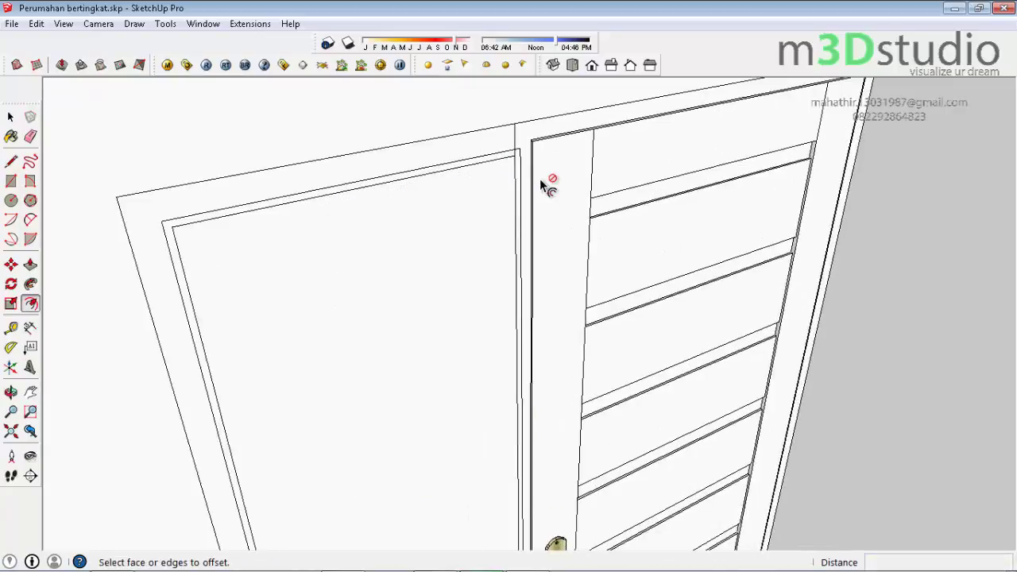
scroll(525, 166, up, 2)
key(e)
scroll(524, 151, down, 2)
click(535, 133)
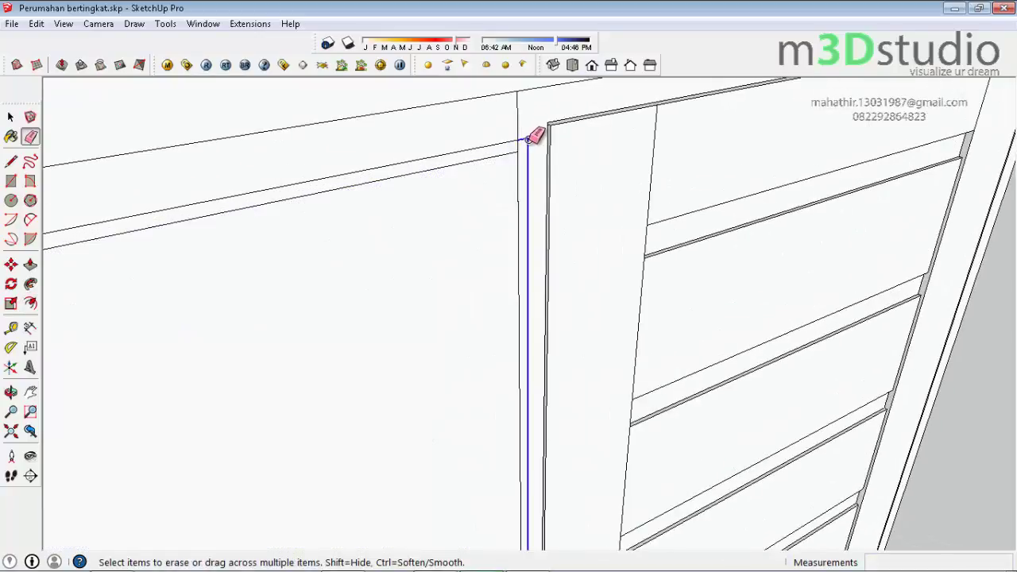
scroll(531, 127, down, 3)
scroll(527, 107, down, 2)
scroll(517, 458, up, 2)
scroll(540, 460, up, 2)
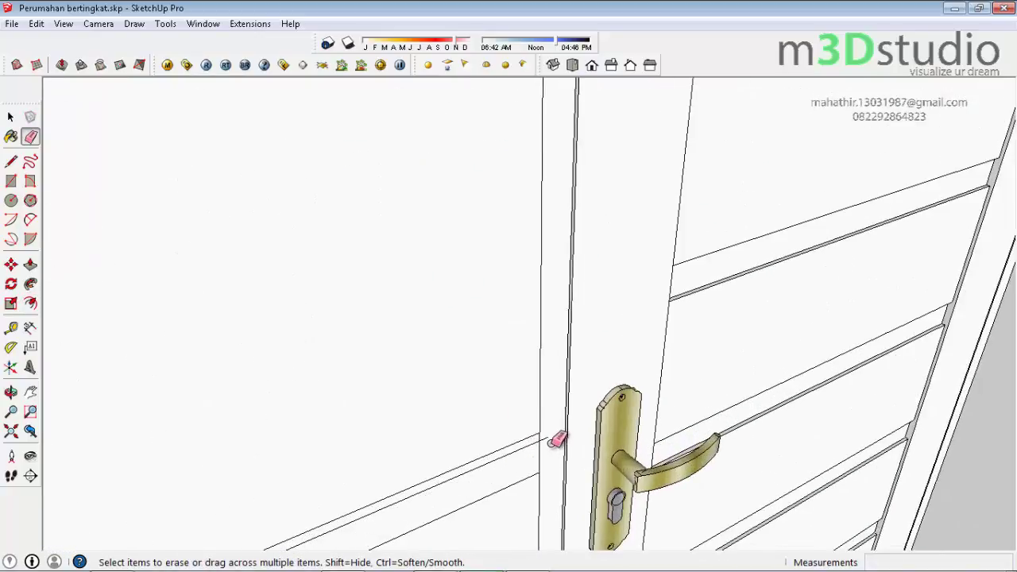
scroll(548, 438, up, 2)
scroll(541, 431, up, 3)
key(space)
click(488, 426)
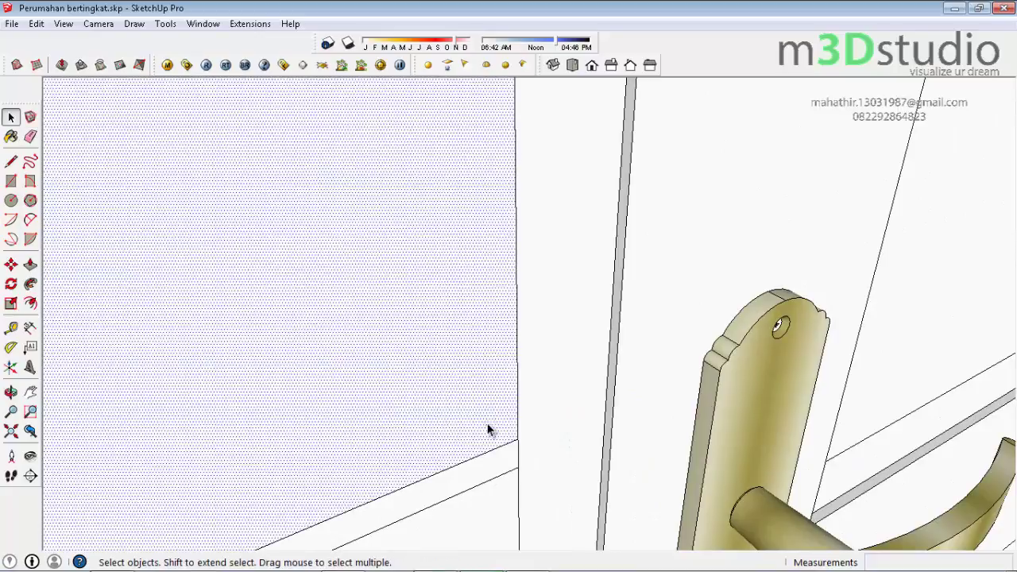
Pull the sill's front face outward into a small projecting lip
scroll(535, 432, down, 2)
scroll(535, 427, down, 3)
key(p)
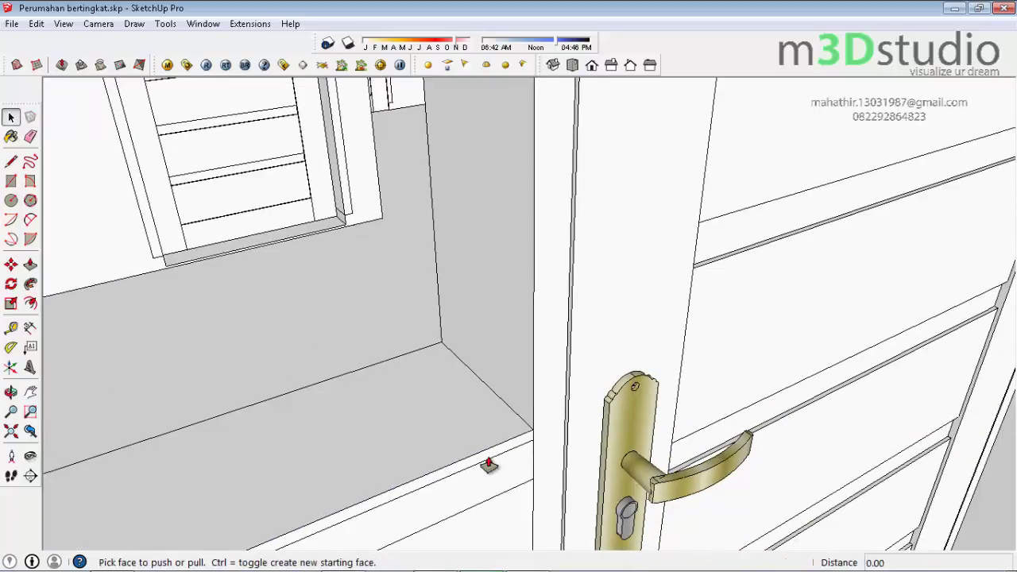
click(491, 460)
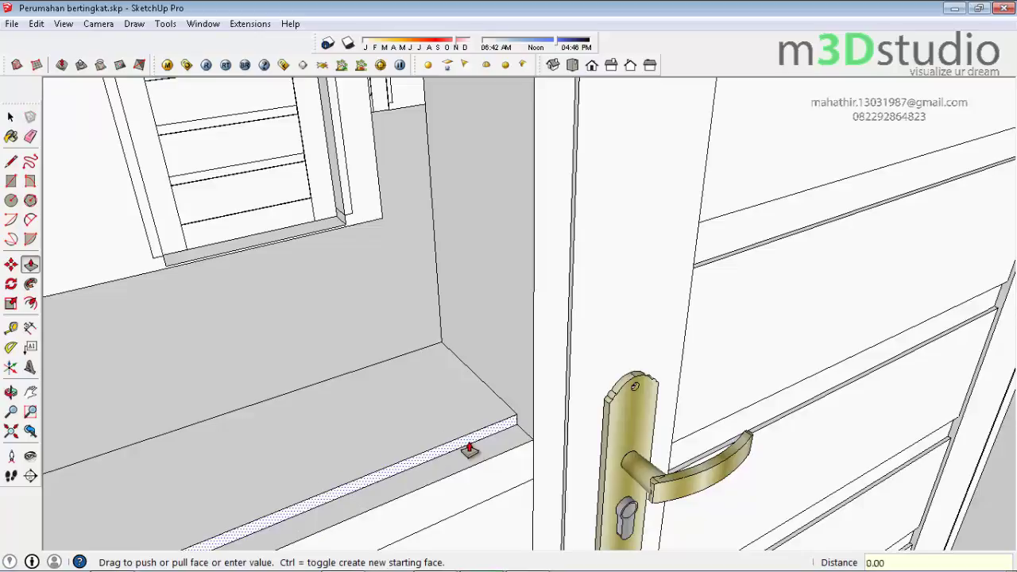
click(469, 449)
scroll(538, 461, down, 2)
scroll(511, 453, down, 3)
scroll(492, 456, down, 2)
key(space)
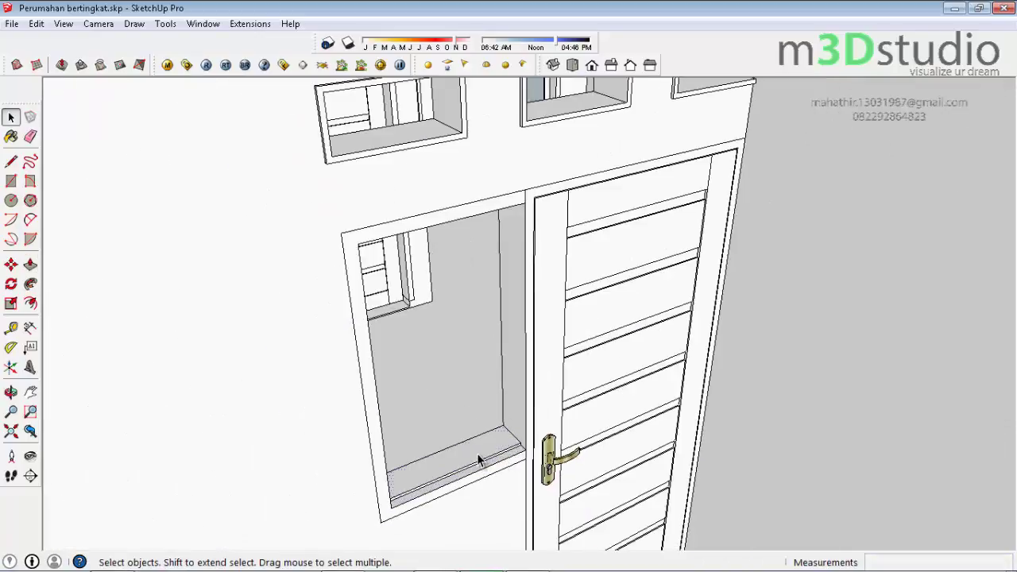
Group the side opening frame and draw a rectangle panel across the opening
triple_click(479, 460)
right_click(477, 459)
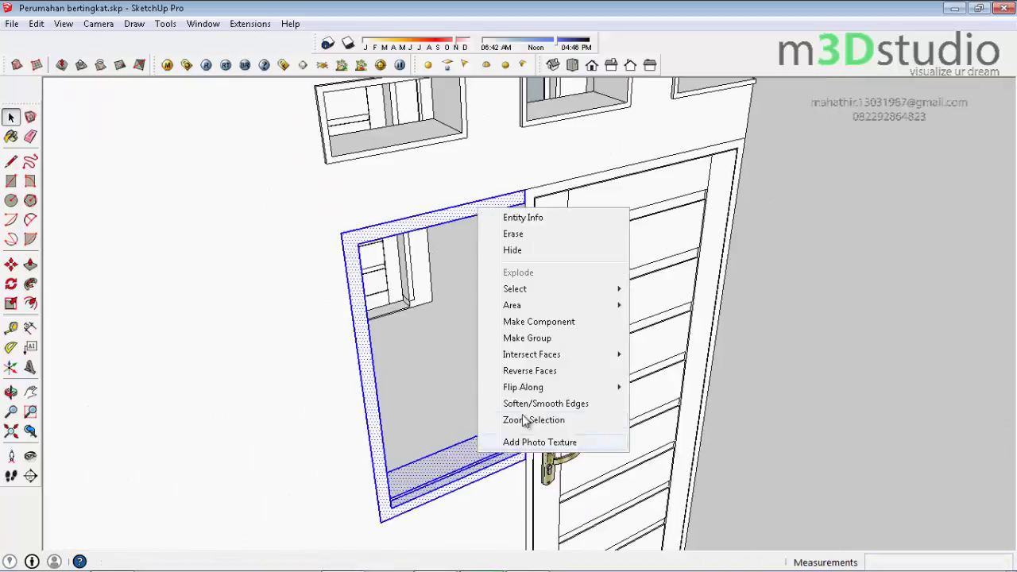
click(560, 334)
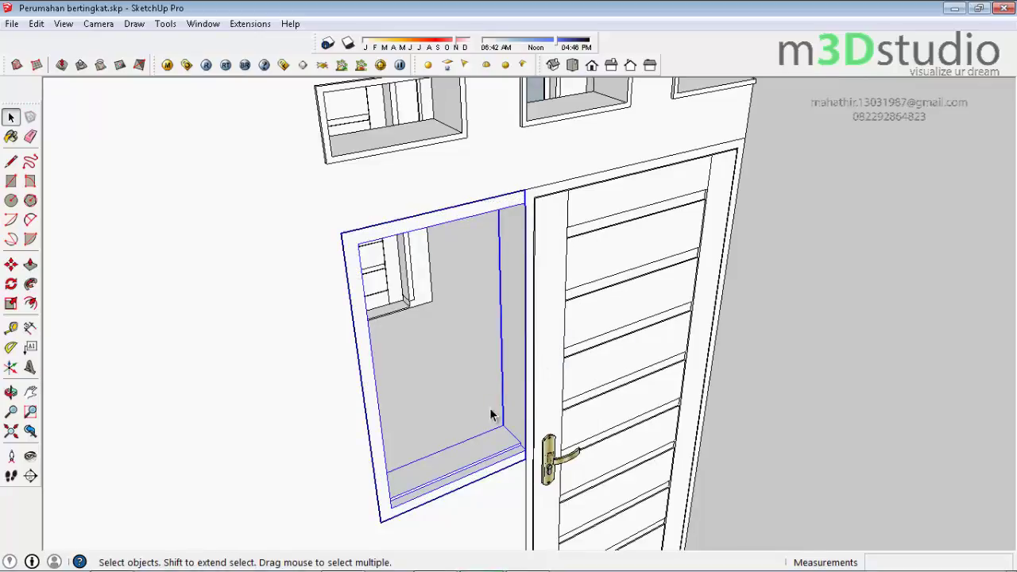
key(r)
click(390, 505)
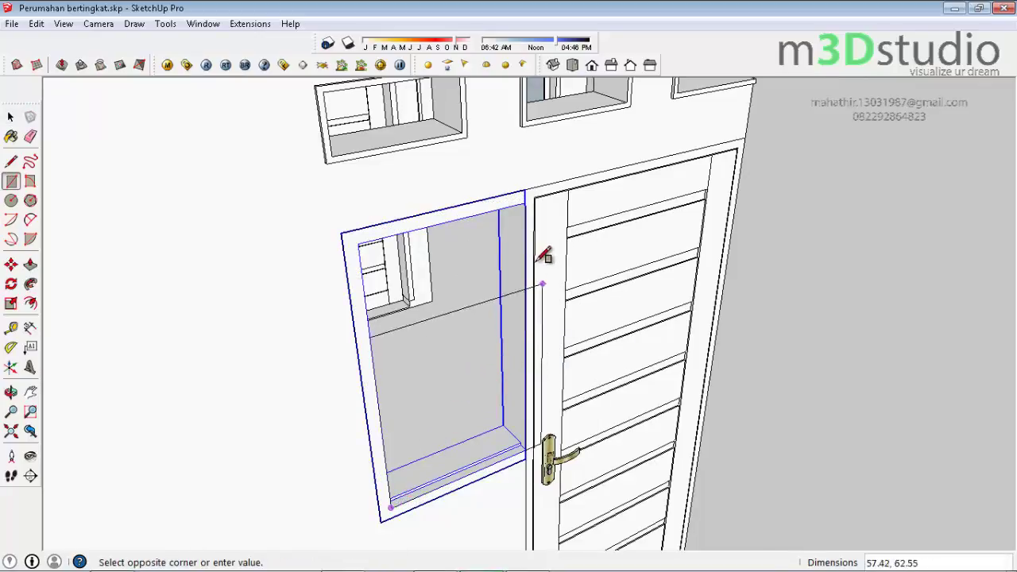
click(533, 196)
Offset the panel outline 0.2 inward to form a thin inner outline
scroll(477, 286, up, 3)
scroll(469, 262, up, 2)
key(f)
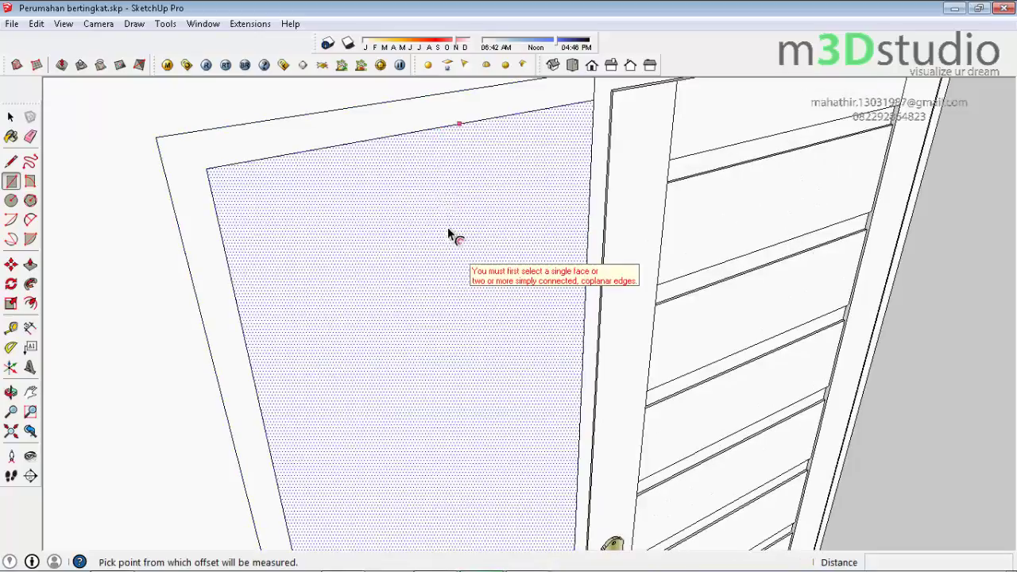
click(428, 149)
text(0.)
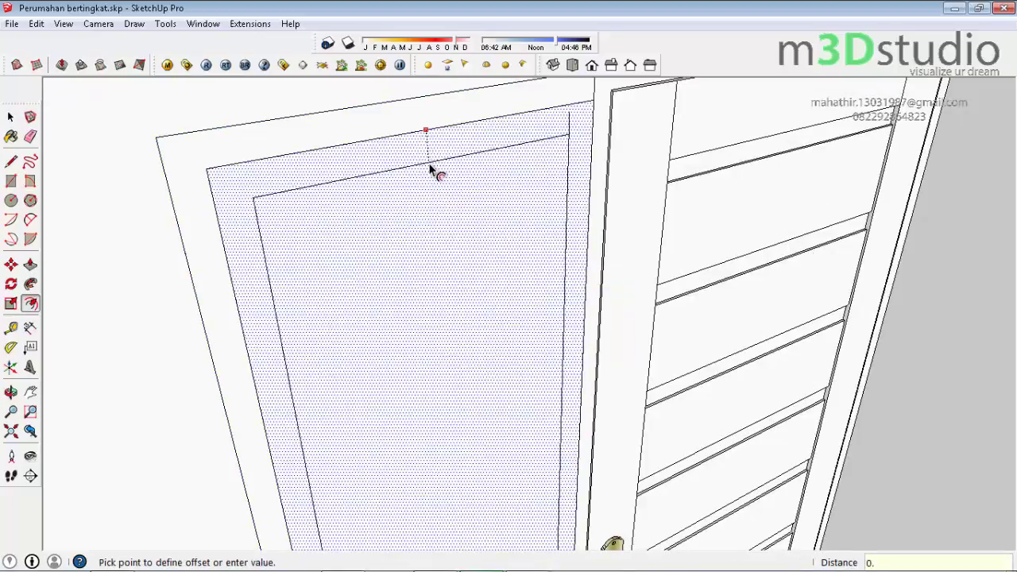
text(2)
key(Return)
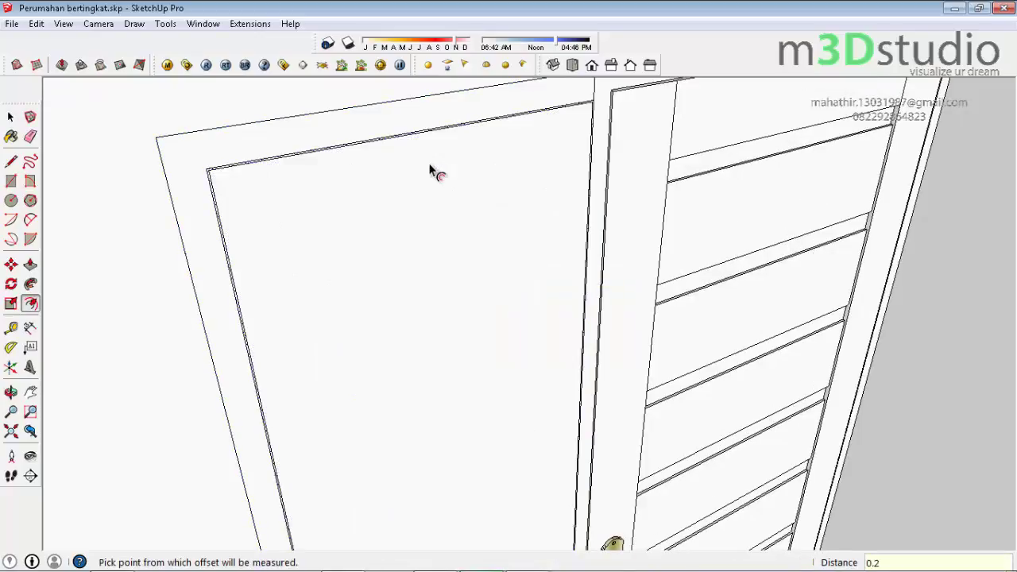
scroll(186, 220, up, 3)
key(space)
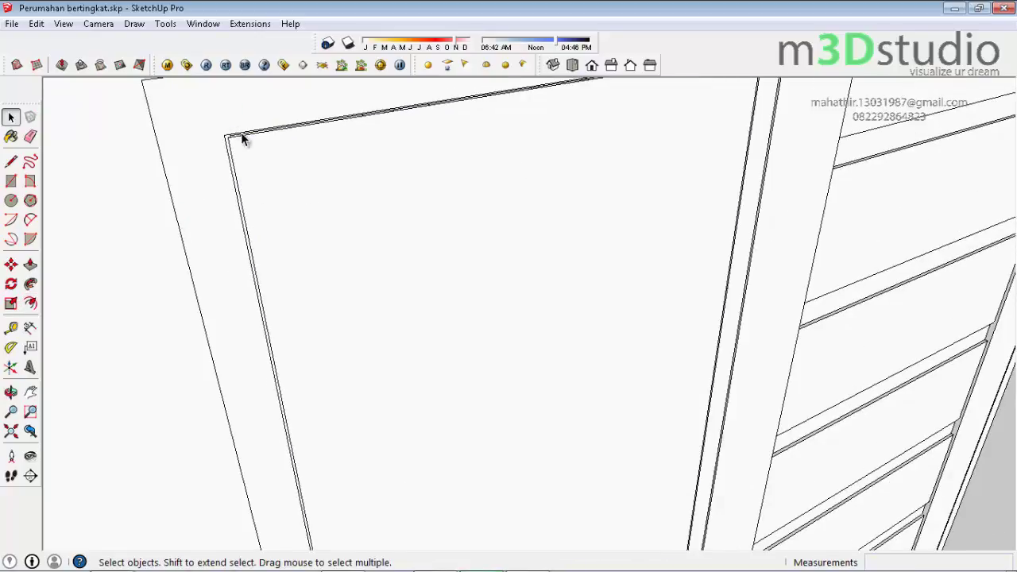
double_click(243, 139)
key(Escape)
Offset a wider border inward and delete the inner face to leave an open centre
key(f)
click(301, 127)
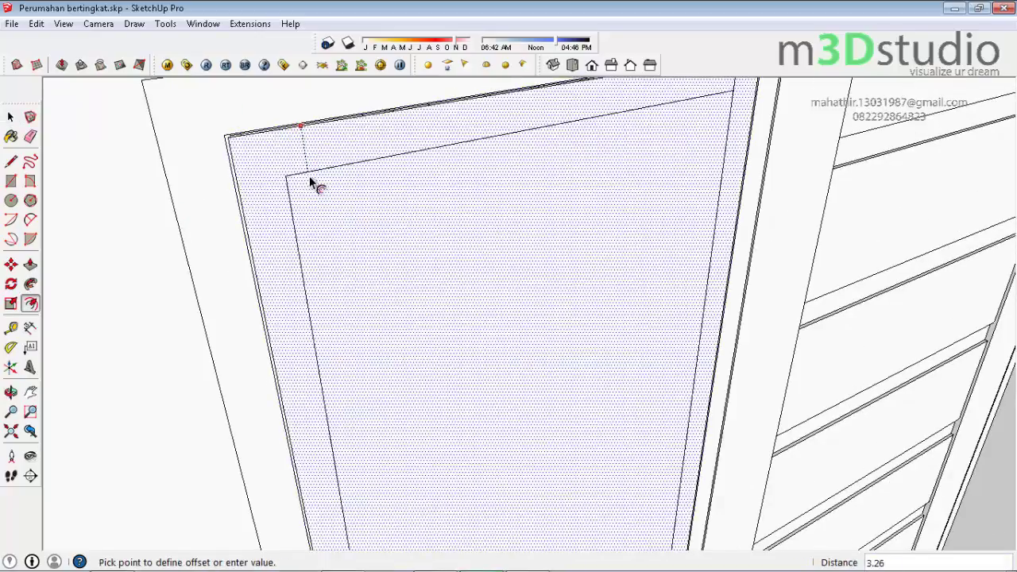
click(312, 201)
scroll(311, 200, down, 2)
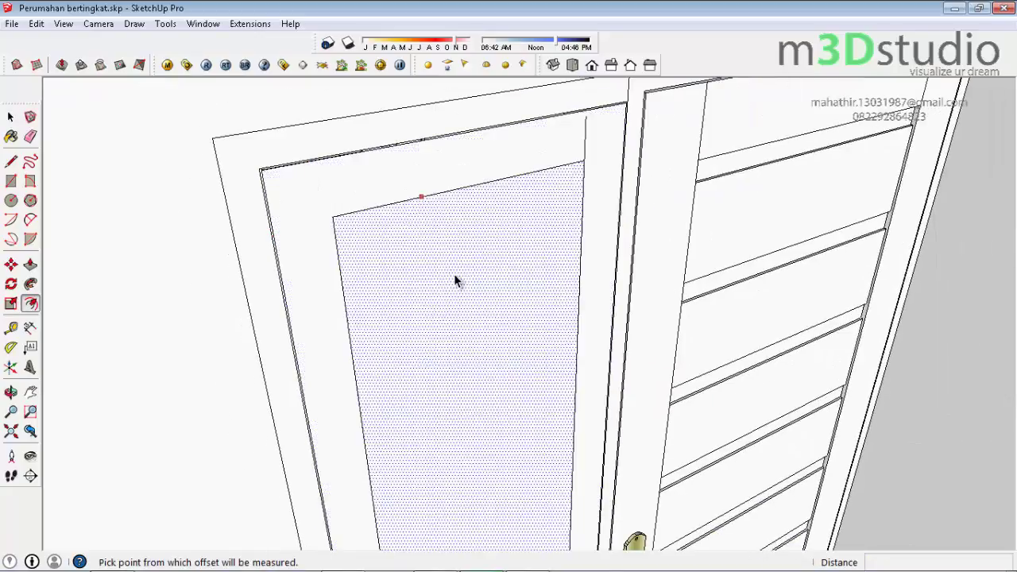
key(space)
key(Delete)
key(e)
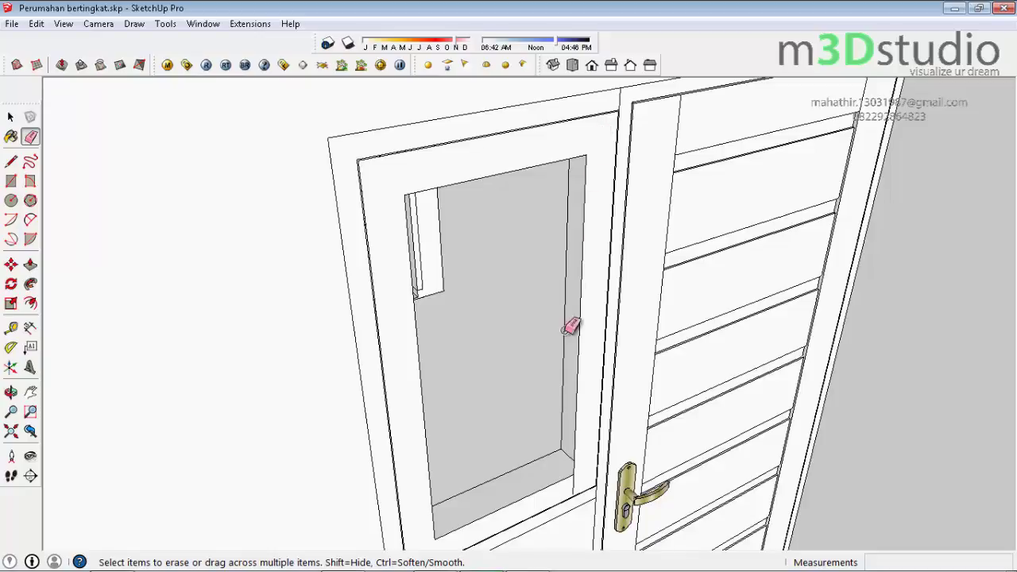
Push/pull the side panel's frame border outward to a depth of 3
scroll(576, 357, down, 3)
scroll(588, 405, up, 5)
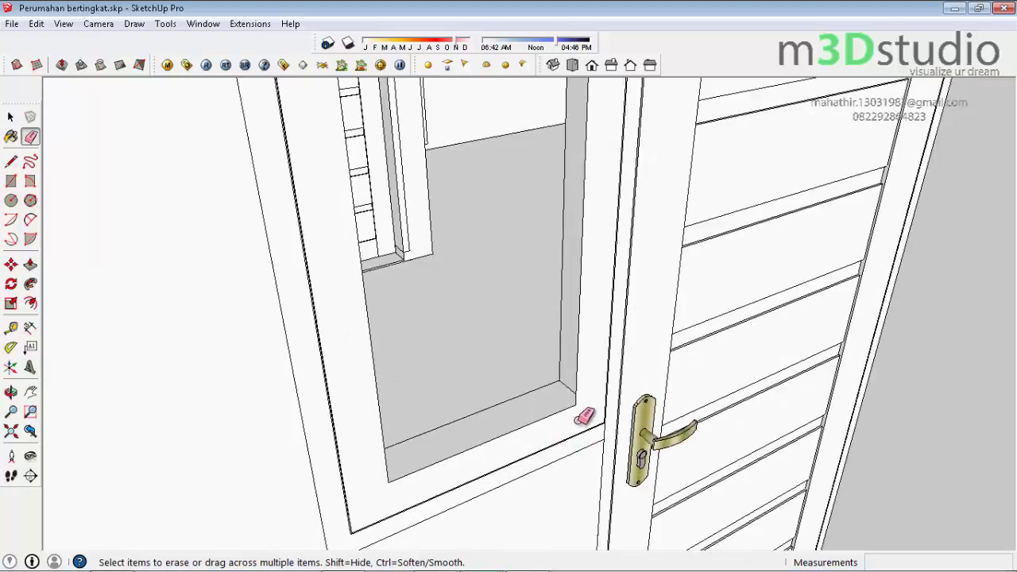
key(p)
drag(595, 412, 568, 401)
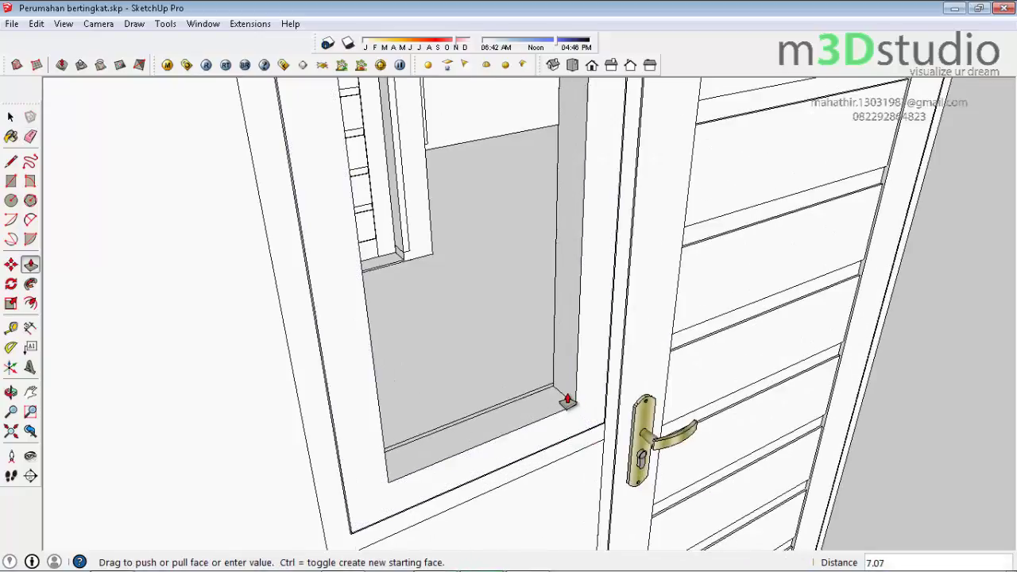
key(Return)
Draw a short vertical dividing line on the frame at the inner sill corner
middle_drag(563, 404, 565, 439)
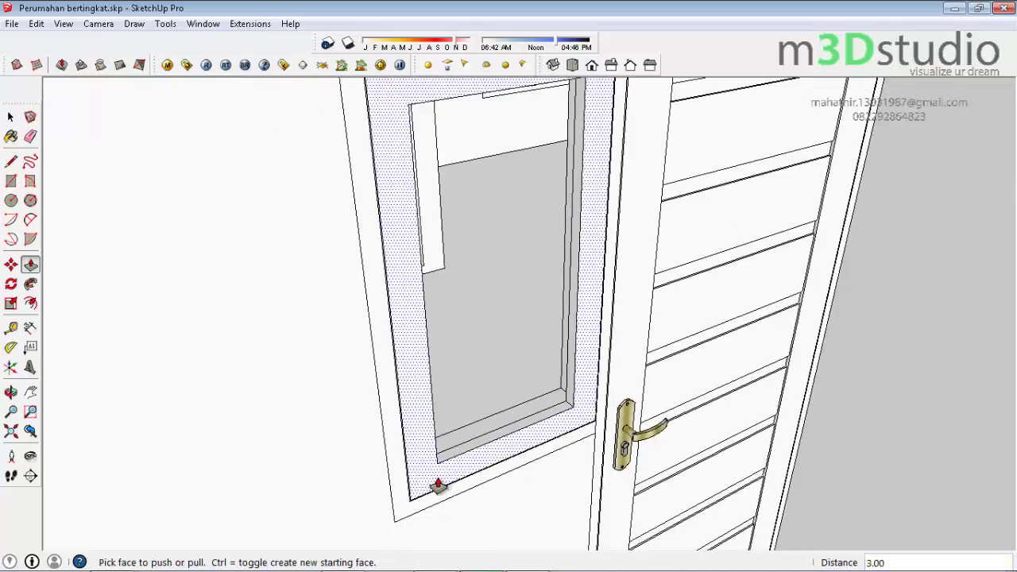
scroll(438, 487, up, 2)
key(l)
click(435, 446)
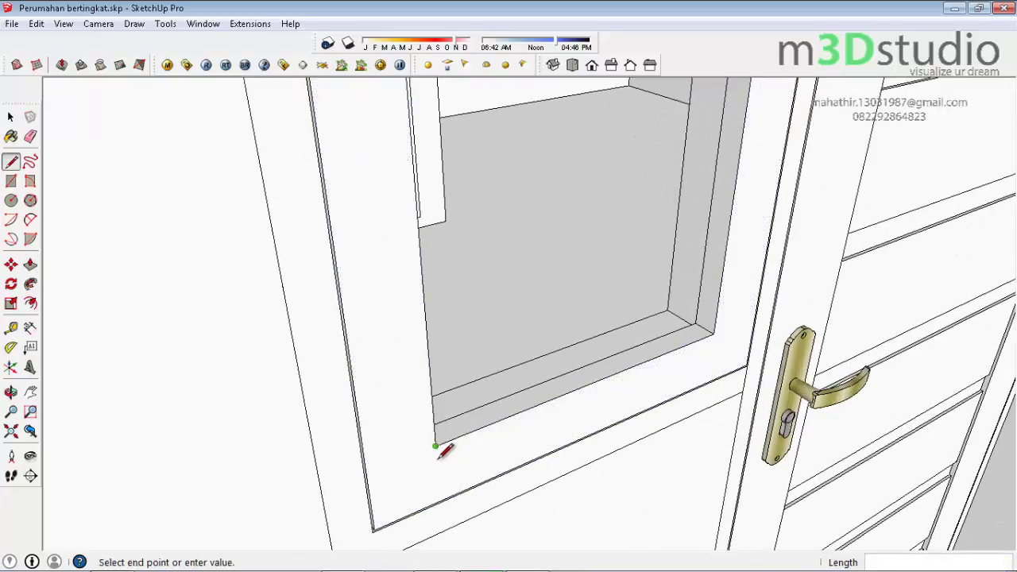
click(450, 494)
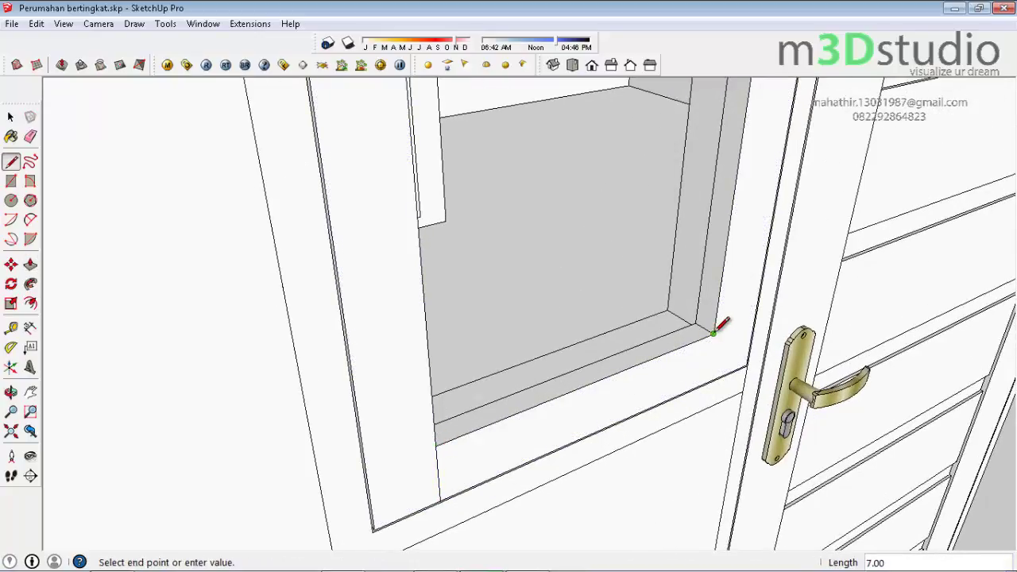
Copy the dividing lines from the frame's bottom corner across to the frame edge
key(space)
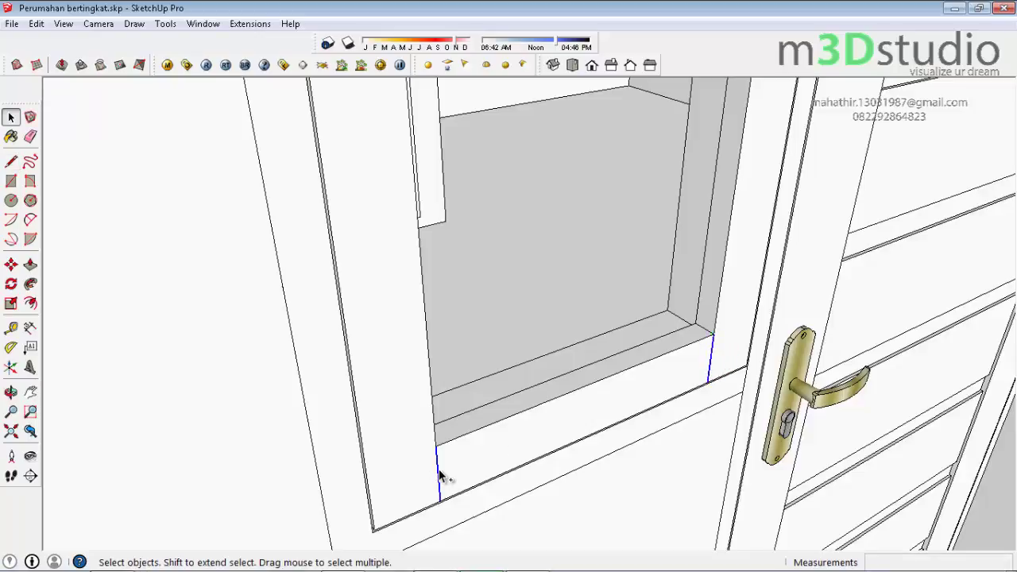
key(m)
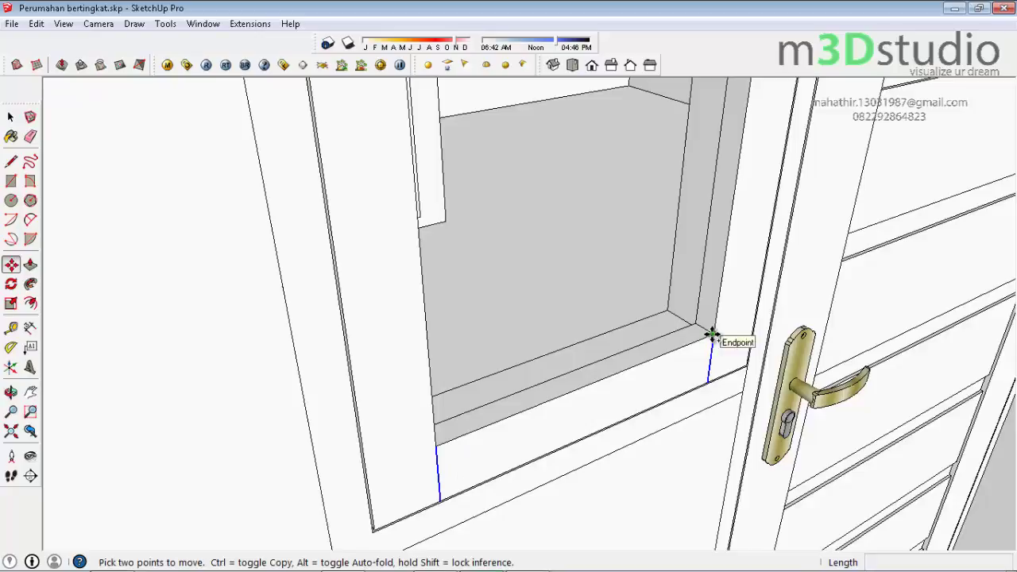
ctrl+click(711, 334)
click(708, 332)
ctrl+click(712, 334)
scroll(712, 334, down, 3)
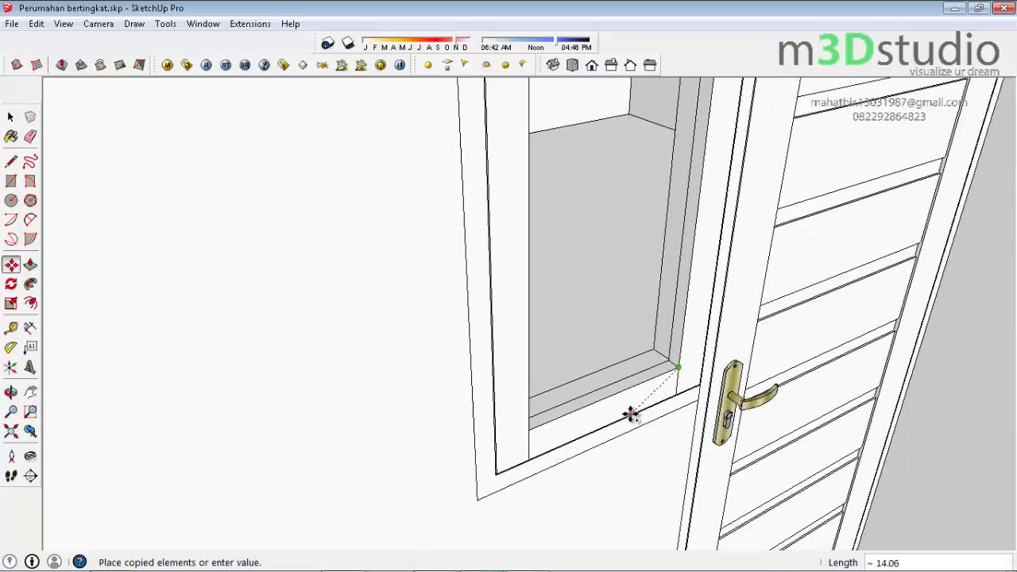
scroll(630, 413, down, 3)
click(685, 151)
scroll(658, 400, up, 3)
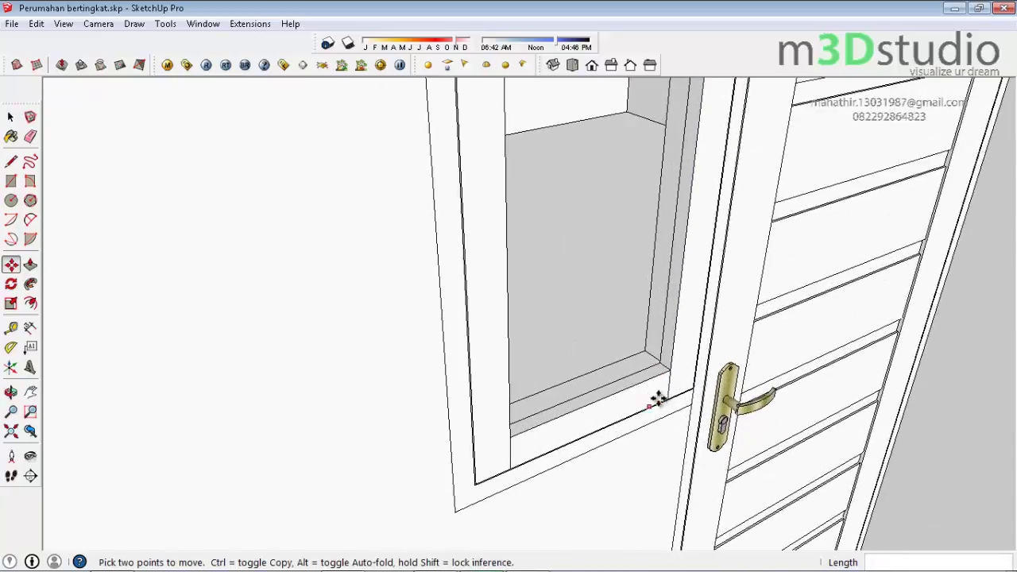
Copy the dividing lines up onto the frame's top edge and select the whole side frame
key(space)
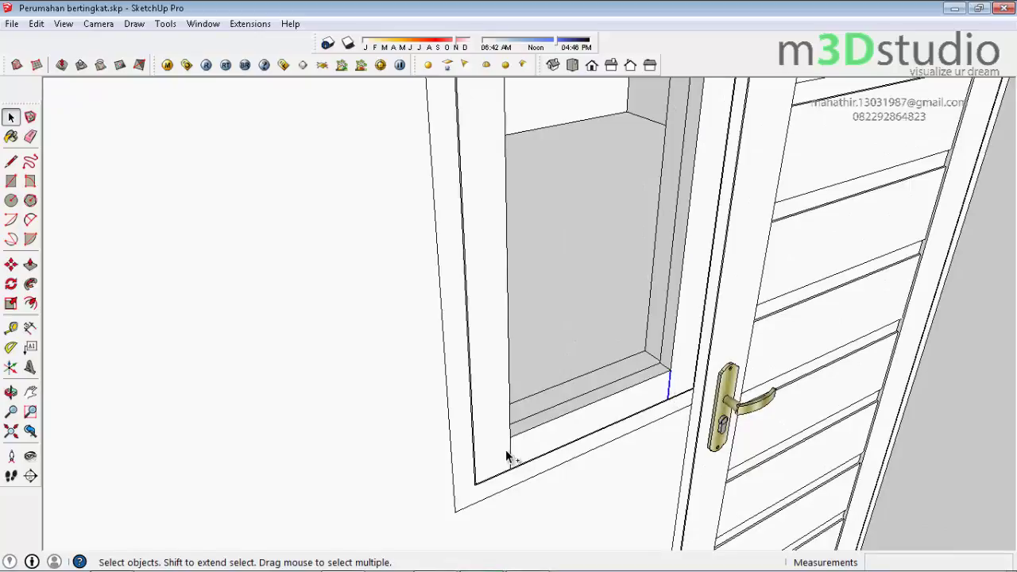
key(m)
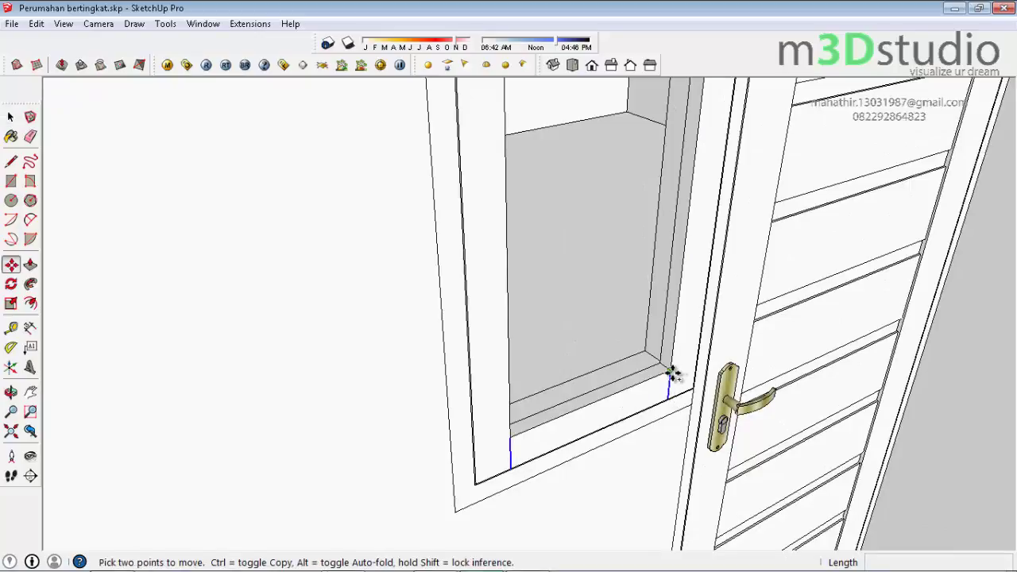
ctrl+click(672, 373)
scroll(673, 374, down, 3)
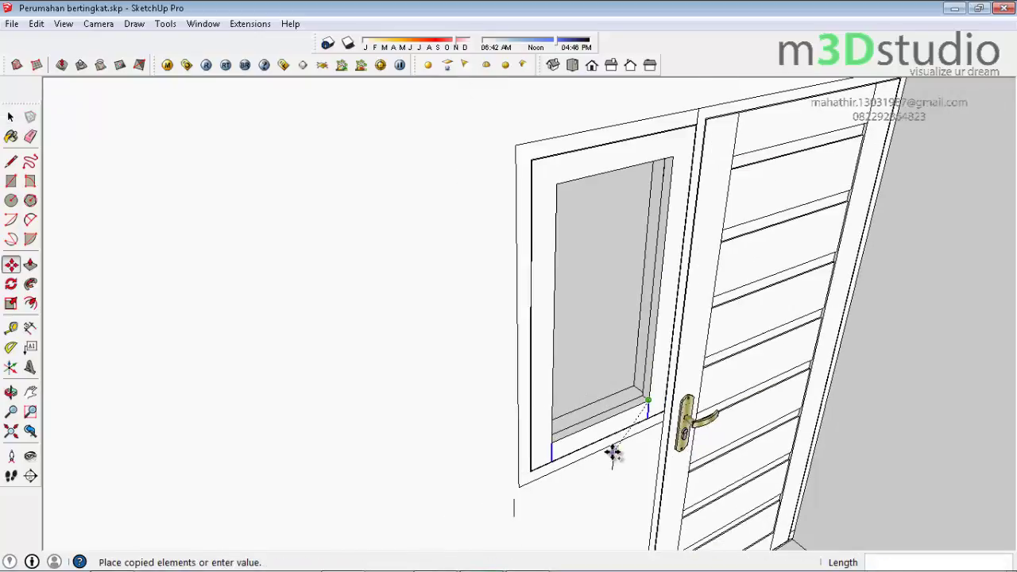
click(673, 128)
scroll(541, 234, up, 3)
key(space)
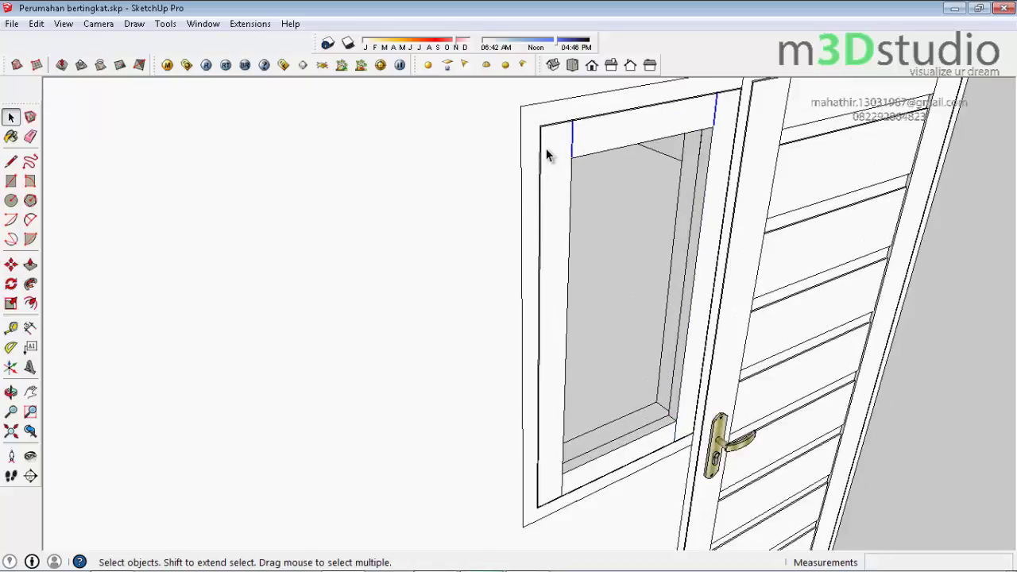
triple_click(546, 155)
Group the side panel frame and draw a rectangle pane filling its opening
right_click(546, 151)
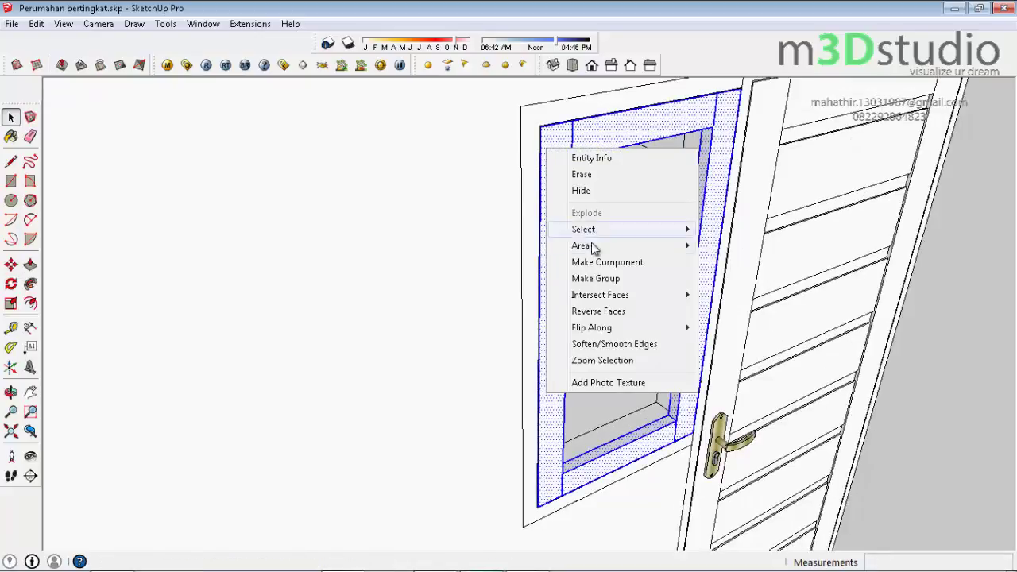
click(606, 280)
key(r)
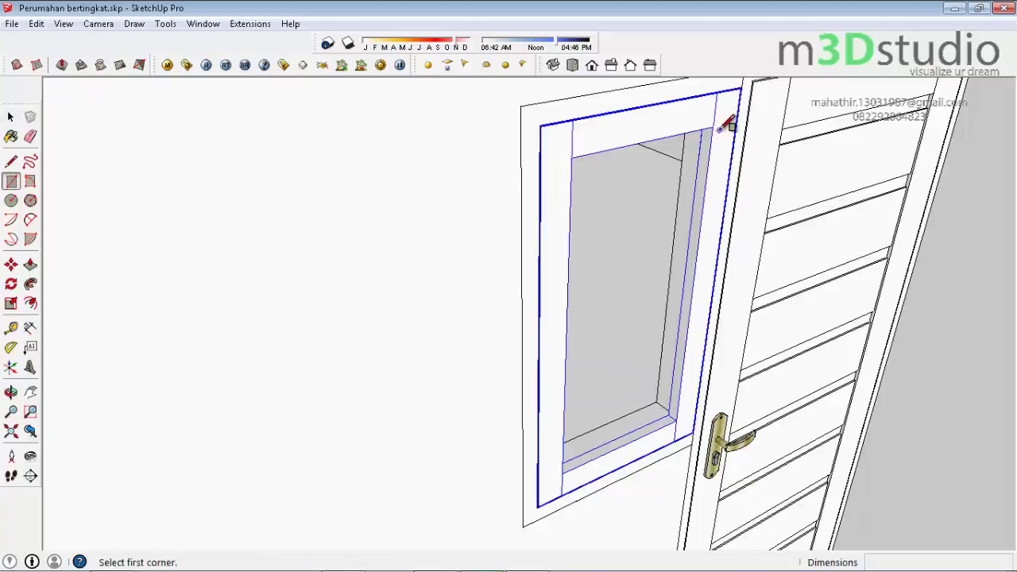
click(712, 127)
click(576, 474)
key(space)
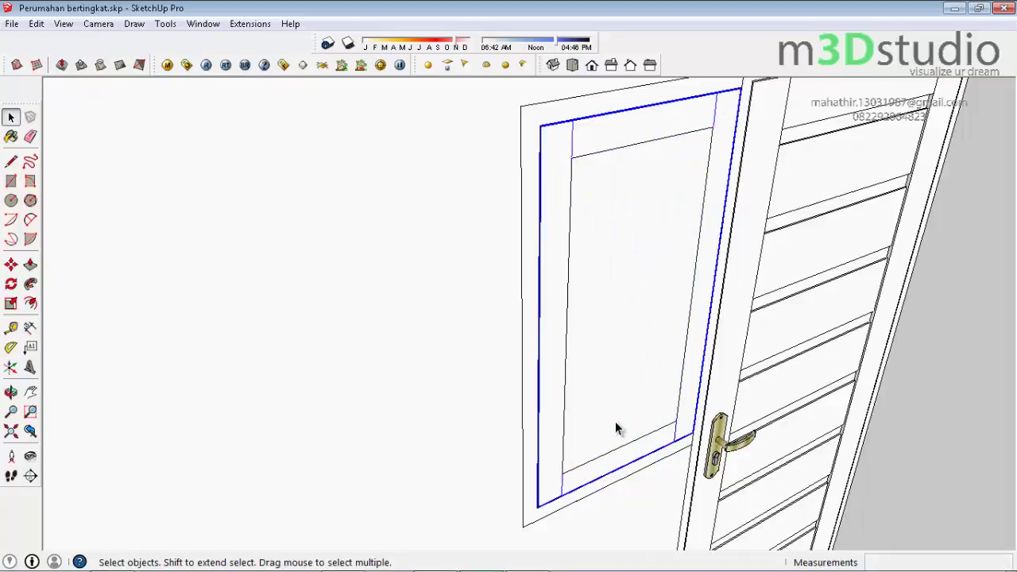
Group the glass pane and move it back 1.5 along the green axis
right_click(617, 422)
click(664, 322)
scroll(676, 432, up, 3)
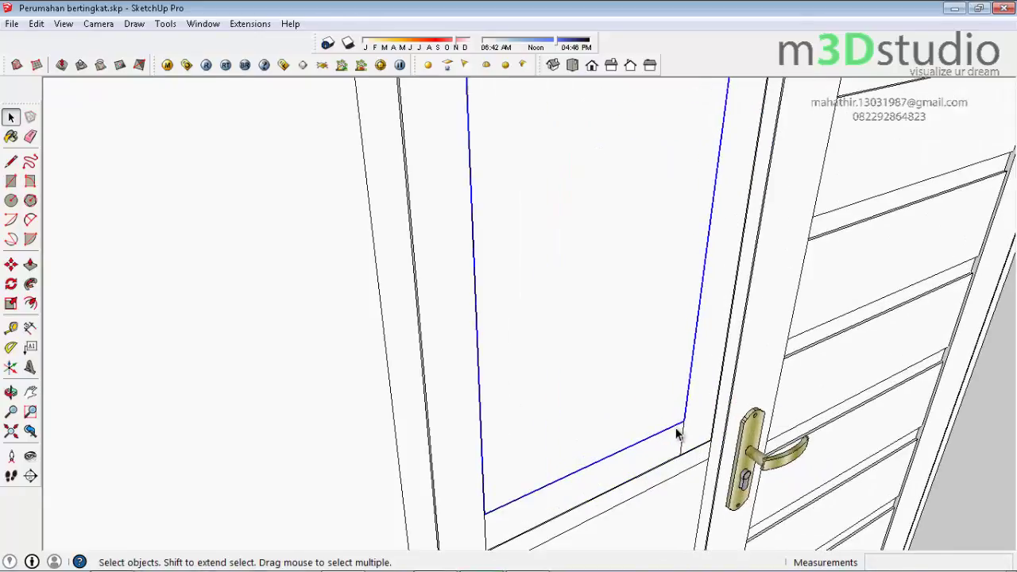
scroll(680, 423, up, 3)
key(m)
click(690, 417)
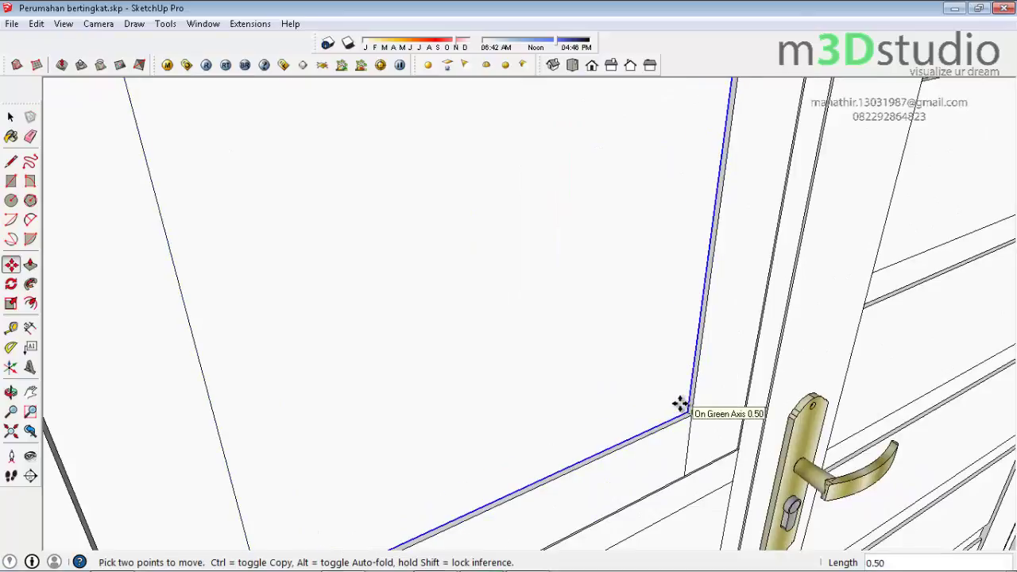
text(1.5)
key(Return)
scroll(676, 402, down, 3)
scroll(517, 363, down, 2)
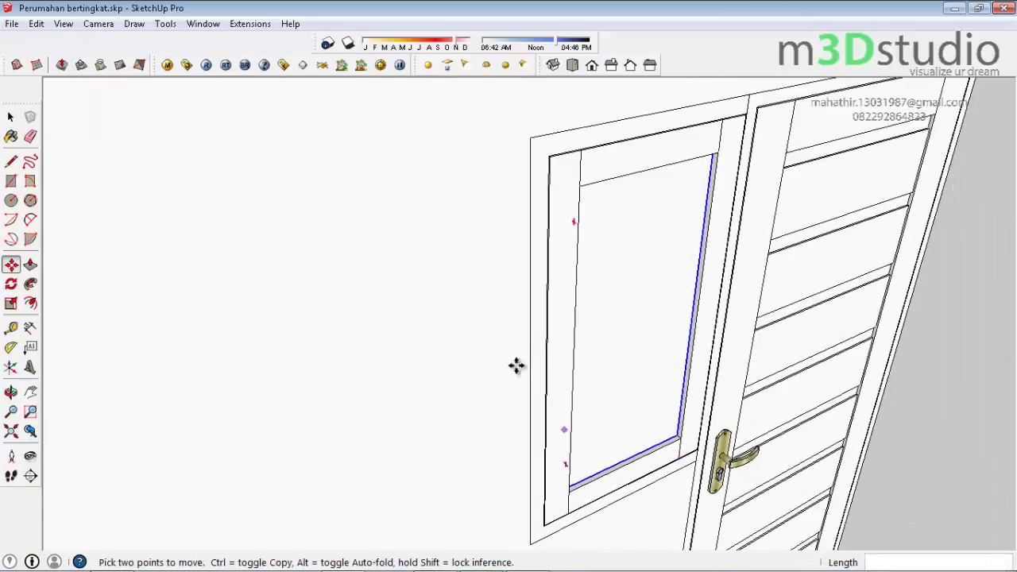
scroll(545, 329, down, 2)
key(space)
Inside the frame group, draw dividing lines at the top-left and bottom-left corners
double_click(531, 323)
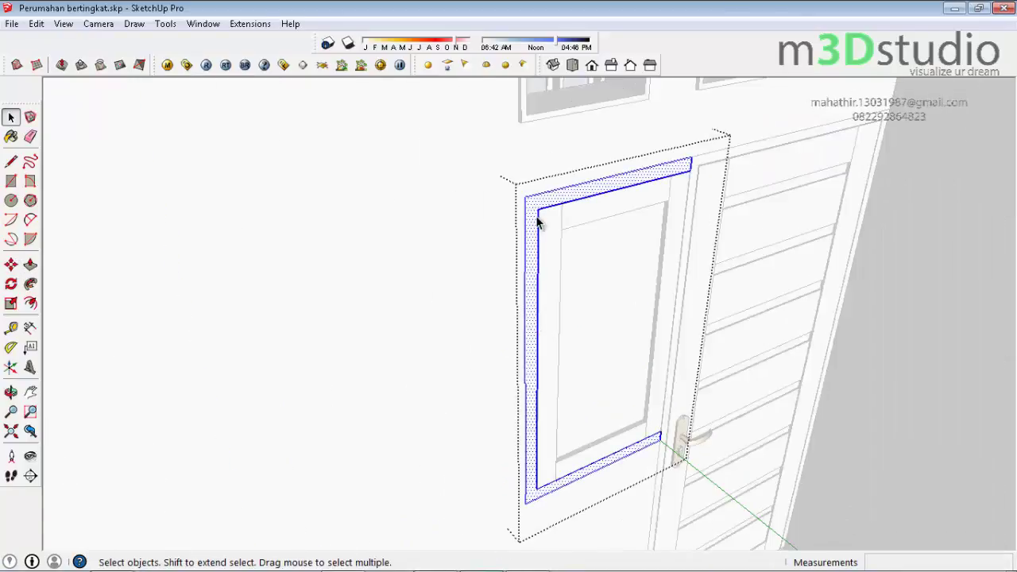
scroll(537, 222, up, 2)
scroll(537, 222, up, 2)
key(l)
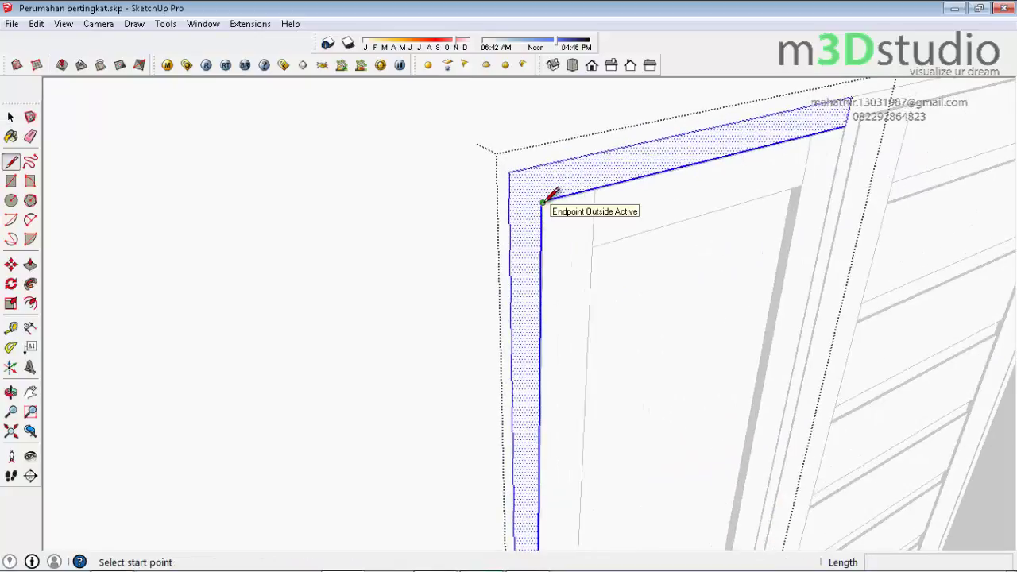
click(542, 202)
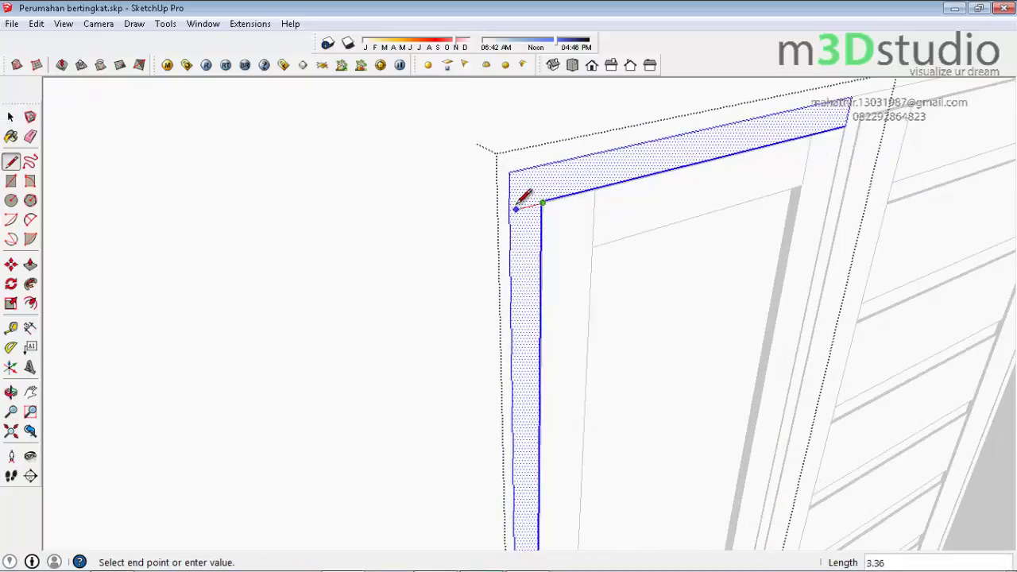
click(509, 210)
scroll(524, 159, down, 2)
scroll(540, 129, down, 1)
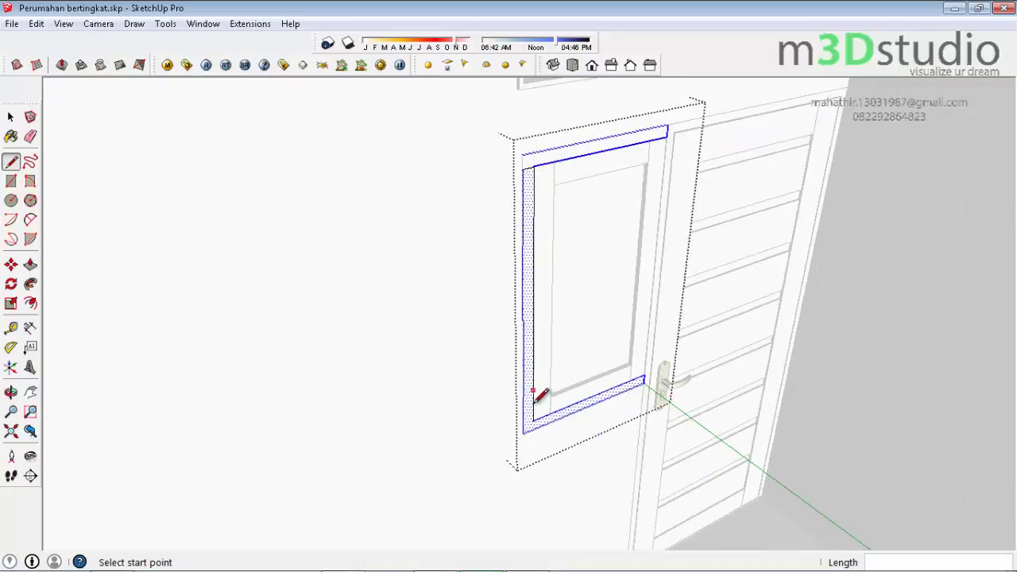
scroll(537, 420, up, 3)
click(507, 433)
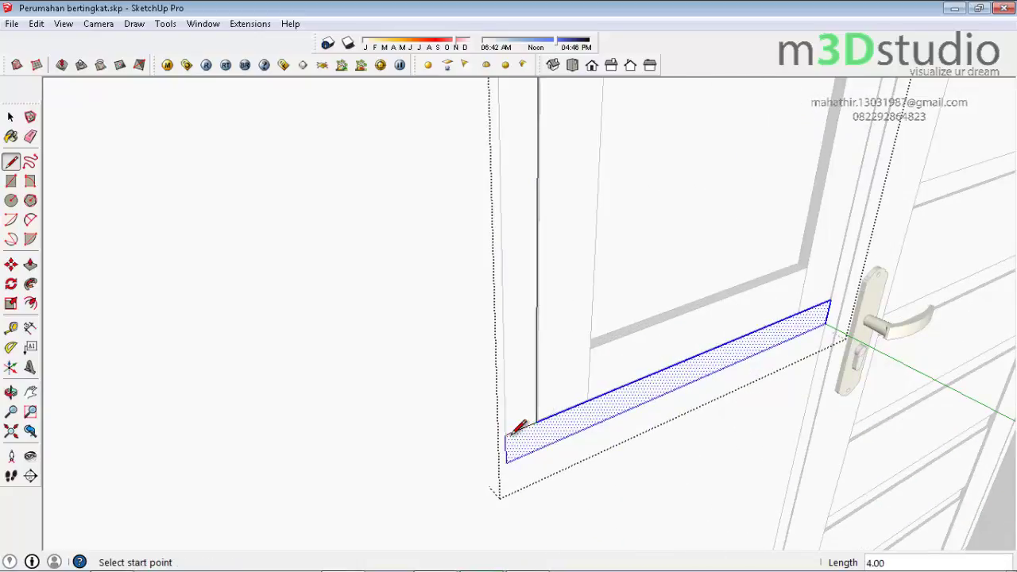
Split the sill end and the top-right frame corner with lines, then exit the group
middle_drag(488, 414, 926, 399)
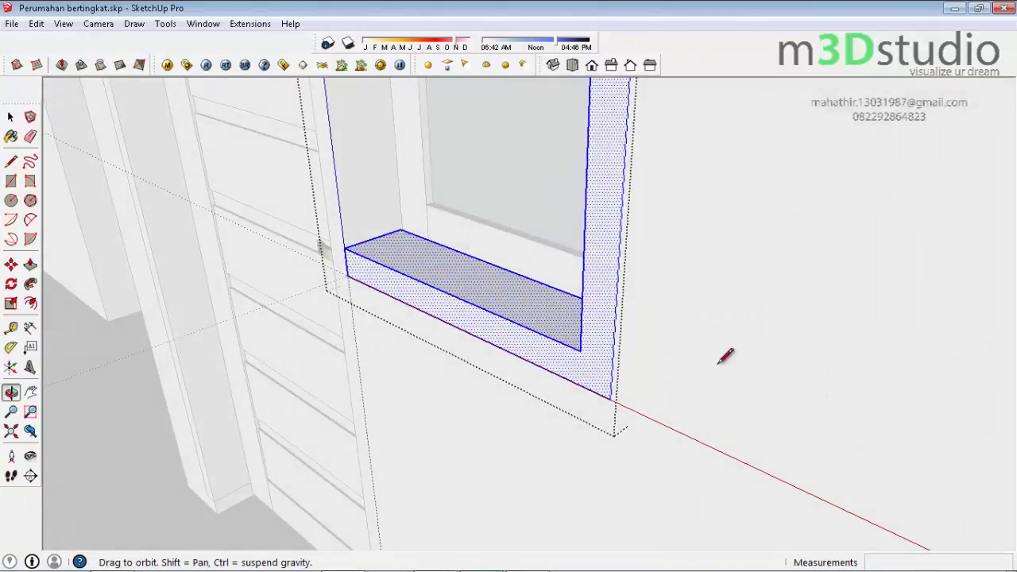
click(581, 350)
click(613, 363)
scroll(600, 445, down, 3)
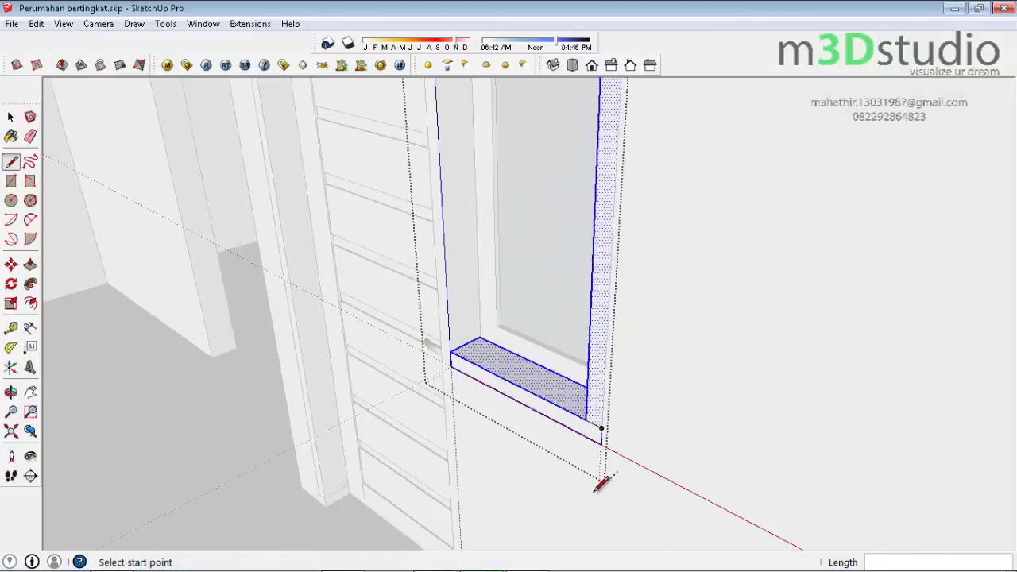
scroll(604, 469, up, 5)
scroll(556, 298, down, 5)
scroll(556, 278, up, 2)
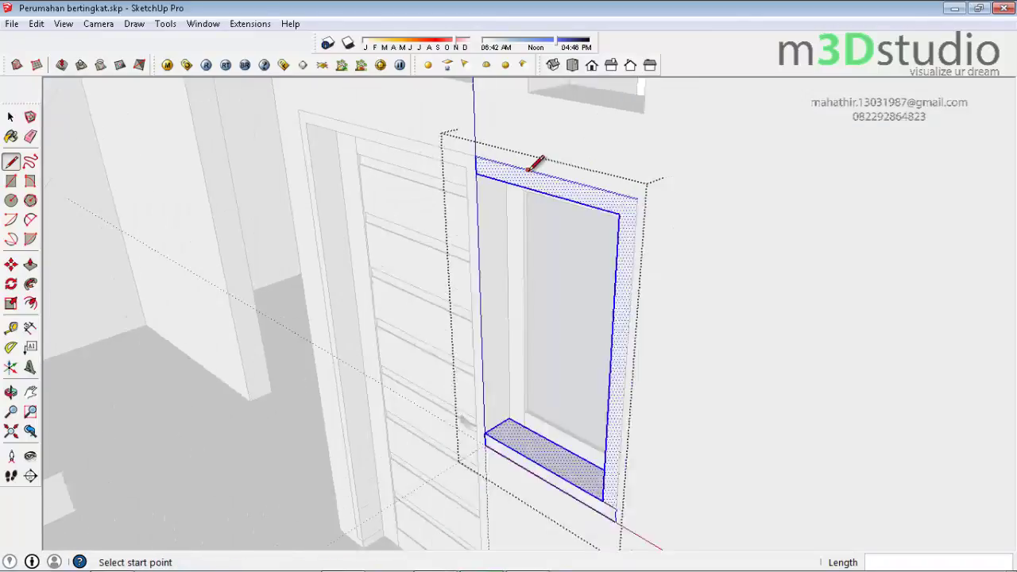
scroll(531, 163, up, 2)
click(671, 237)
click(698, 246)
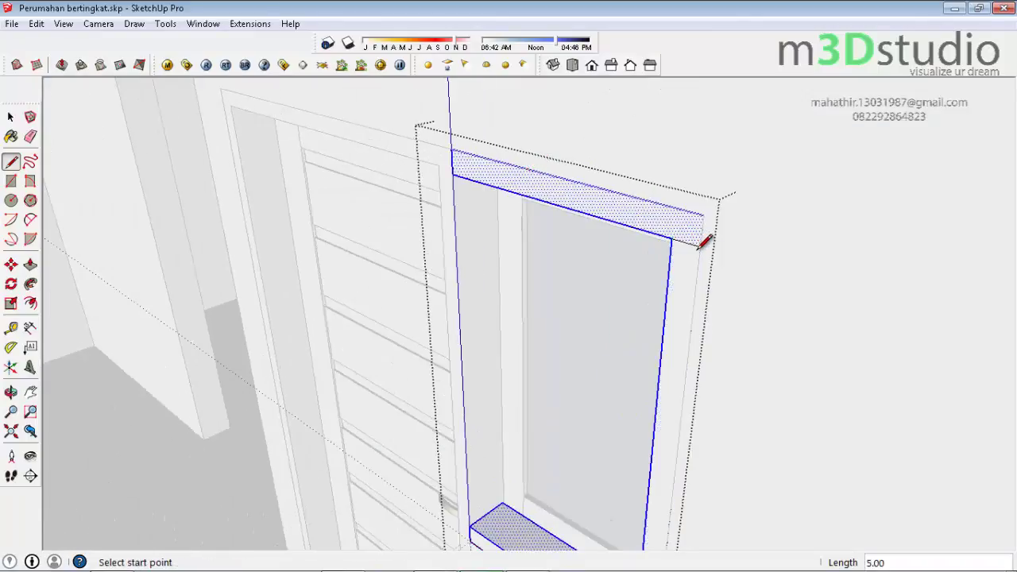
key(space)
key(Escape)
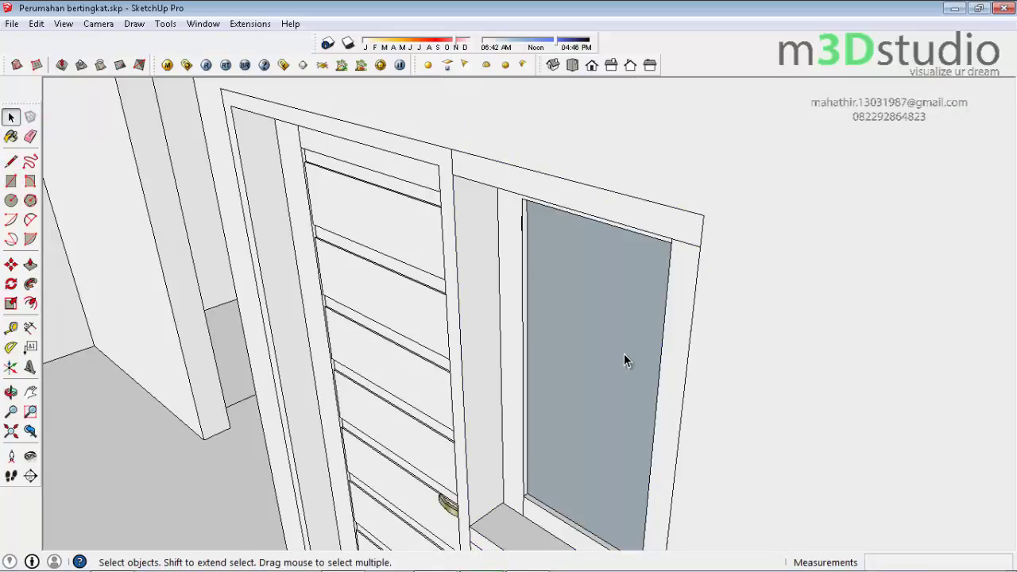
Orbit and zoom out to a high overhead view of the house's room layout
scroll(628, 351, down, 5)
mouse_move(639, 358)
middle_down()
mouse_move(642, 370)
mouse_move(610, 331)
middle_up()
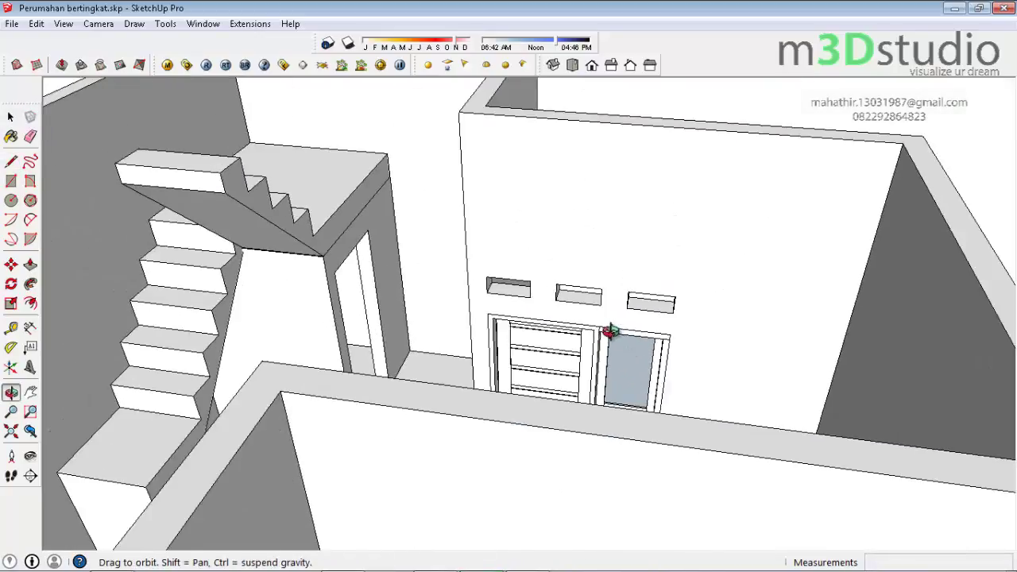
scroll(610, 331, down, 5)
scroll(500, 386, down, 3)
middle_drag(500, 386, 533, 288)
scroll(526, 367, down, 2)
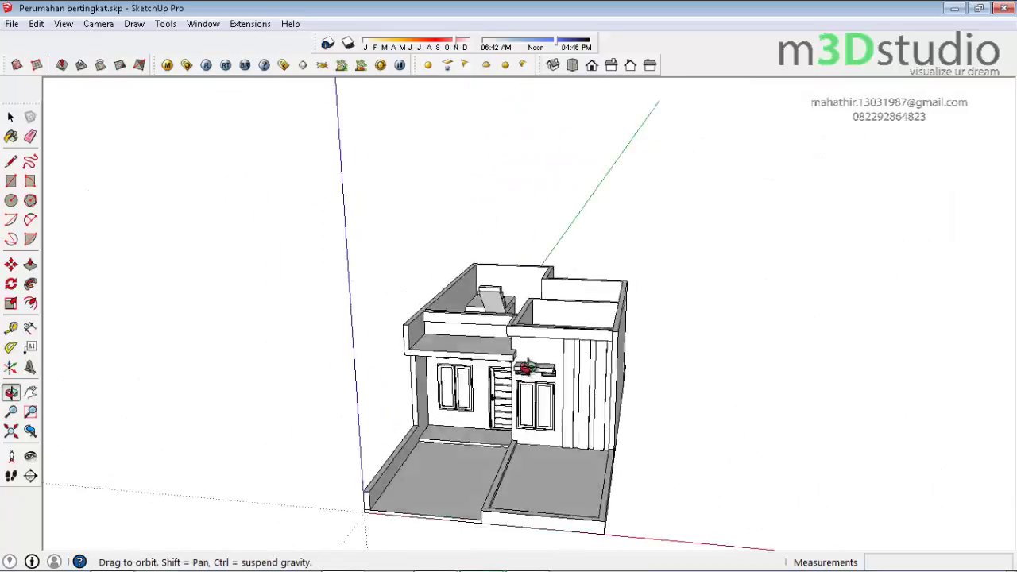
mouse_move(526, 367)
middle_down()
mouse_move(595, 313)
mouse_move(432, 418)
mouse_move(460, 295)
mouse_move(508, 402)
mouse_move(306, 415)
mouse_move(298, 427)
middle_up()
scroll(503, 366, up, 3)
scroll(454, 426, up, 3)
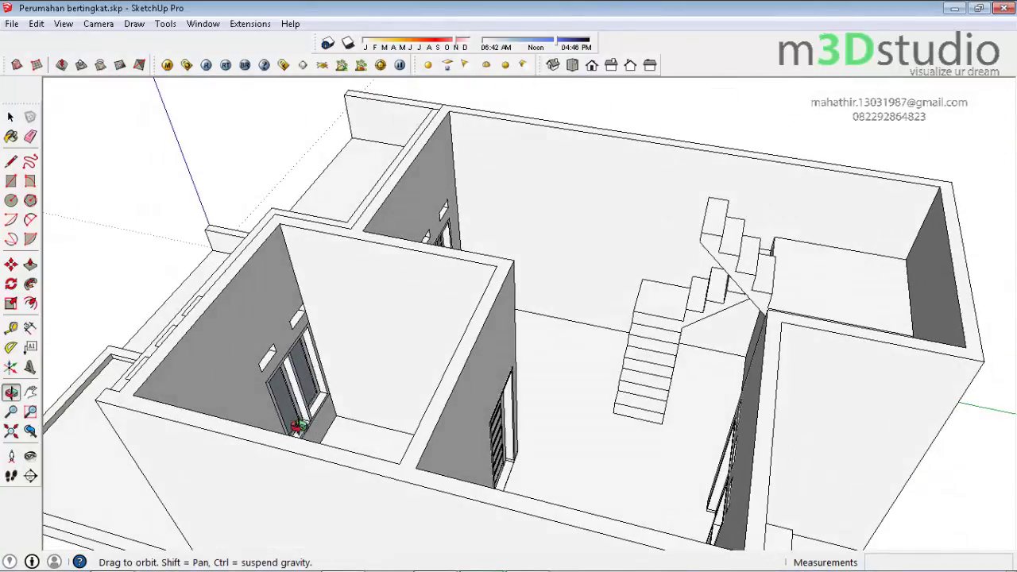
mouse_move(403, 336)
middle_down()
mouse_move(373, 371)
mouse_move(370, 345)
mouse_move(367, 365)
mouse_move(465, 325)
mouse_move(374, 387)
mouse_move(415, 463)
mouse_move(432, 421)
mouse_move(340, 262)
middle_up()
Start a line at the upper-floor wall corner, stretching about 638.50 across the model
key(l)
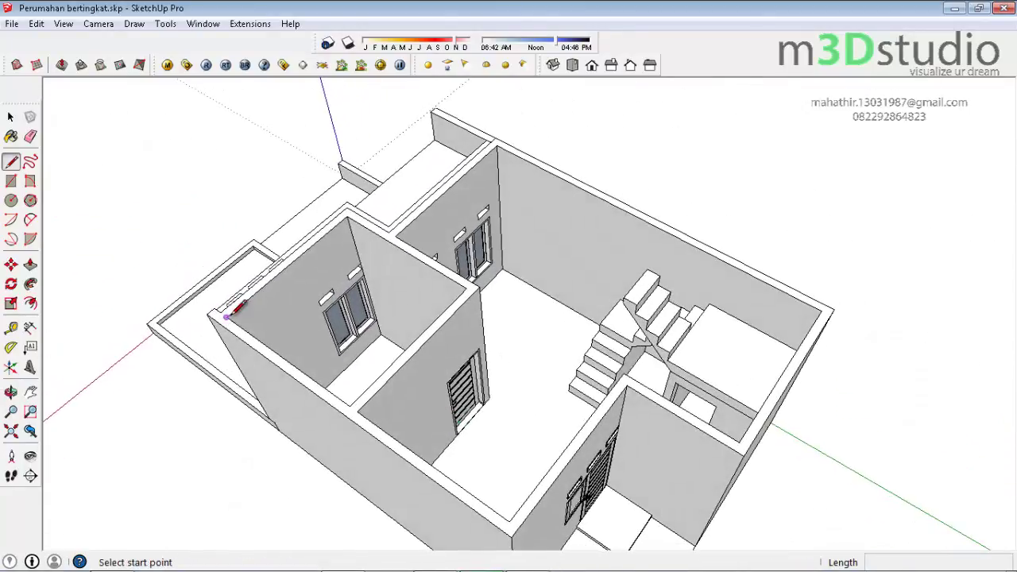
click(226, 316)
click(509, 521)
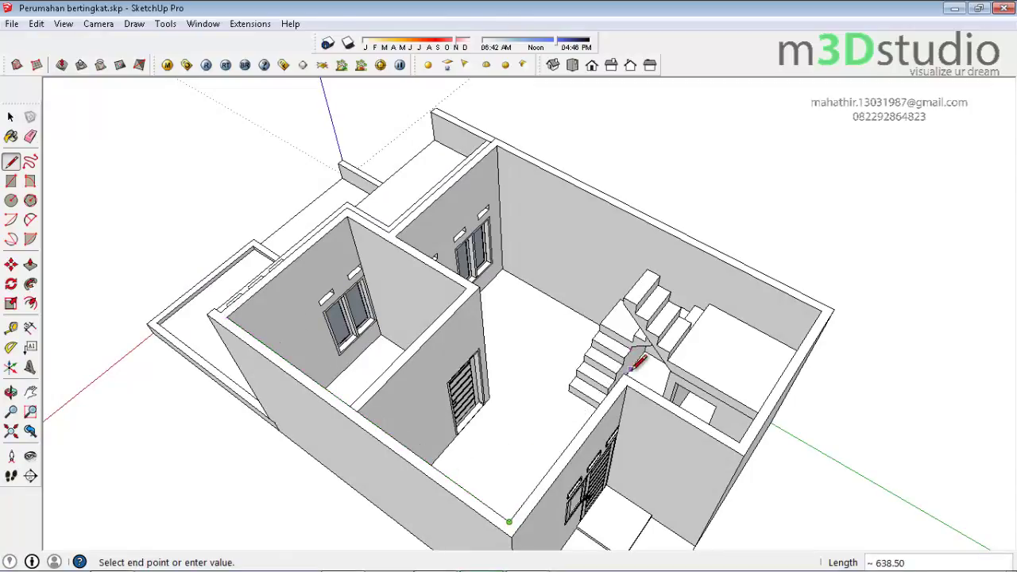
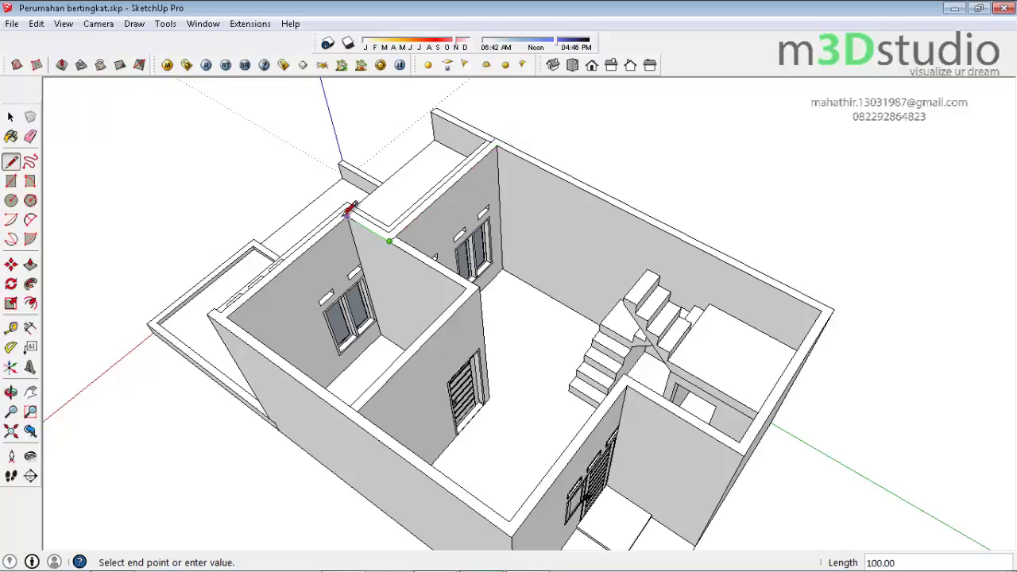
Close the outline over the wall tops into a face and pull it up into a thin second-floor slab
click(227, 316)
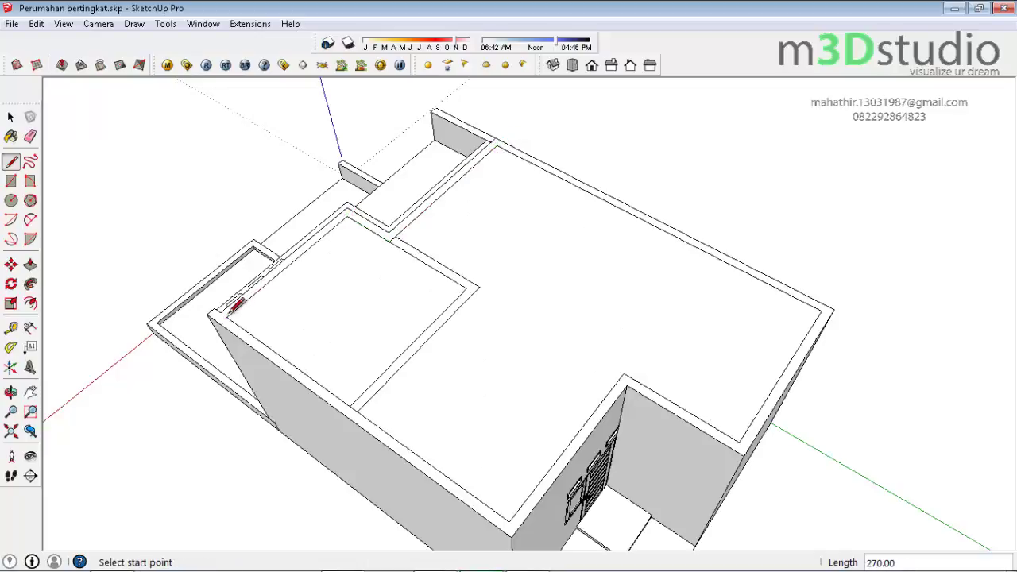
key(p)
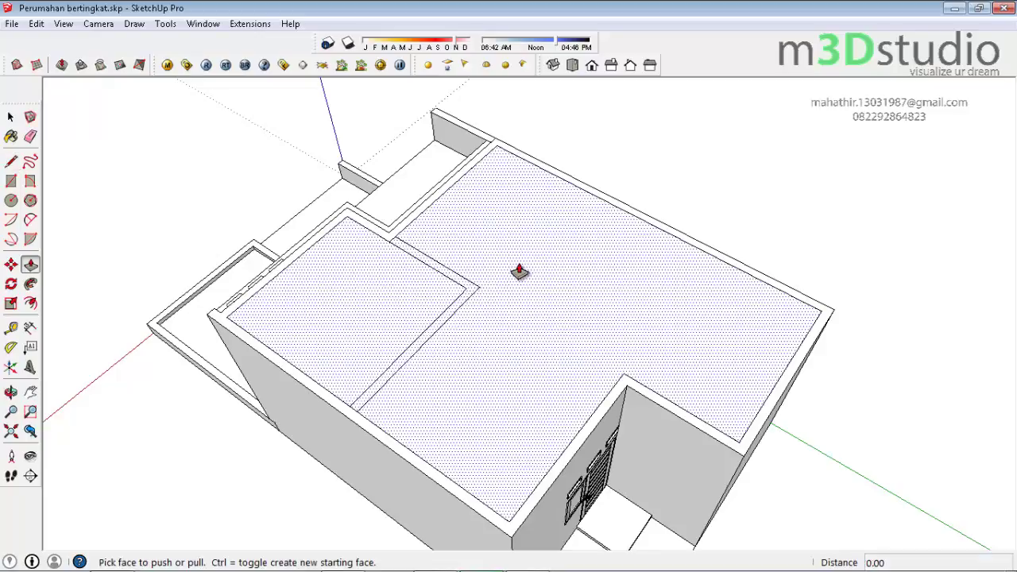
click(513, 281)
text(20)
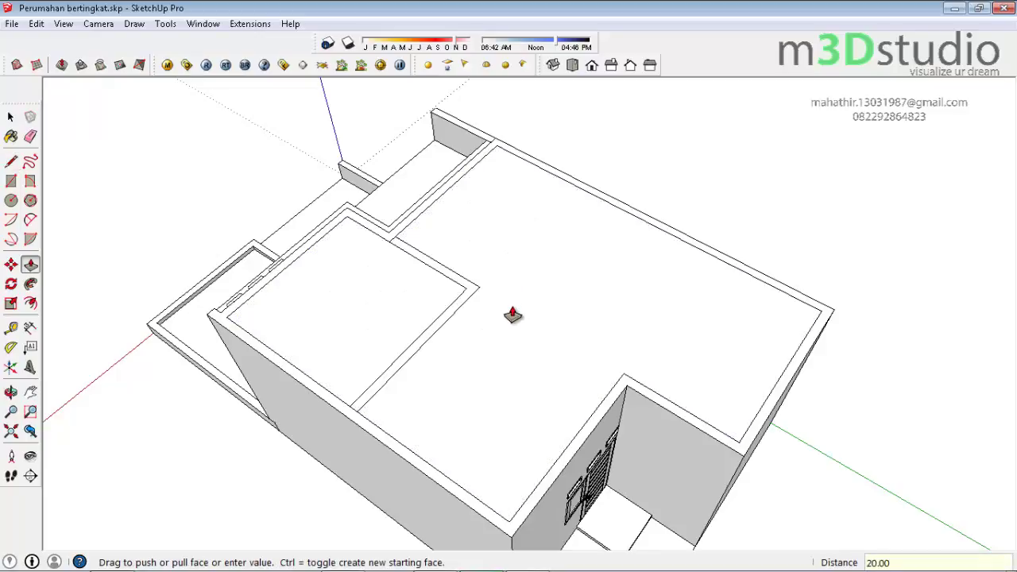
key(Return)
key(o)
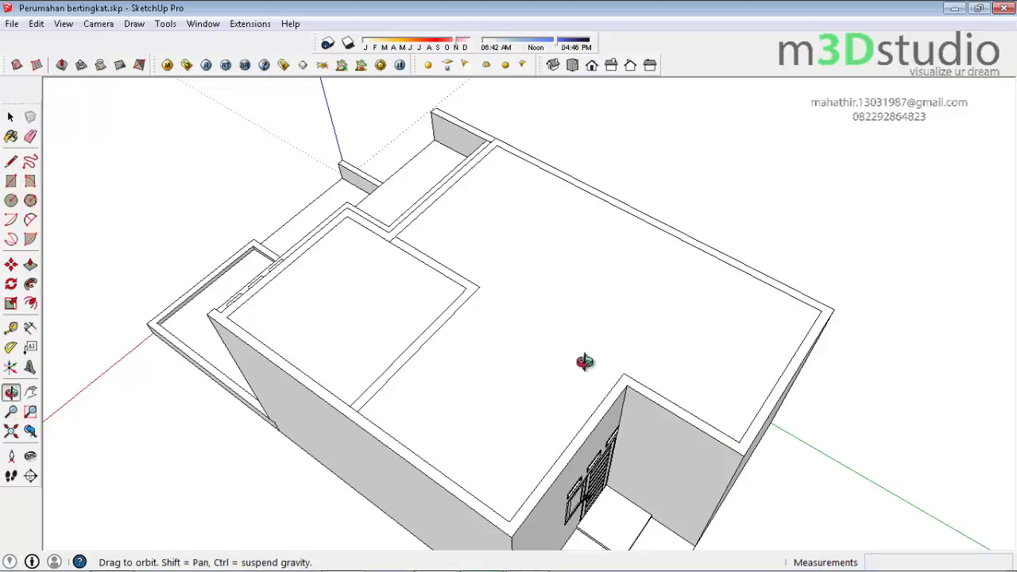
mouse_move(586, 358)
mouse_down()
mouse_move(328, 148)
mouse_move(602, 397)
mouse_move(280, 472)
mouse_up()
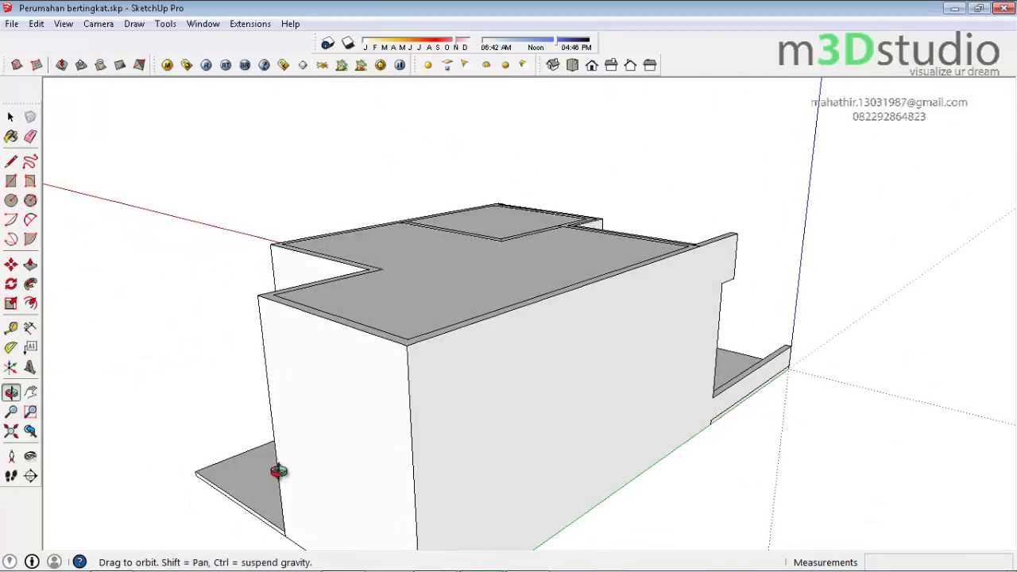
click(30, 475)
Place a section plane on the side wall and move it inward to open the house interior
click(490, 444)
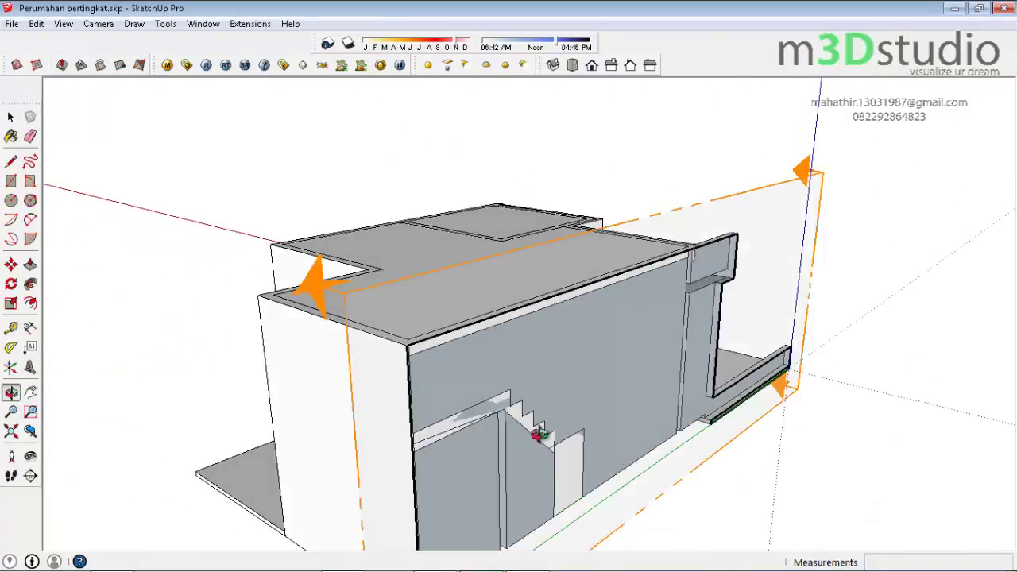
key(m)
click(795, 254)
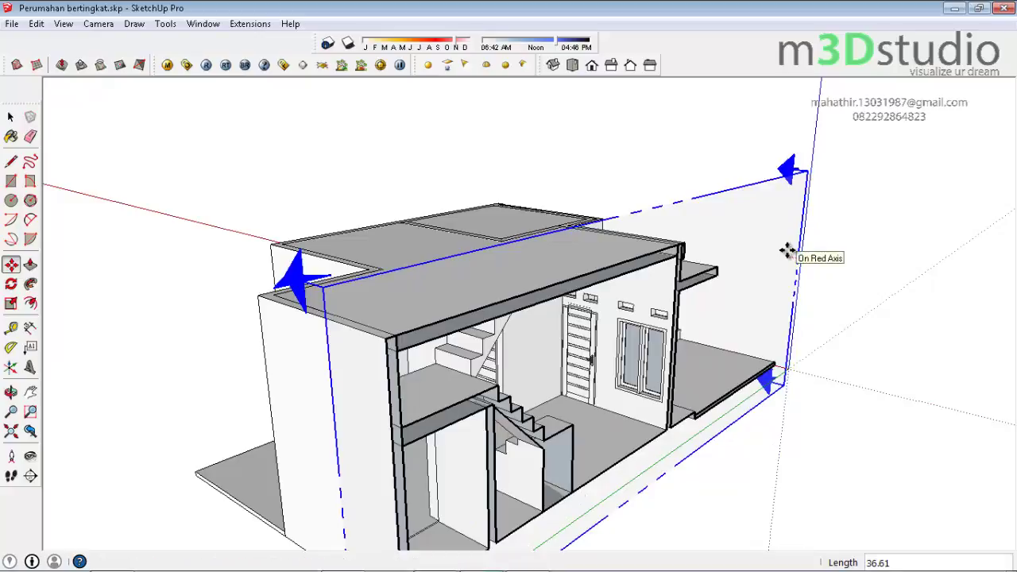
click(787, 250)
key(o)
mouse_move(600, 399)
mouse_down()
mouse_move(341, 409)
mouse_move(280, 321)
mouse_up()
scroll(233, 295, up, 5)
scroll(240, 302, up, 3)
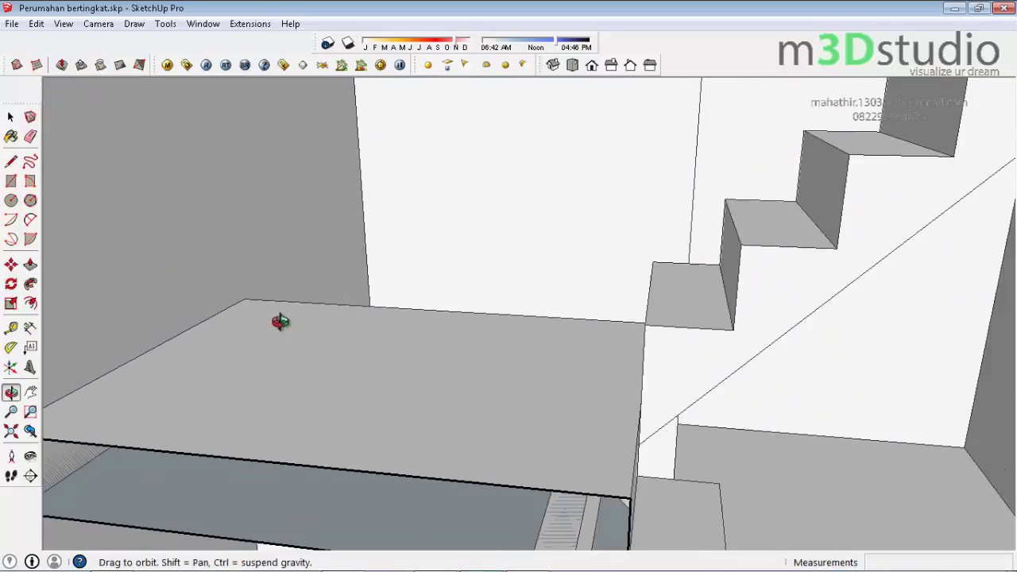
Measure from the walls with Tape Measure to place guide lines marking the stair corner on the slab
key(t)
click(363, 210)
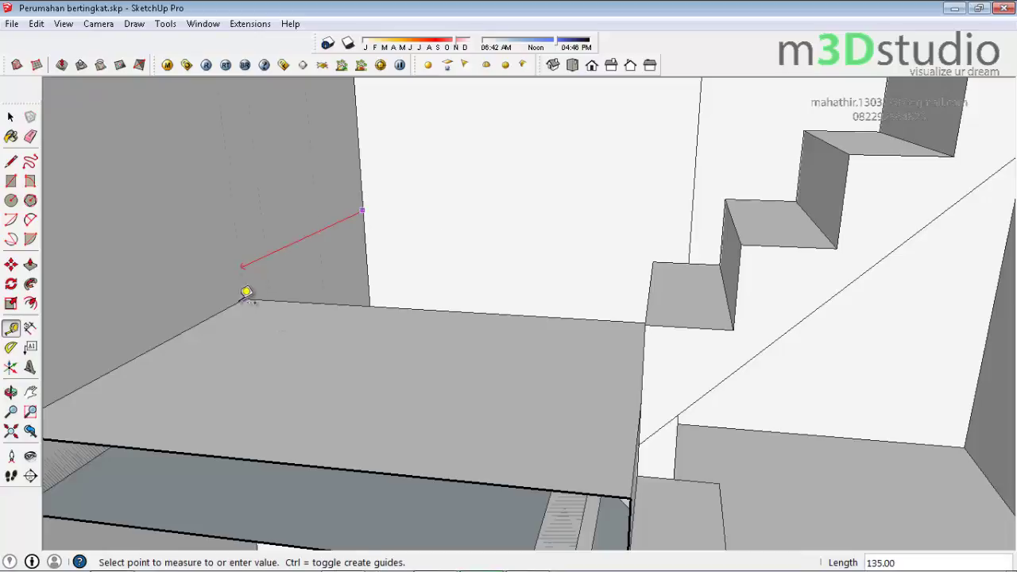
click(244, 299)
key(o)
mouse_move(421, 358)
mouse_down()
mouse_move(499, 352)
mouse_move(468, 351)
mouse_up()
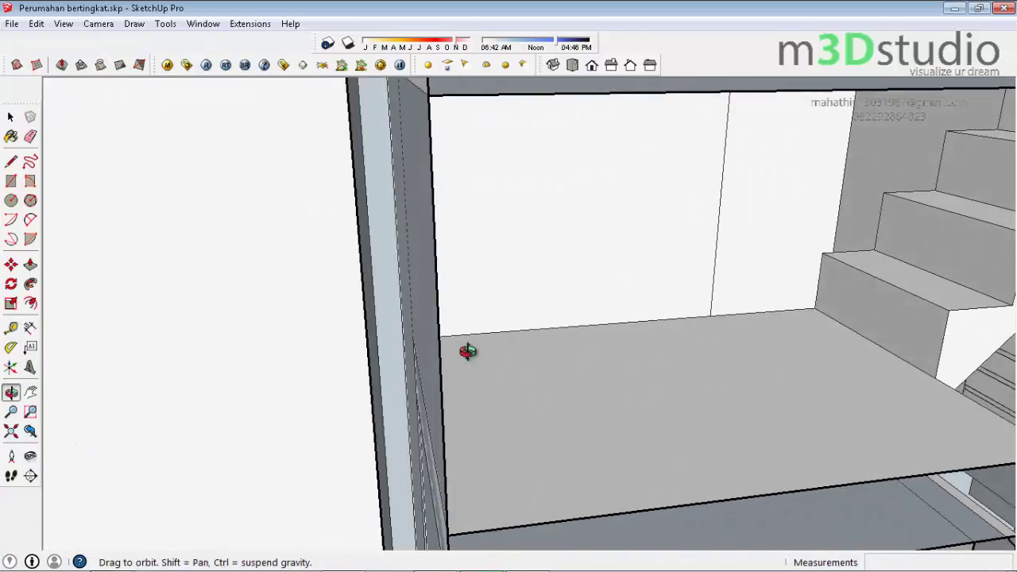
key(t)
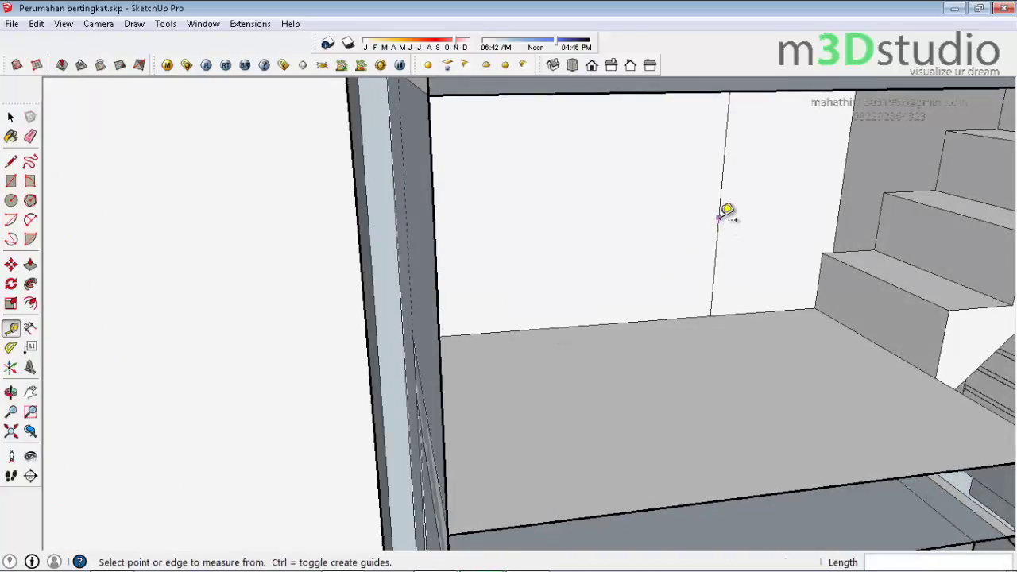
click(720, 216)
click(818, 295)
scroll(626, 394, down, 4)
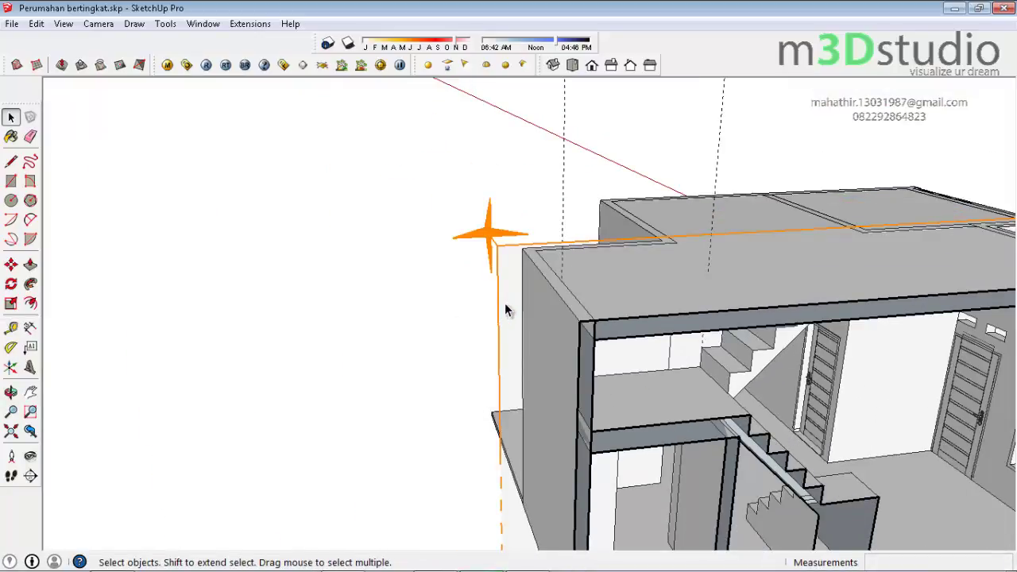
key(o)
mouse_move(604, 336)
mouse_down()
mouse_move(396, 395)
mouse_move(386, 410)
mouse_move(395, 418)
mouse_up()
scroll(395, 418, up, 2)
Draw a stairwell rectangle between the guides and push it down through the slab
key(r)
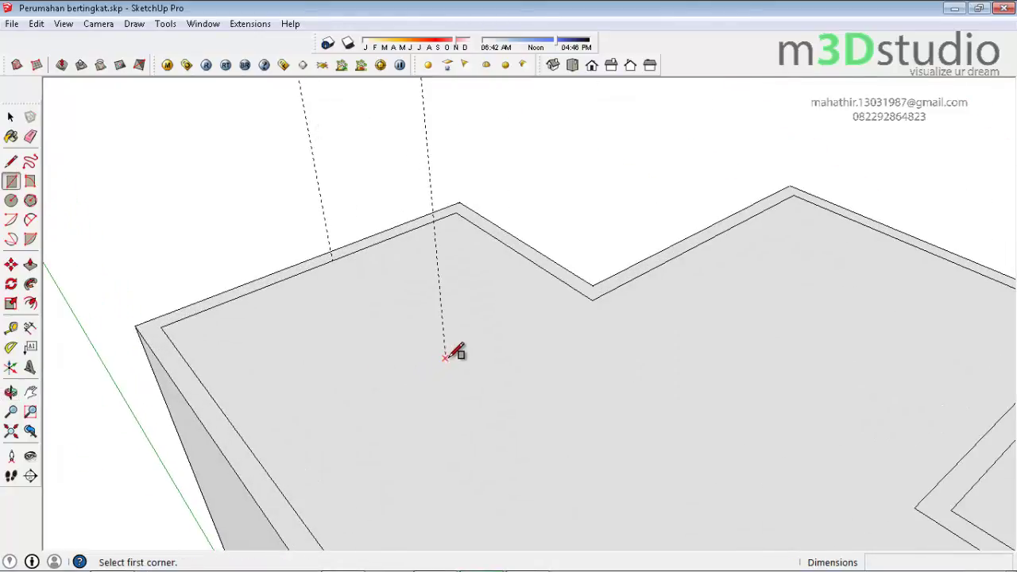
click(446, 356)
text(175.00, 150.00)
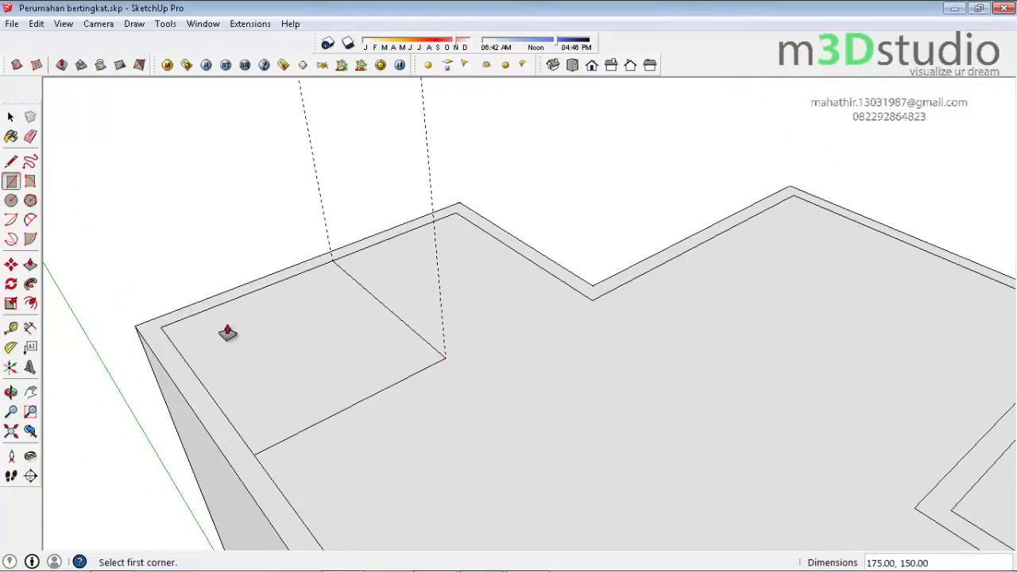
key(p)
drag(283, 332, 281, 373)
click(274, 384)
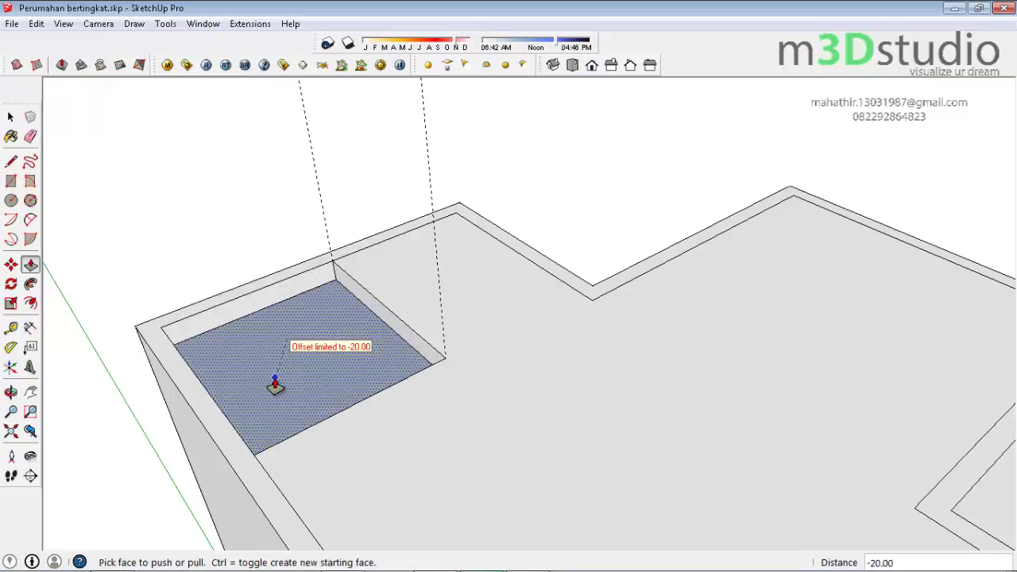
key(e)
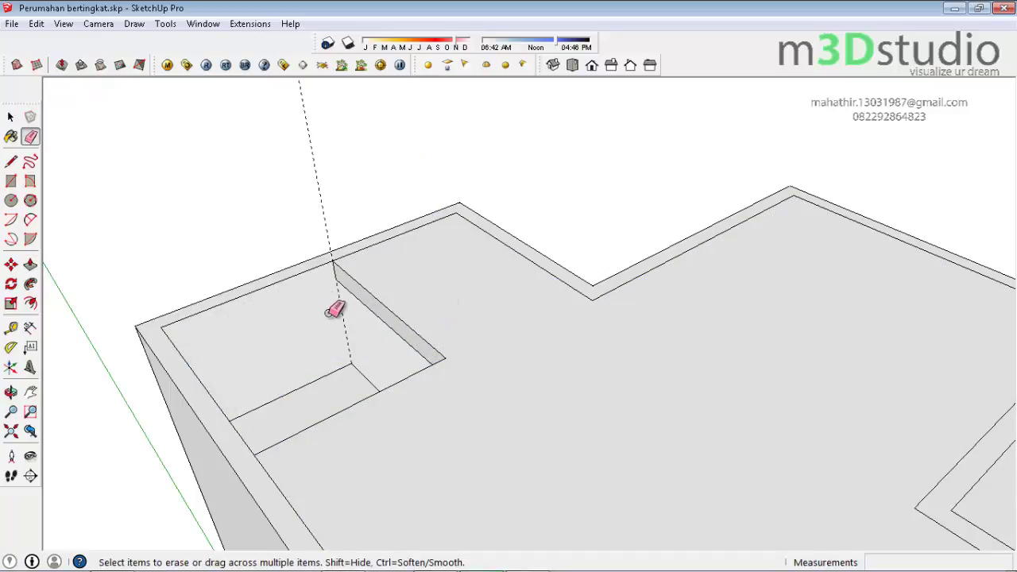
mouse_move(274, 357)
middle_down()
mouse_move(622, 317)
mouse_move(728, 277)
mouse_move(697, 361)
mouse_move(653, 390)
mouse_move(718, 338)
mouse_move(705, 389)
middle_up()
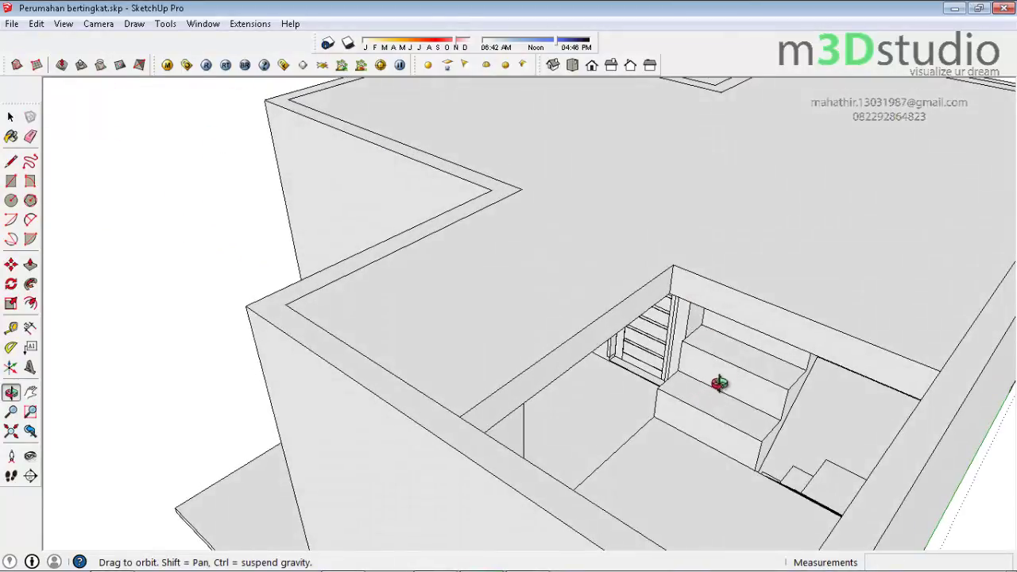
Push the faces beside the stairs and the upper wall face 25, then open the stairs group
key(p)
click(763, 330)
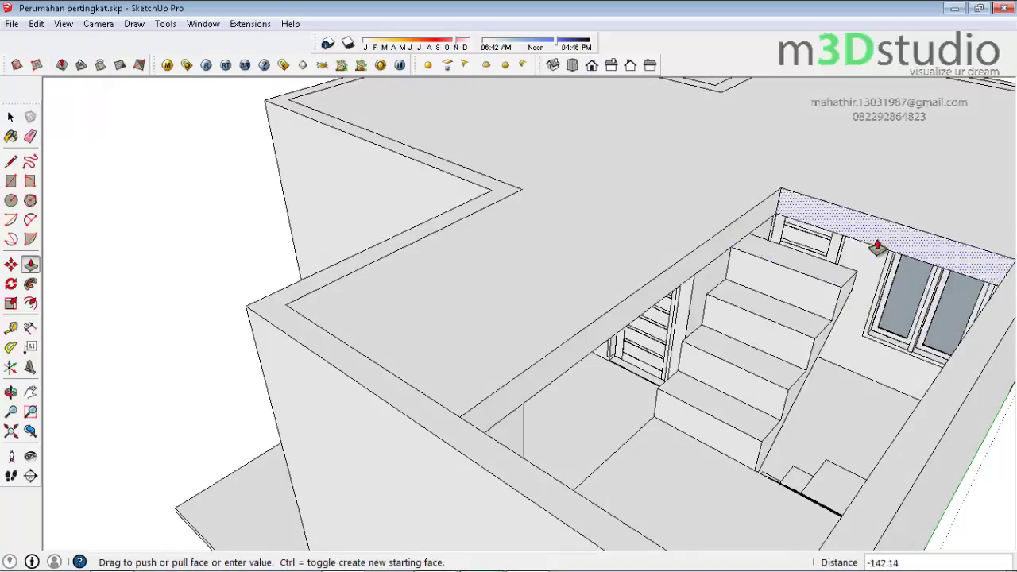
click(838, 309)
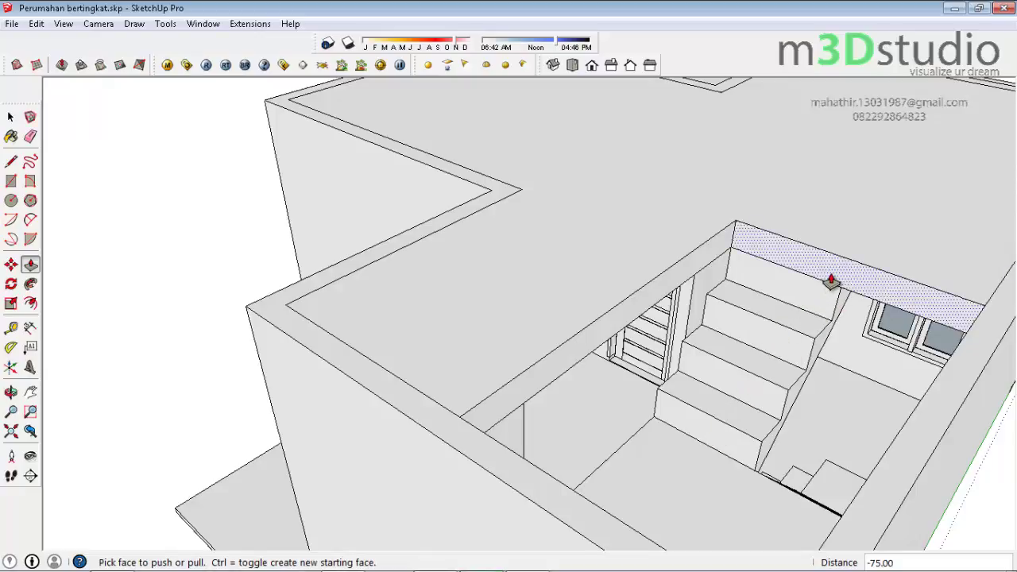
click(786, 277)
scroll(867, 253, up, 2)
text(25)
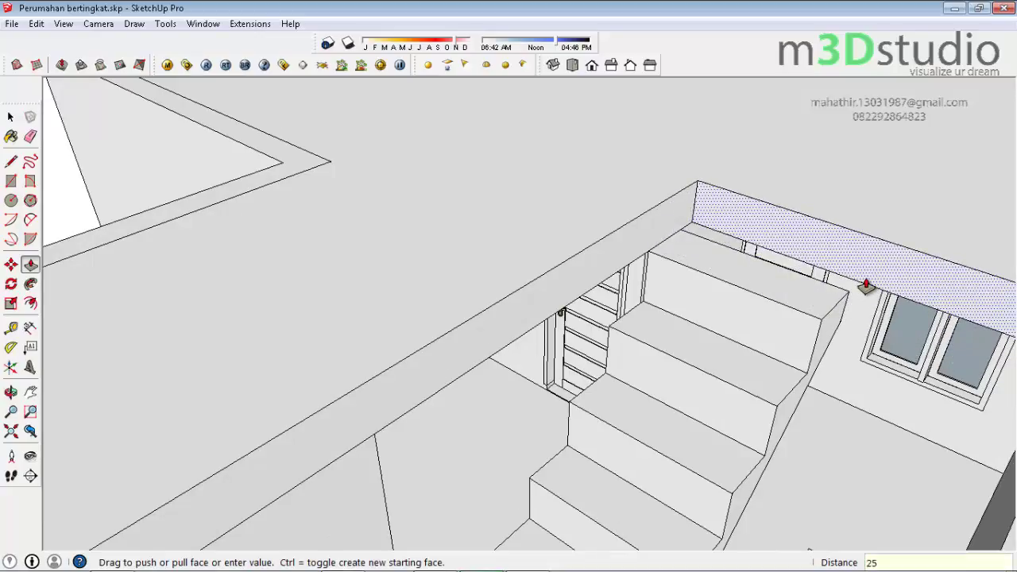
key(Return)
scroll(611, 304, down, 3)
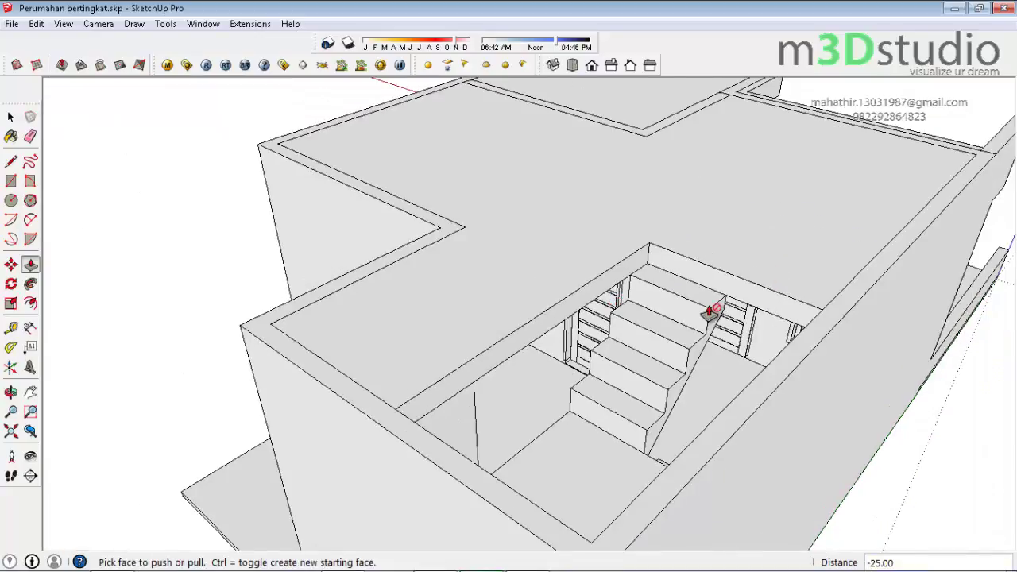
scroll(709, 311, up, 3)
key(space)
double_click(730, 313)
Add a guide along the stair's sloped edge and draw a triangle up to the upper floor's underside
scroll(727, 316, up, 2)
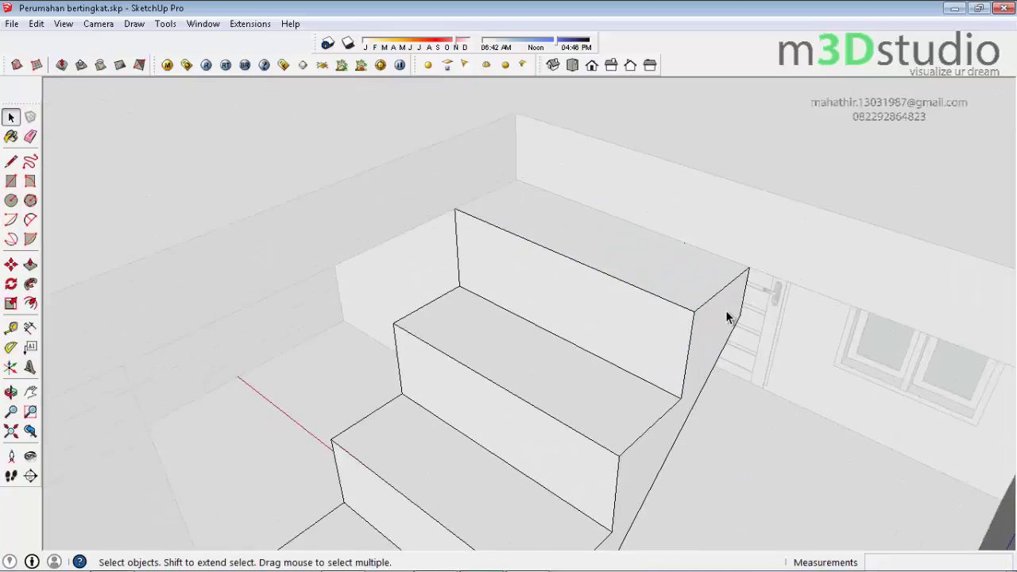
mouse_move(726, 314)
middle_down()
mouse_move(604, 267)
mouse_move(617, 268)
mouse_move(638, 309)
mouse_move(484, 220)
mouse_move(334, 272)
mouse_move(349, 225)
mouse_move(367, 245)
middle_up()
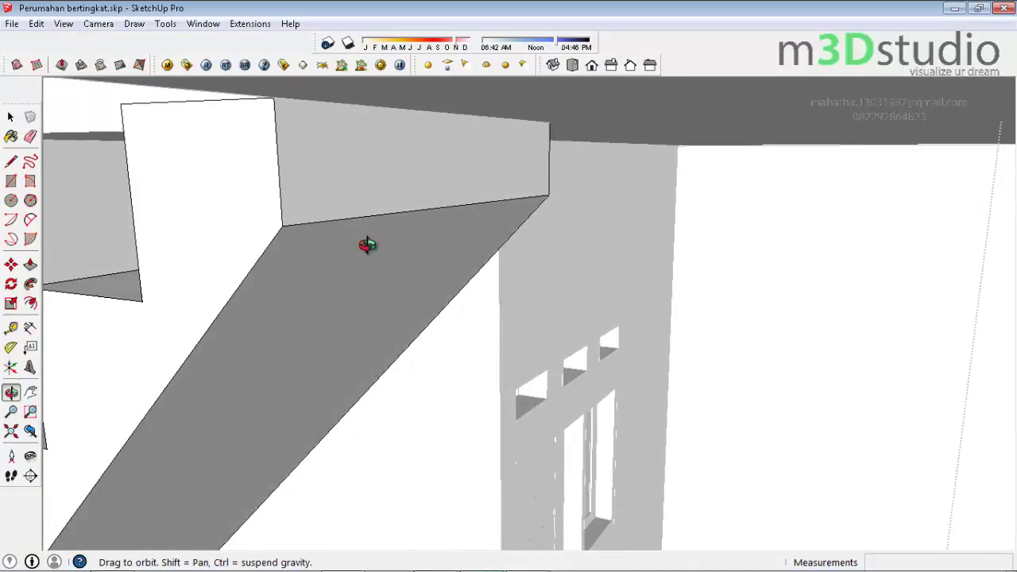
key(t)
double_click(271, 246)
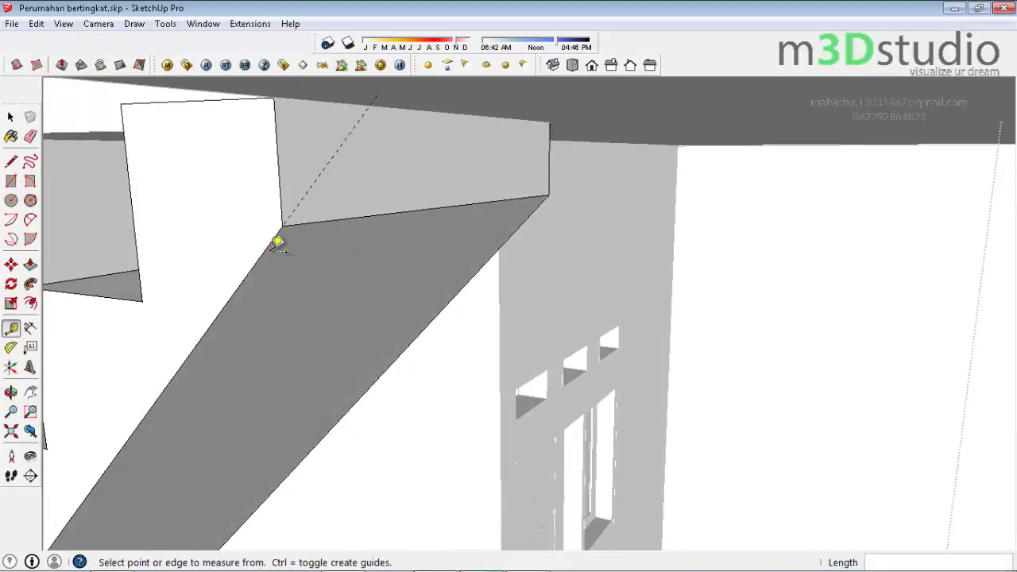
key(l)
click(273, 99)
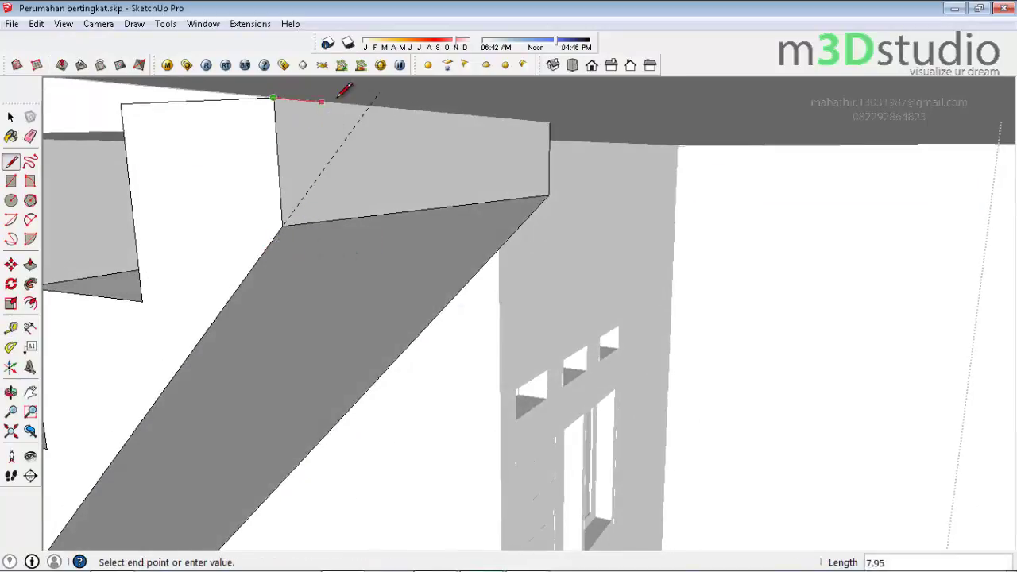
click(378, 93)
click(283, 225)
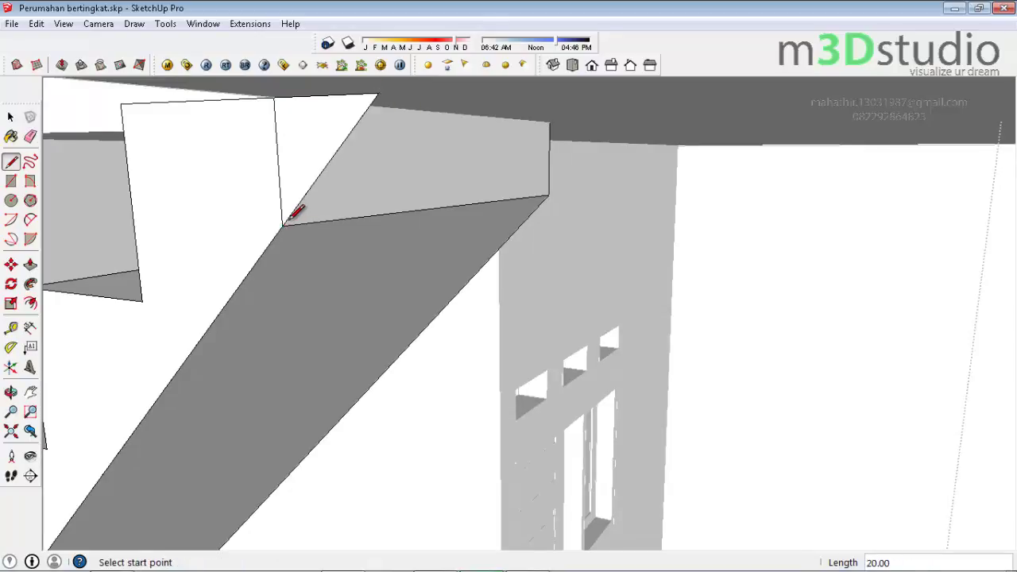
Extrude the triangle 75 into a solid wedge and erase the leftover seam edge
key(p)
click(316, 147)
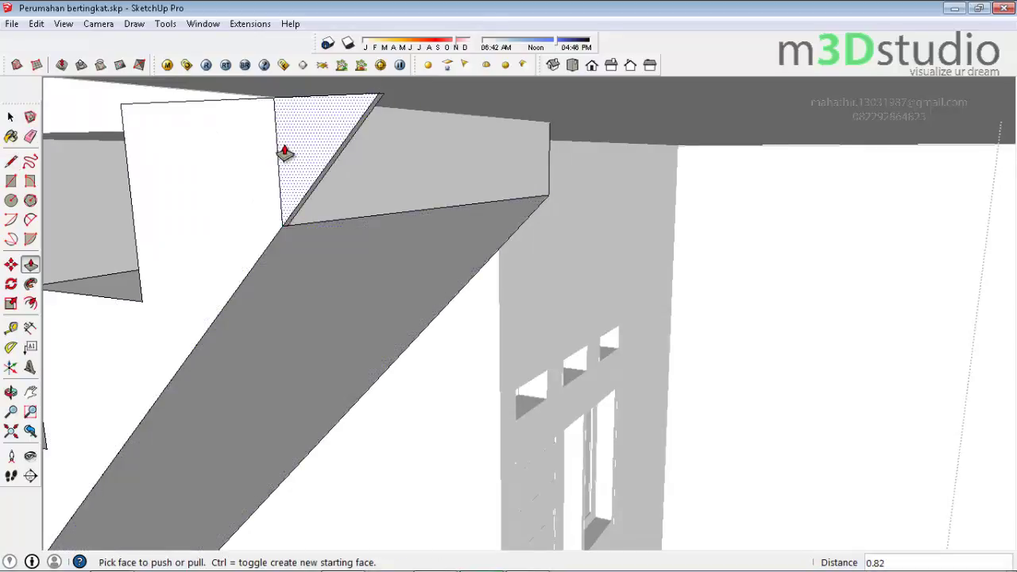
click(291, 136)
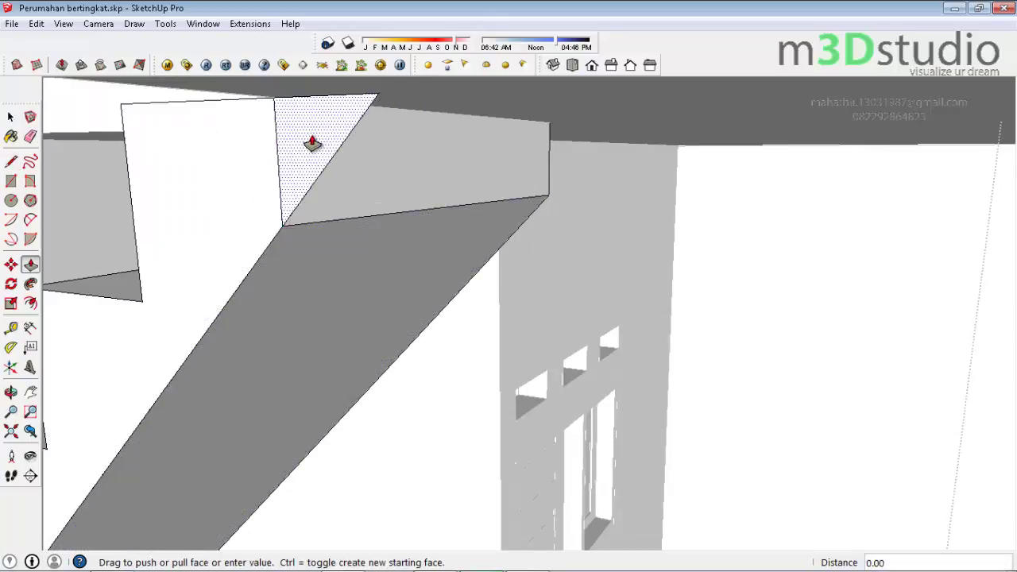
click(468, 295)
key(e)
click(409, 212)
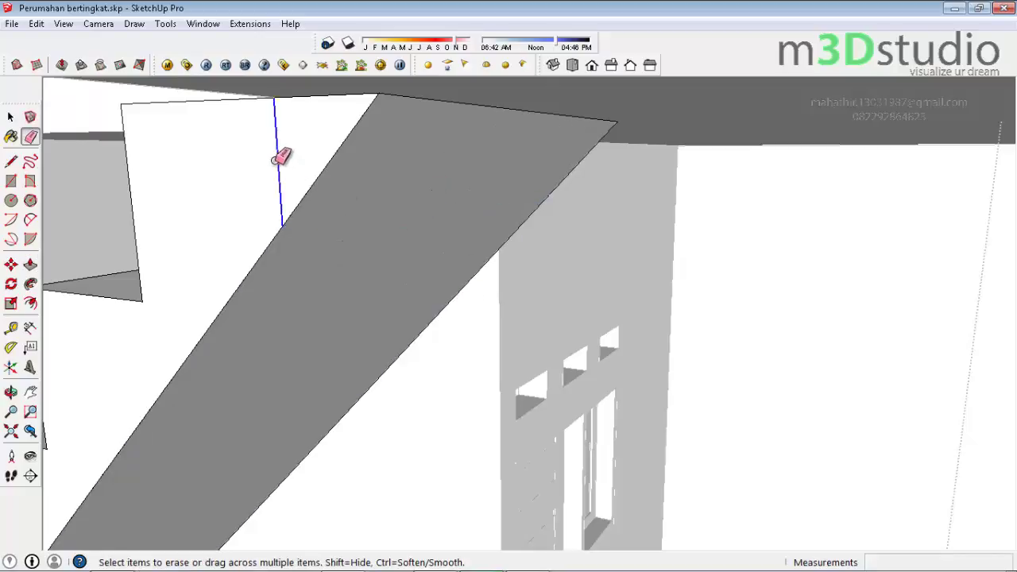
key(o)
mouse_move(415, 182)
mouse_down()
mouse_move(542, 169)
mouse_move(488, 166)
mouse_up()
key(e)
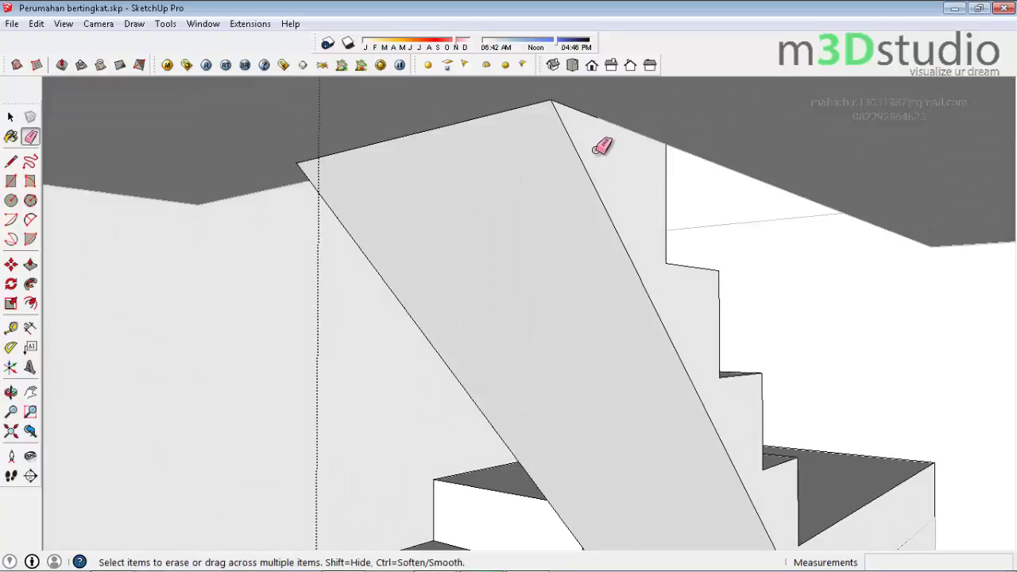
key(space)
key(o)
mouse_move(749, 159)
mouse_down()
mouse_move(637, 400)
mouse_move(622, 203)
mouse_up()
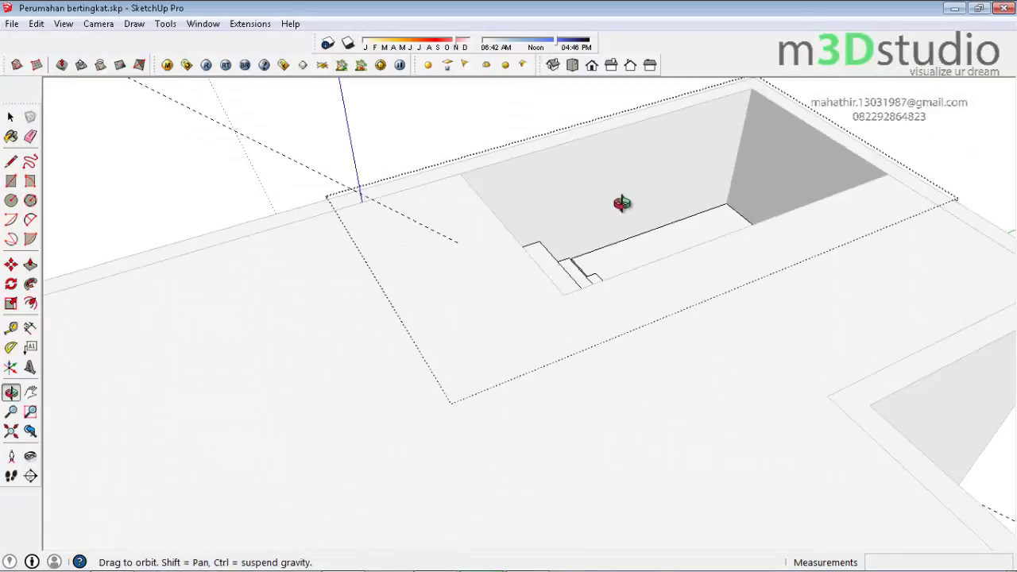
Select the second-floor slab with its stairwell opening and turn it into a group via Make Group
scroll(622, 203, down, 3)
key(e)
key(space)
scroll(478, 132, up, 2)
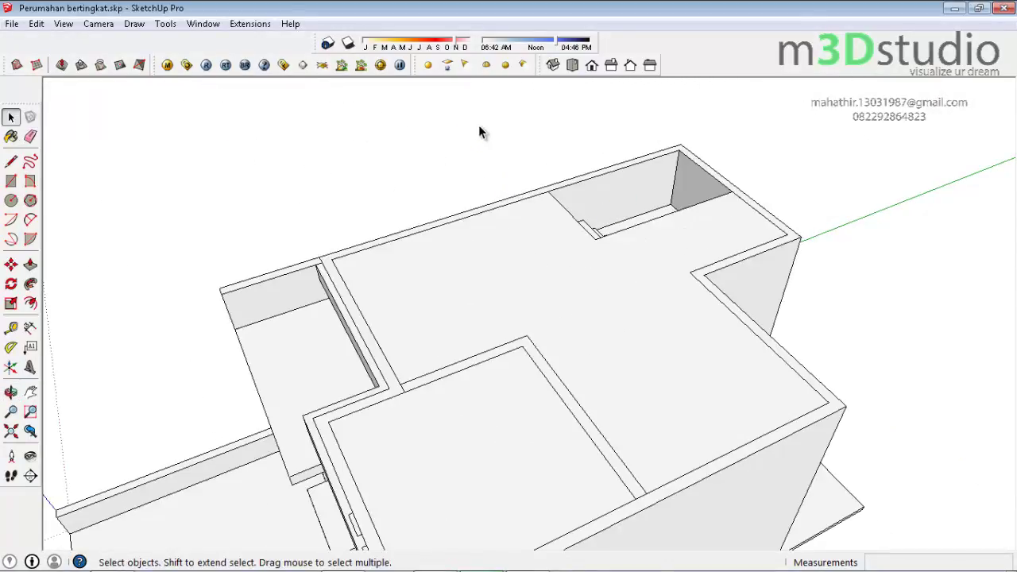
key(o)
mouse_move(609, 267)
mouse_down()
mouse_move(670, 211)
mouse_move(976, 177)
mouse_move(571, 368)
mouse_move(415, 288)
mouse_move(447, 379)
mouse_move(502, 343)
mouse_move(246, 295)
mouse_up()
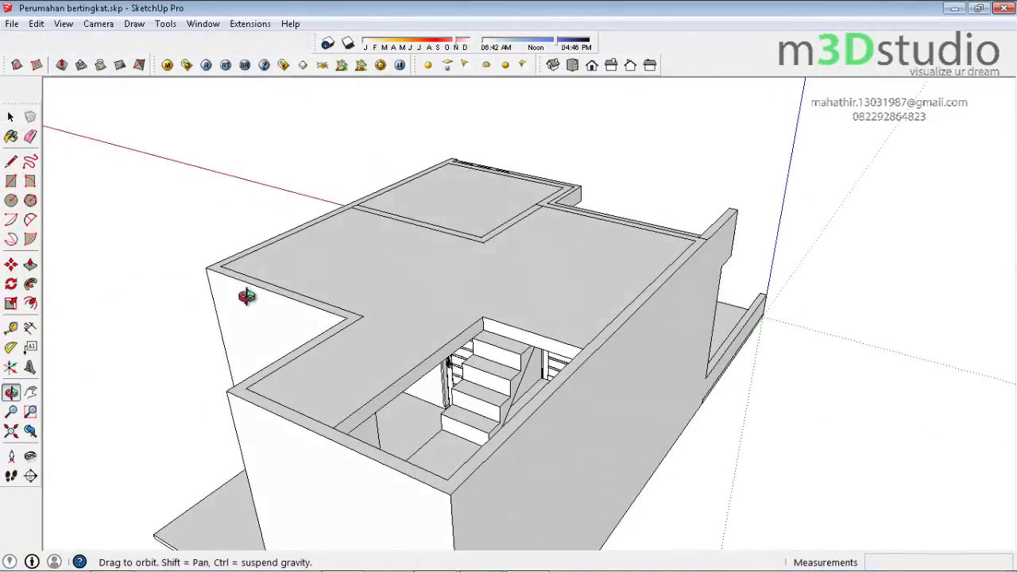
key(space)
double_click(453, 289)
right_click(452, 289)
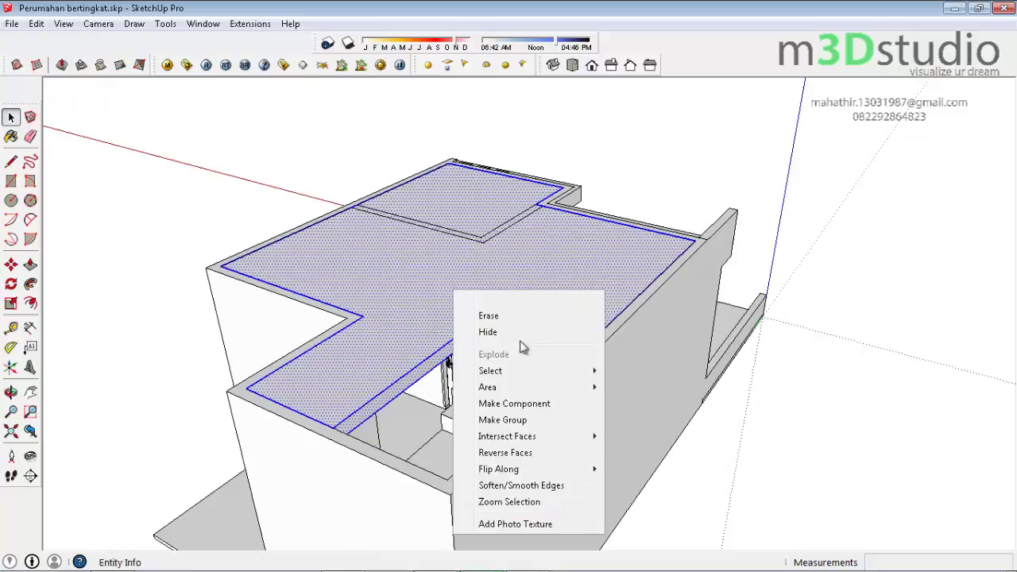
click(545, 419)
scroll(543, 410, up, 3)
scroll(516, 358, up, 3)
scroll(512, 336, up, 2)
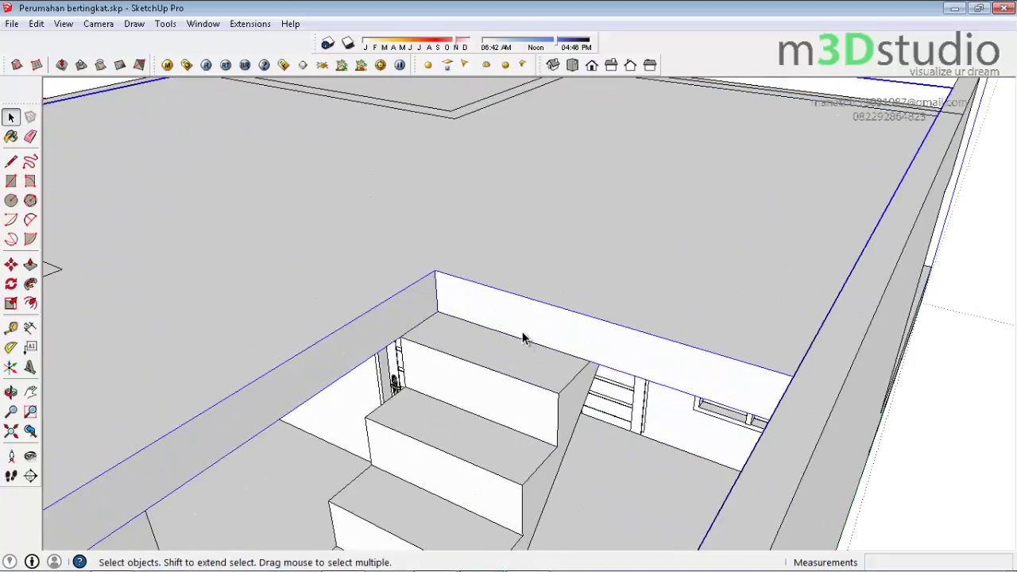
mouse_move(522, 338)
middle_down()
mouse_move(465, 336)
mouse_move(458, 273)
mouse_move(638, 305)
mouse_move(652, 254)
mouse_move(585, 322)
mouse_move(513, 352)
mouse_move(545, 350)
mouse_move(572, 308)
mouse_move(585, 333)
mouse_move(577, 334)
mouse_move(601, 516)
mouse_move(538, 522)
middle_up()
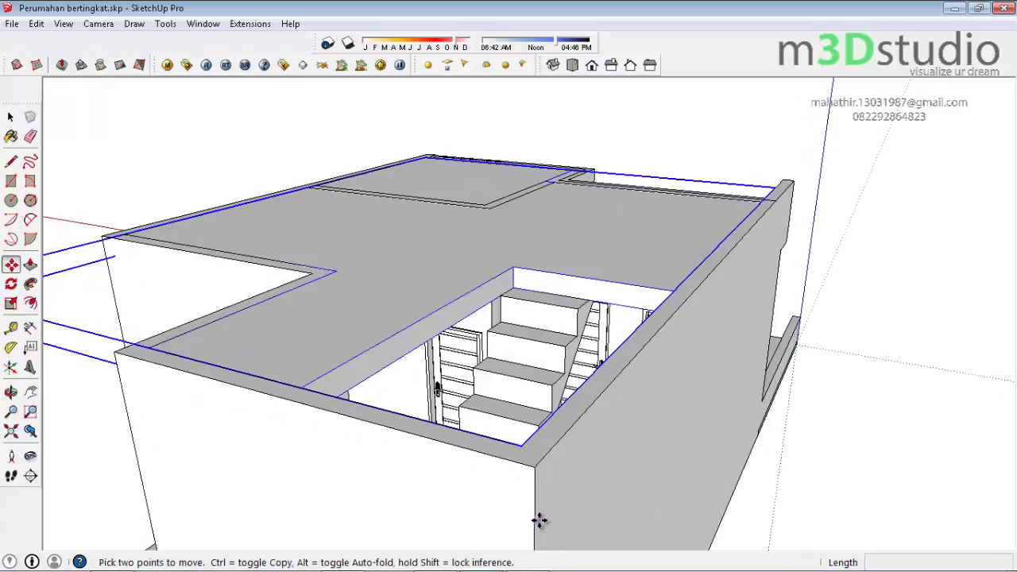
Move the slab group up 5 and open it for editing
click(535, 522)
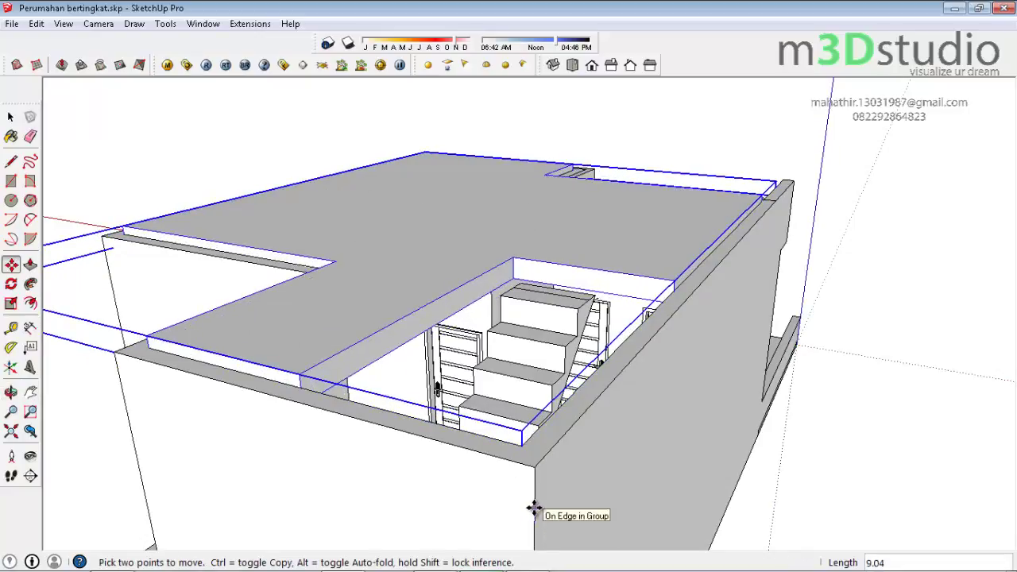
text(5)
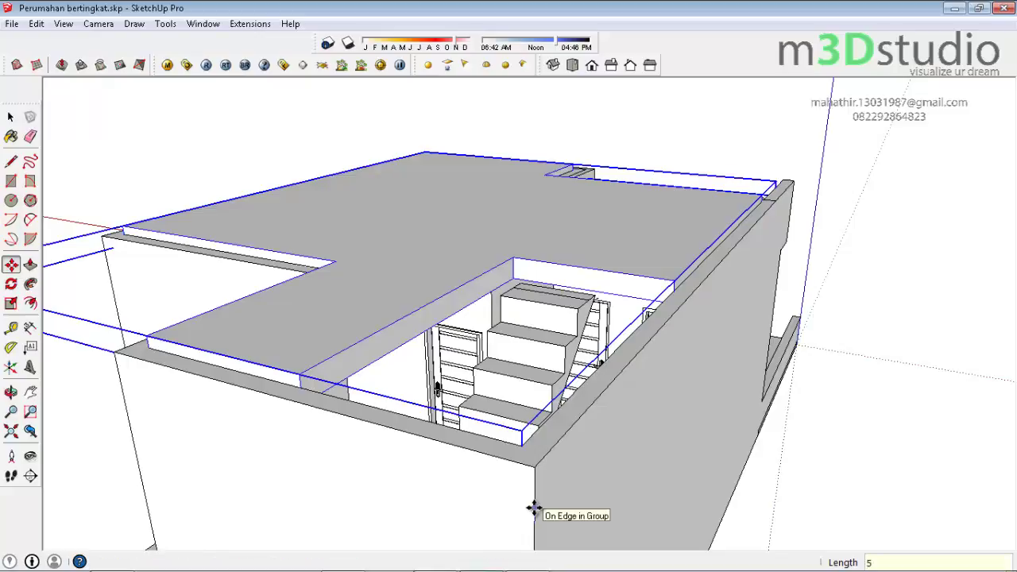
key(Return)
key(space)
double_click(529, 458)
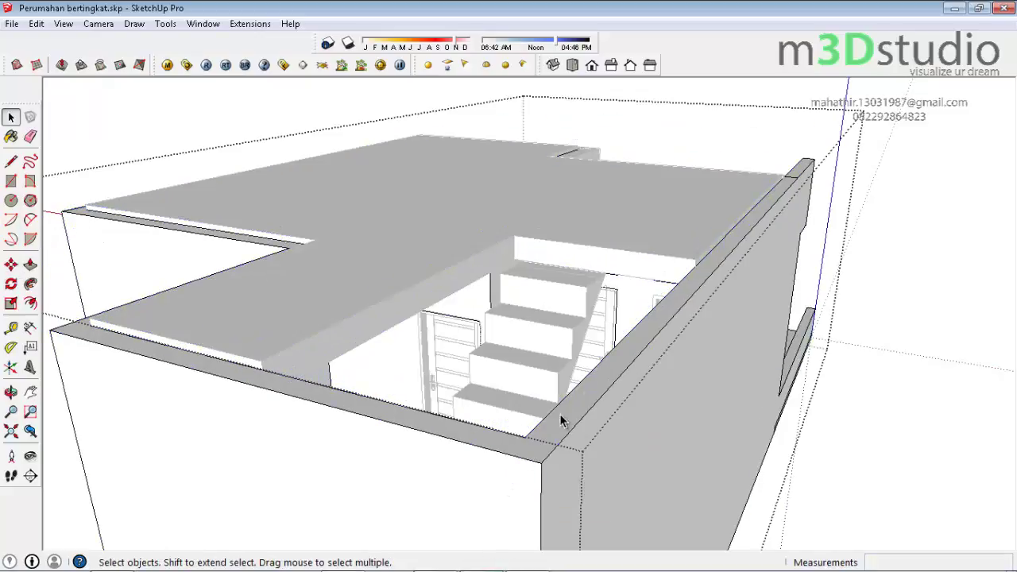
Push/Pull the slab's top face up 5 inside the group
key(p)
double_click(705, 252)
key(space)
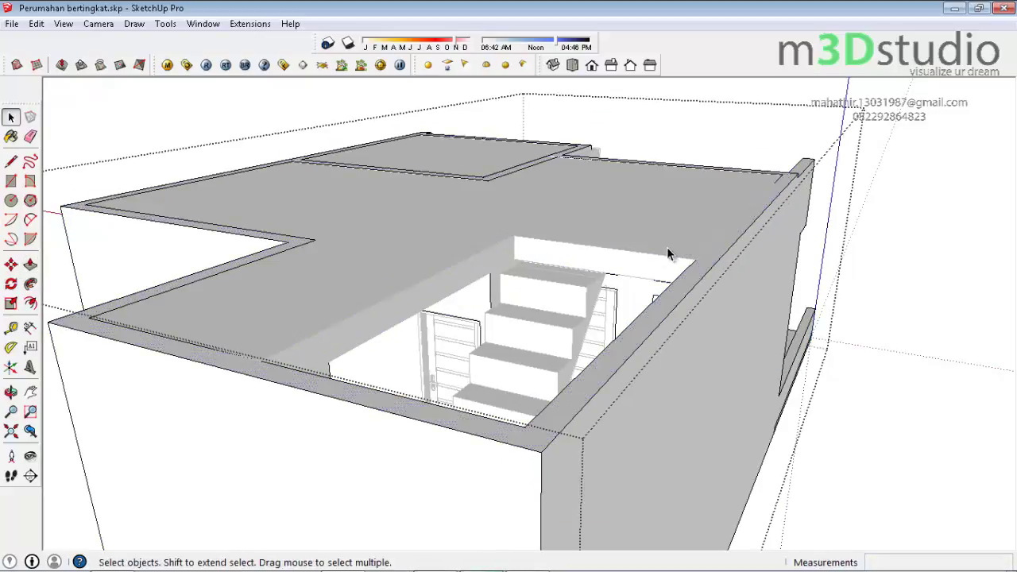
middle_drag(667, 247, 594, 254)
key(p)
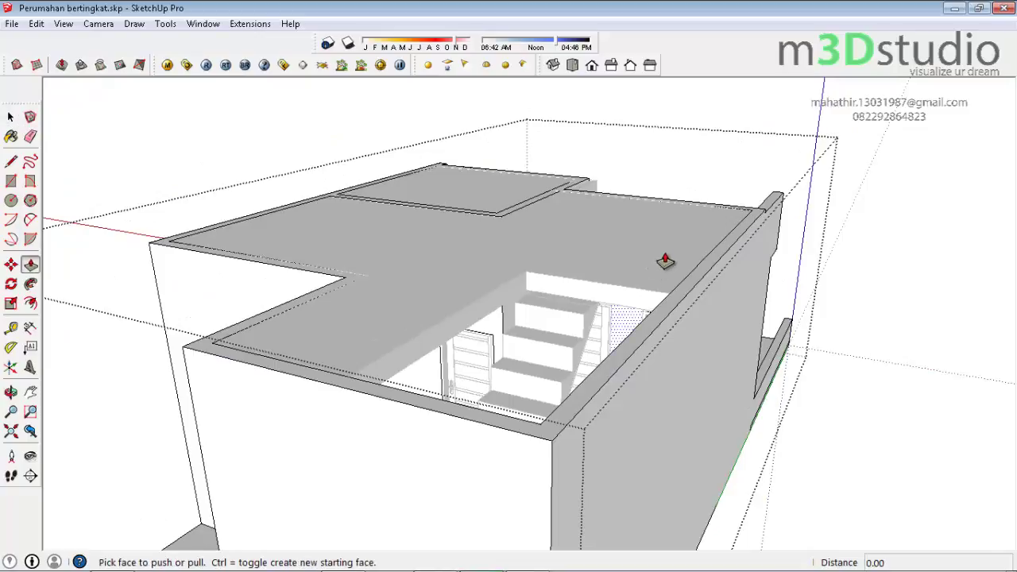
middle_drag(710, 241, 315, 298)
Open the inner group on the roof edge and extrude its face up 5 with p5
scroll(684, 310, up, 3)
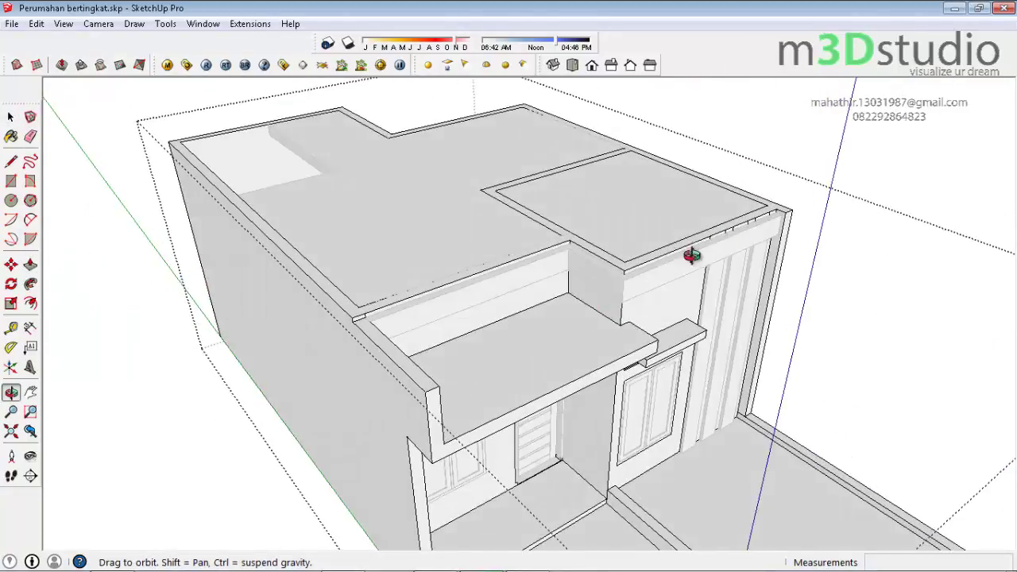
scroll(681, 265, up, 3)
scroll(738, 230, up, 2)
scroll(636, 281, up, 1)
key(space)
double_click(648, 431)
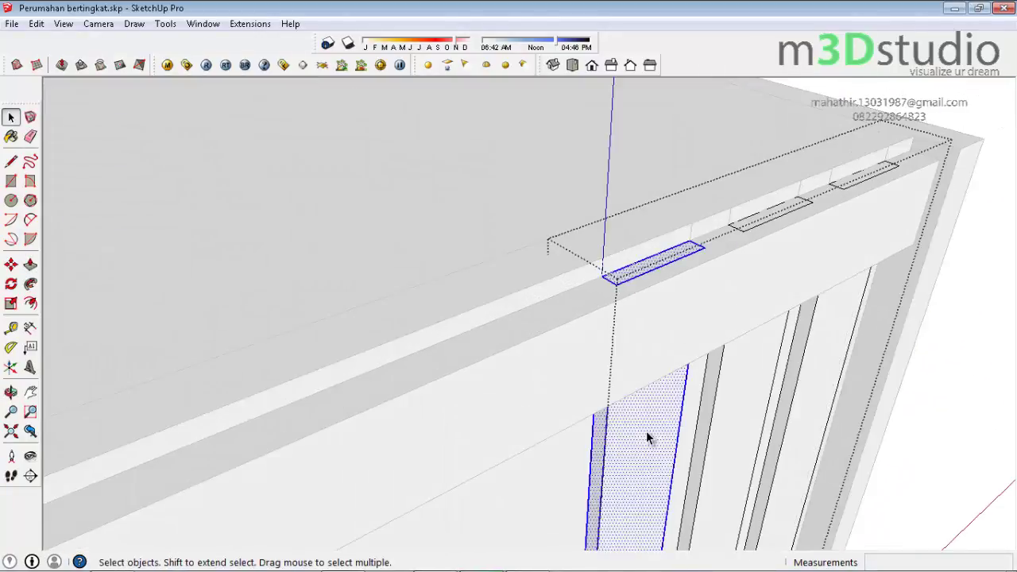
text(p)
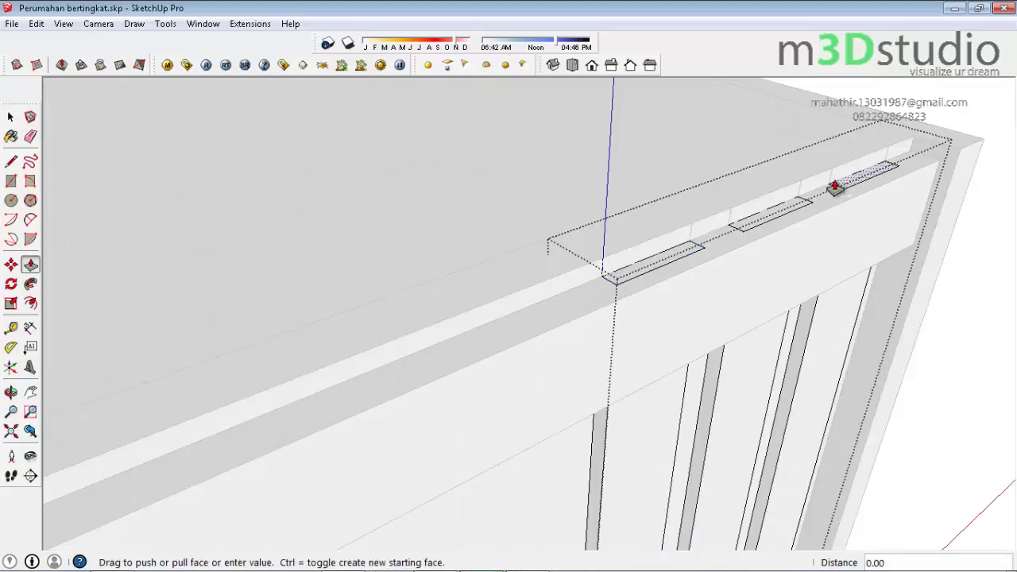
text(5)
key(Return)
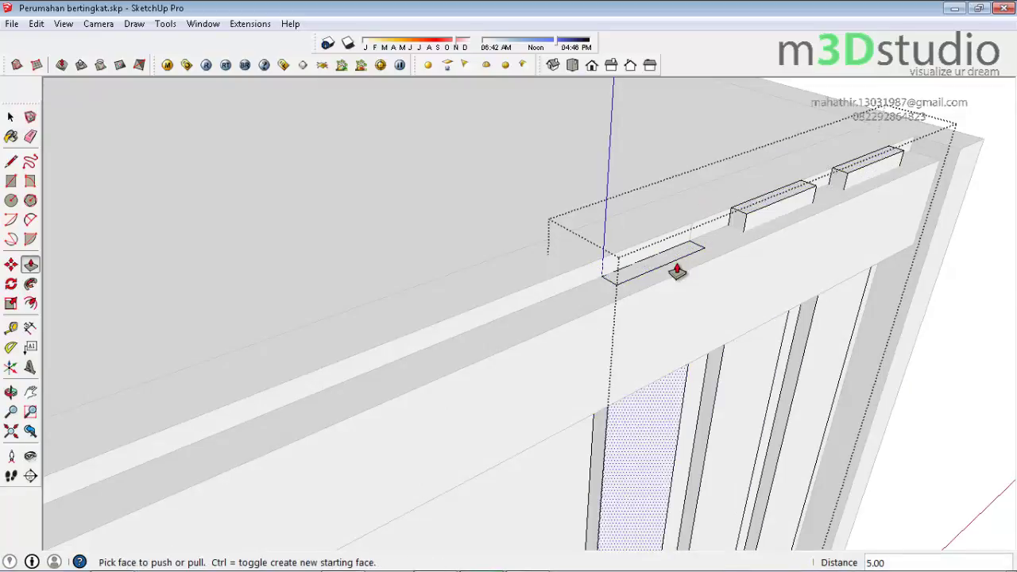
Exit the group, nudge an edge with Move, and orbit to an overhead view of the house
scroll(598, 244, down, 2)
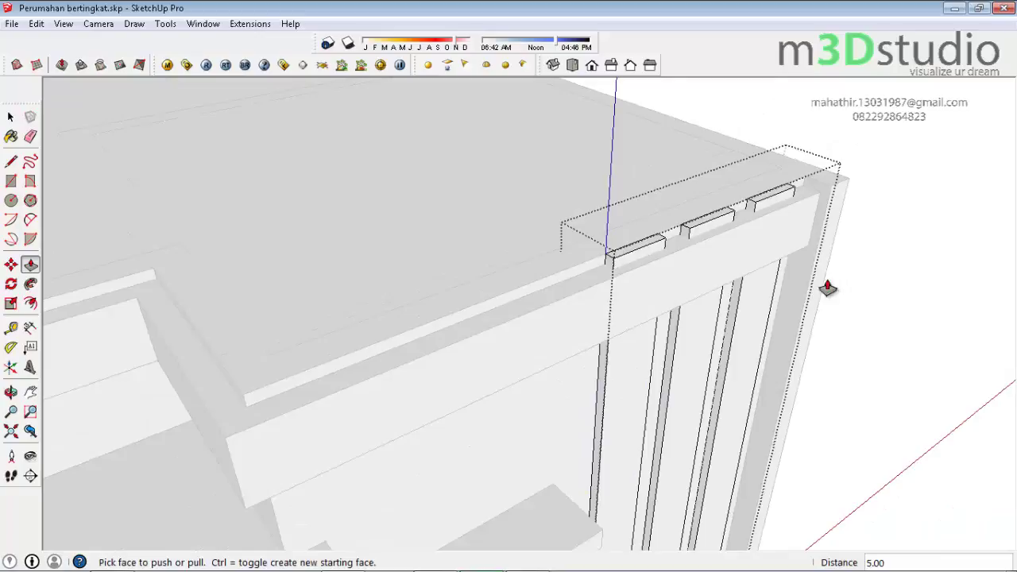
click(925, 312)
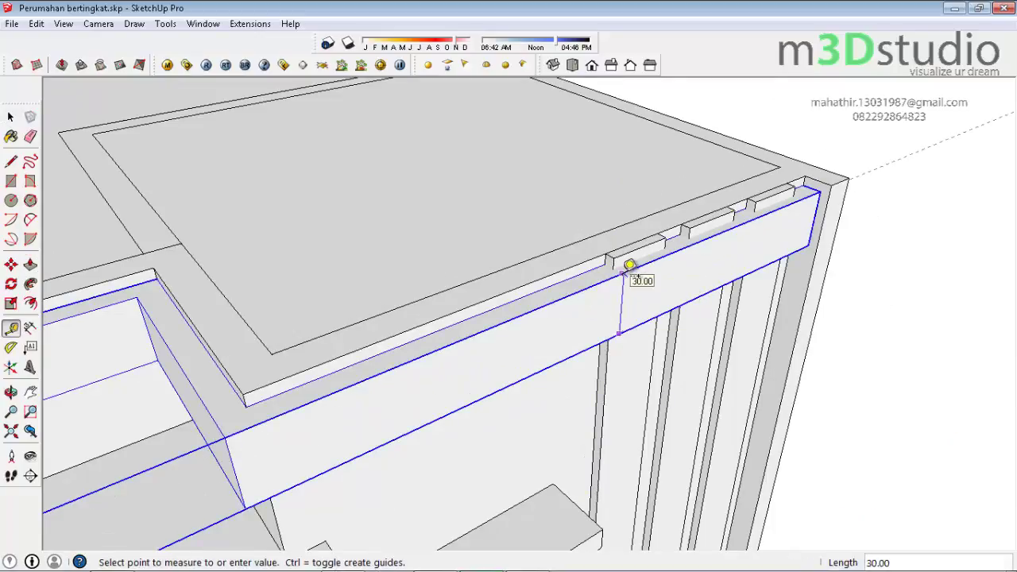
key(m)
scroll(790, 182, up, 3)
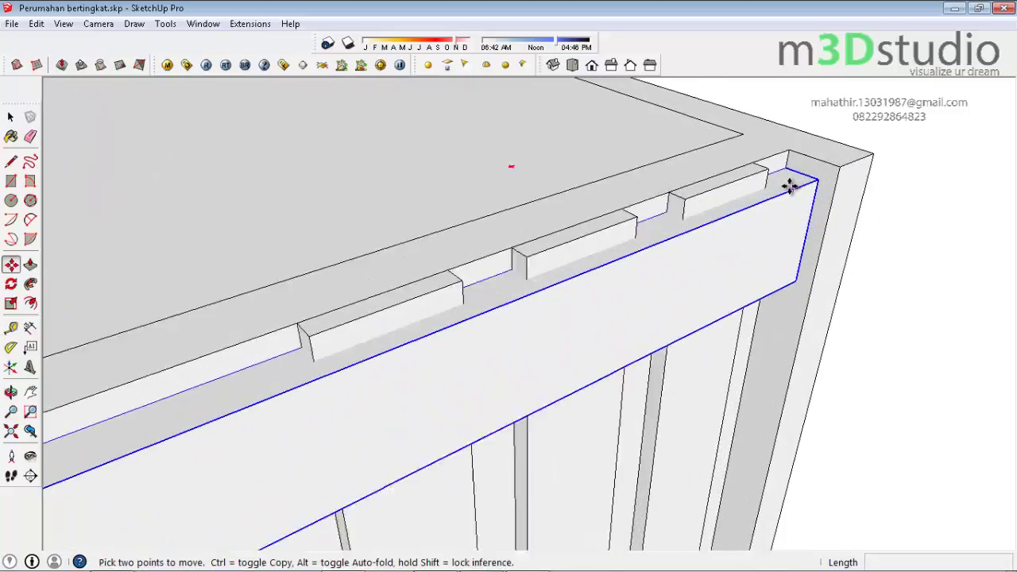
middle_drag(789, 163, 785, 144)
scroll(790, 182, down, 4)
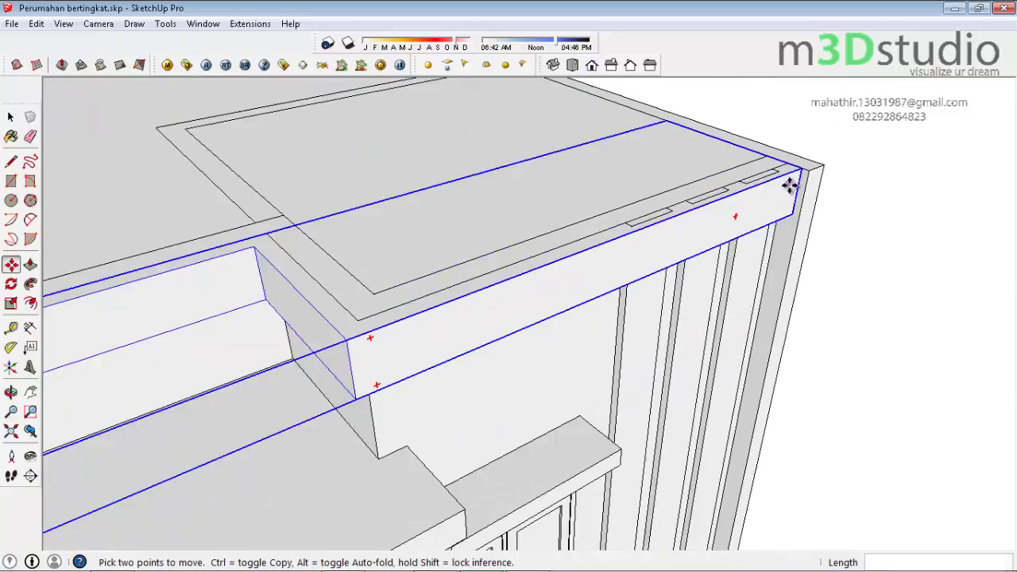
key(space)
mouse_move(964, 265)
middle_down()
mouse_move(354, 317)
mouse_move(826, 325)
middle_up()
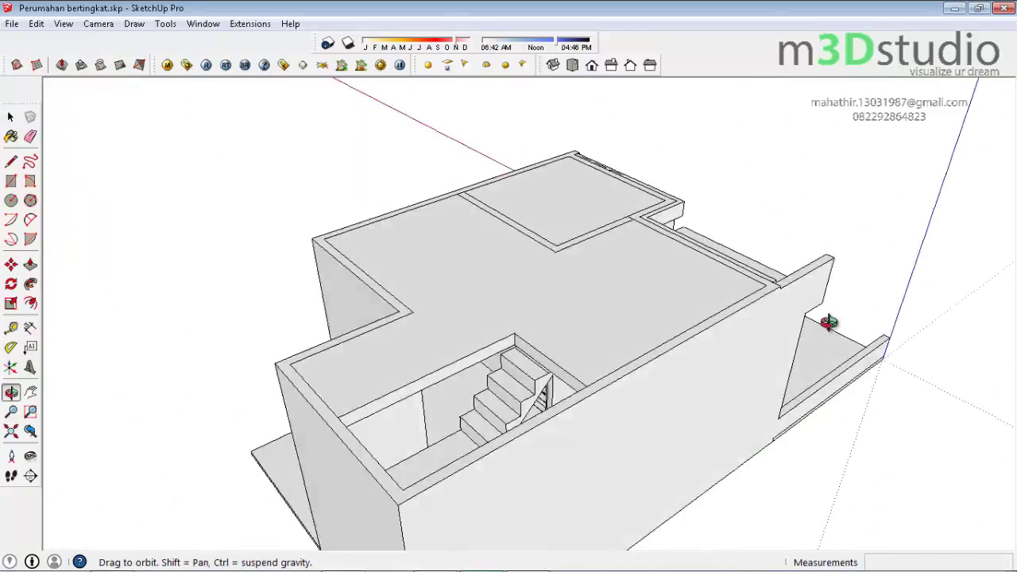
Push a triangular wedge out 75 to fill the gap under the sloped stair underside
scroll(540, 325, up, 1)
scroll(572, 374, up, 3)
scroll(611, 334, up, 1)
scroll(611, 334, up, 2)
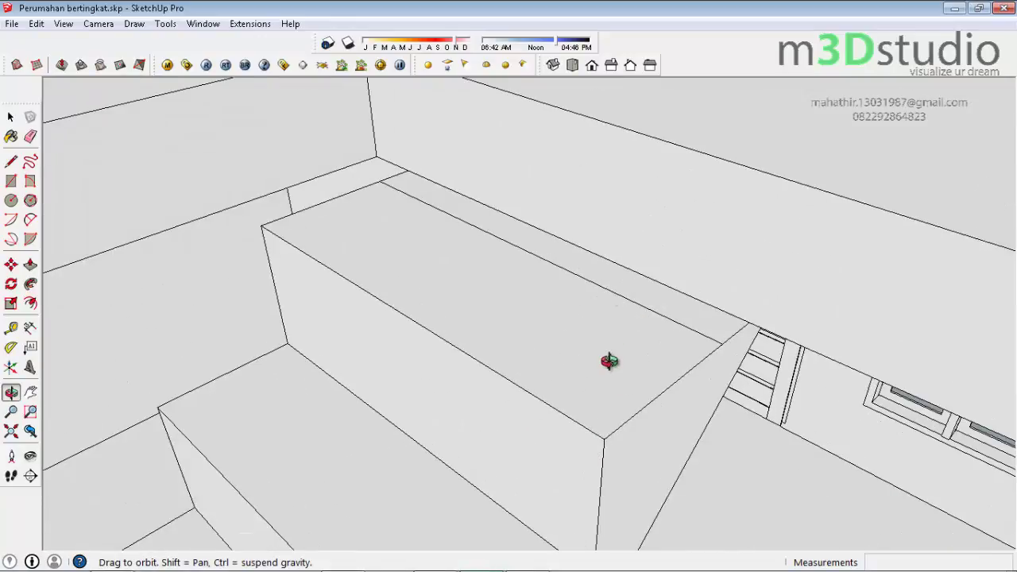
mouse_move(604, 363)
middle_down()
mouse_move(534, 288)
mouse_move(498, 231)
mouse_move(541, 309)
middle_up()
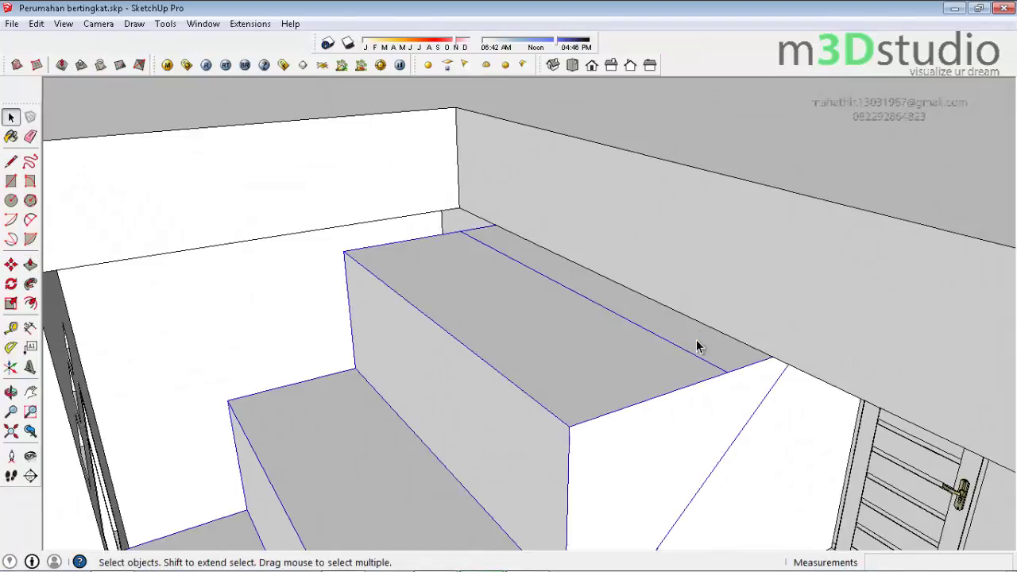
key(p)
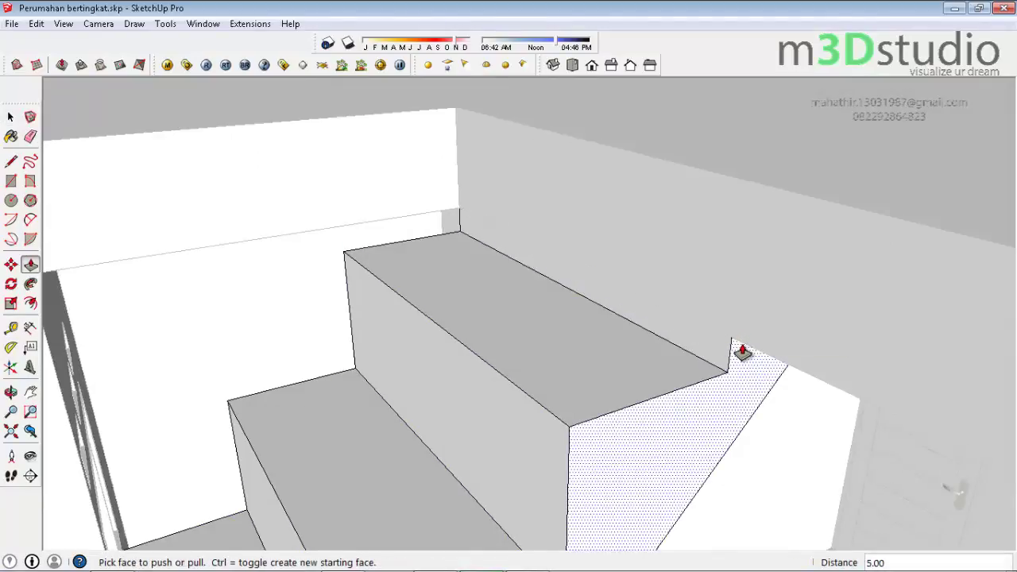
mouse_move(718, 344)
middle_down()
mouse_move(696, 368)
mouse_move(654, 363)
mouse_move(711, 388)
mouse_move(687, 366)
mouse_move(694, 356)
mouse_move(630, 375)
mouse_move(576, 341)
mouse_move(458, 332)
mouse_move(579, 390)
mouse_move(397, 231)
mouse_move(314, 201)
middle_up()
middle_drag(560, 311, 609, 318)
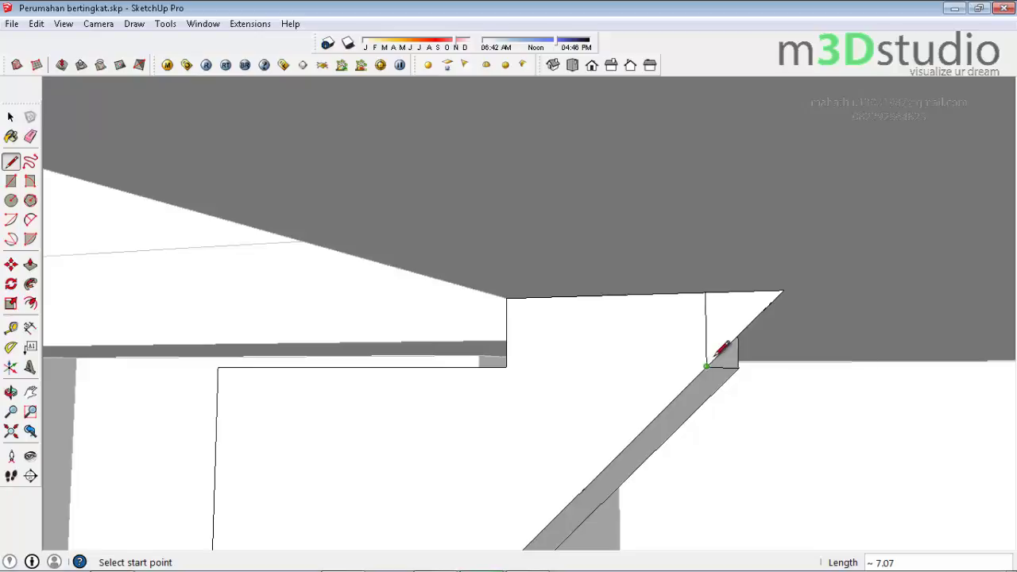
key(p)
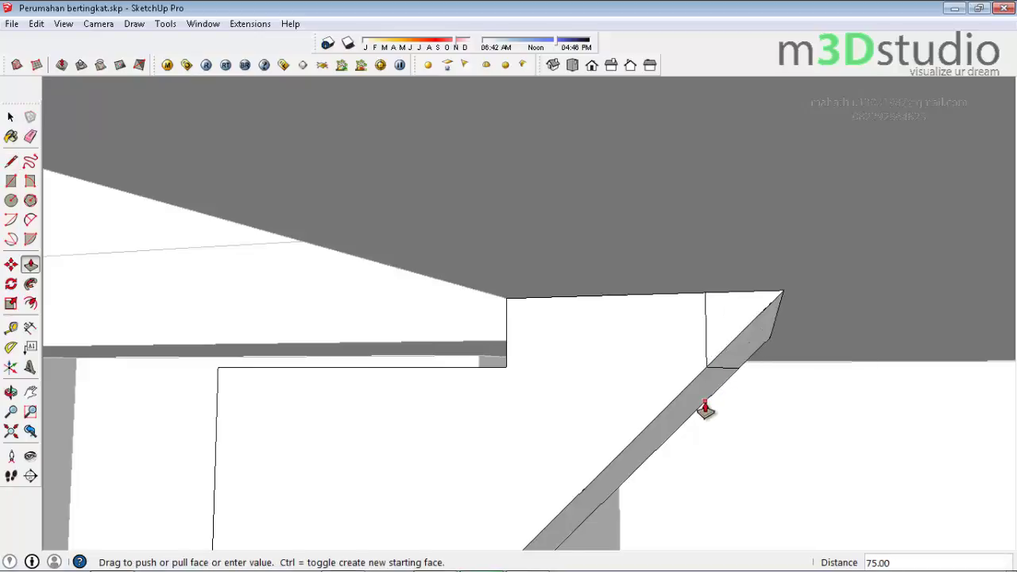
key(e)
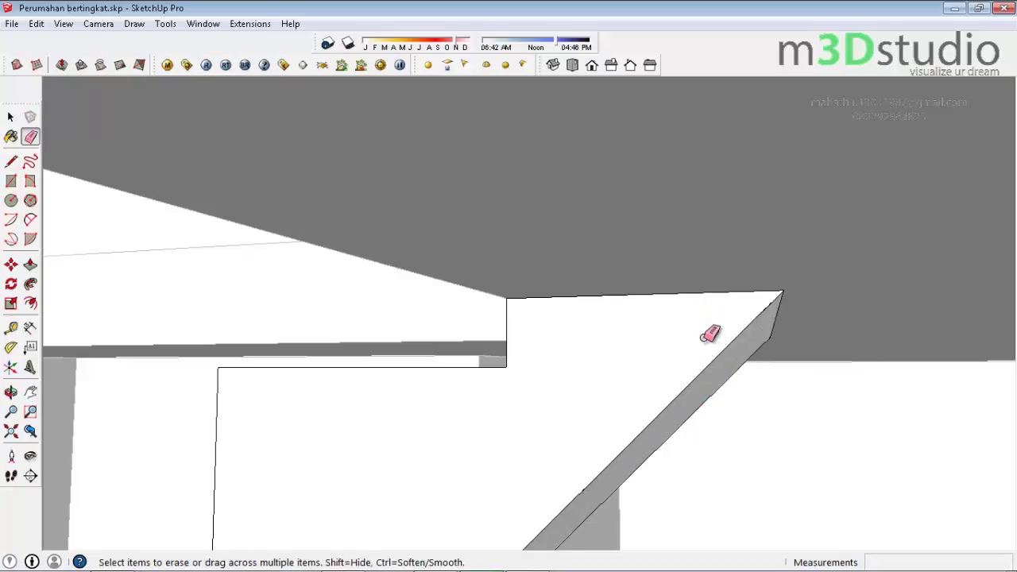
mouse_move(710, 334)
middle_down()
mouse_move(693, 360)
mouse_move(728, 347)
mouse_move(556, 340)
mouse_move(498, 376)
middle_up()
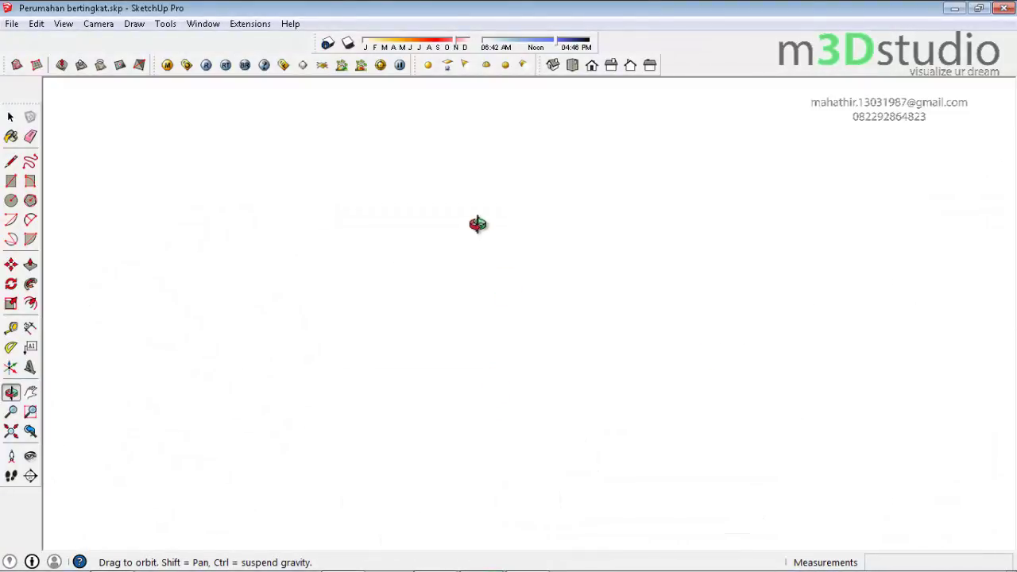
Orbit around the ceiling corner and stairwell to inspect the slab above the walls
middle_drag(477, 224, 435, 222)
mouse_move(413, 284)
middle_down()
mouse_move(198, 294)
mouse_move(100, 249)
mouse_move(736, 408)
mouse_move(244, 318)
mouse_move(317, 350)
mouse_move(170, 326)
mouse_move(598, 357)
middle_up()
drag(598, 358, 204, 347)
mouse_move(117, 289)
mouse_down()
mouse_move(113, 300)
mouse_move(320, 357)
mouse_move(601, 390)
mouse_move(689, 413)
mouse_up()
mouse_move(10, 301)
mouse_down()
mouse_move(867, 468)
mouse_move(97, 318)
mouse_move(651, 405)
mouse_up()
mouse_move(128, 367)
mouse_down()
mouse_move(154, 356)
mouse_move(217, 389)
mouse_move(179, 376)
mouse_move(191, 357)
mouse_up()
Exit the slab group by clicking outside it, then orbit back into the building
key(e)
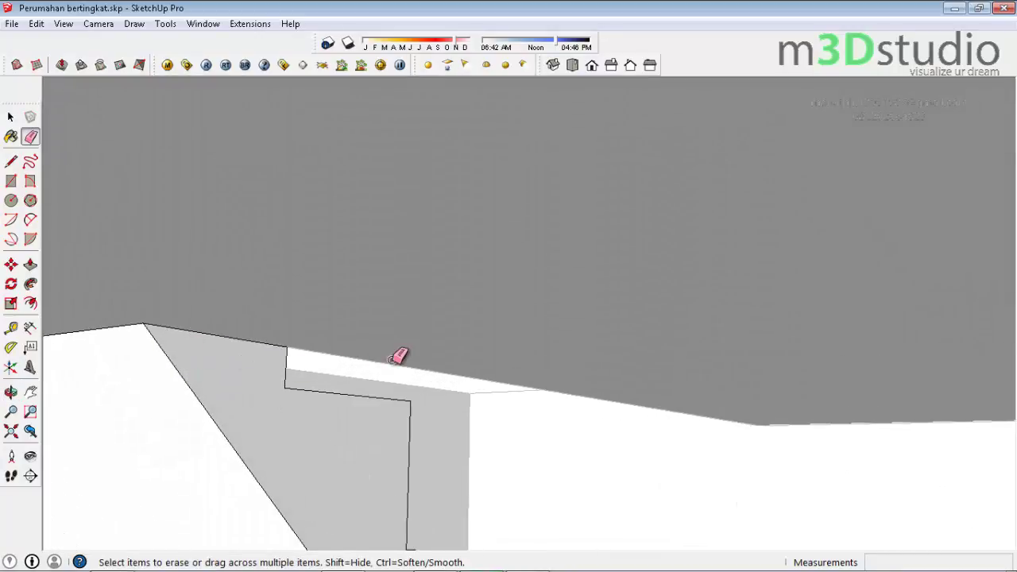
mouse_move(443, 302)
mouse_down()
mouse_move(386, 560)
mouse_move(352, 441)
mouse_move(386, 431)
mouse_move(427, 350)
mouse_move(426, 411)
mouse_up()
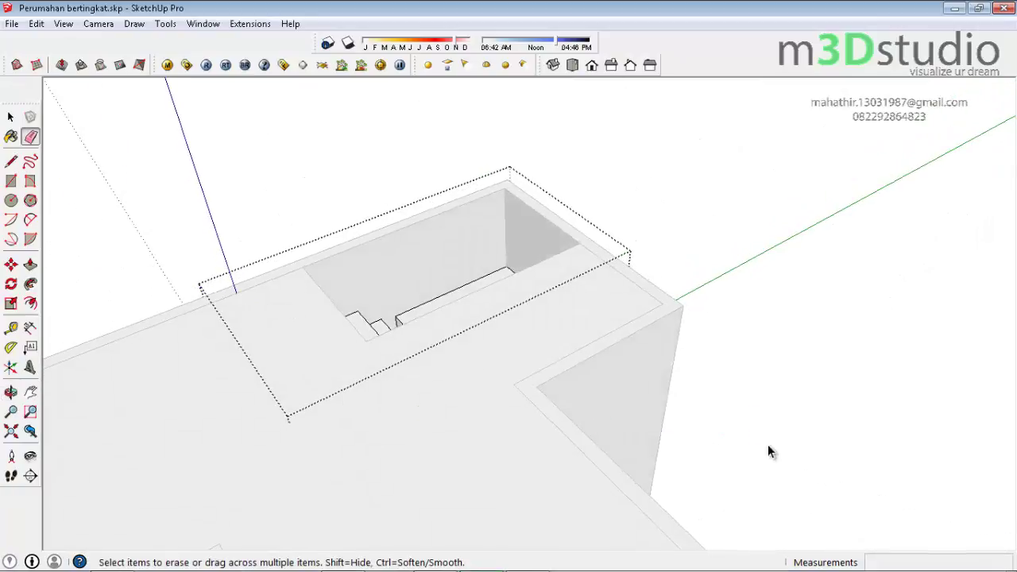
key(space)
click(773, 393)
key(o)
mouse_move(629, 442)
mouse_down()
mouse_move(510, 267)
mouse_move(576, 318)
mouse_move(199, 277)
mouse_up()
Zoom in and orbit to a more top-down view of the stairs
scroll(612, 220, up, 3)
scroll(585, 281, up, 3)
scroll(488, 281, up, 3)
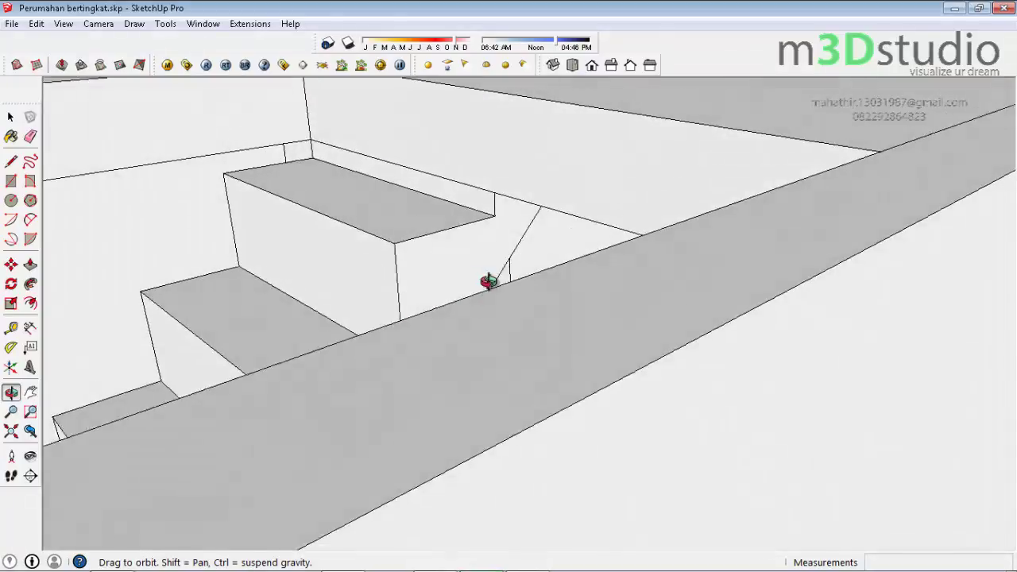
mouse_move(487, 282)
mouse_down()
mouse_move(651, 238)
mouse_move(710, 279)
mouse_up()
scroll(601, 228, down, 3)
scroll(620, 246, up, 2)
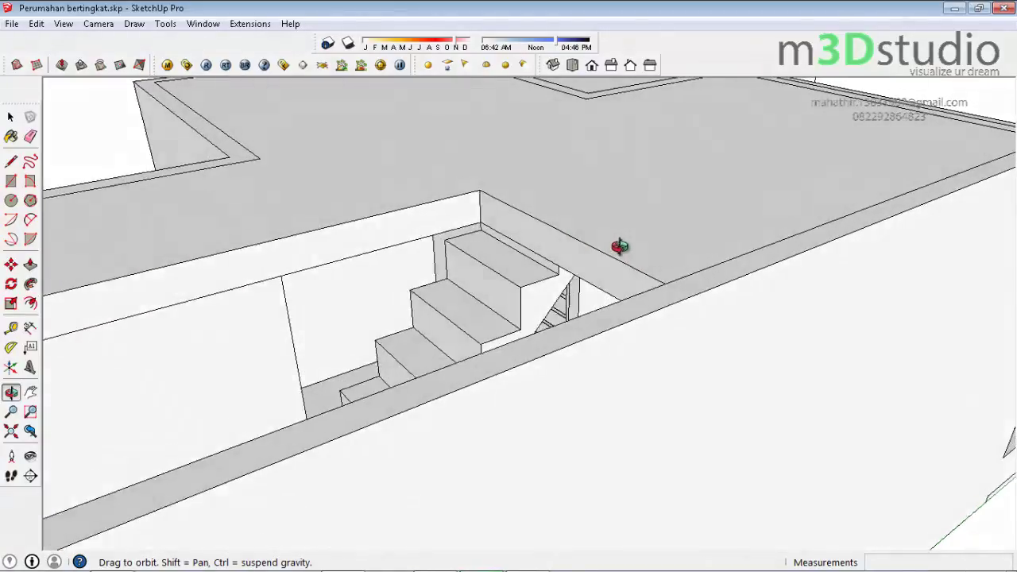
scroll(619, 246, up, 3)
scroll(601, 257, up, 2)
scroll(561, 295, up, 2)
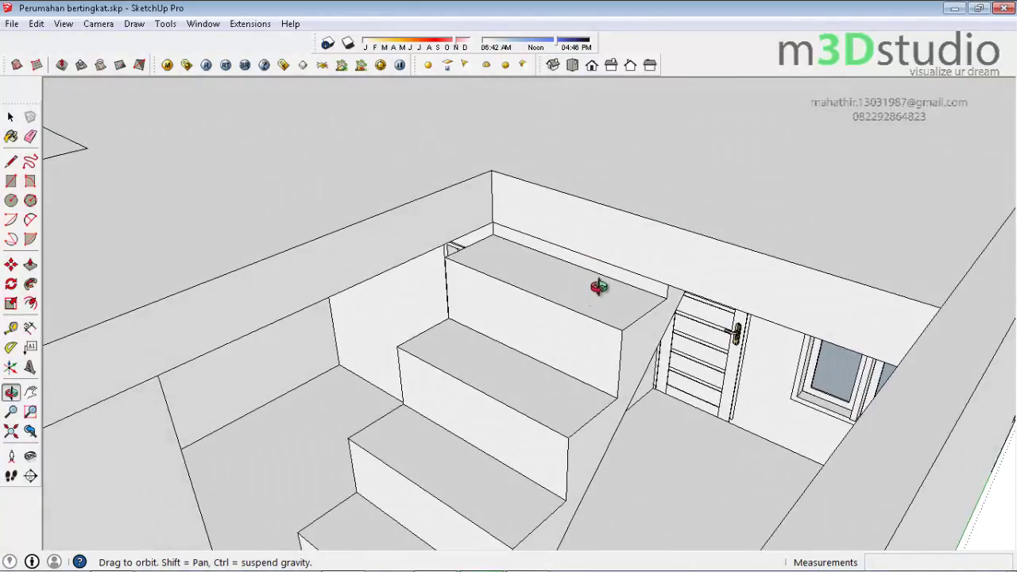
Zoom and orbit to look down on the upper floor and stairwell opening
scroll(598, 287, up, 2)
scroll(635, 265, up, 1)
scroll(640, 274, down, 2)
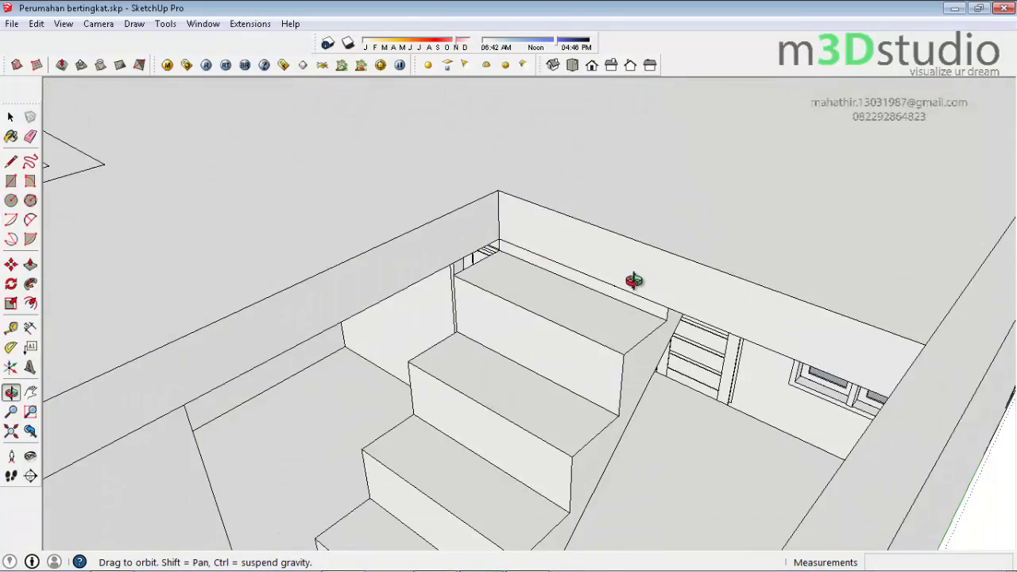
scroll(633, 276, down, 2)
scroll(628, 286, down, 2)
scroll(635, 278, up, 1)
mouse_move(645, 267)
mouse_down()
mouse_move(483, 348)
mouse_move(578, 295)
mouse_move(776, 345)
mouse_move(471, 401)
mouse_move(726, 294)
mouse_move(858, 352)
mouse_move(381, 356)
mouse_move(479, 370)
mouse_move(628, 479)
mouse_move(326, 283)
mouse_move(654, 302)
mouse_move(182, 218)
mouse_move(483, 363)
mouse_move(526, 344)
mouse_up()
scroll(516, 378, up, 1)
Place a section plane on the side wall, slide it inward, and view the cut house
scroll(527, 344, down, 3)
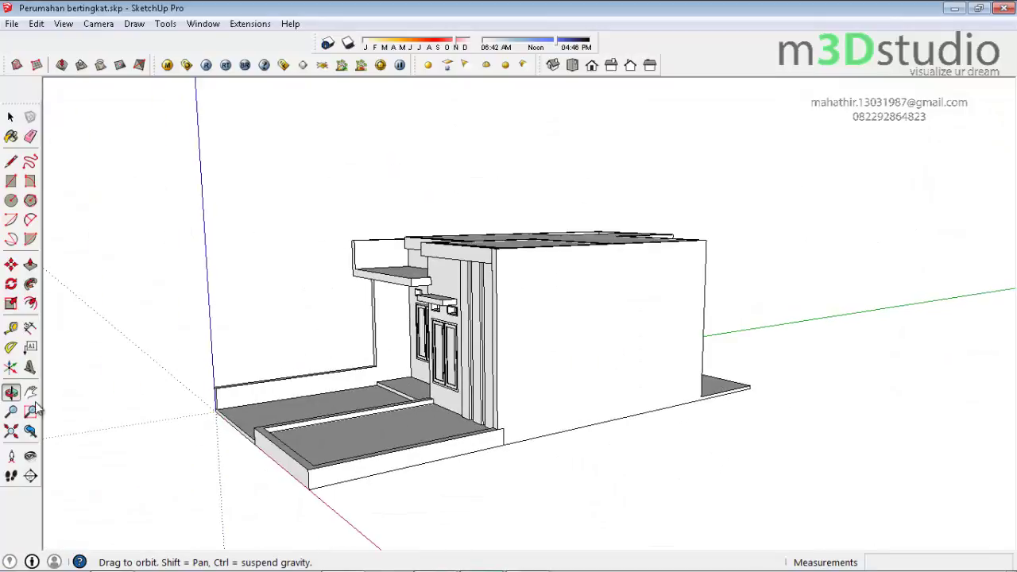
click(31, 475)
click(588, 333)
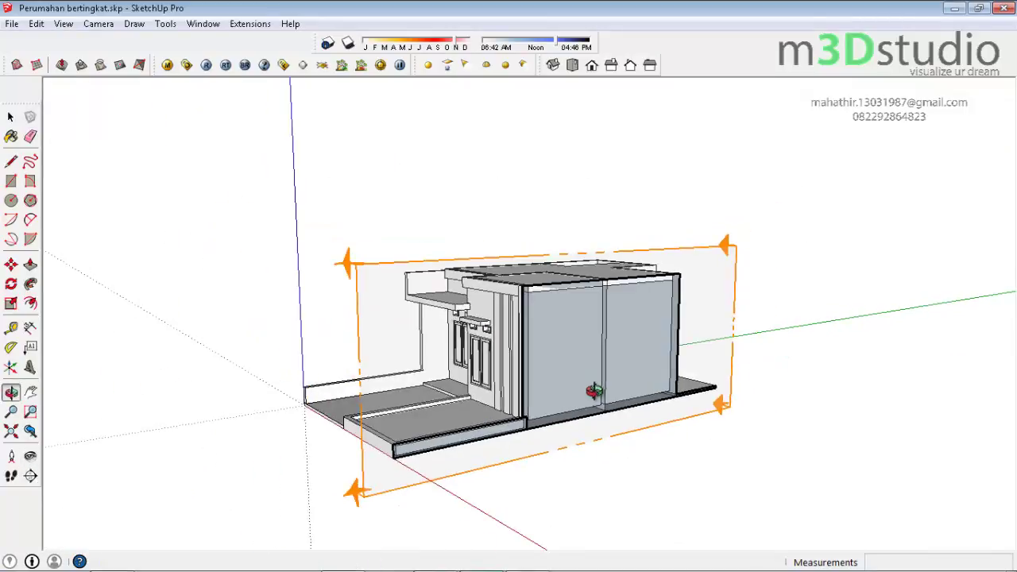
click(721, 307)
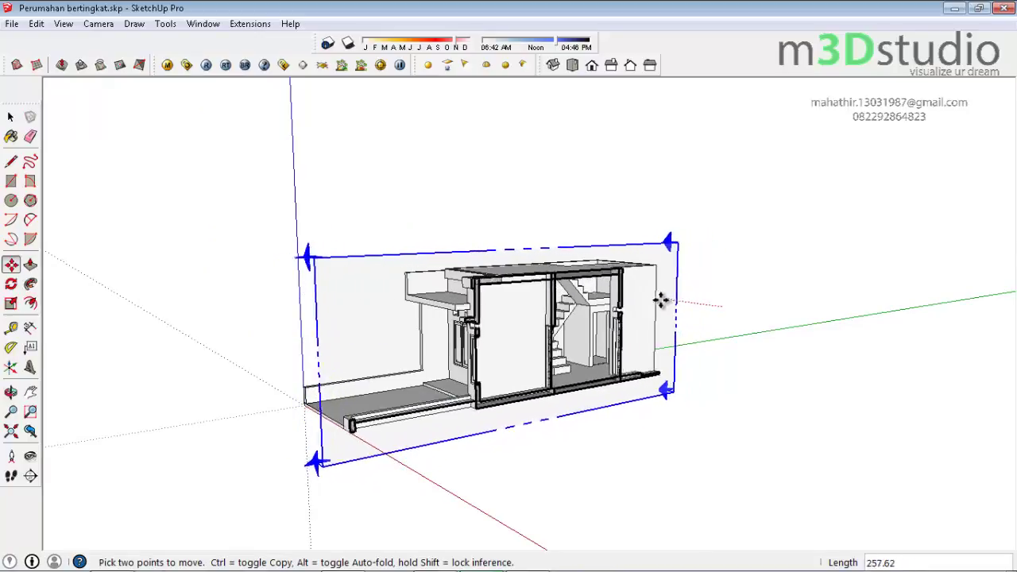
scroll(656, 310, up, 3)
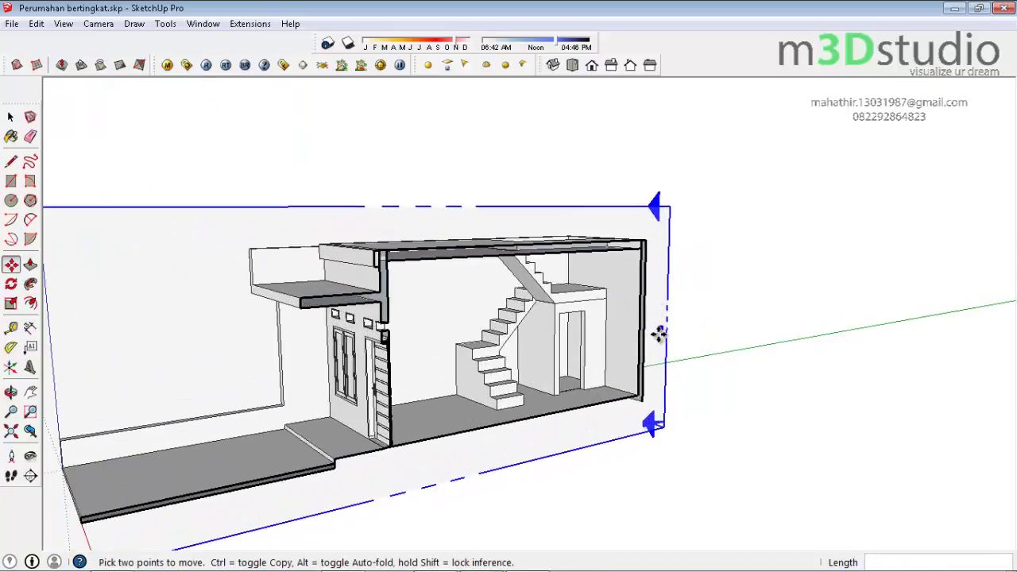
mouse_move(658, 333)
middle_down()
mouse_move(536, 307)
mouse_move(651, 283)
mouse_move(588, 364)
mouse_move(429, 317)
middle_up()
scroll(587, 364, down, 2)
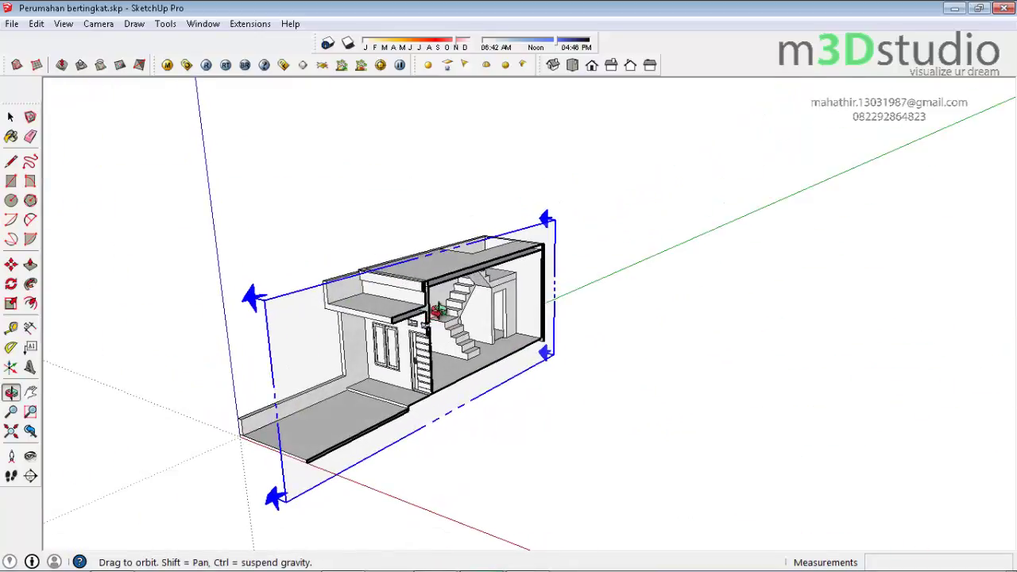